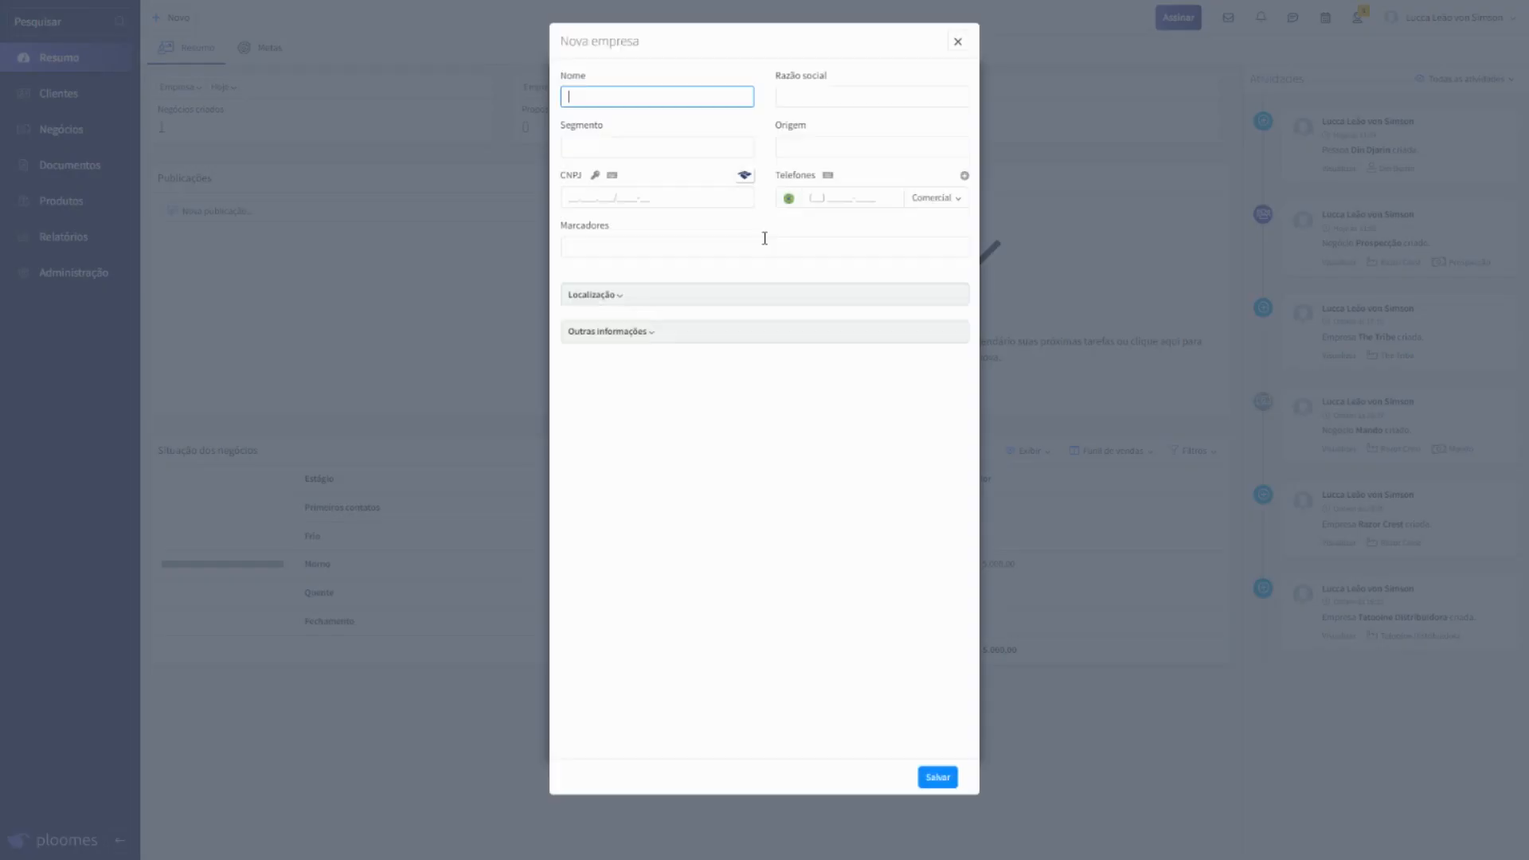
Step: Close the new company form, then bring up a fresh one to view its fields and close it again
{"action": "left_click", "coordinate": [957, 41]}
{"action": "left_click", "coordinate": [176, 17]}
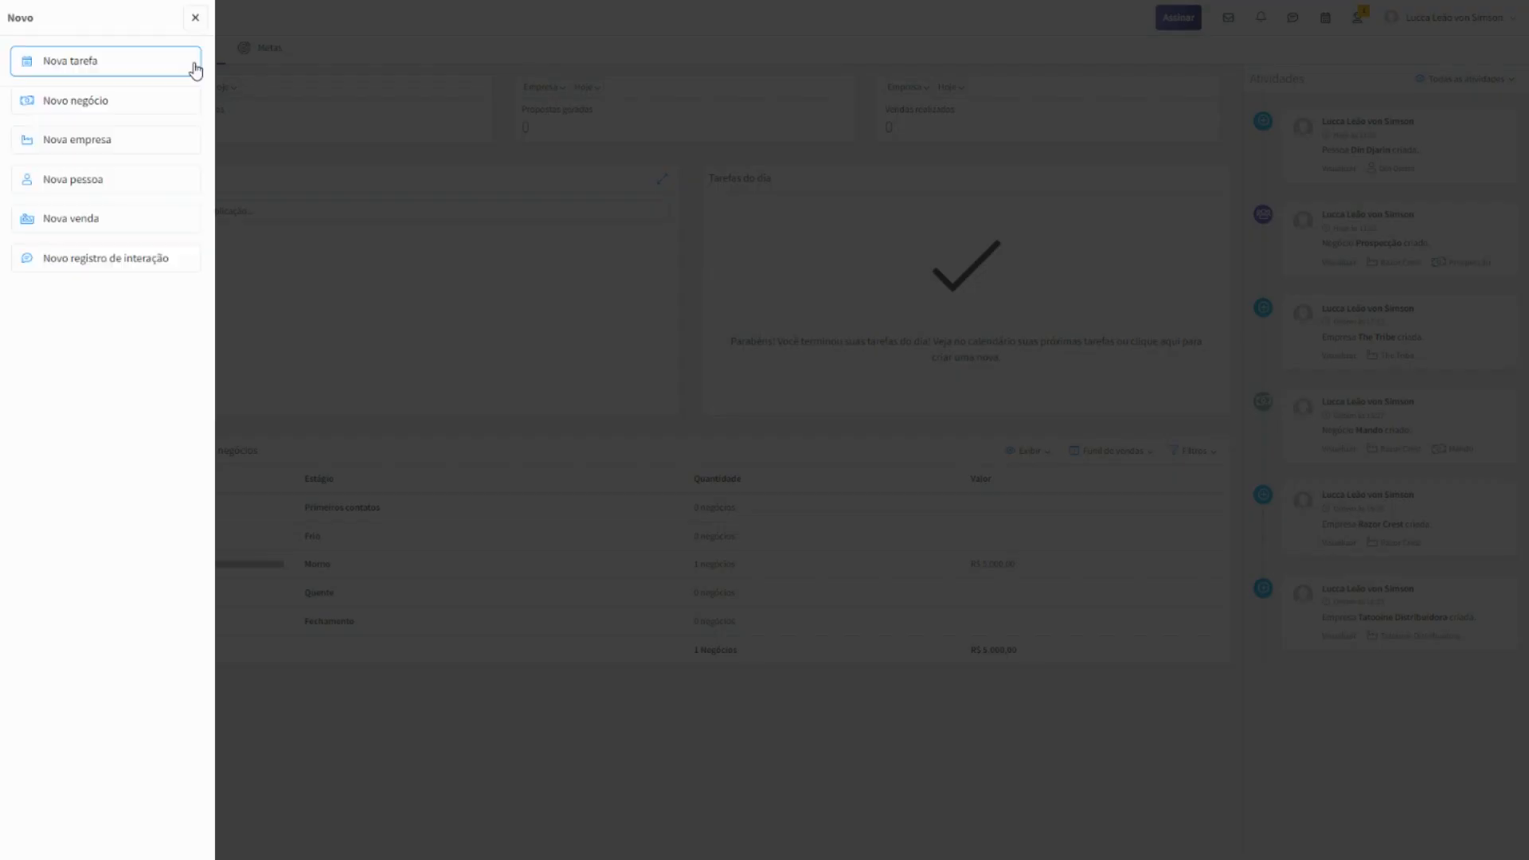
{"action": "left_click", "coordinate": [143, 138]}
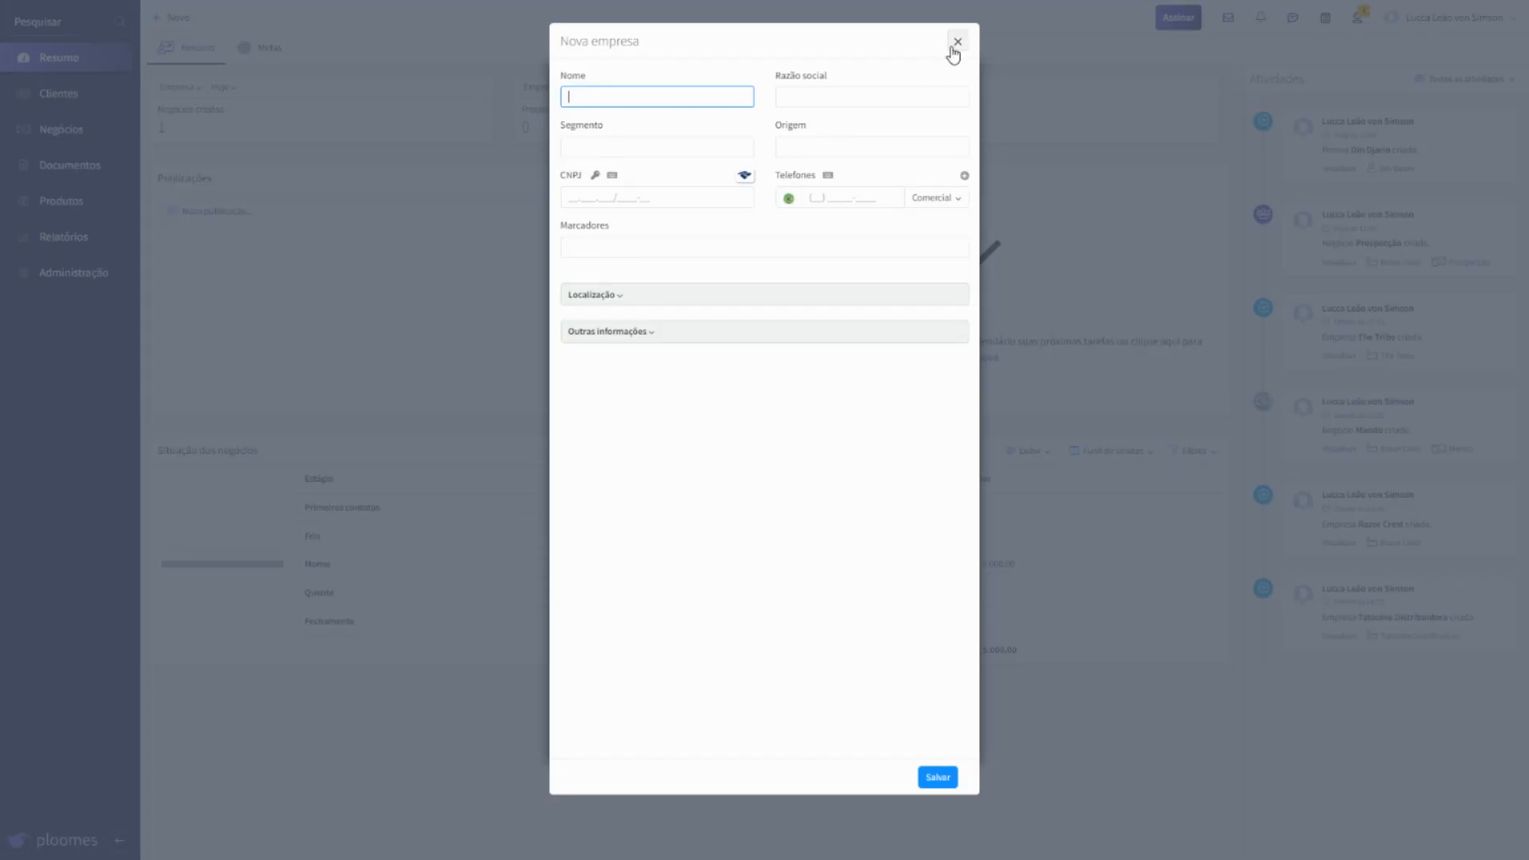
{"action": "left_click", "coordinate": [954, 44]}
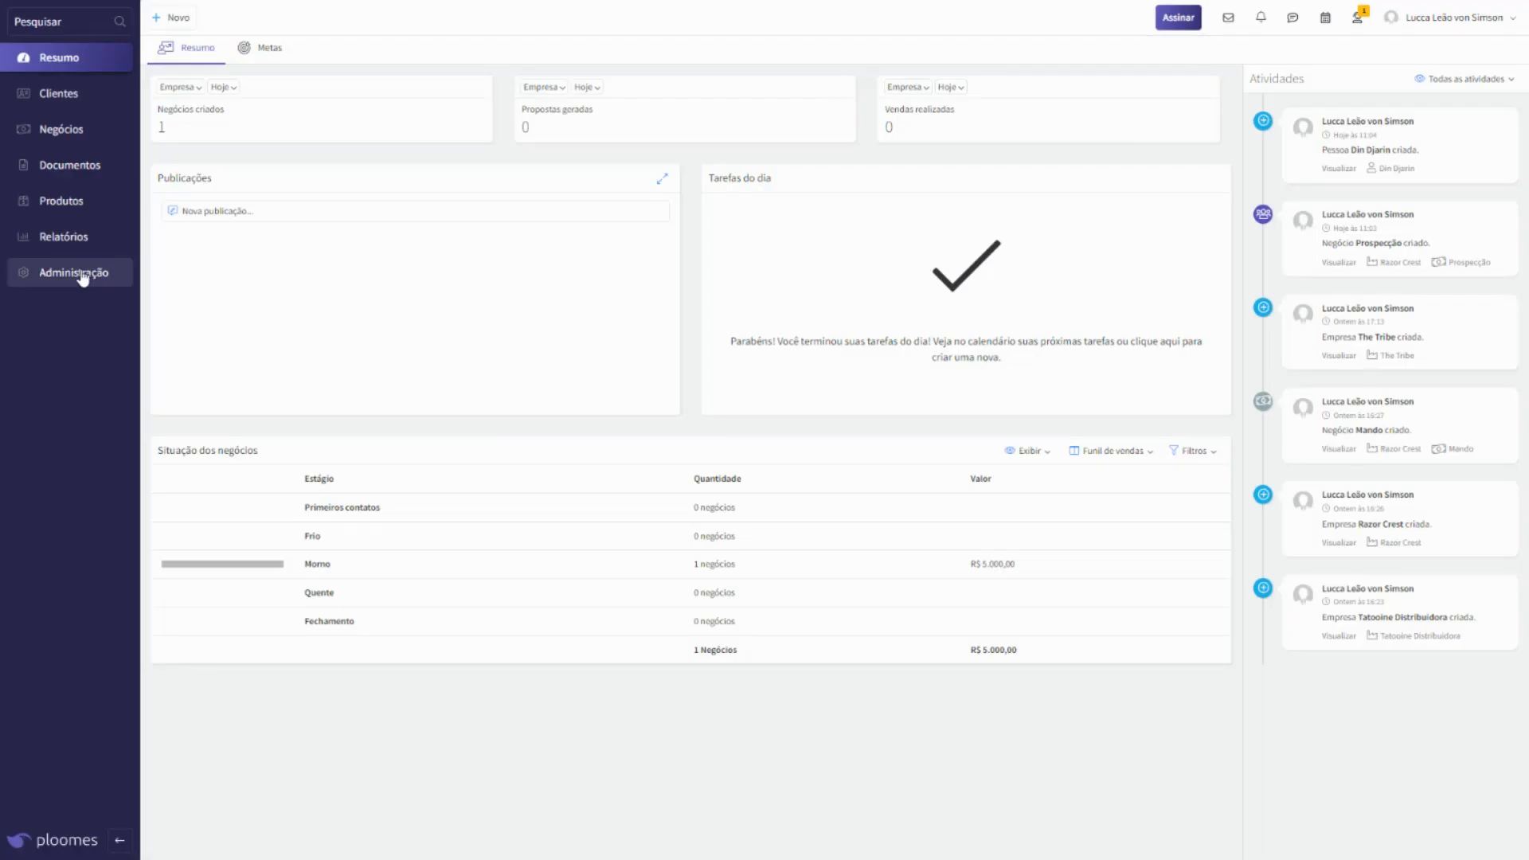
Step: Open the Empresas form of the Cliente group in the administration's fields and forms settings
{"action": "left_click", "coordinate": [82, 274]}
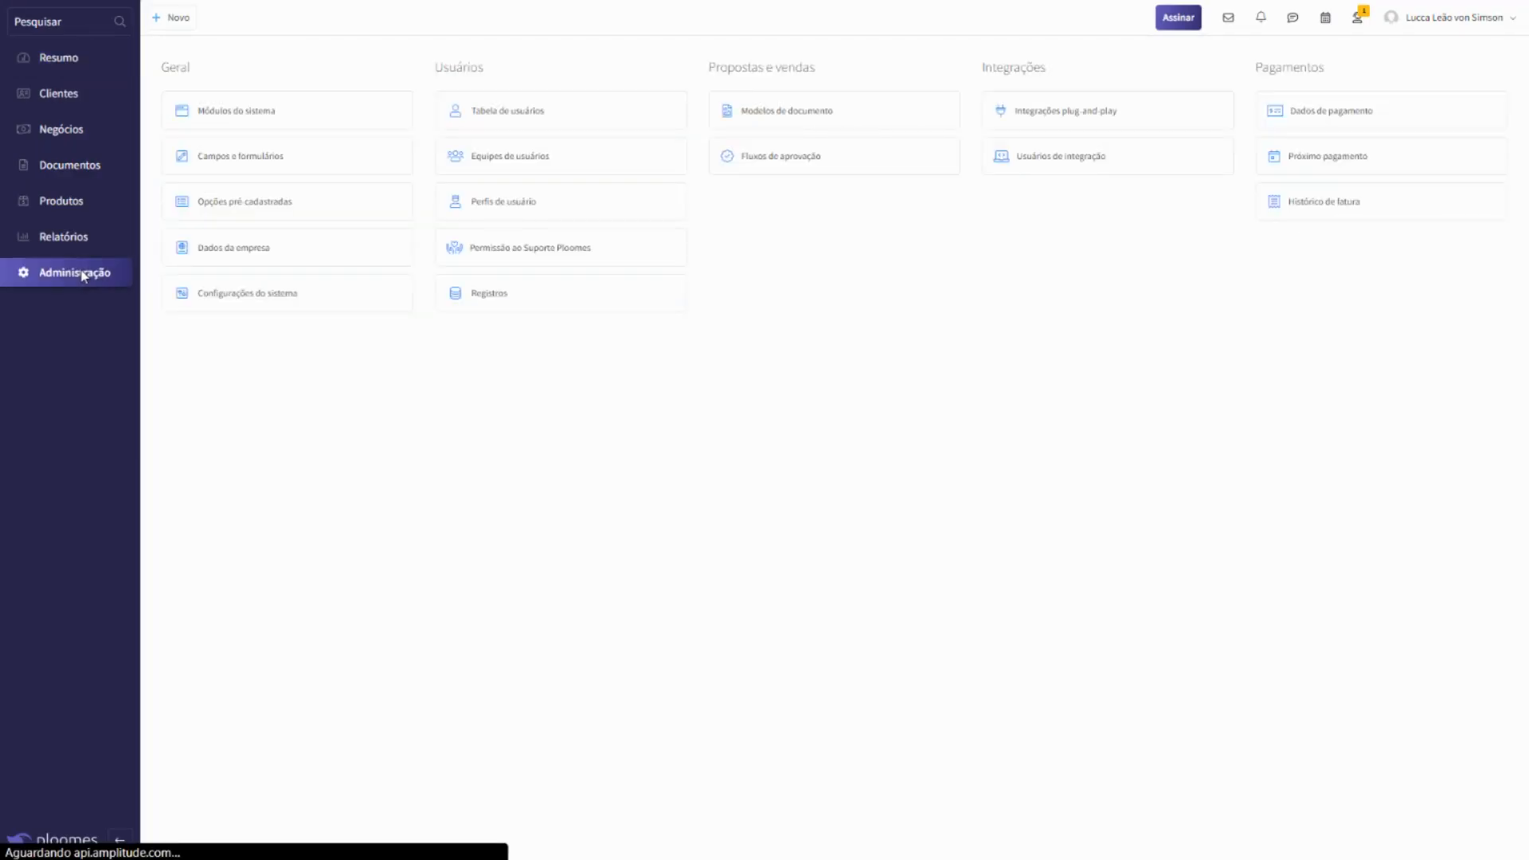
{"action": "left_click", "coordinate": [307, 163]}
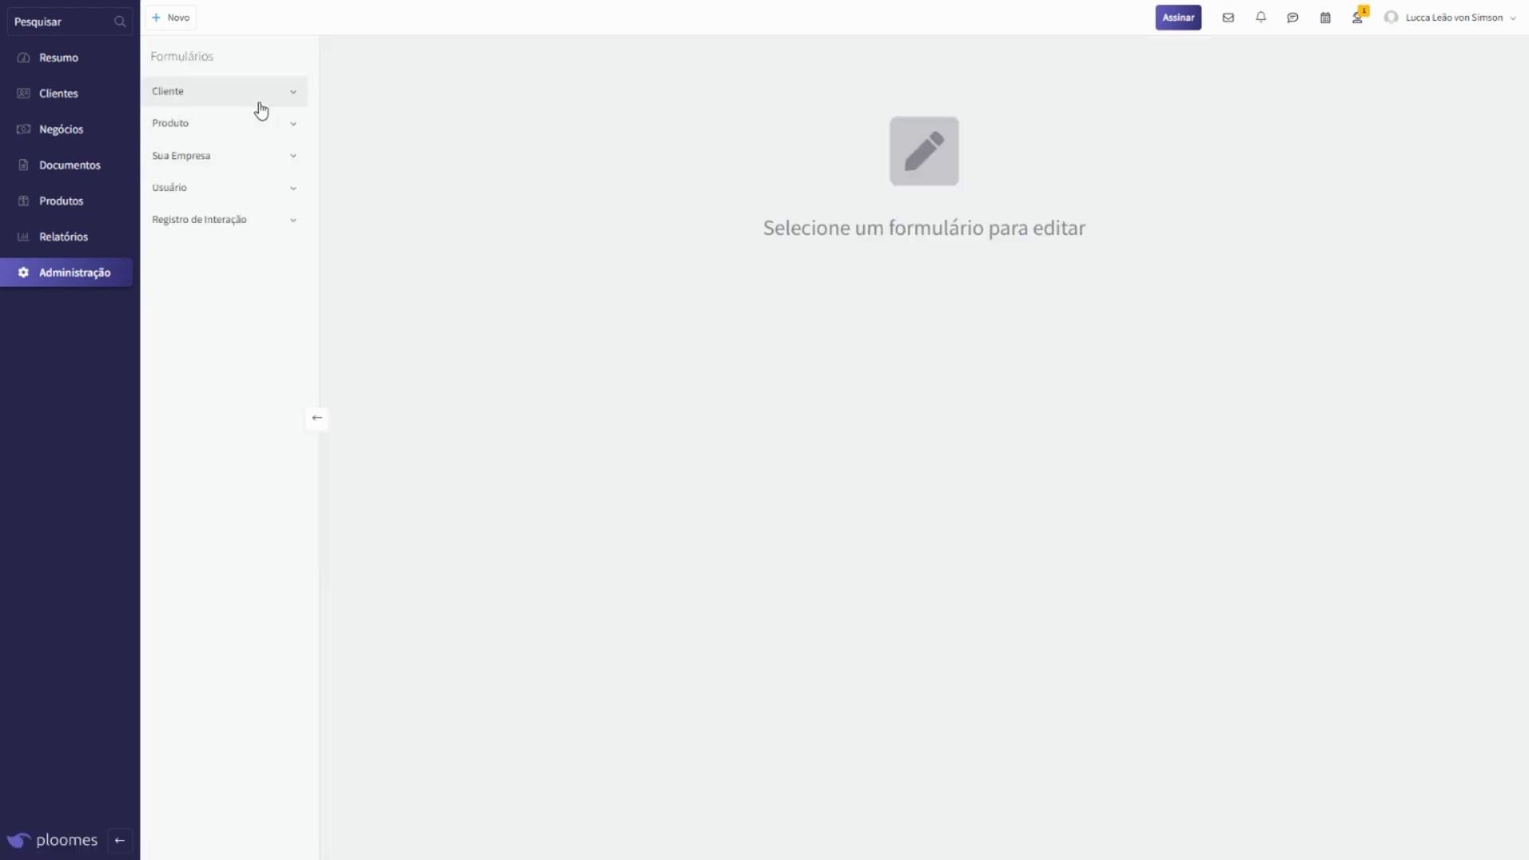
{"action": "left_click", "coordinate": [262, 109]}
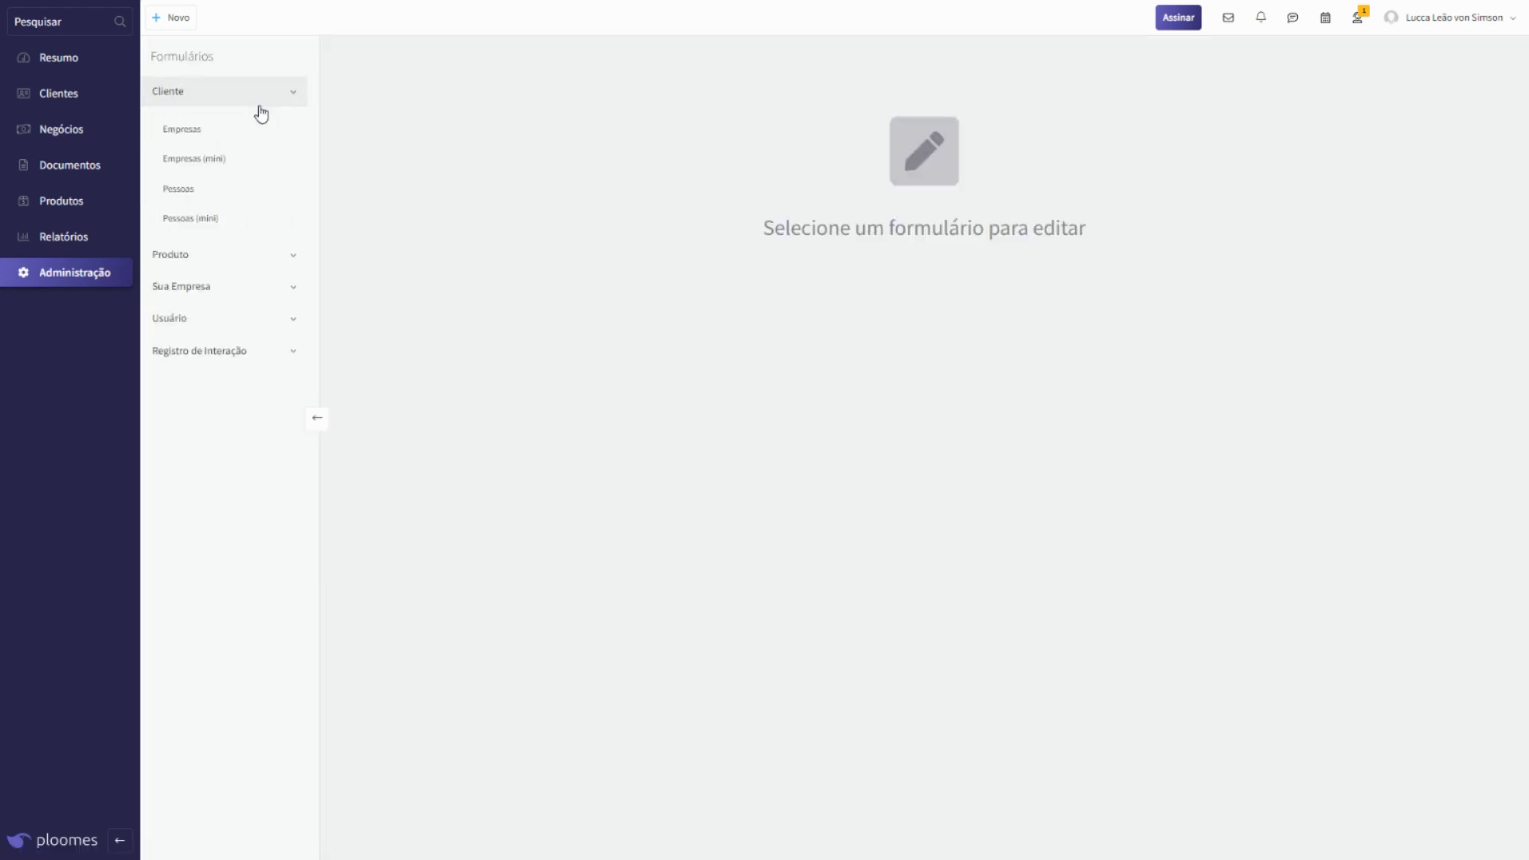
{"action": "left_click", "coordinate": [235, 131]}
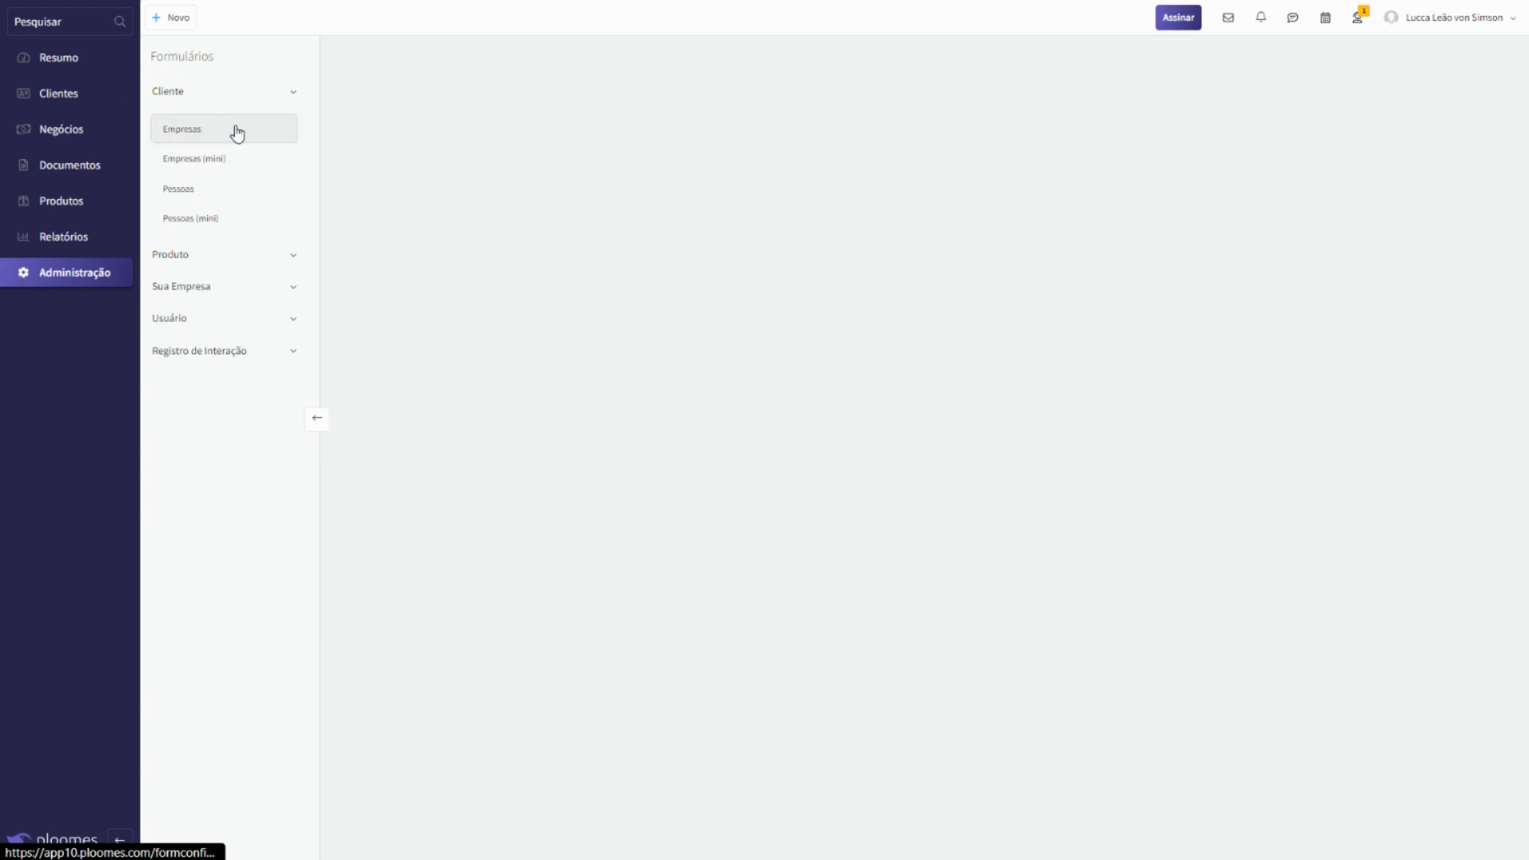
Step: Compare the fields of the Empresas, Empresas (mini), Pessoas and Pessoas (mini) client forms
{"action": "left_click", "coordinate": [235, 162]}
{"action": "left_click", "coordinate": [229, 198]}
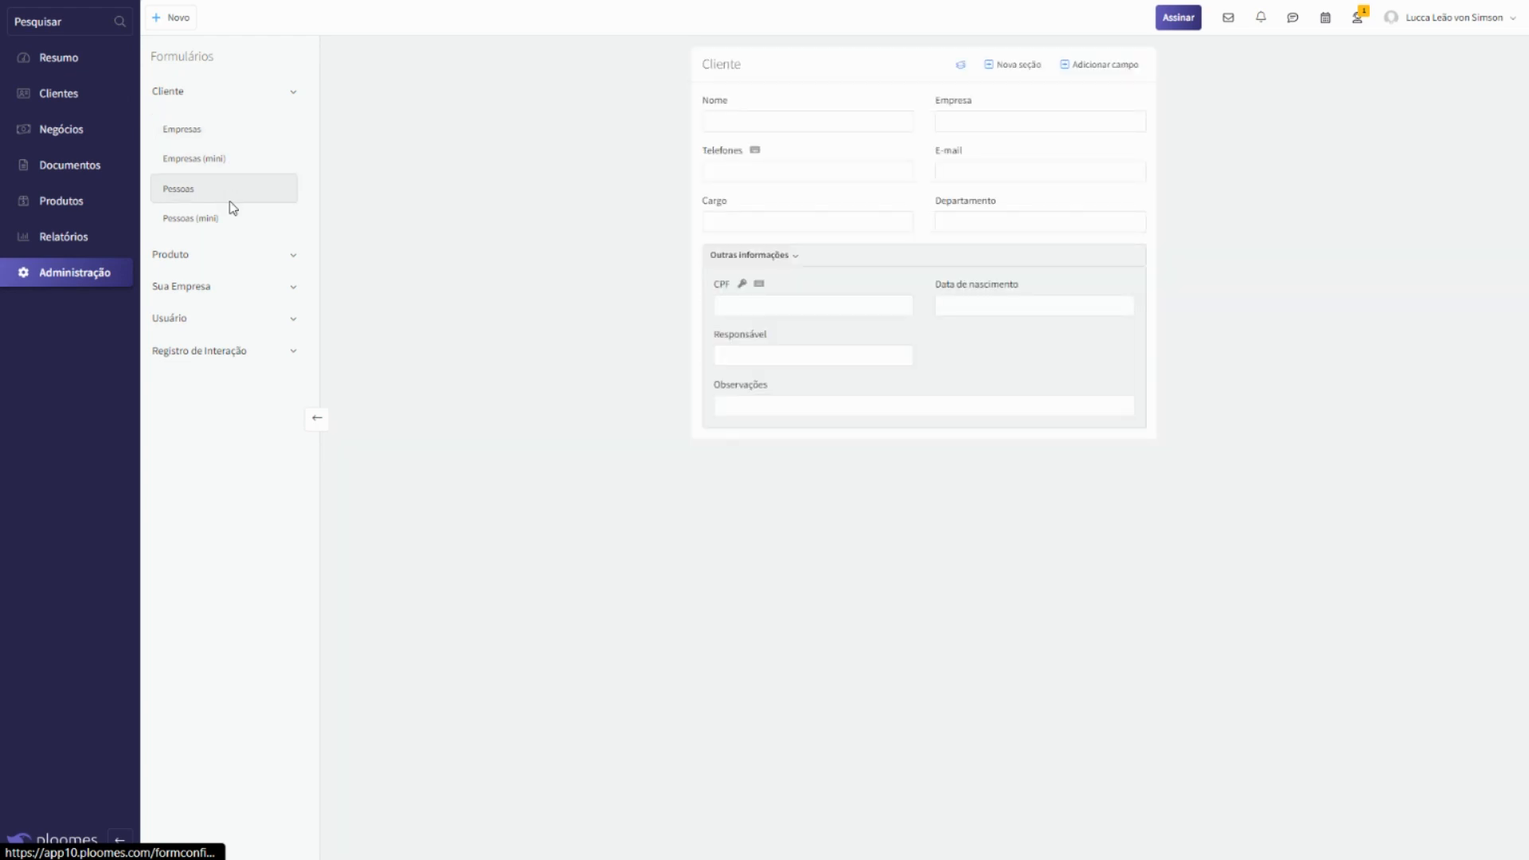
{"action": "left_click", "coordinate": [229, 222]}
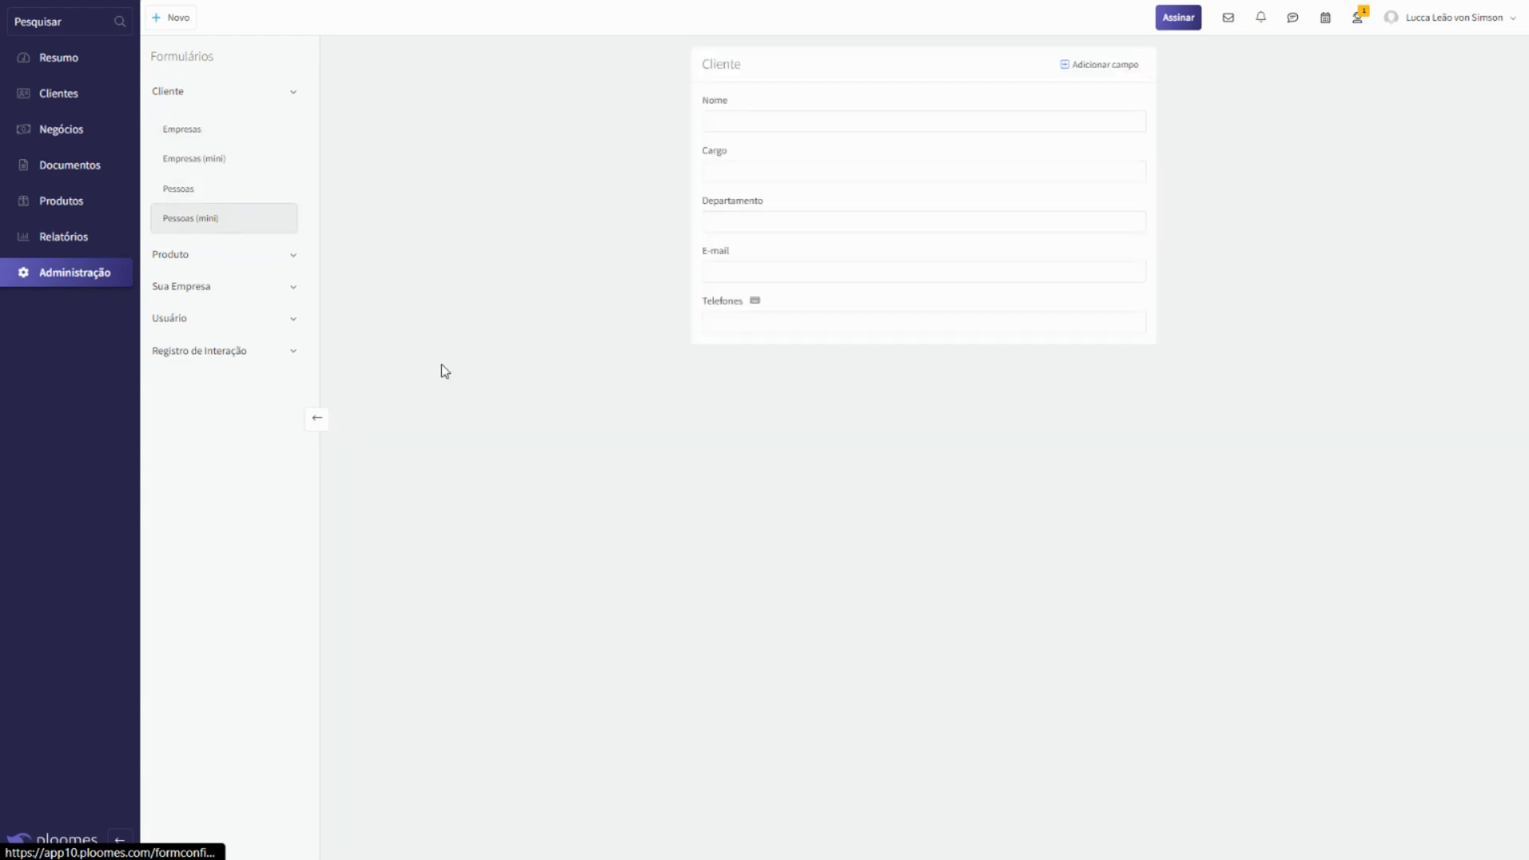
{"action": "left_click", "coordinate": [221, 129]}
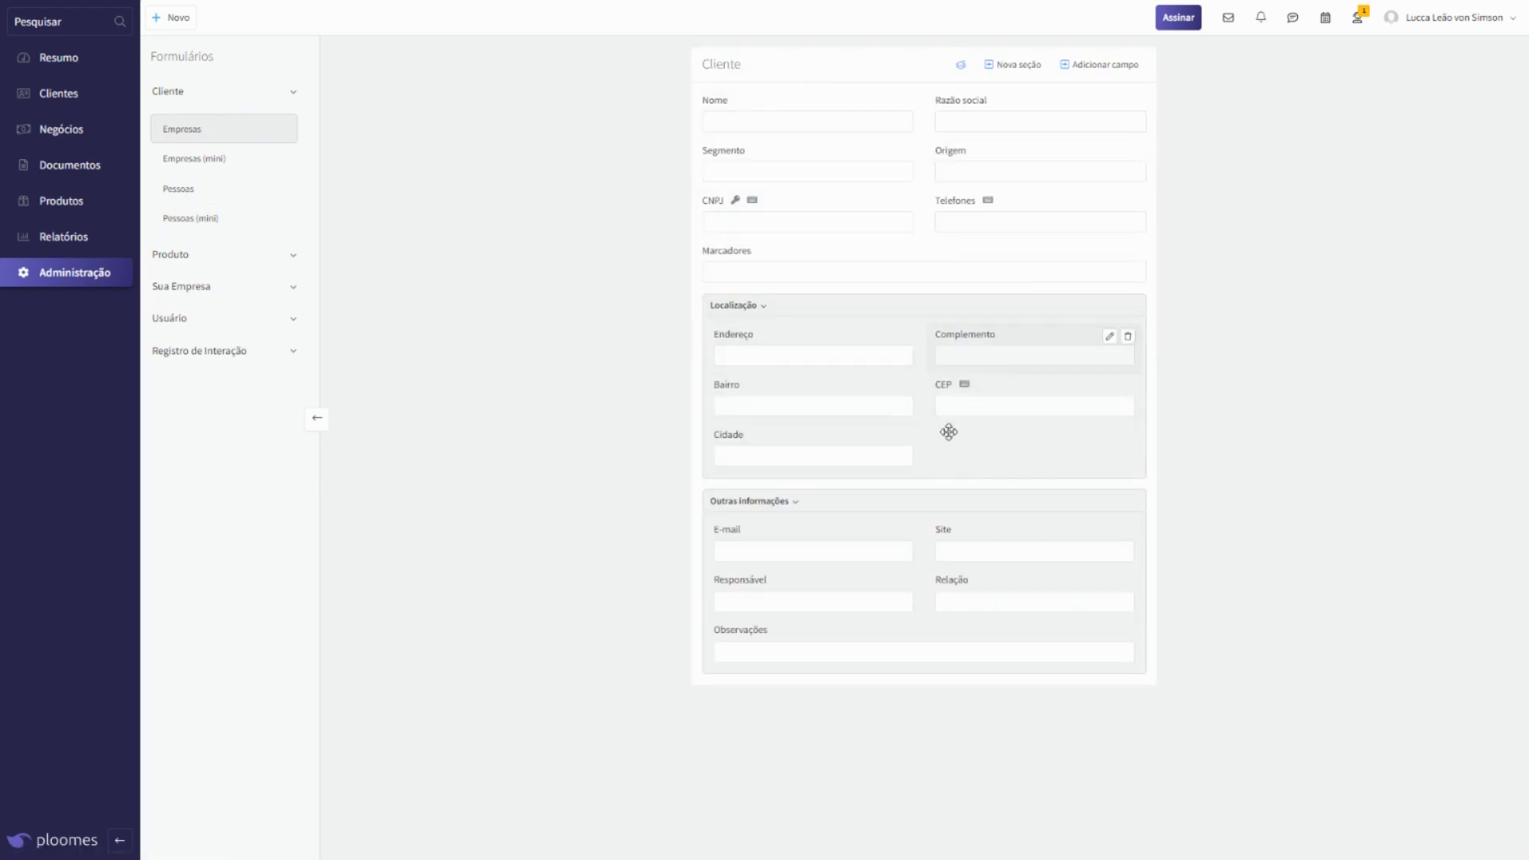
{"action": "left_click", "coordinate": [225, 204]}
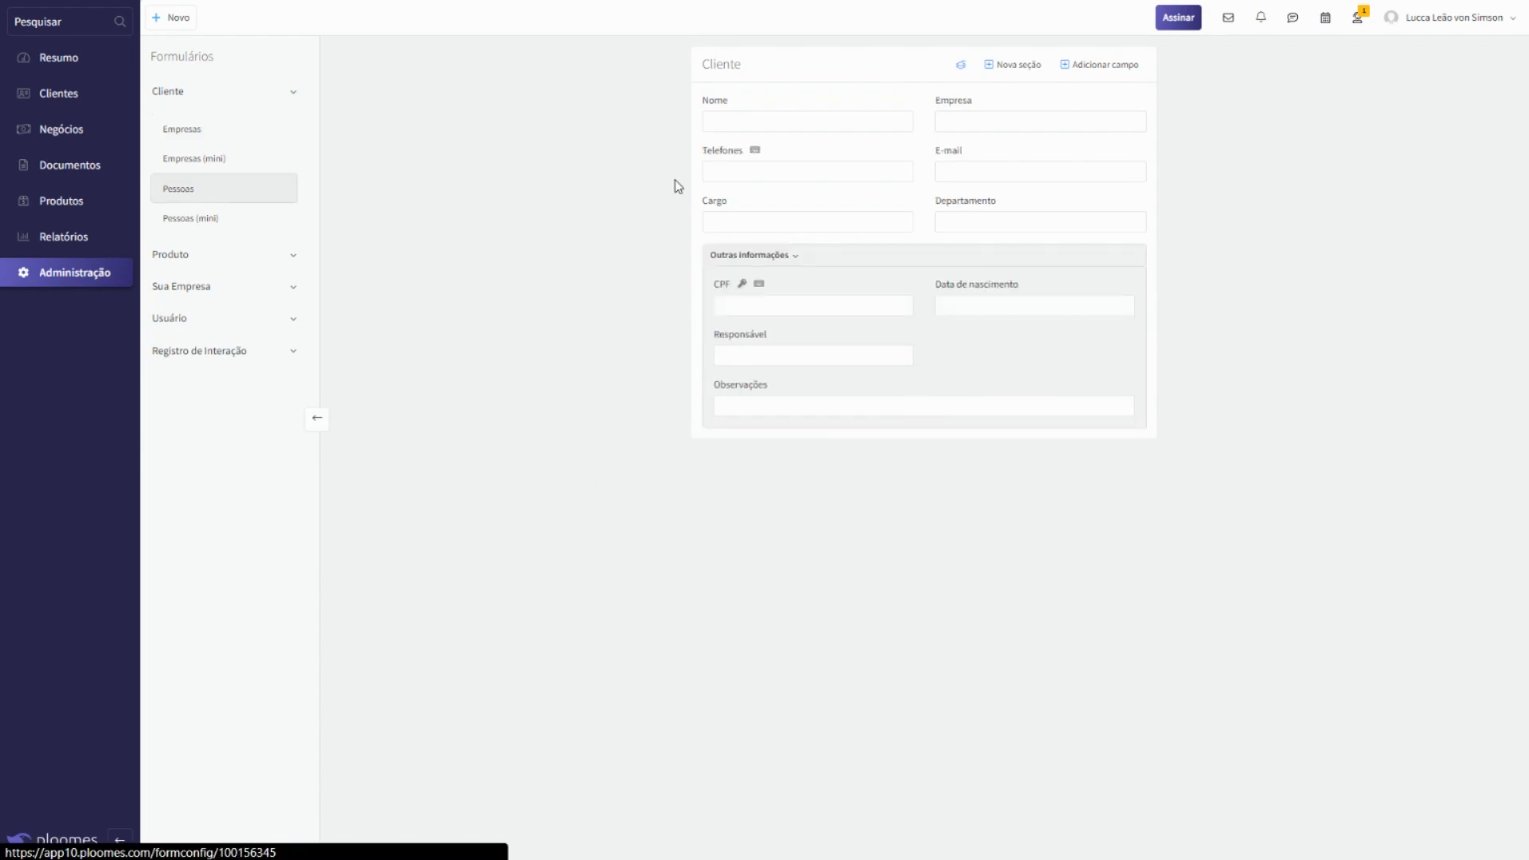
{"action": "left_click", "coordinate": [202, 133]}
{"action": "left_click", "coordinate": [202, 159]}
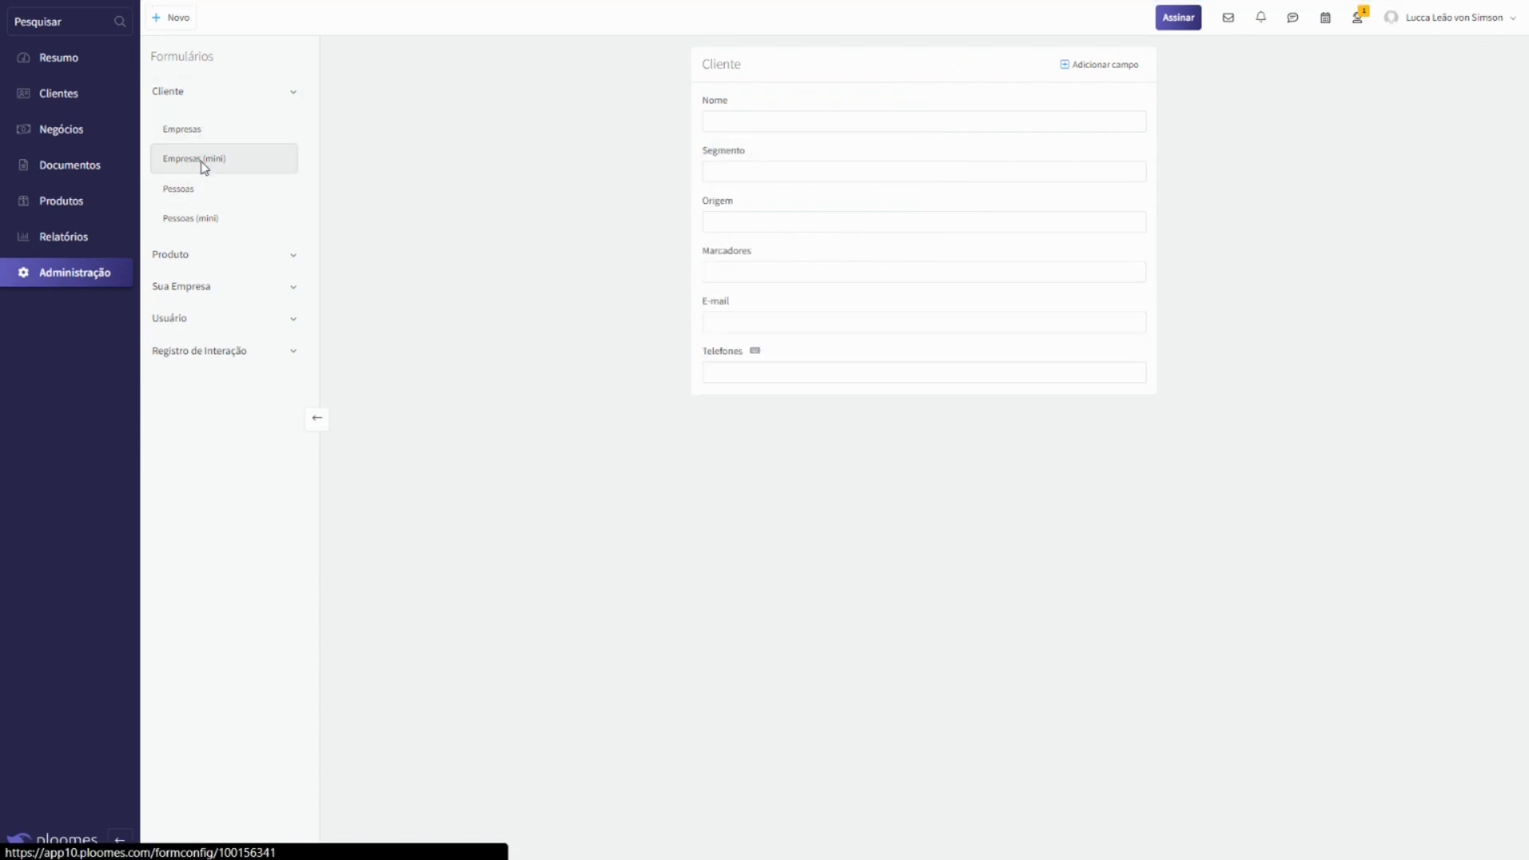
{"action": "left_click", "coordinate": [228, 226]}
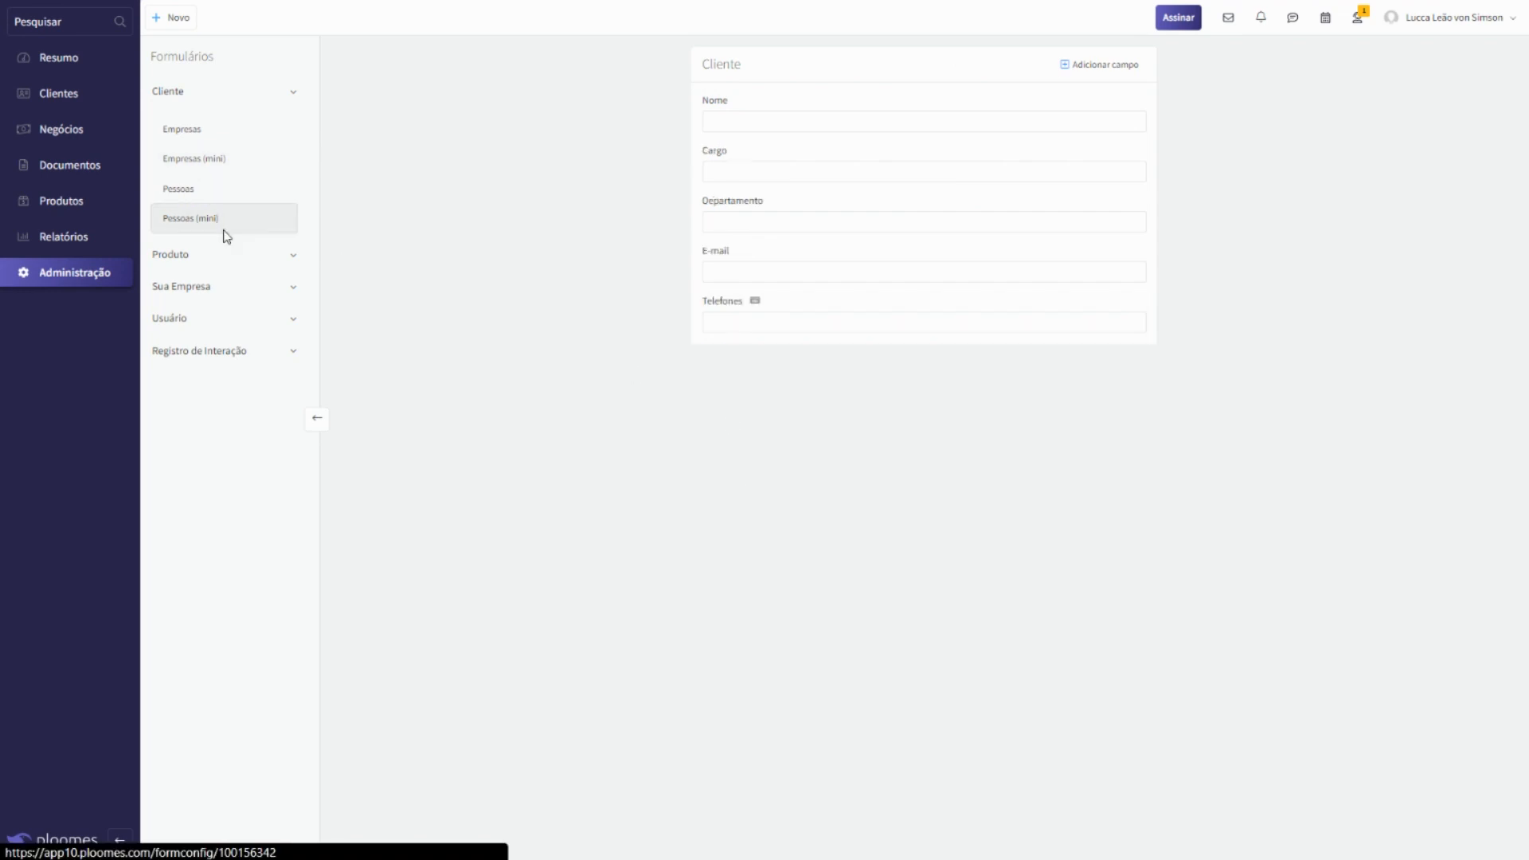
{"action": "left_click", "coordinate": [250, 137]}
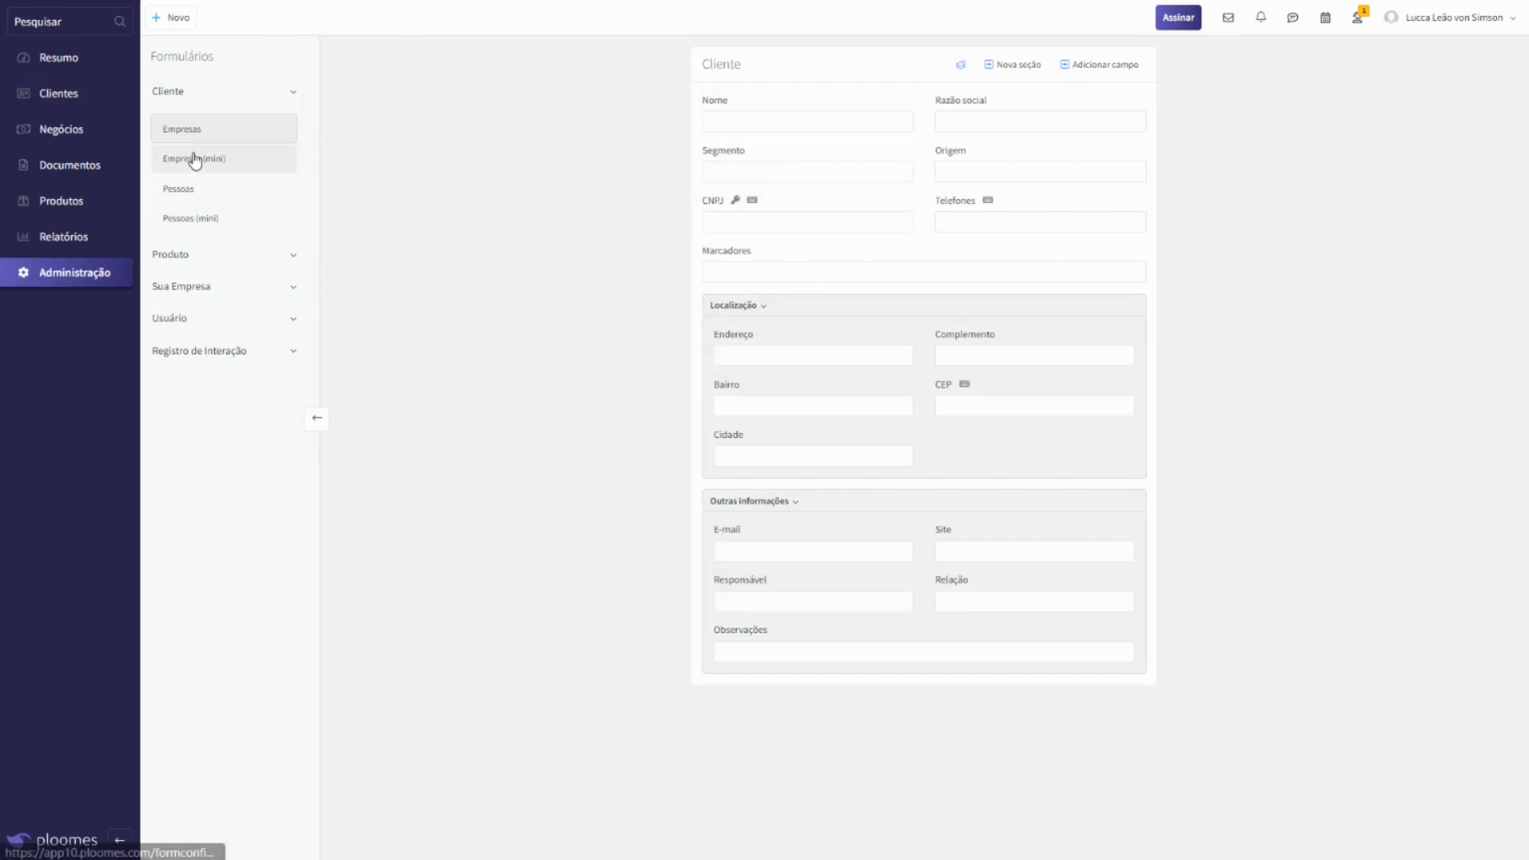
Step: Examine the fields shown in the Tatooine Distribuidora client record and in the Mando deal
{"action": "left_click", "coordinate": [58, 100]}
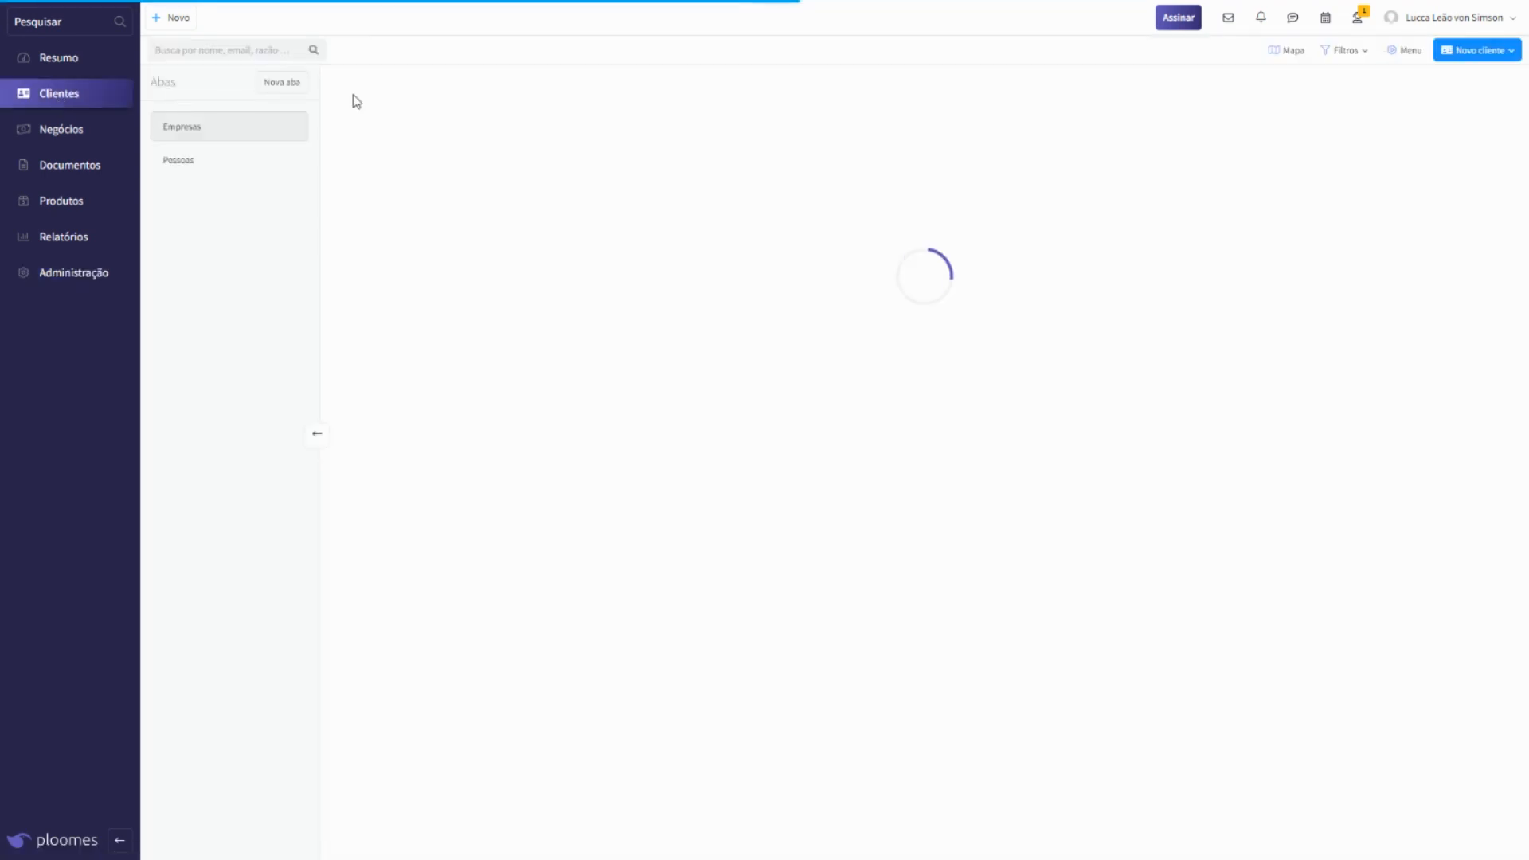
{"action": "left_click", "coordinate": [467, 125]}
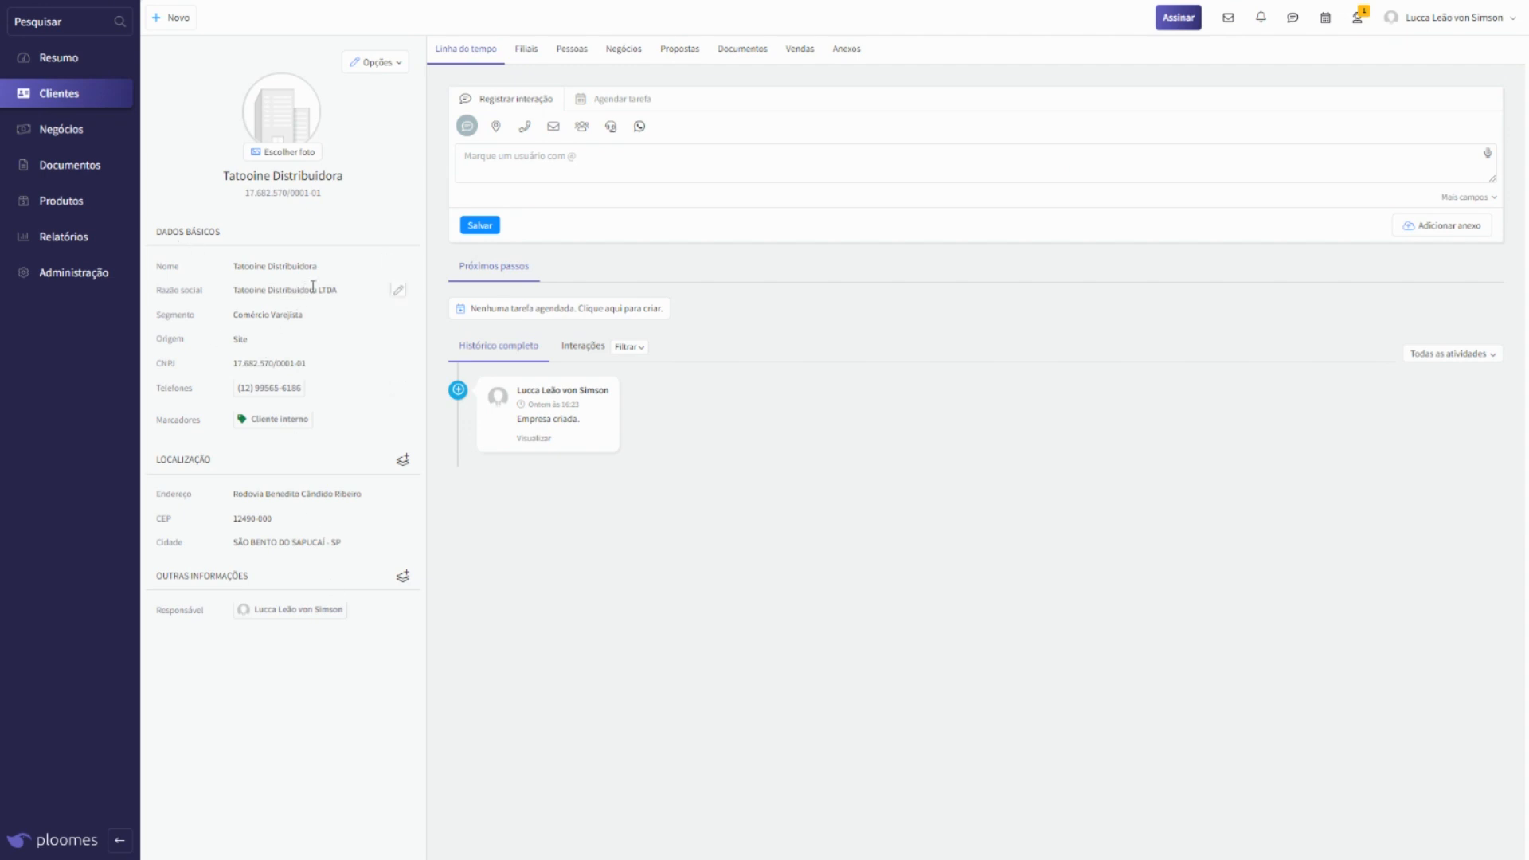
{"action": "left_click", "coordinate": [72, 128]}
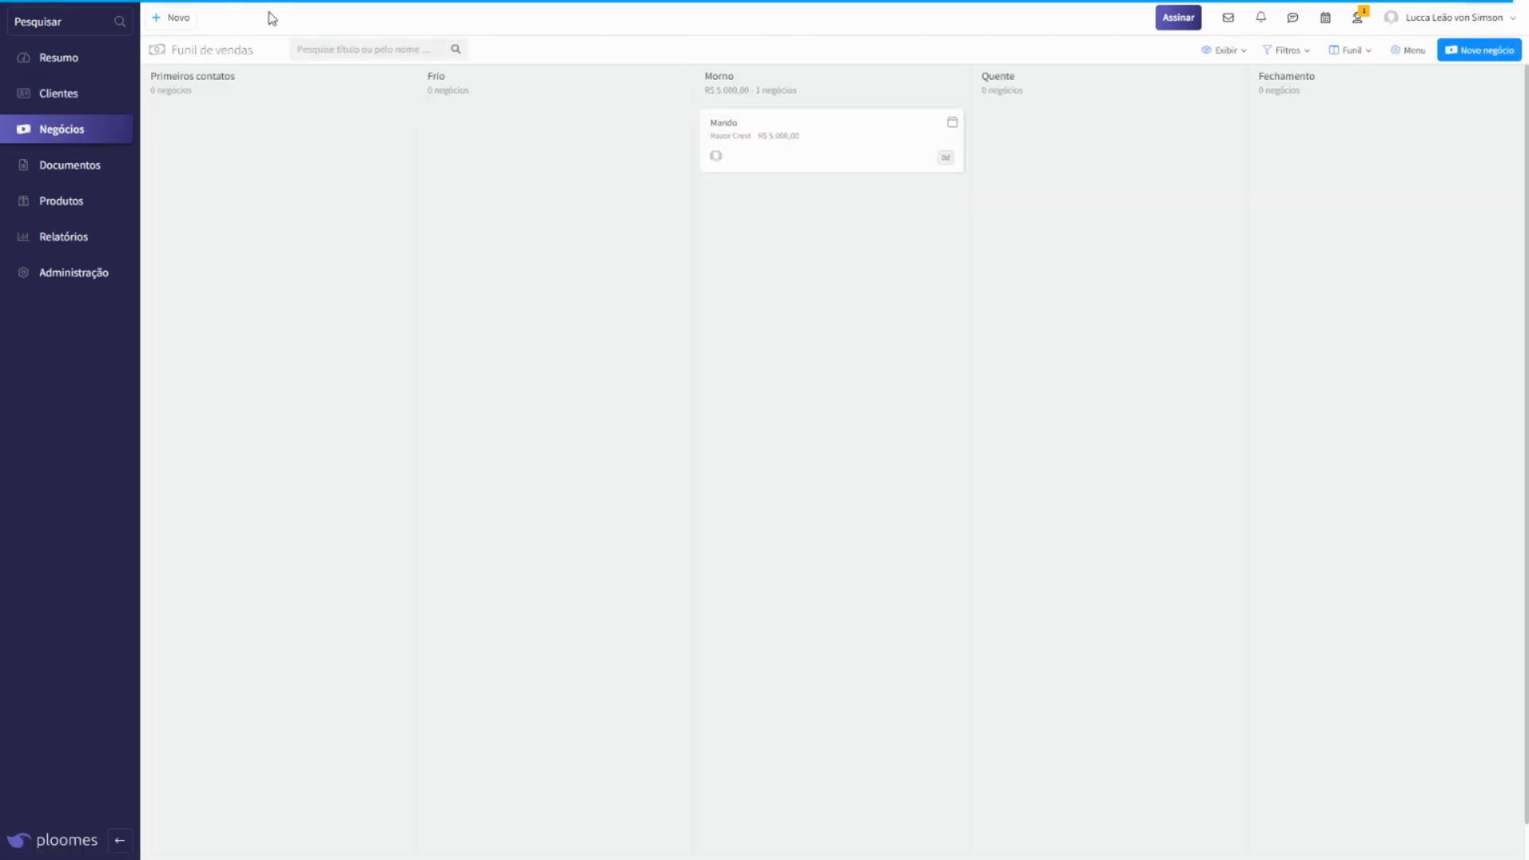
{"action": "left_click", "coordinate": [745, 169]}
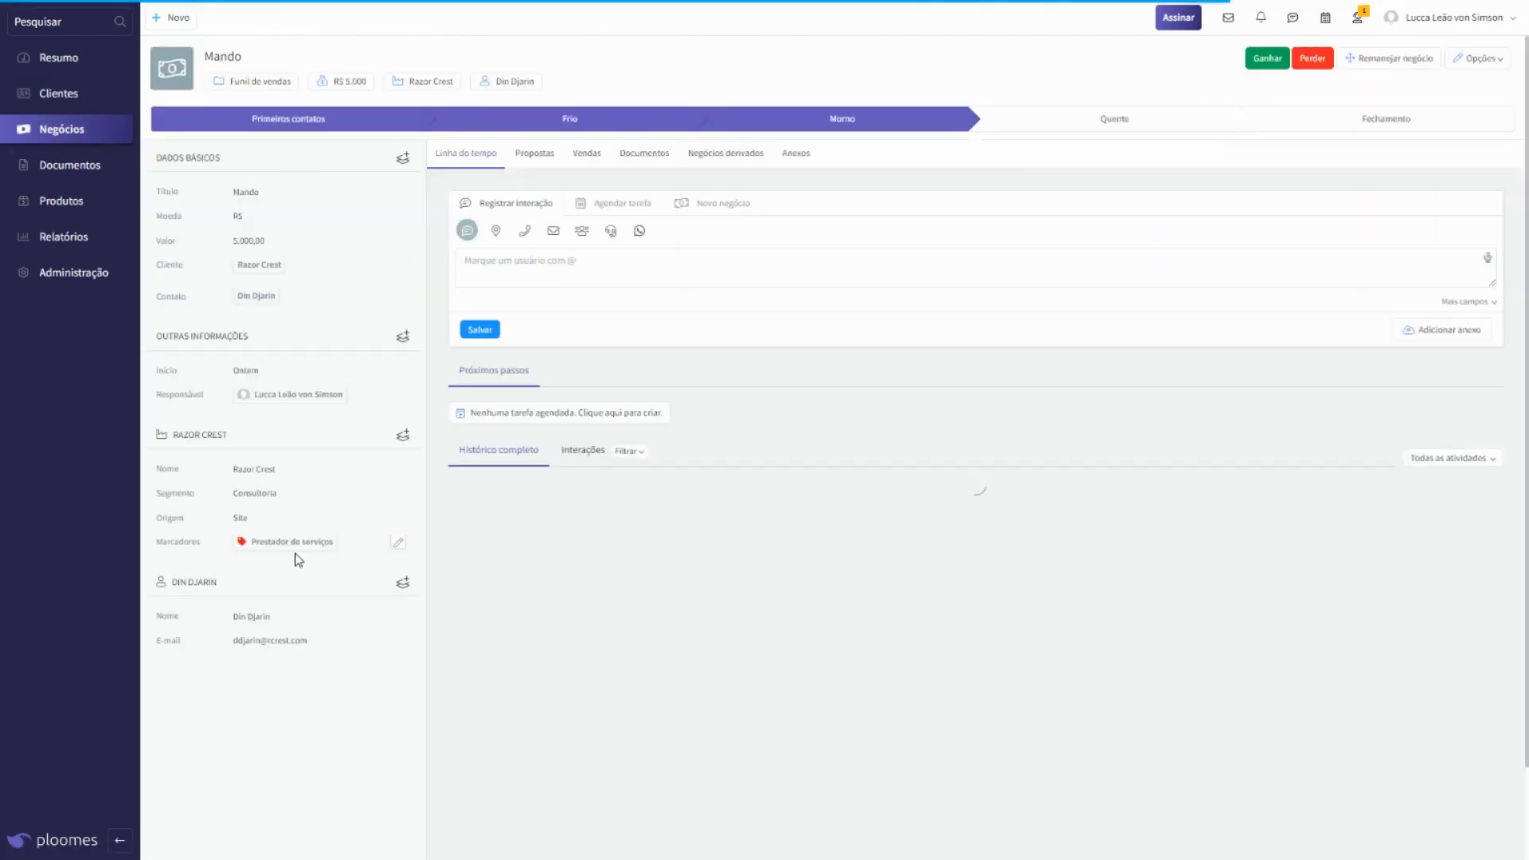
{"action": "mouse_move", "coordinate": [156, 455]}
{"action": "left_mouse_down"}
{"action": "mouse_move", "coordinate": [247, 535]}
{"action": "mouse_move", "coordinate": [349, 567]}
{"action": "mouse_move", "coordinate": [158, 454]}
{"action": "left_mouse_up"}
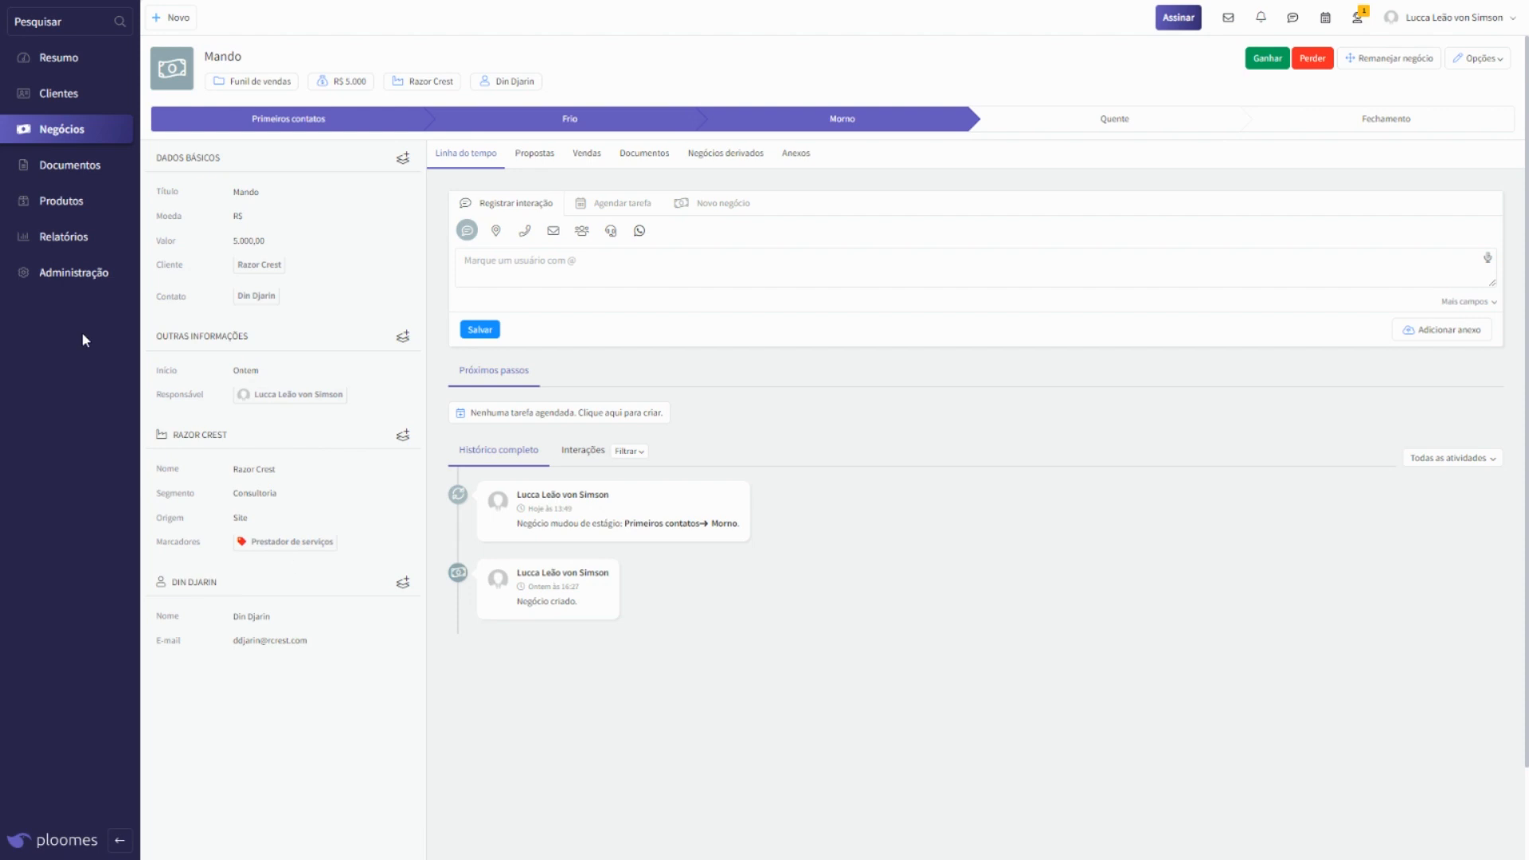
Step: Return to the Empresas form of the Cliente group in the fields and forms settings
{"action": "left_click", "coordinate": [78, 273]}
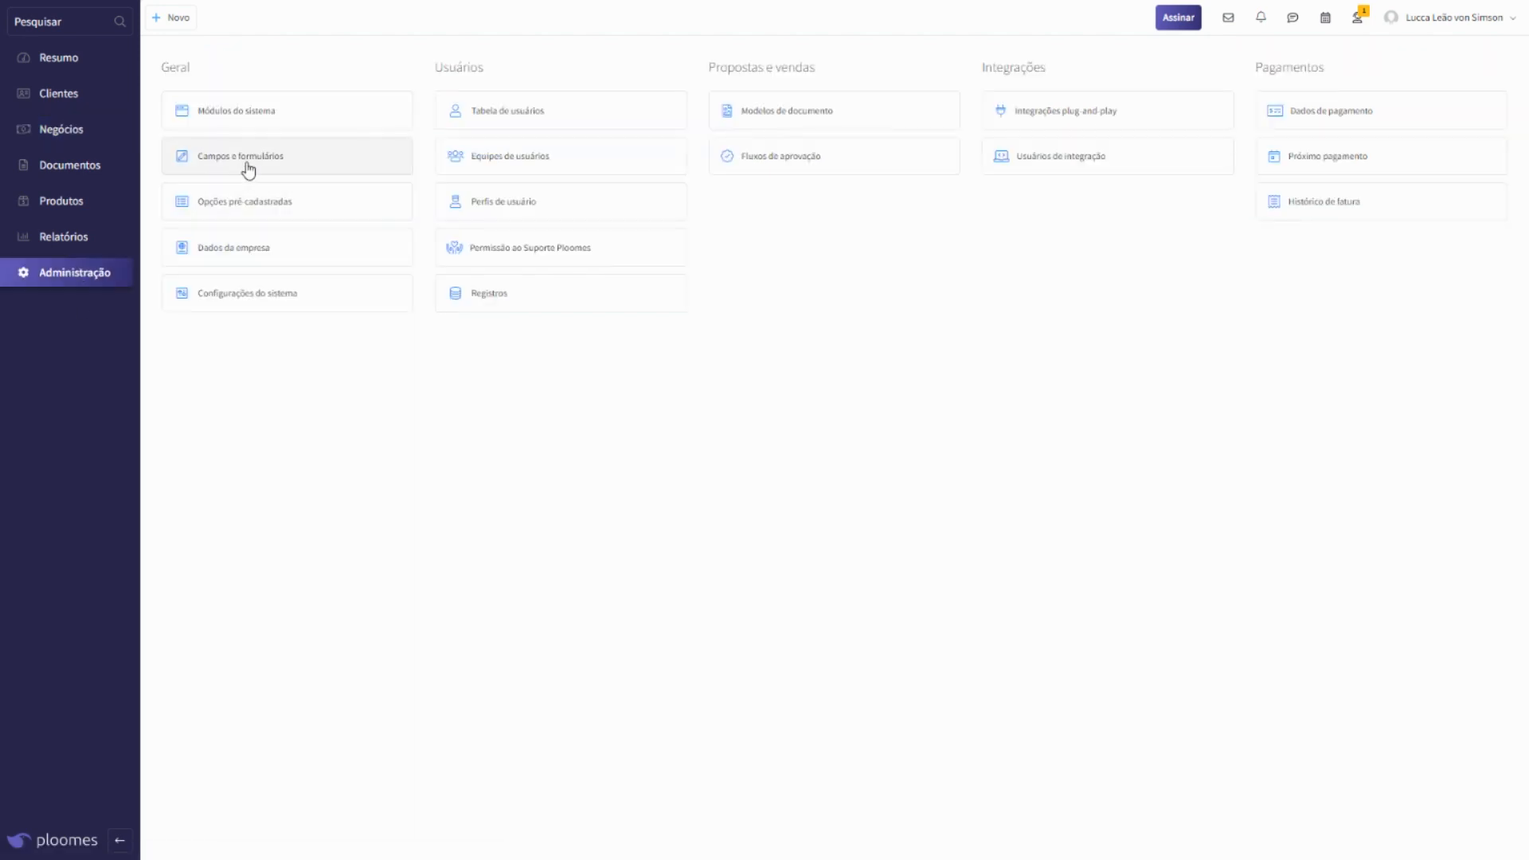
{"action": "left_click", "coordinate": [263, 156]}
{"action": "left_click", "coordinate": [260, 94]}
{"action": "left_click", "coordinate": [259, 131]}
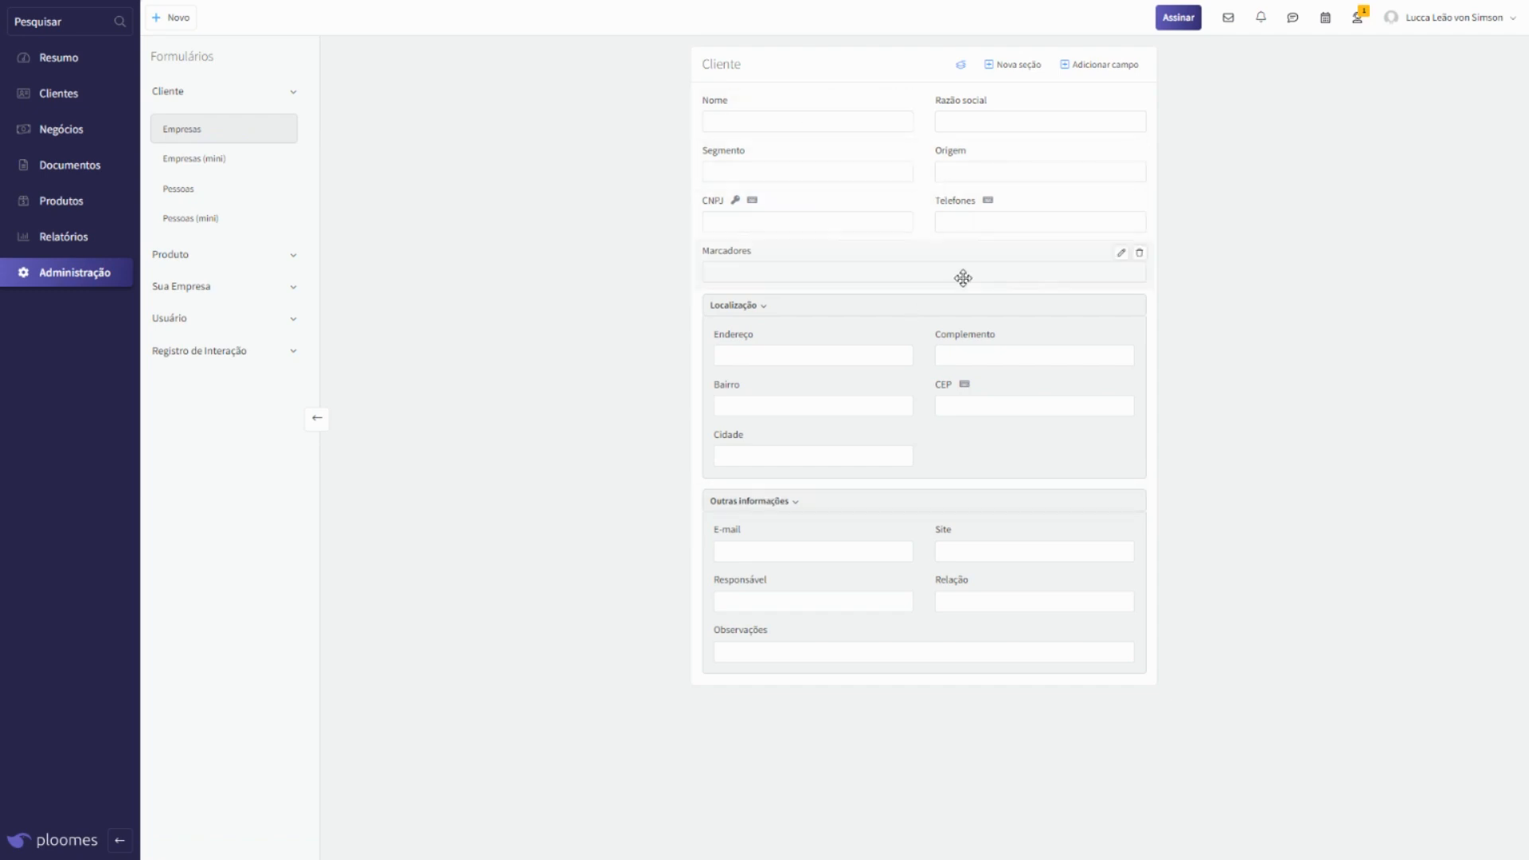
Step: Start creating a new field for the Empresas form and look through the available field types
{"action": "left_click", "coordinate": [1099, 70]}
{"action": "scroll", "coordinate": [1074, 209], "scroll_direction": "down", "scroll_amount": 5}
{"action": "scroll", "coordinate": [1074, 209], "scroll_direction": "down", "scroll_amount": 2}
{"action": "scroll", "coordinate": [1073, 208], "scroll_direction": "up", "scroll_amount": 8}
{"action": "left_click", "coordinate": [1071, 120]}
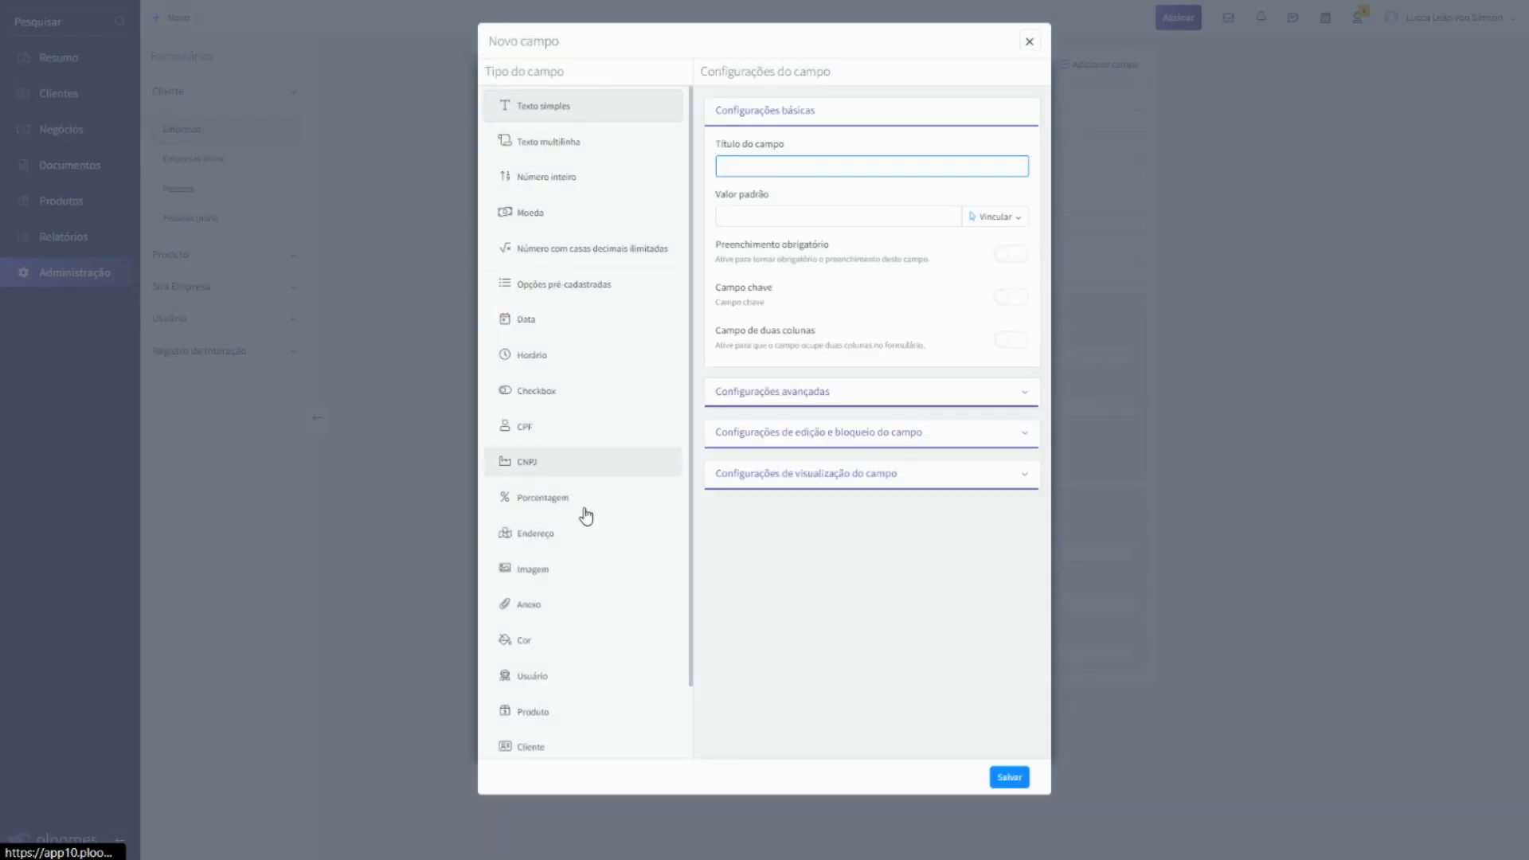
{"action": "scroll", "coordinate": [588, 573], "scroll_direction": "down", "scroll_amount": 1}
{"action": "scroll", "coordinate": [622, 271], "scroll_direction": "up", "scroll_amount": 1}
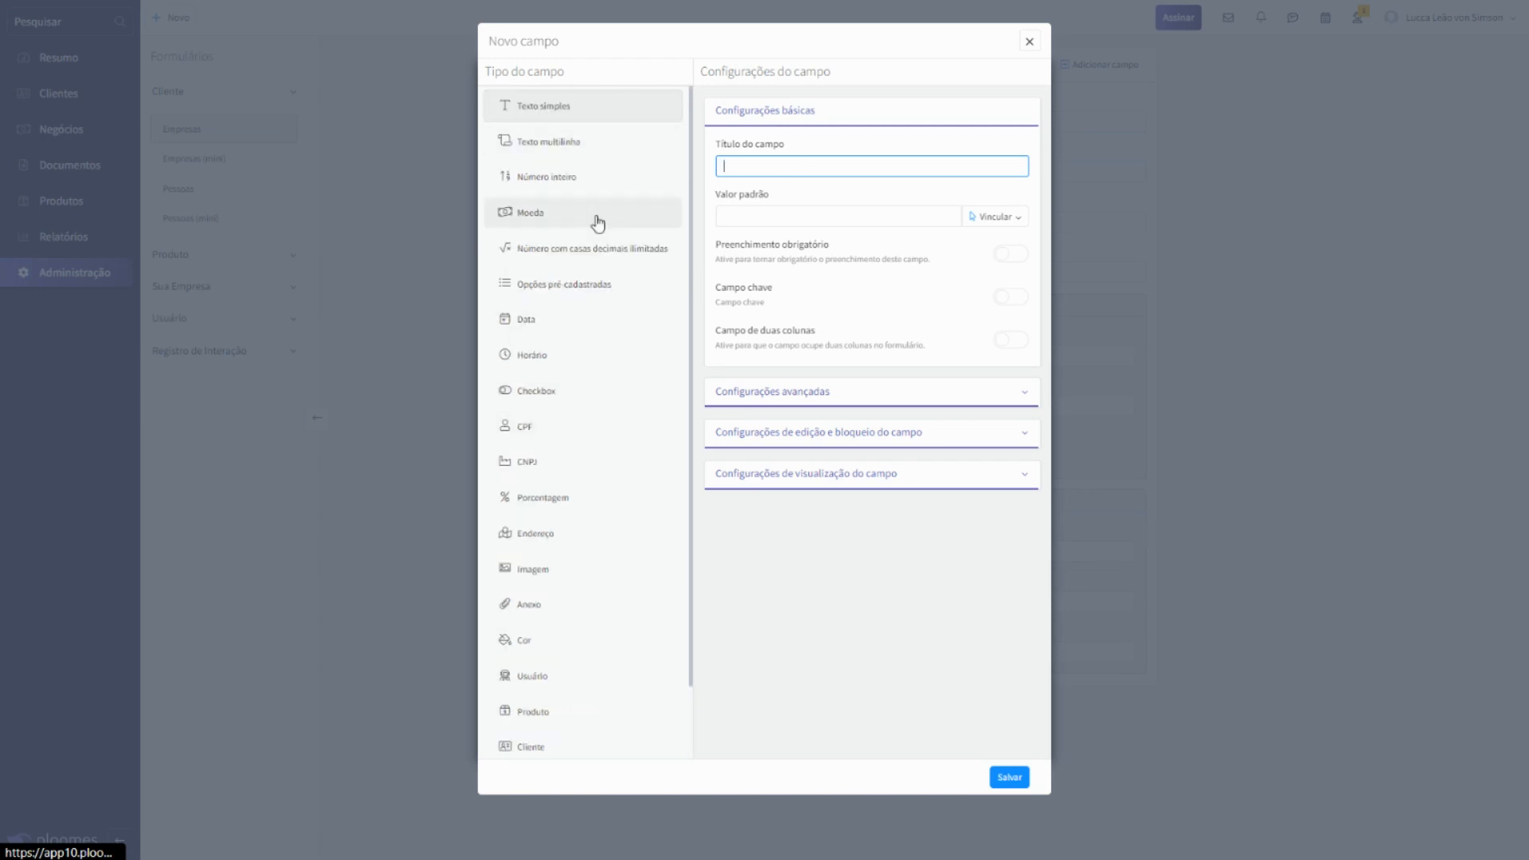
{"action": "scroll", "coordinate": [637, 542], "scroll_direction": "down", "scroll_amount": 1}
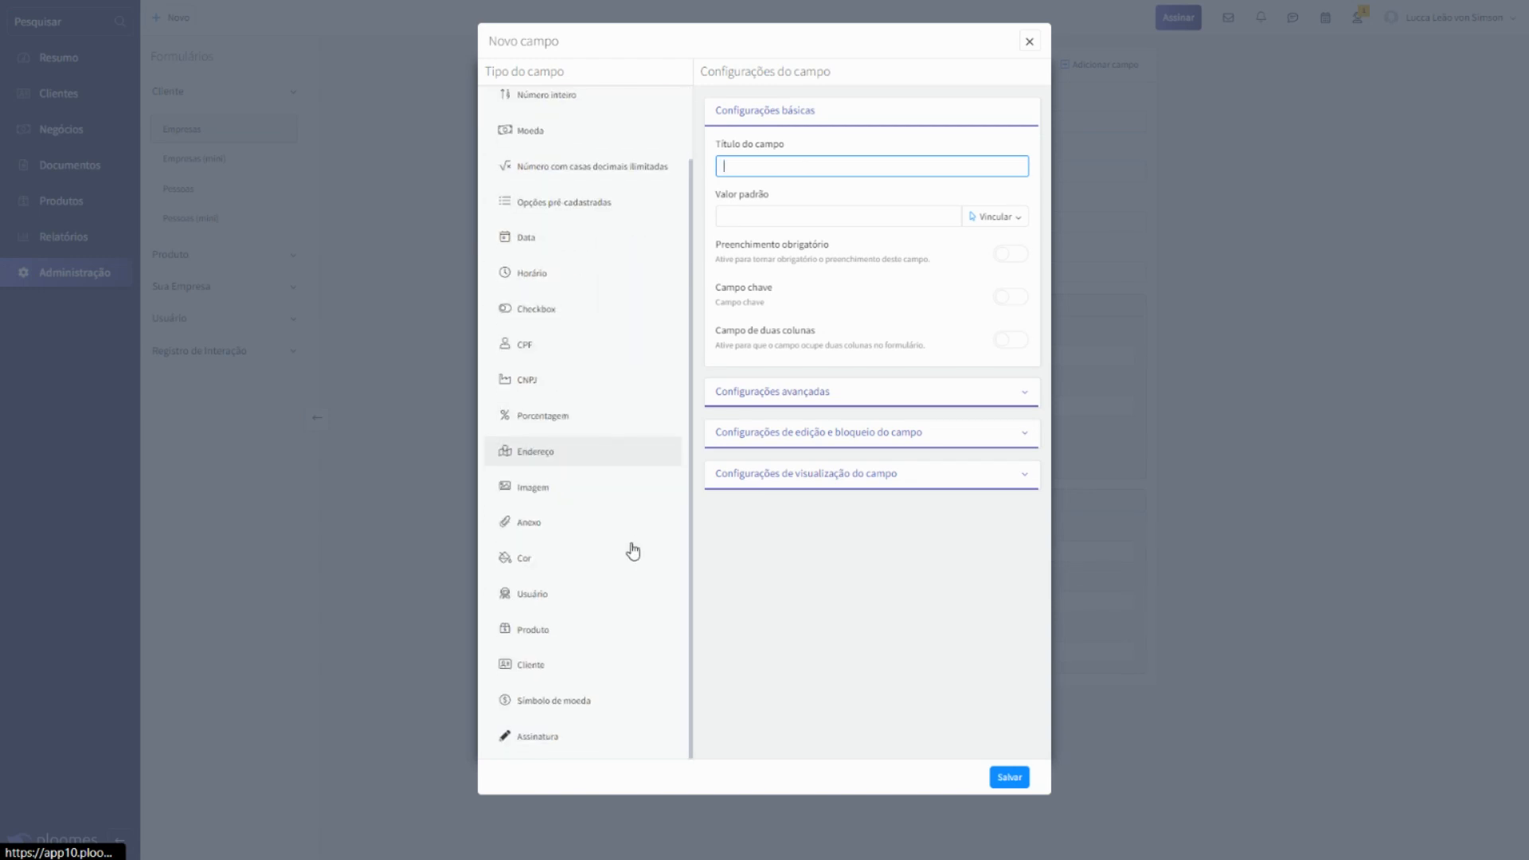
{"action": "scroll", "coordinate": [632, 585], "scroll_direction": "up", "scroll_amount": 1}
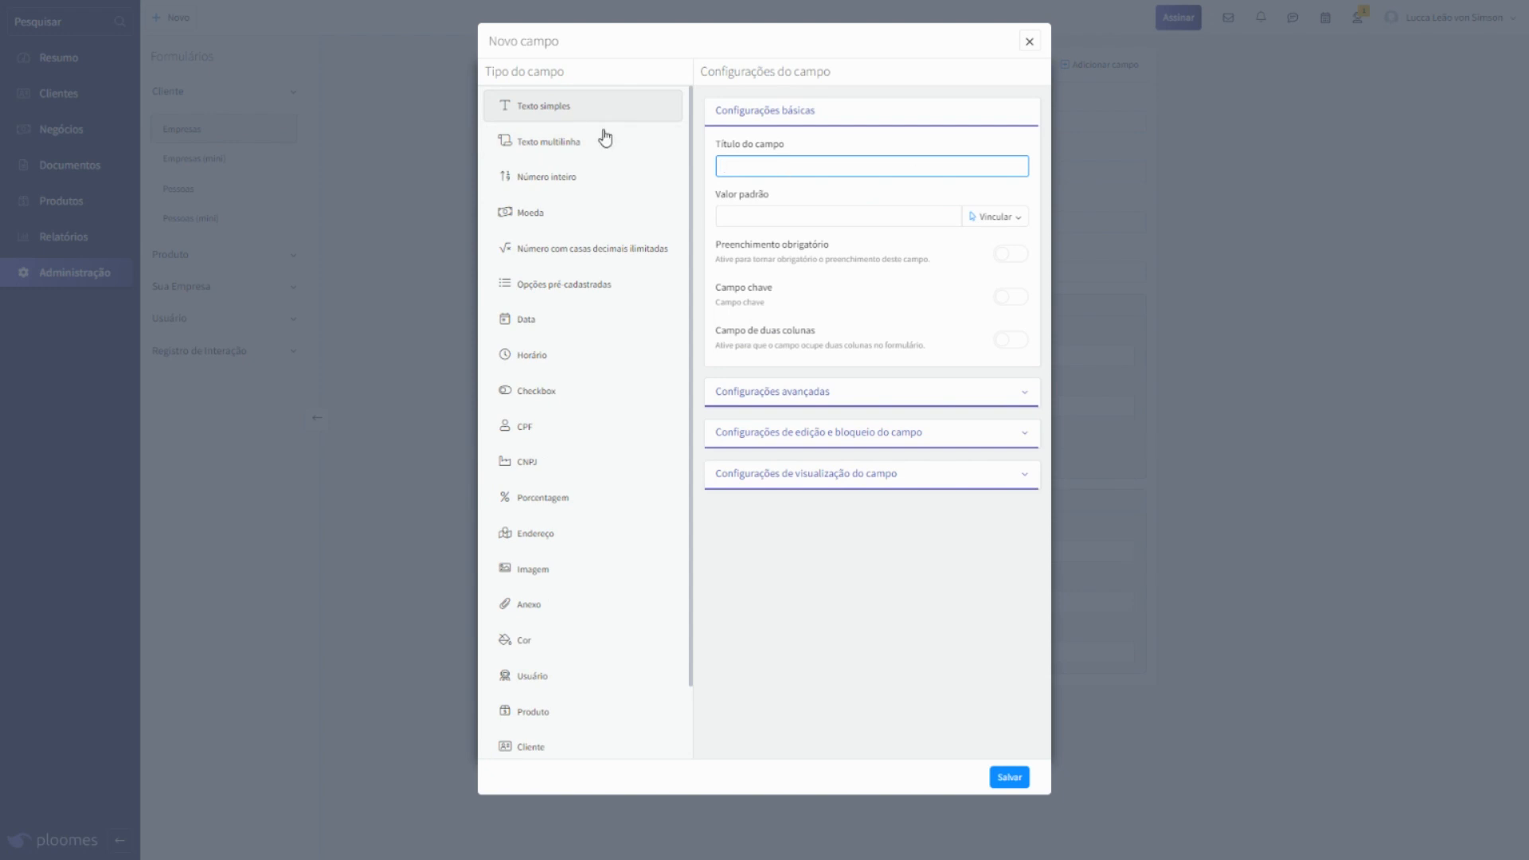
Step: Try the multiline text type, then the integer type with 51545 as its default value
{"action": "left_click", "coordinate": [589, 151]}
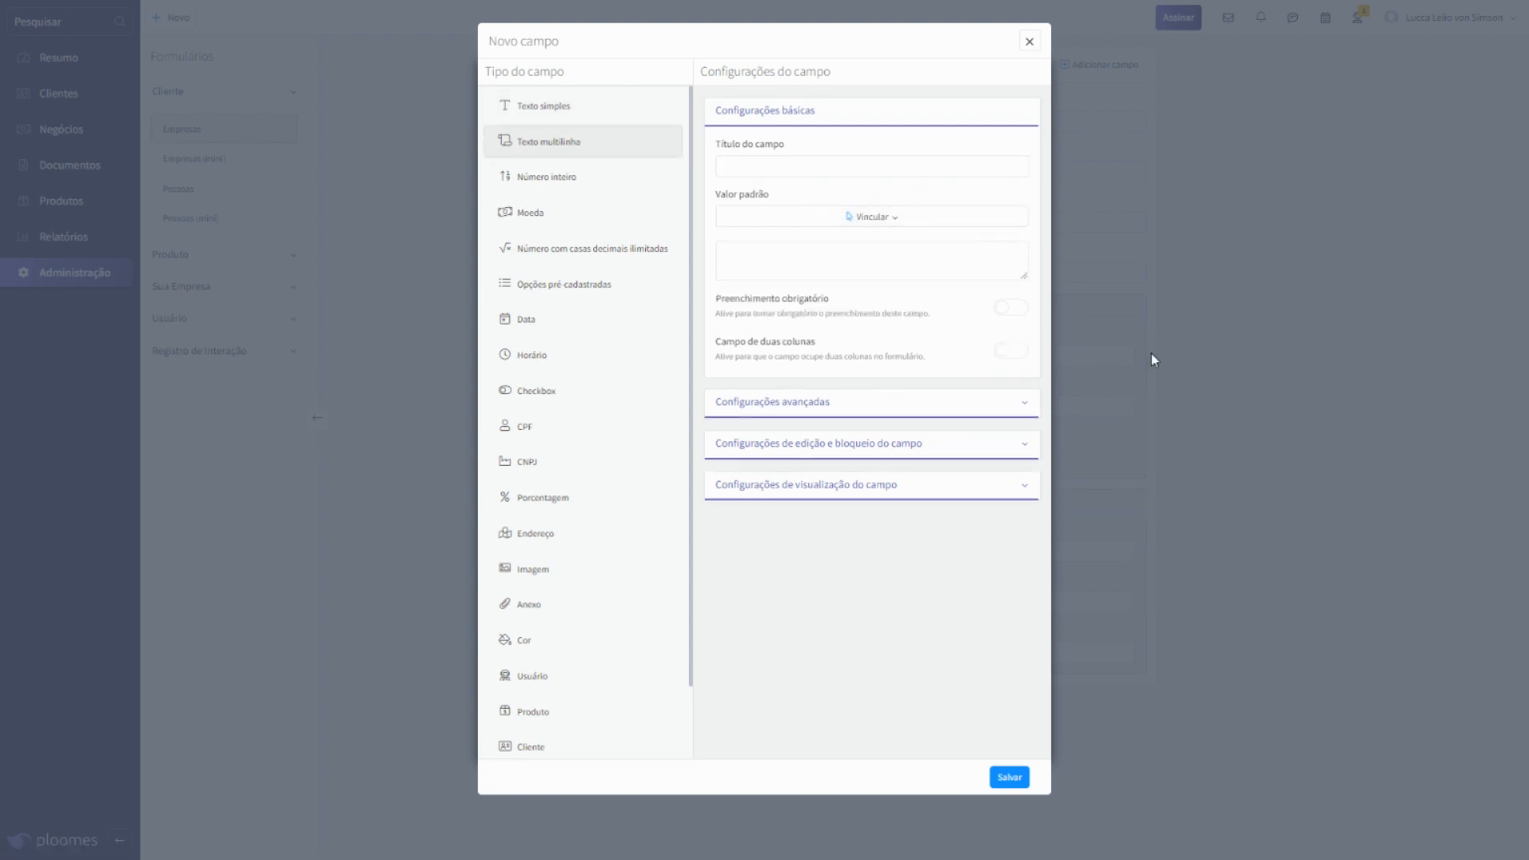
{"action": "left_click", "coordinate": [616, 179]}
{"action": "left_click", "coordinate": [855, 226]}
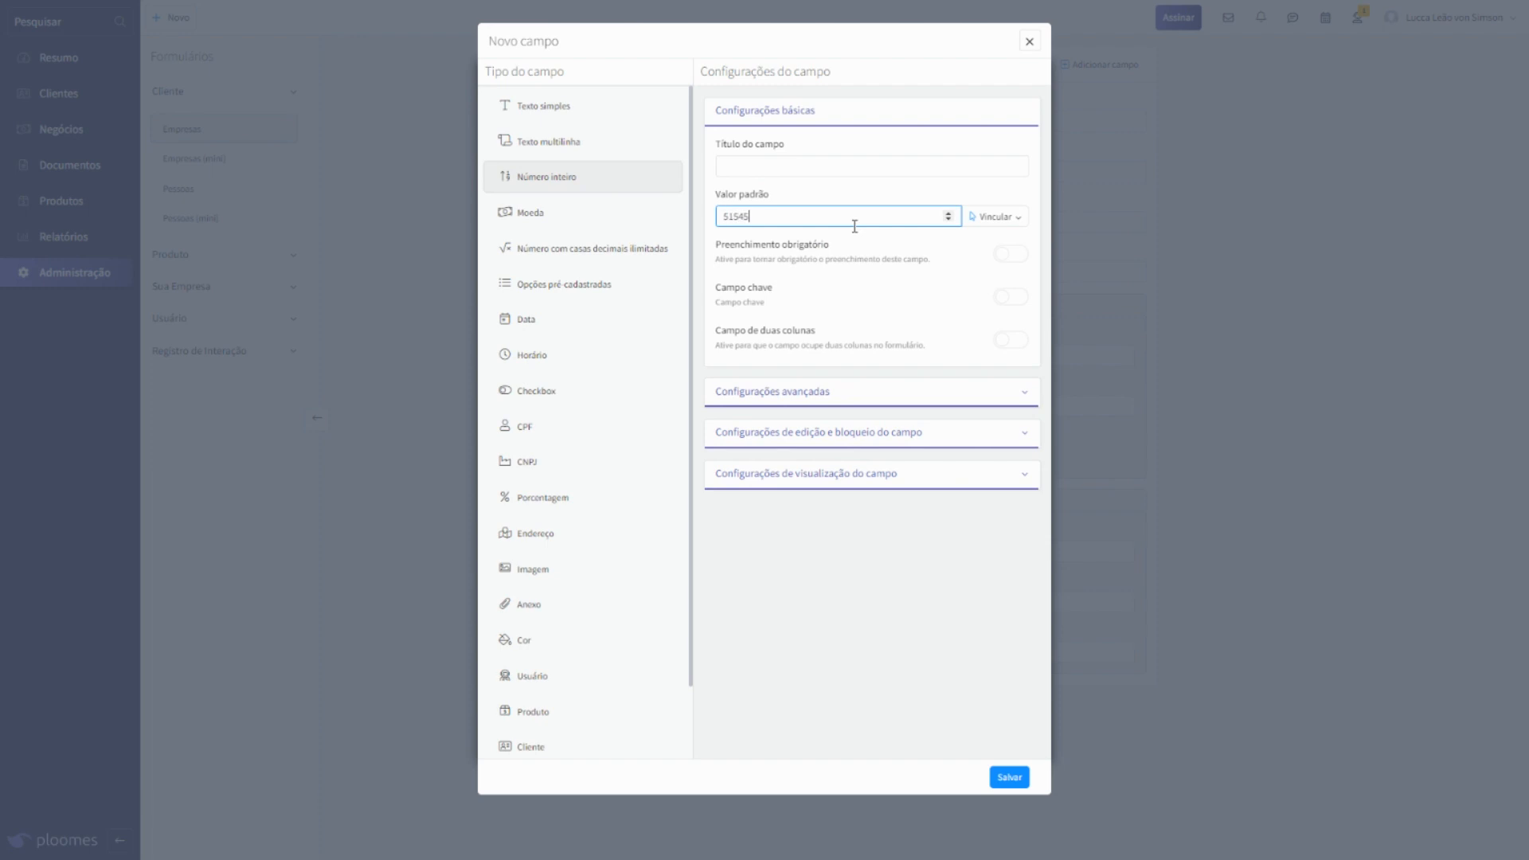
Step: Try sample default values with the currency type and the unlimited-decimals number type
{"action": "left_click", "coordinate": [539, 214]}
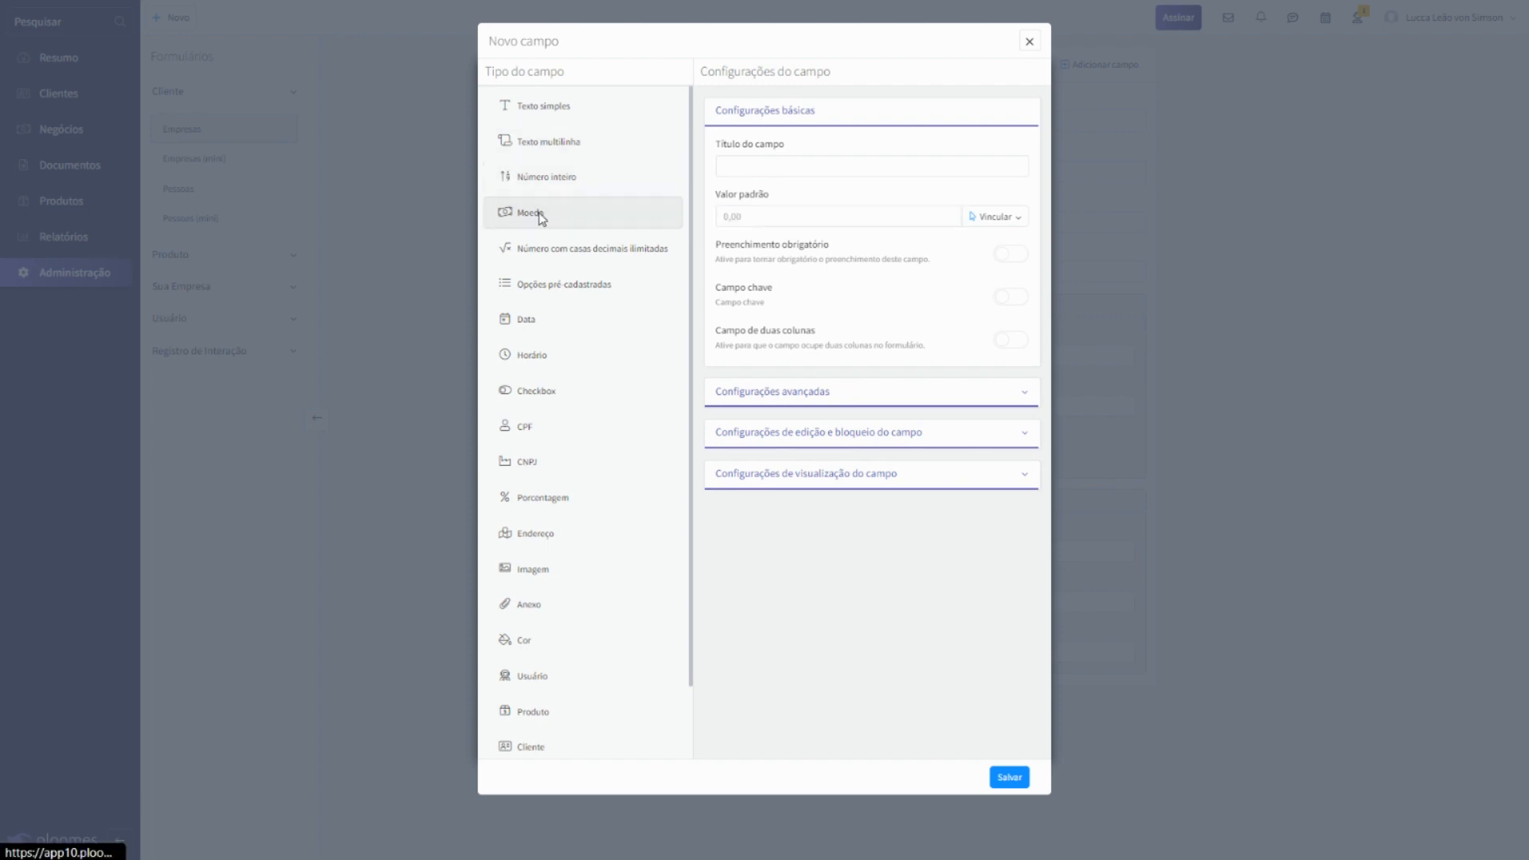
{"action": "left_click", "coordinate": [742, 224]}
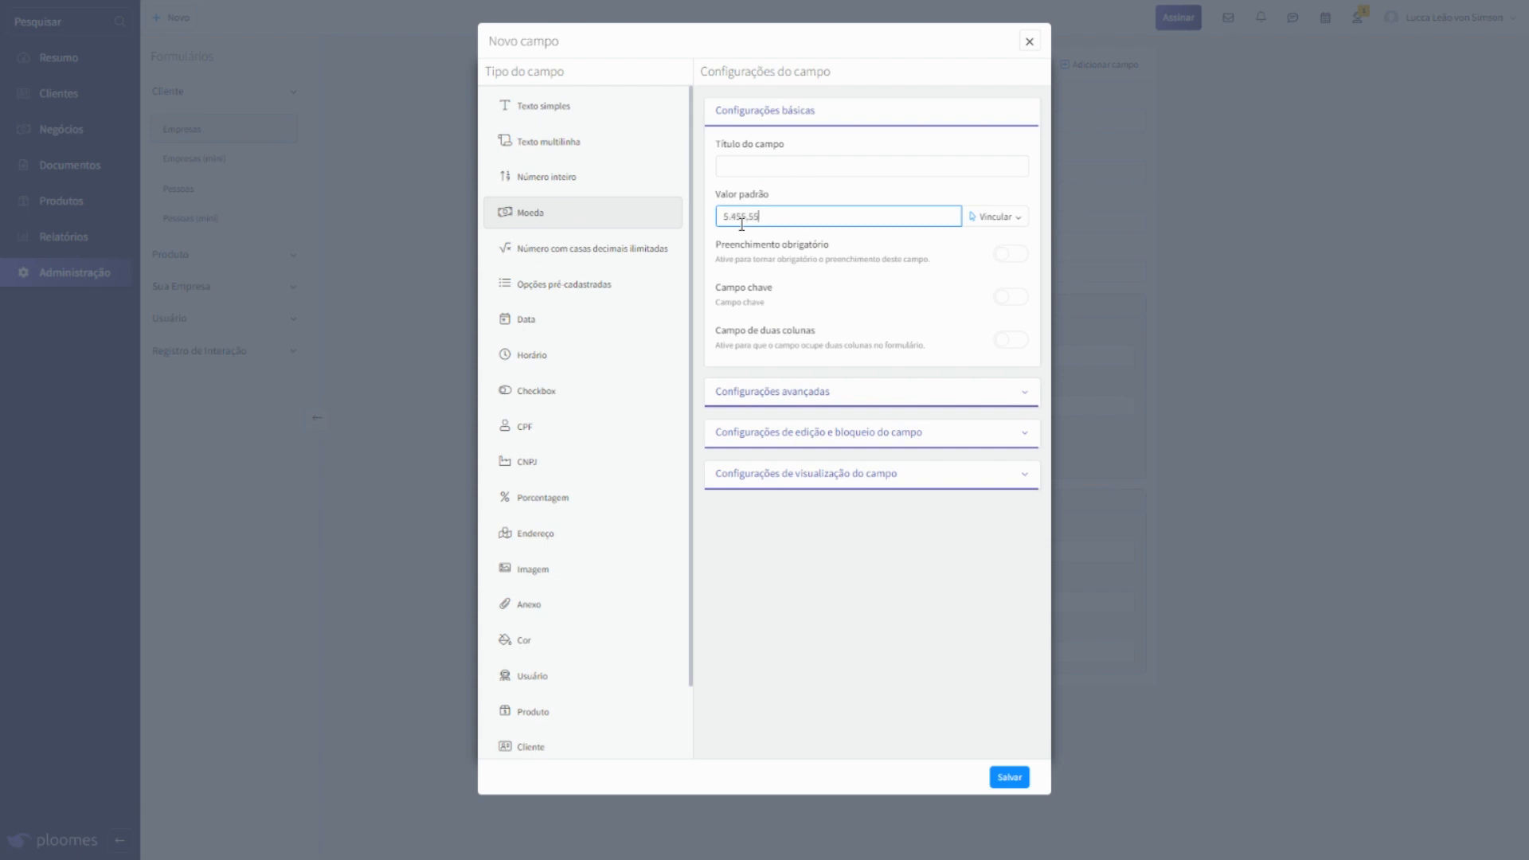
{"action": "left_click", "coordinate": [562, 255]}
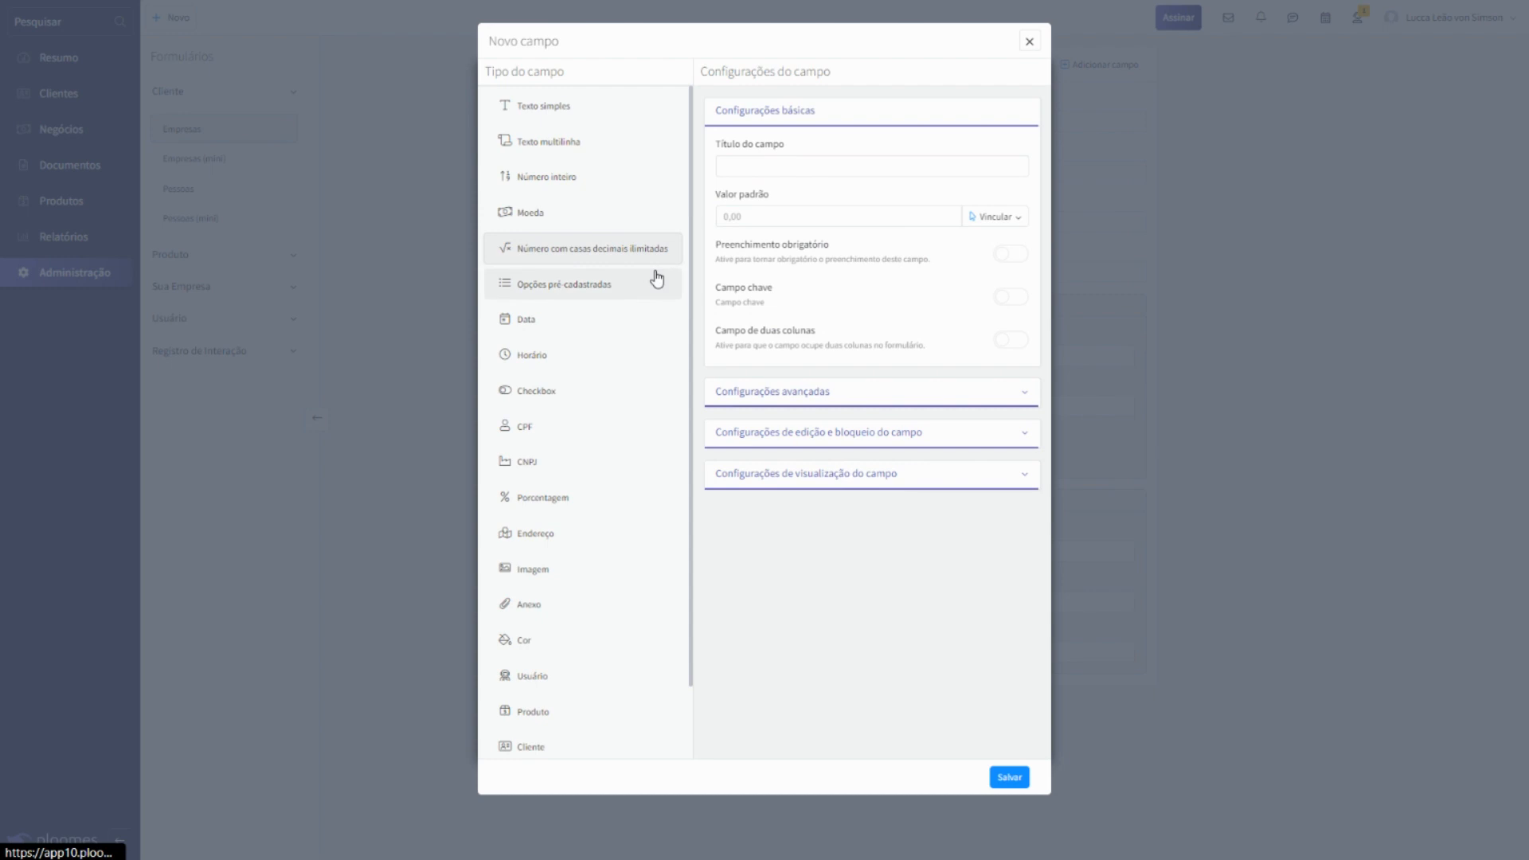
{"action": "left_click", "coordinate": [742, 216]}
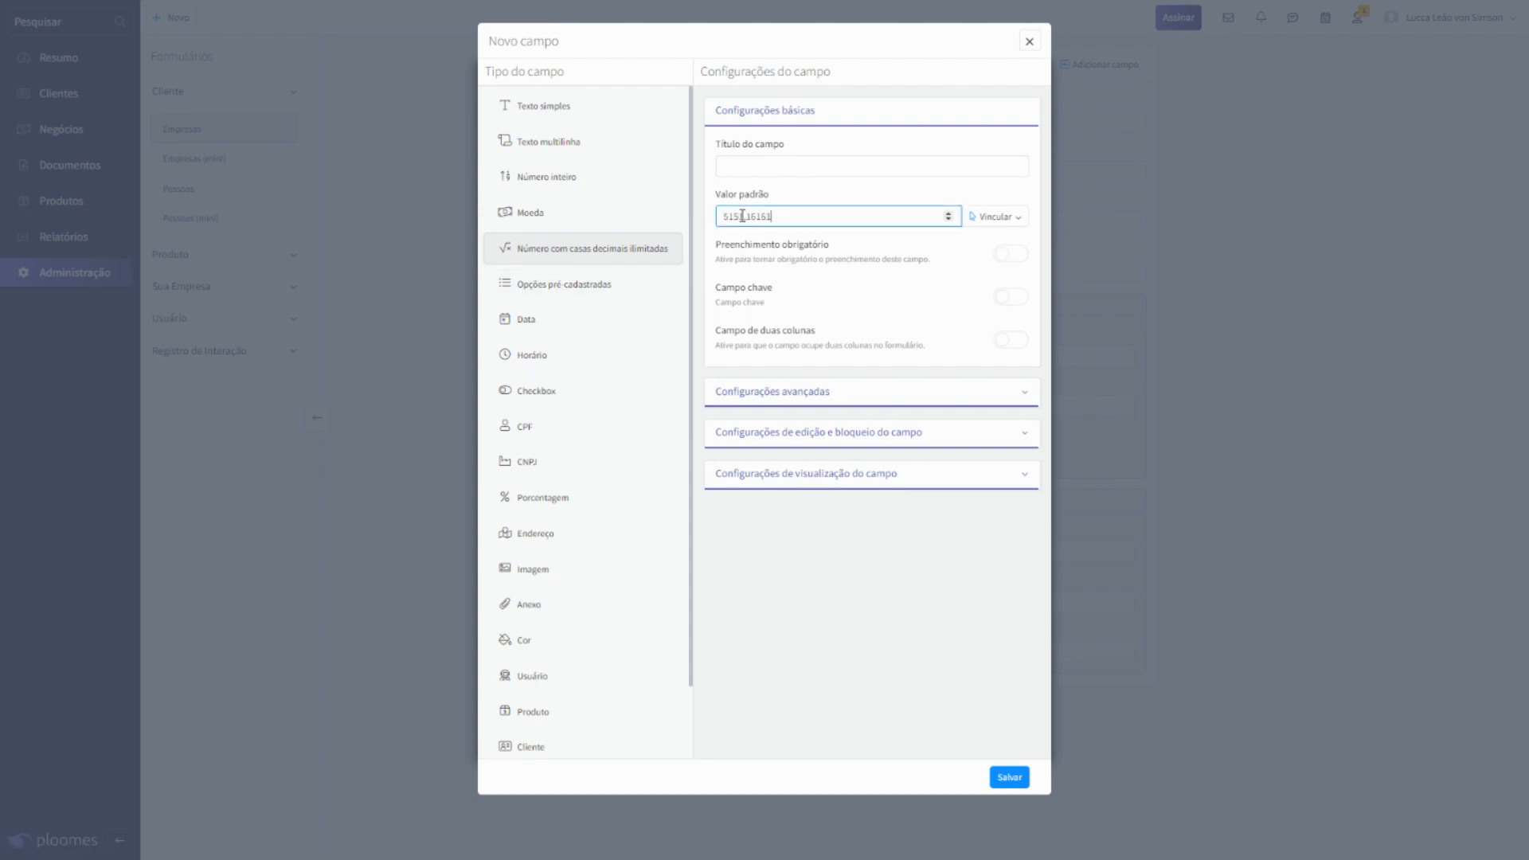
Step: Set the new field's type to Opções pré-cadastradas and add the options "a" and "b"
{"action": "left_click", "coordinate": [610, 290]}
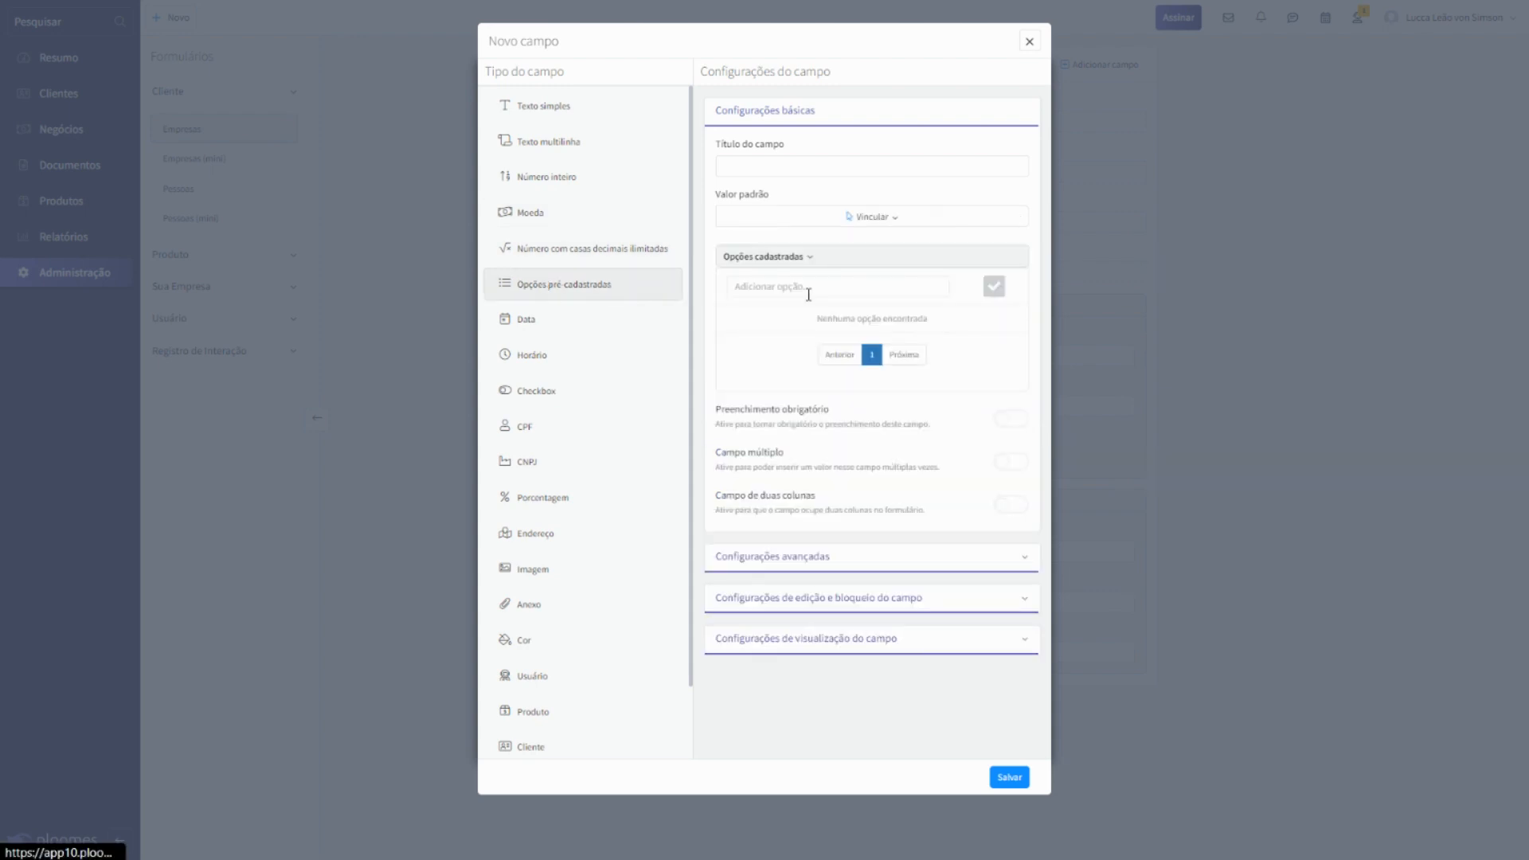
{"action": "left_click", "coordinate": [811, 288]}
{"action": "type", "text": "a"}
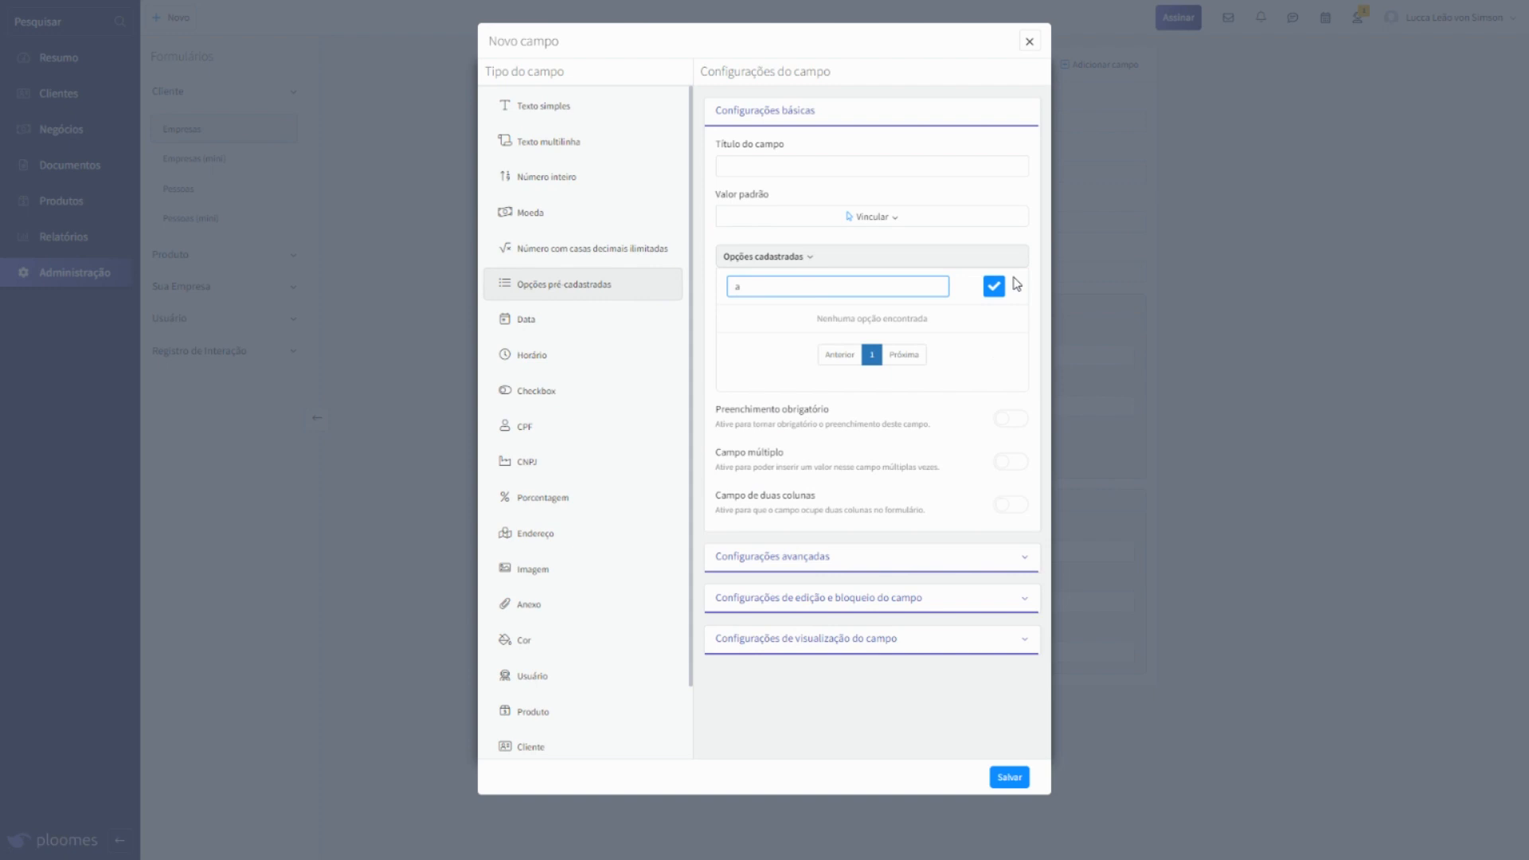
{"action": "left_click", "coordinate": [994, 286]}
{"action": "left_click", "coordinate": [875, 287]}
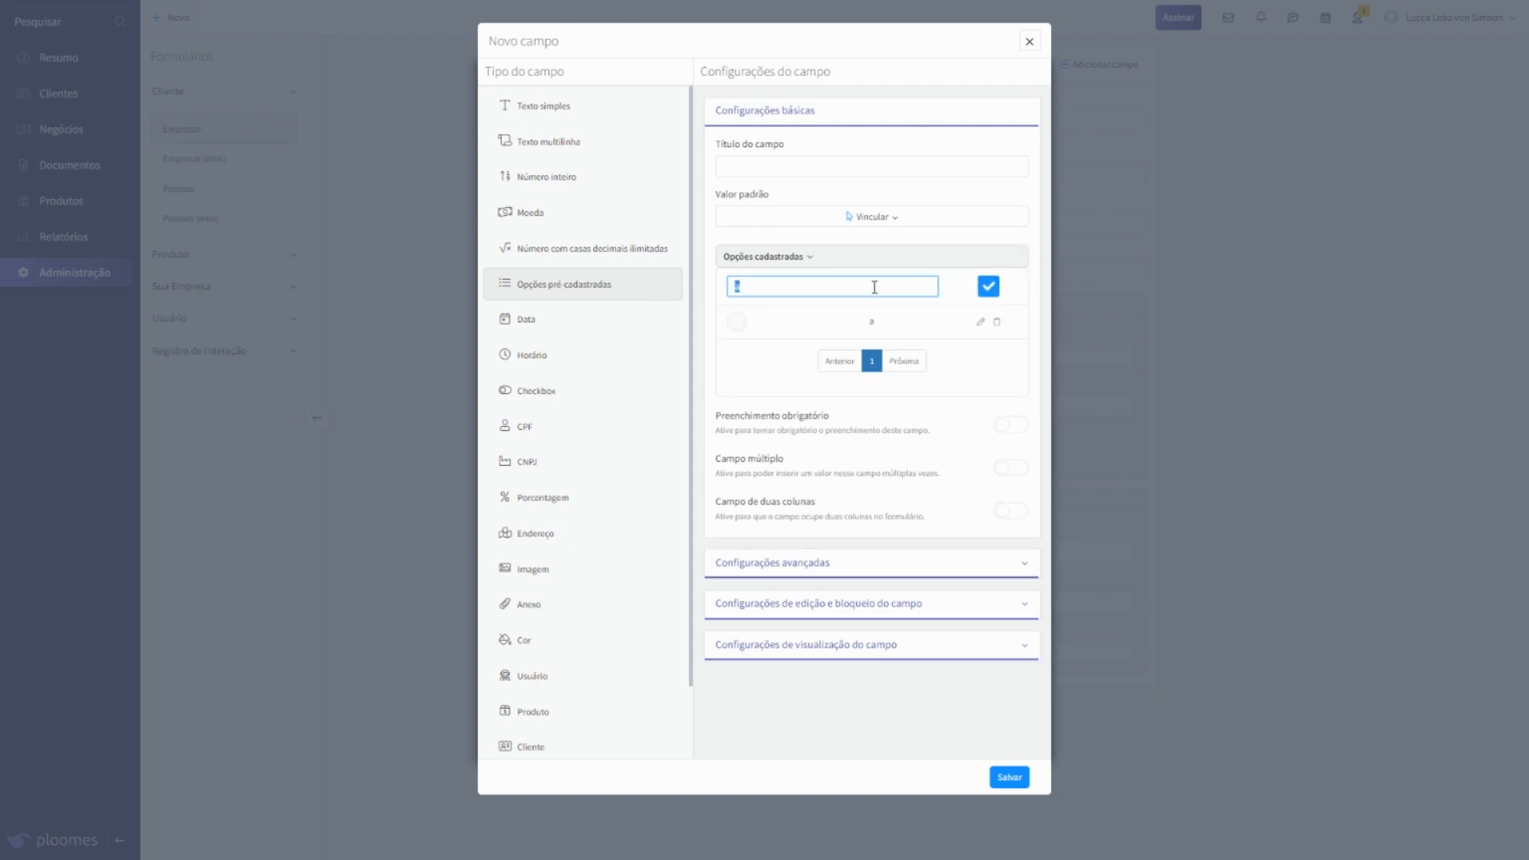
{"action": "left_click", "coordinate": [992, 285]}
{"action": "left_click", "coordinate": [881, 292]}
{"action": "key", "text": "BackSpace"}
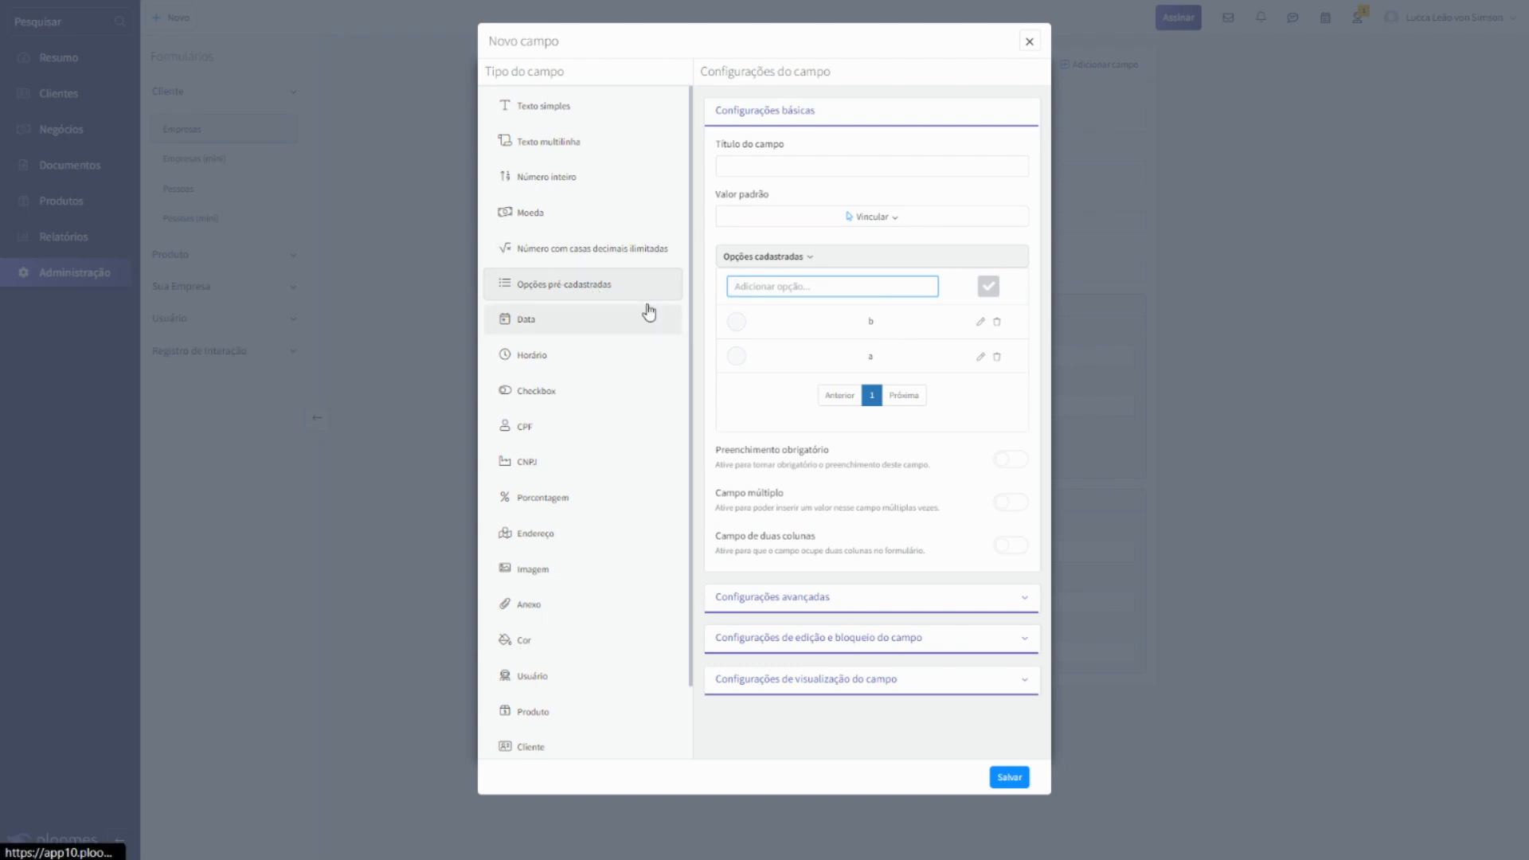
Step: Examine the default date calendar of the Data field type and the settings of the Horário type
{"action": "left_click", "coordinate": [607, 325]}
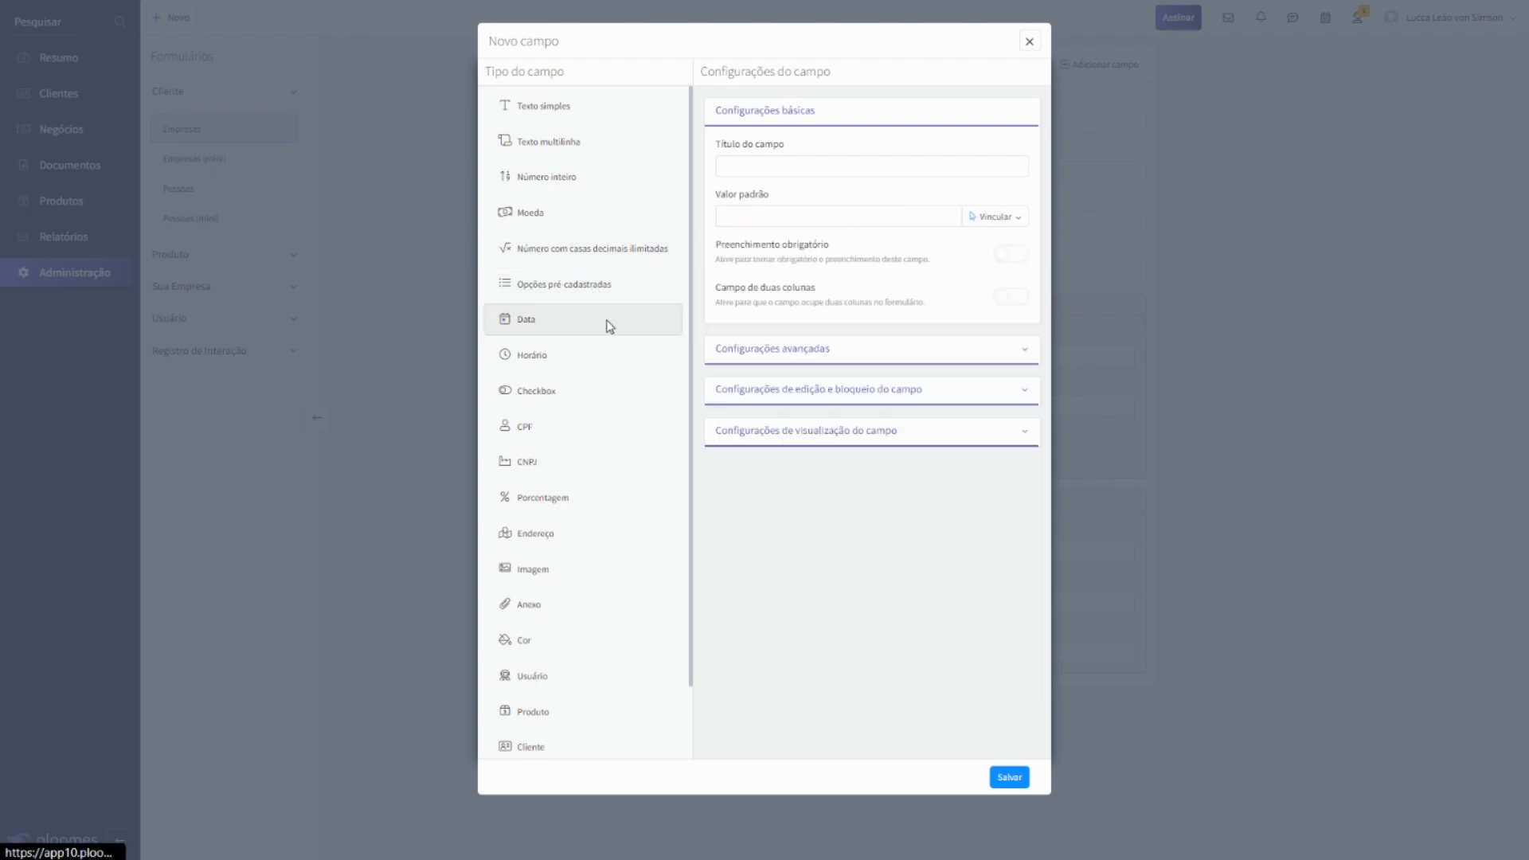
{"action": "left_click", "coordinate": [816, 215]}
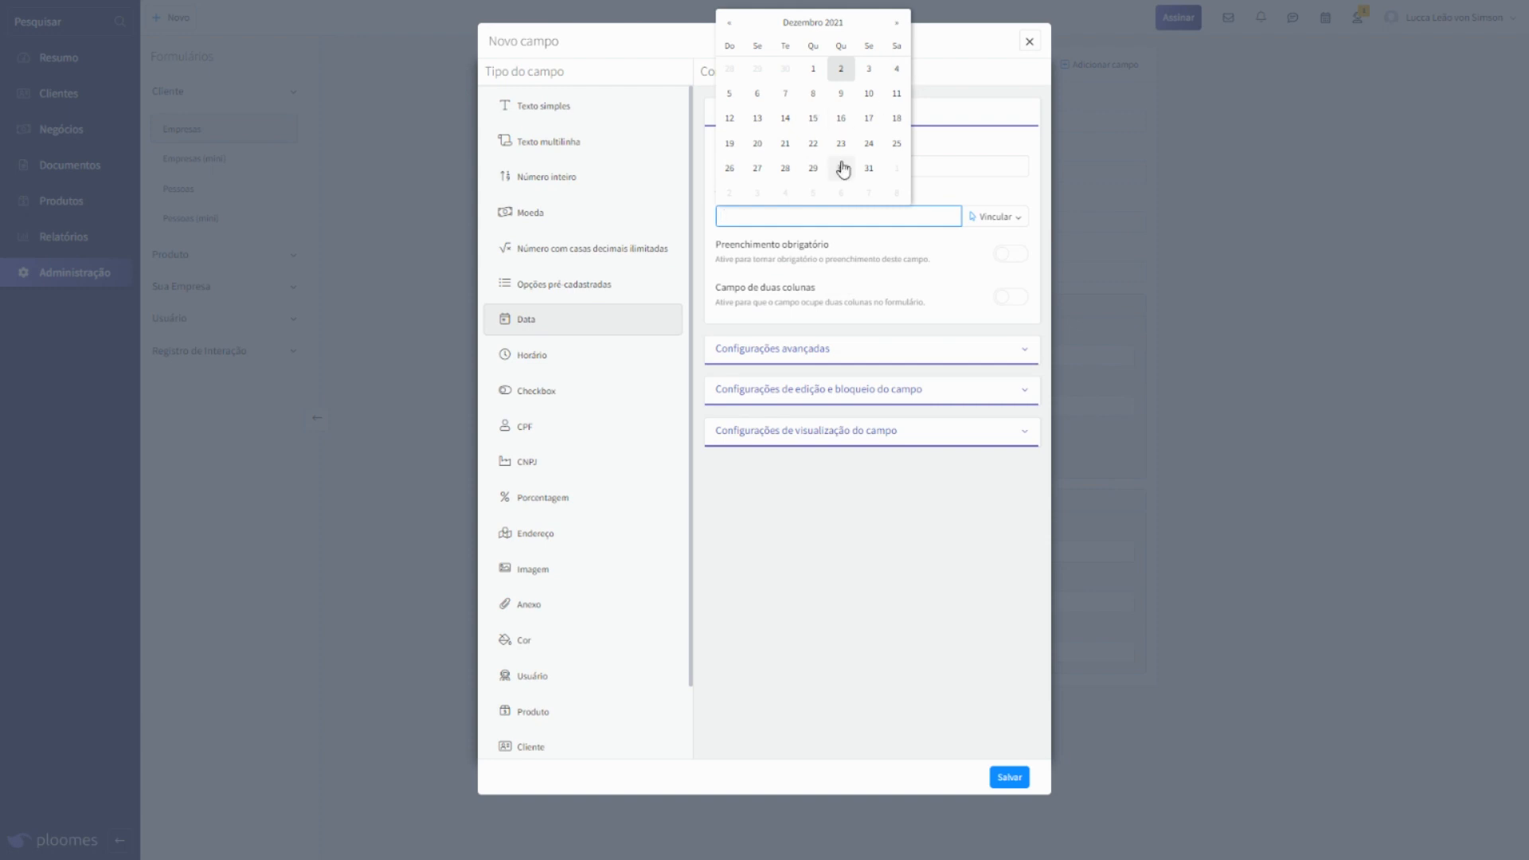
{"action": "left_click", "coordinate": [582, 366]}
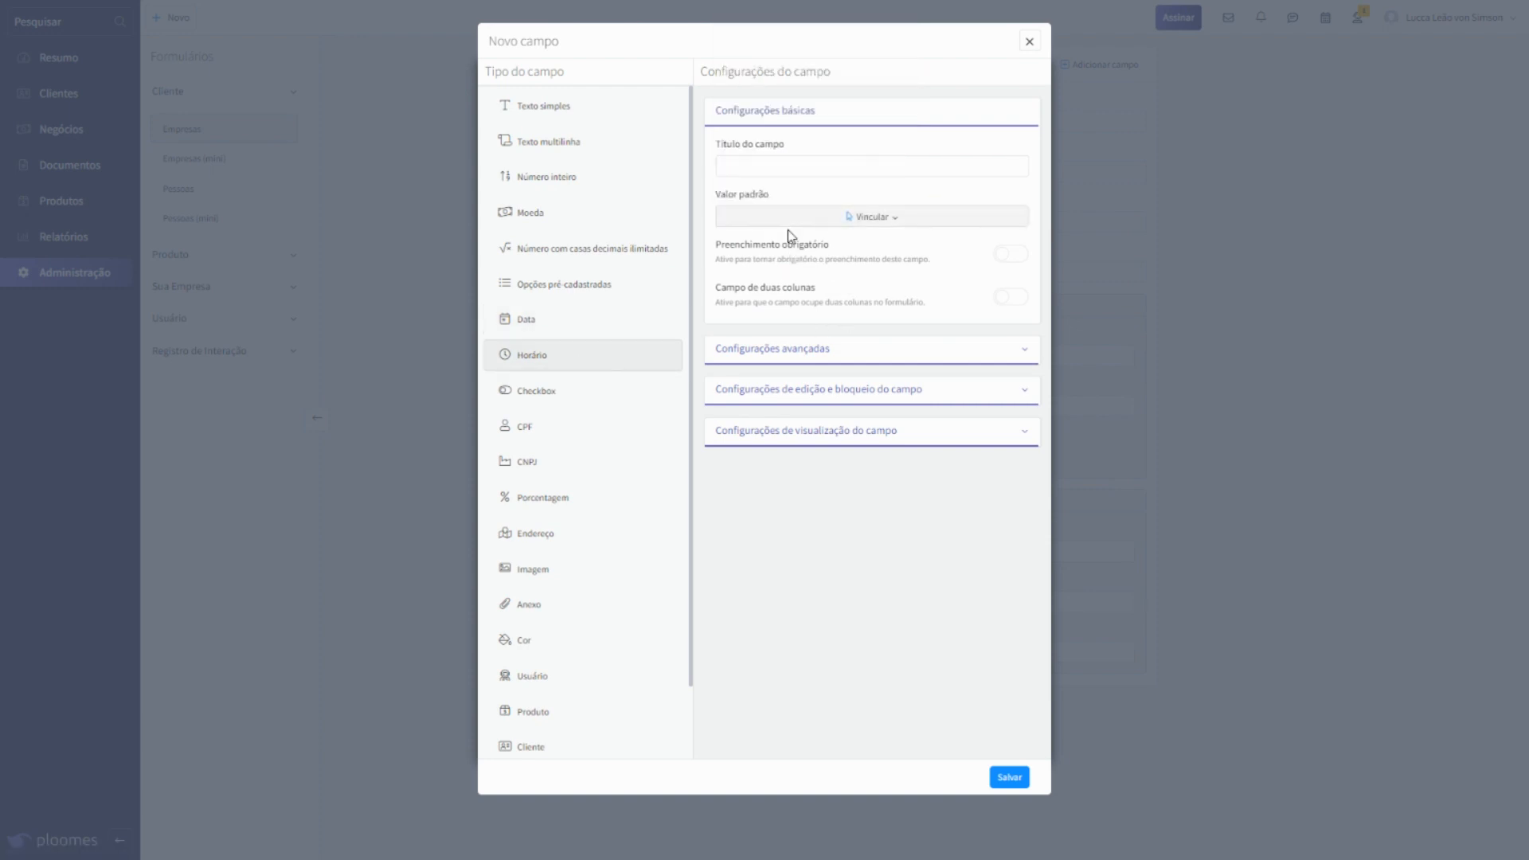
Step: Examine the default value choices of the Checkbox field type and the settings of the CPF and CNPJ types
{"action": "left_click", "coordinate": [552, 393]}
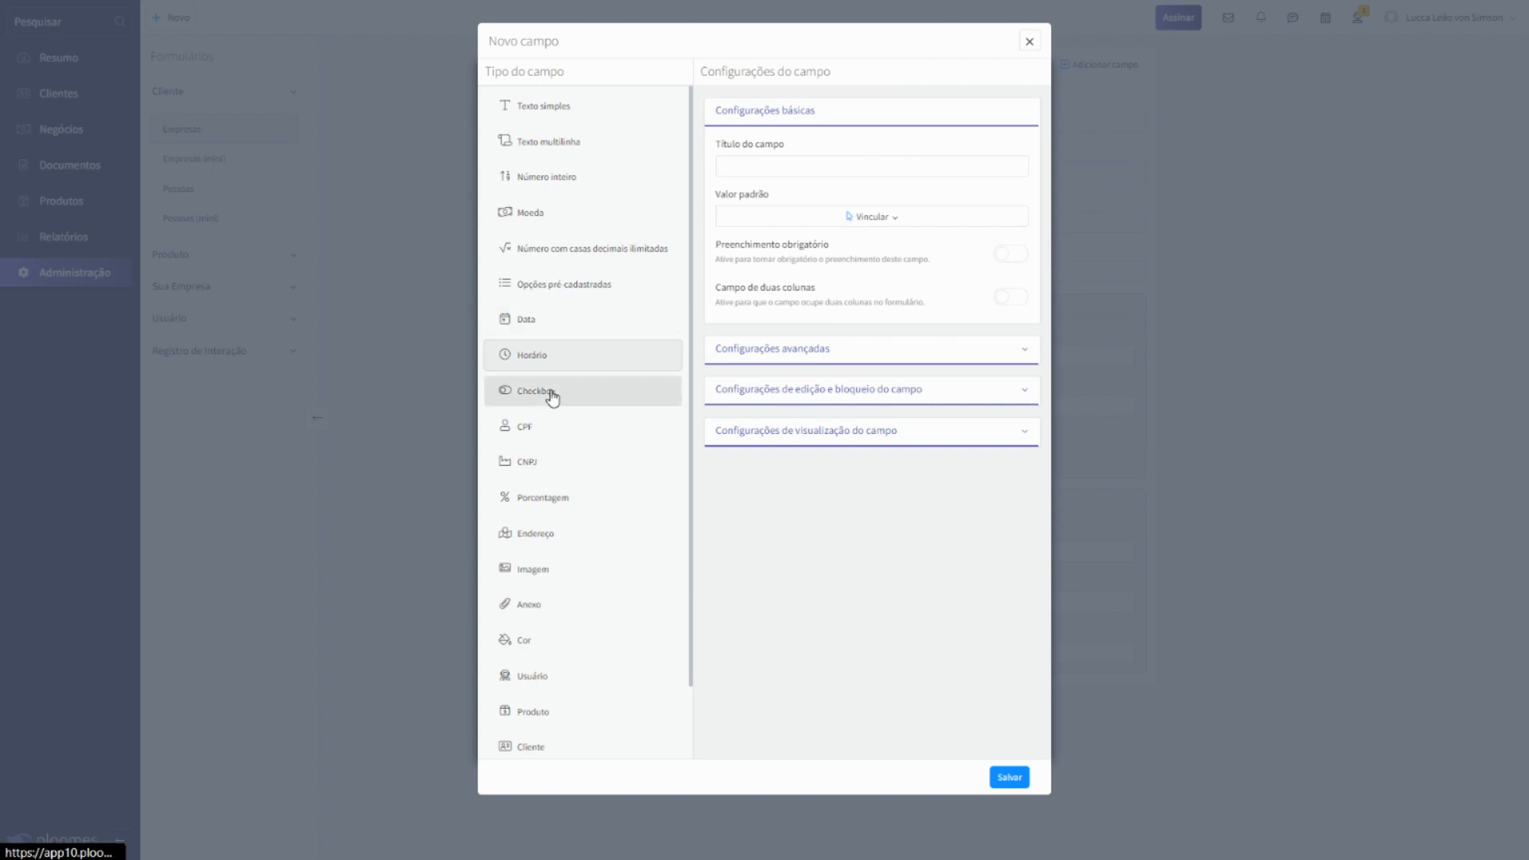
{"action": "left_click", "coordinate": [821, 226]}
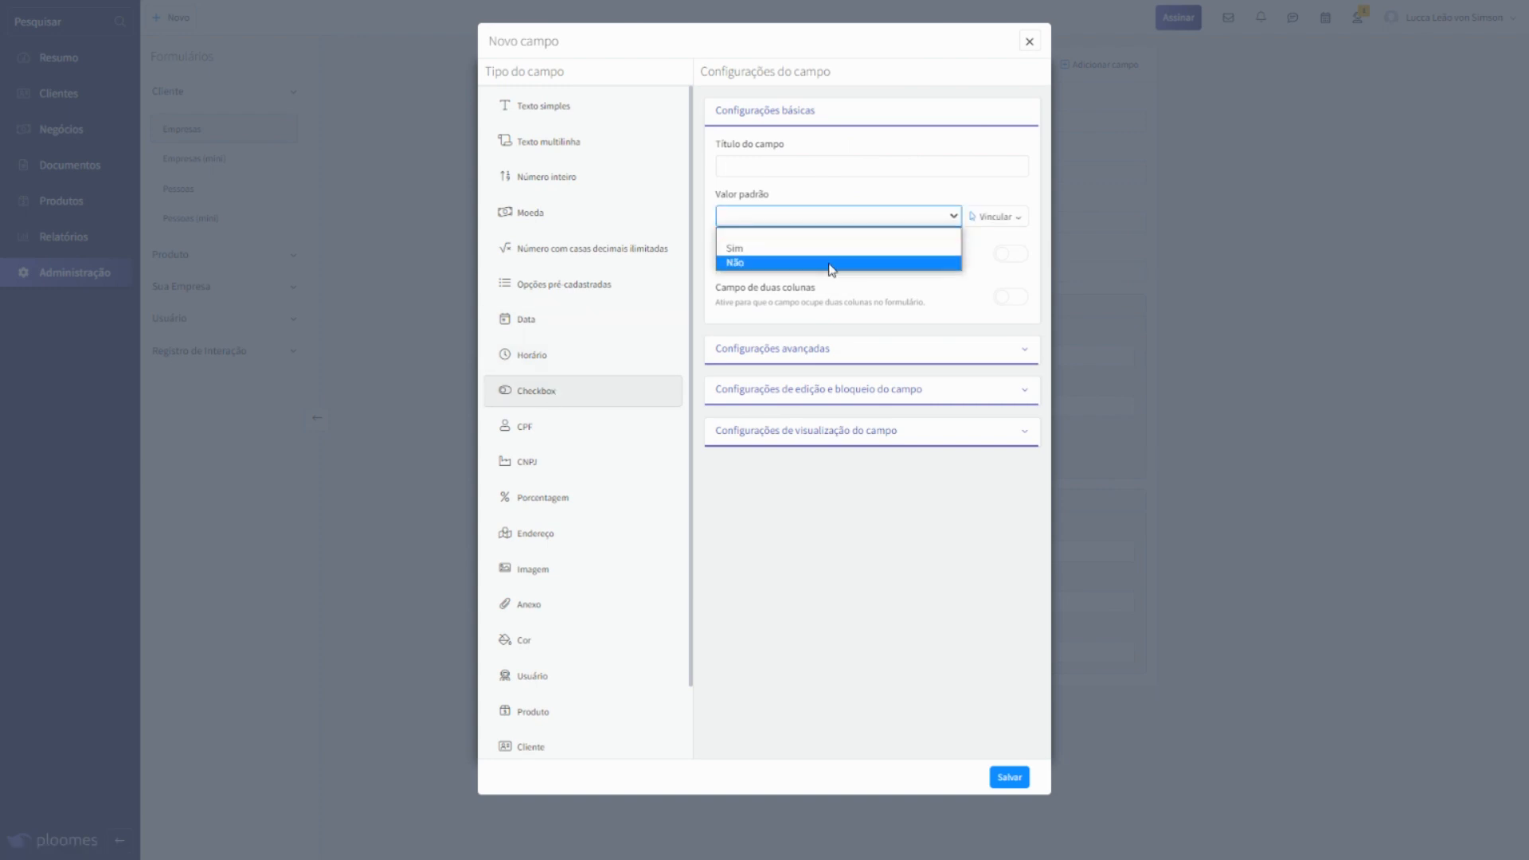
{"action": "left_click", "coordinate": [860, 196]}
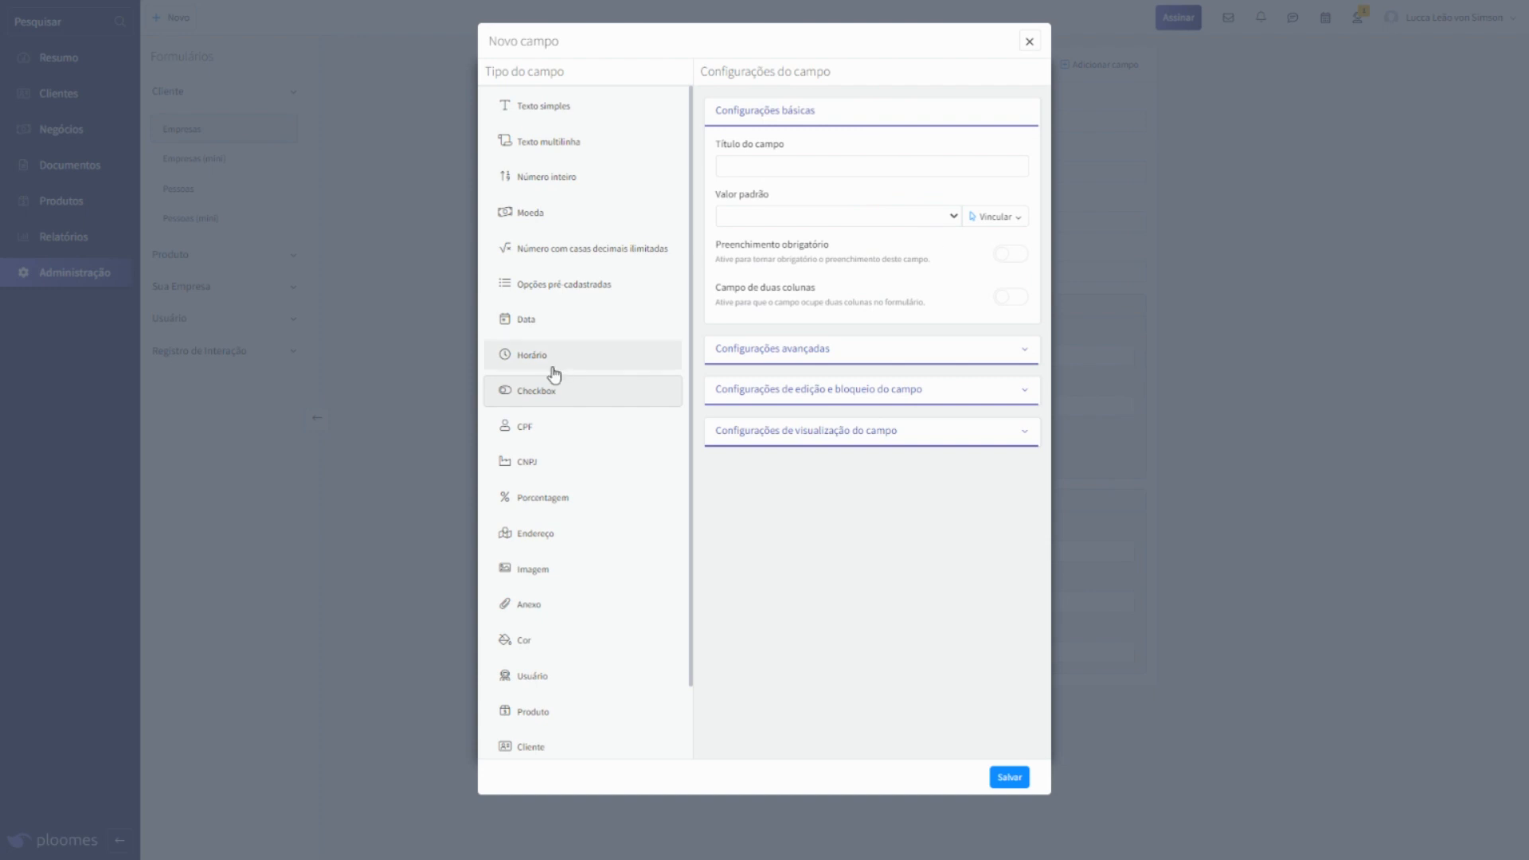
{"action": "left_click", "coordinate": [575, 430]}
{"action": "left_click", "coordinate": [572, 460]}
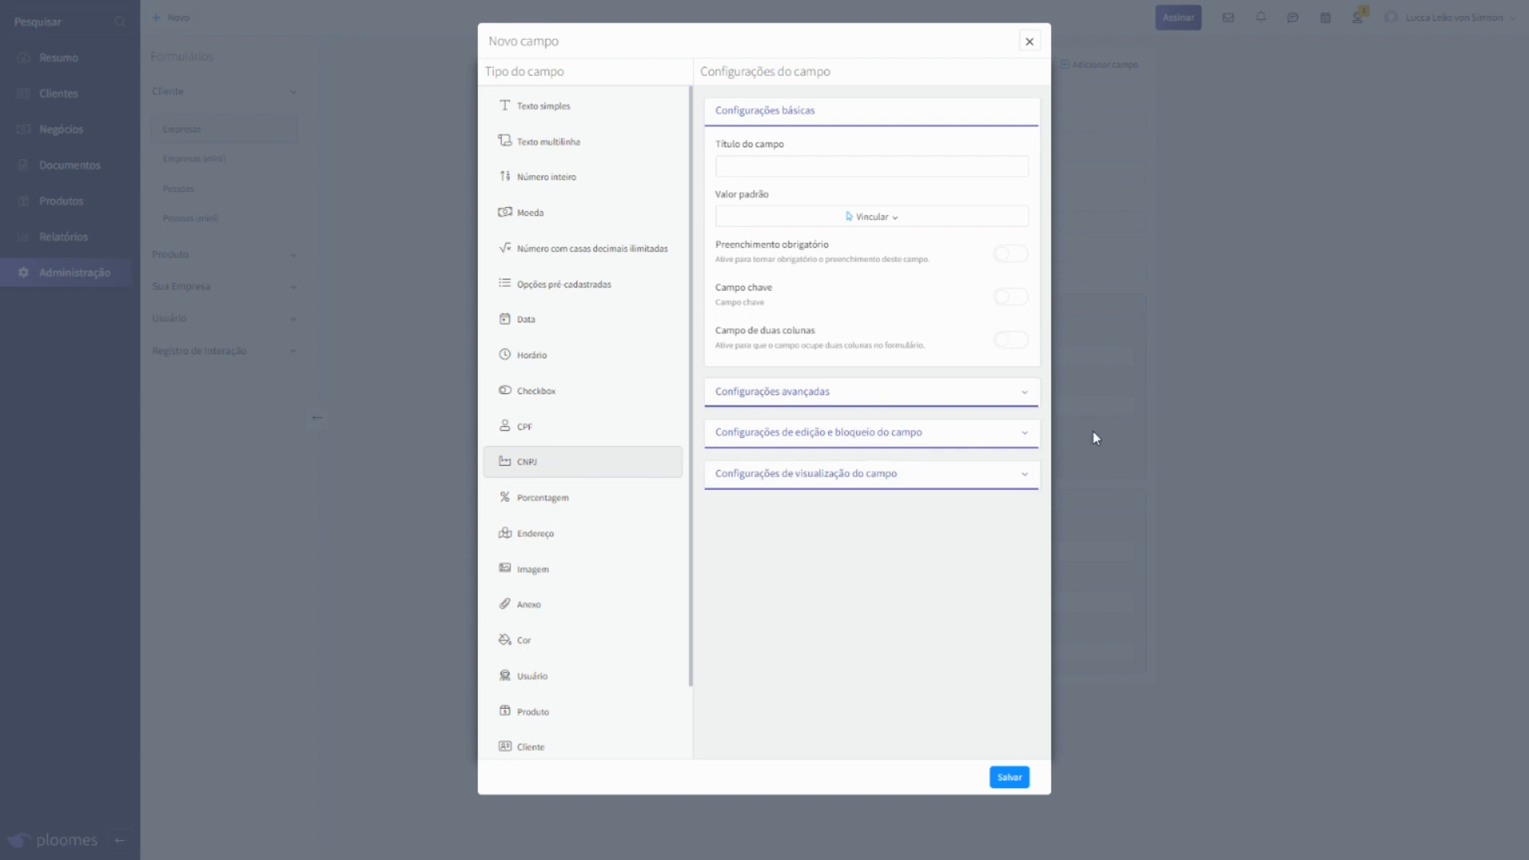
Step: Try the Porcentagem field type with a decimal number as its default value
{"action": "scroll", "coordinate": [635, 484], "scroll_direction": "down", "scroll_amount": 1}
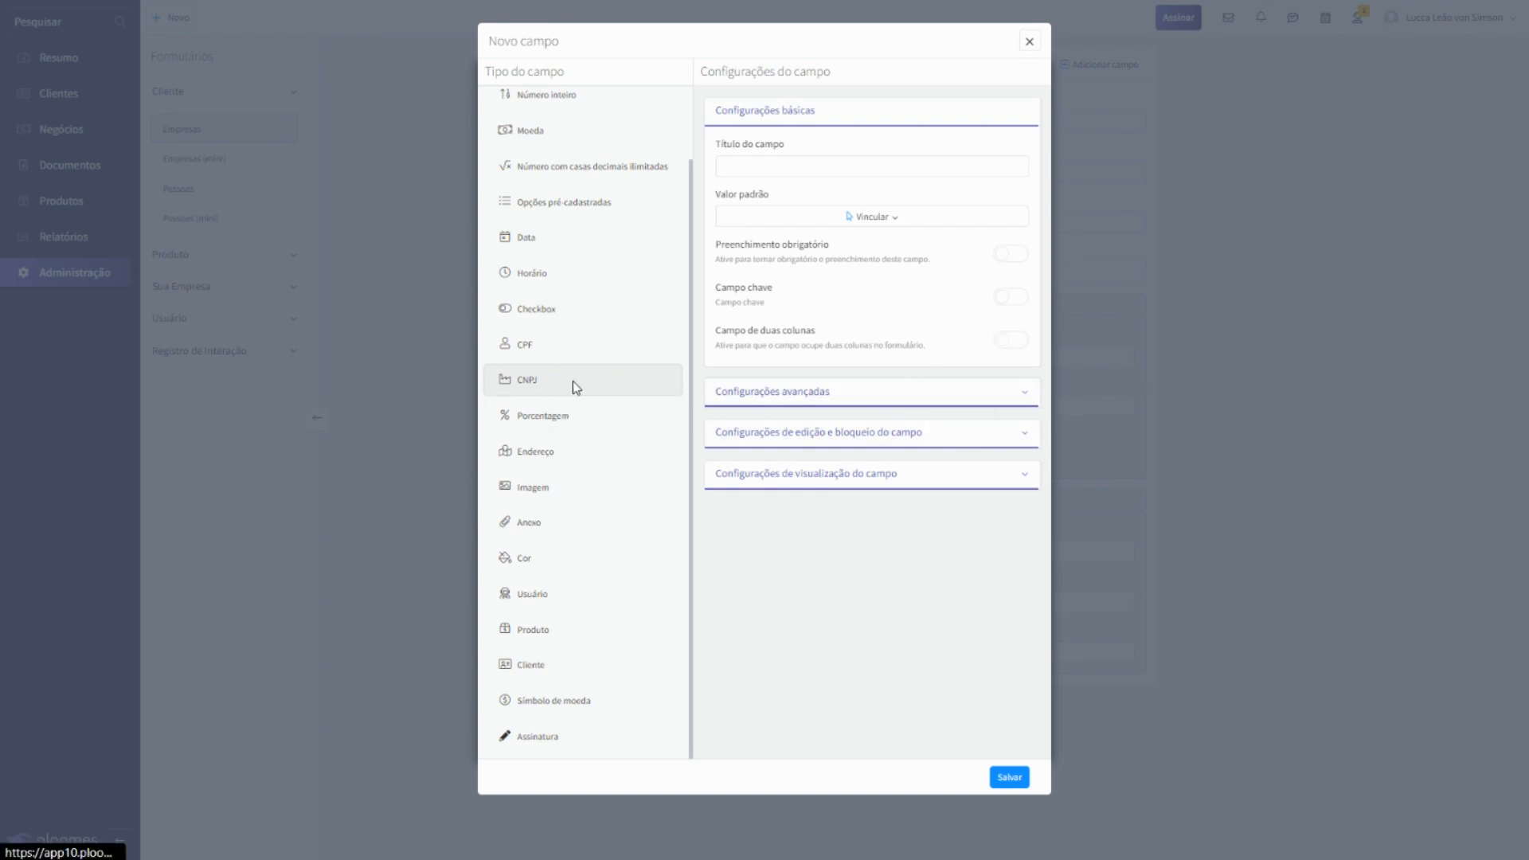
{"action": "left_click", "coordinate": [560, 419]}
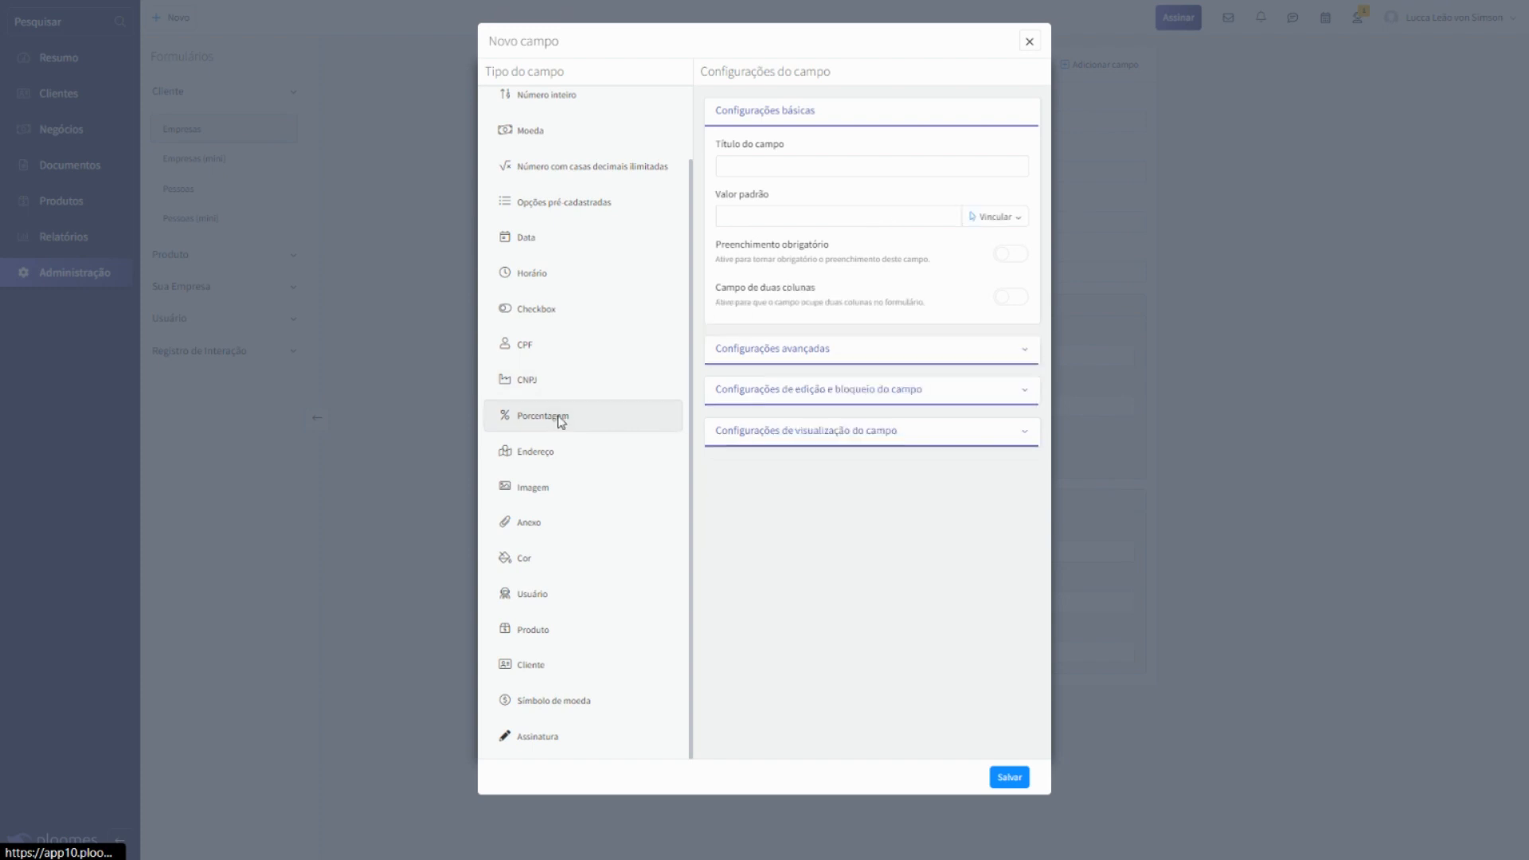
{"action": "left_click", "coordinate": [803, 221]}
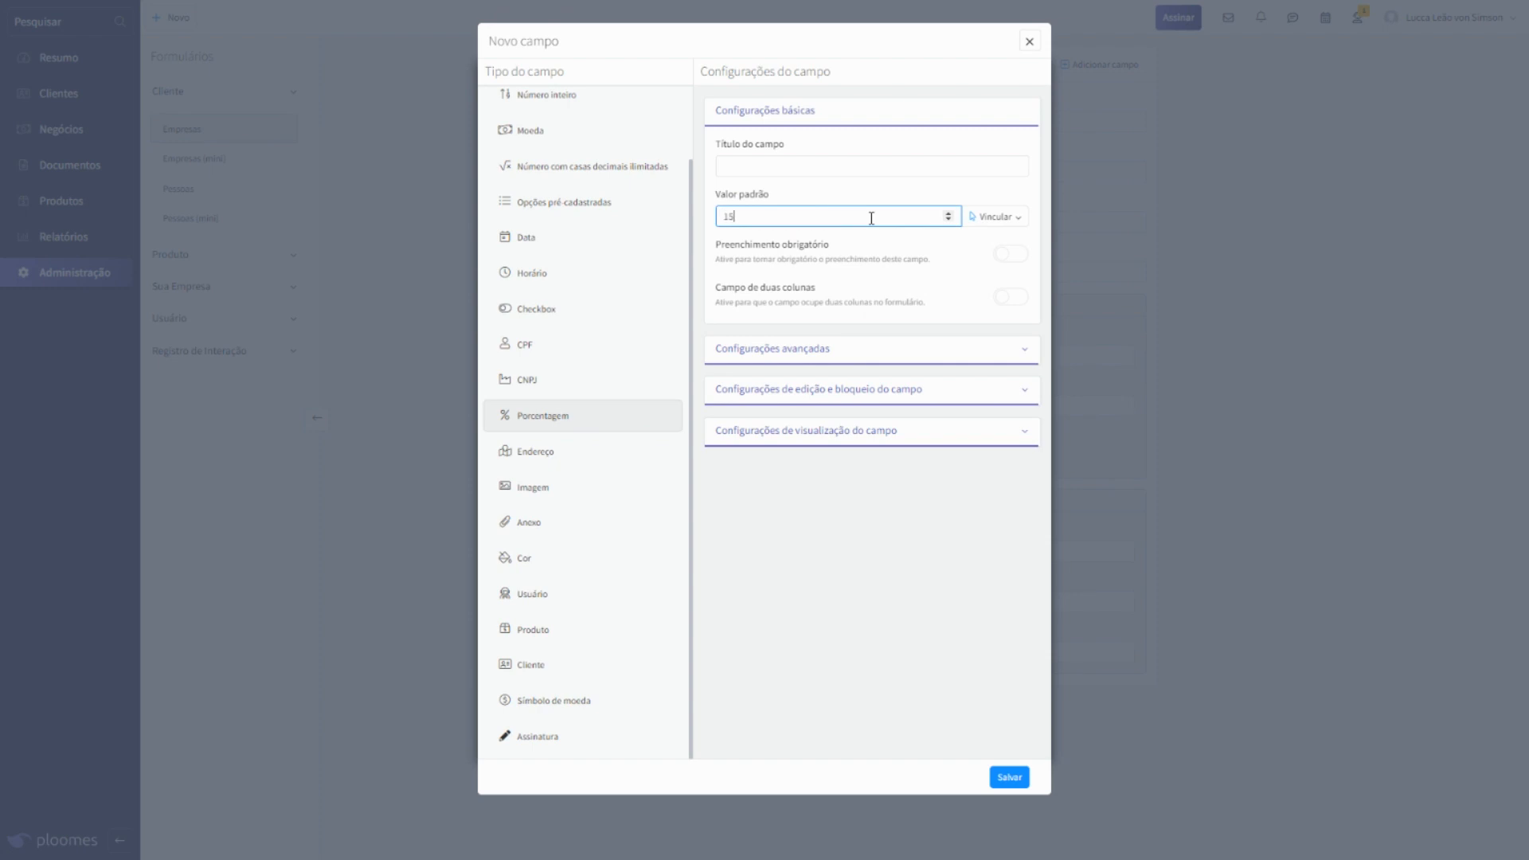
{"action": "double_click", "coordinate": [733, 217]}
{"action": "left_click", "coordinate": [929, 254]}
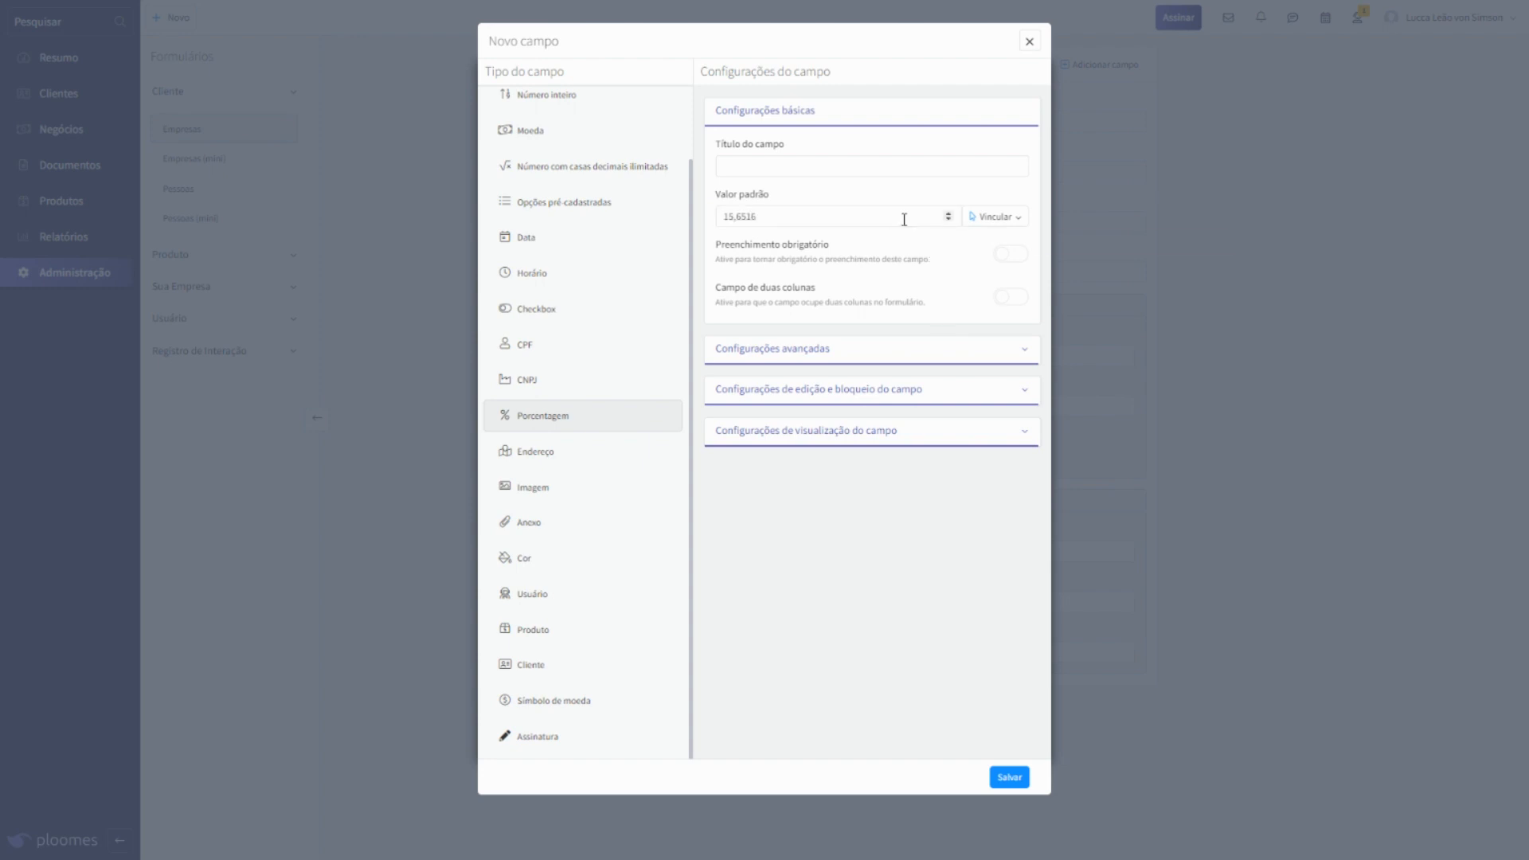
Step: Replace the percentage field's default value with 10
{"action": "left_click", "coordinate": [904, 219]}
{"action": "double_click", "coordinate": [904, 219]}
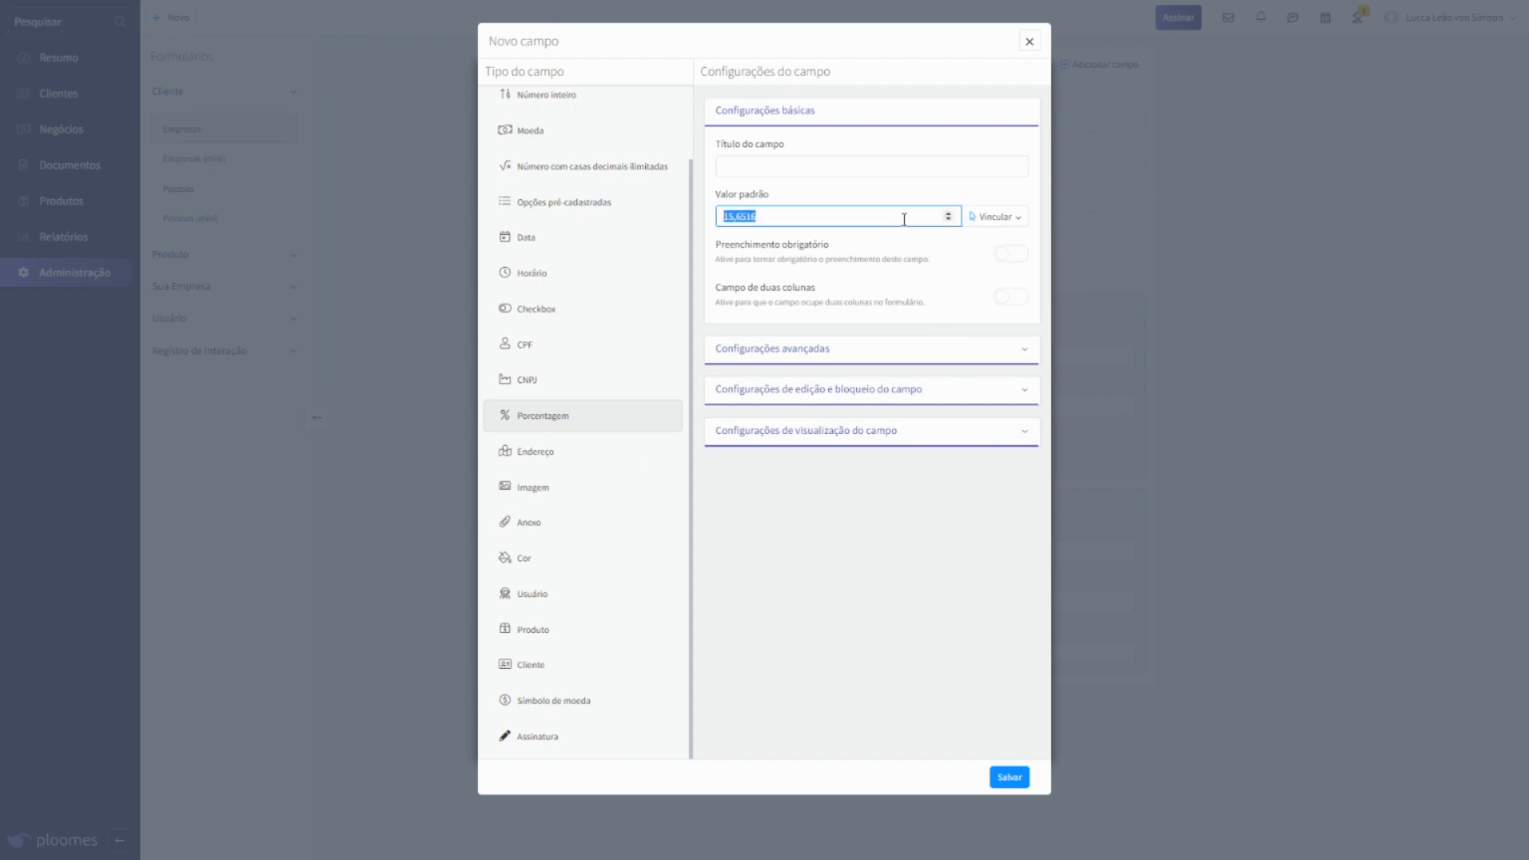
{"action": "key", "text": "BackSpace"}
{"action": "left_click", "coordinate": [726, 230]}
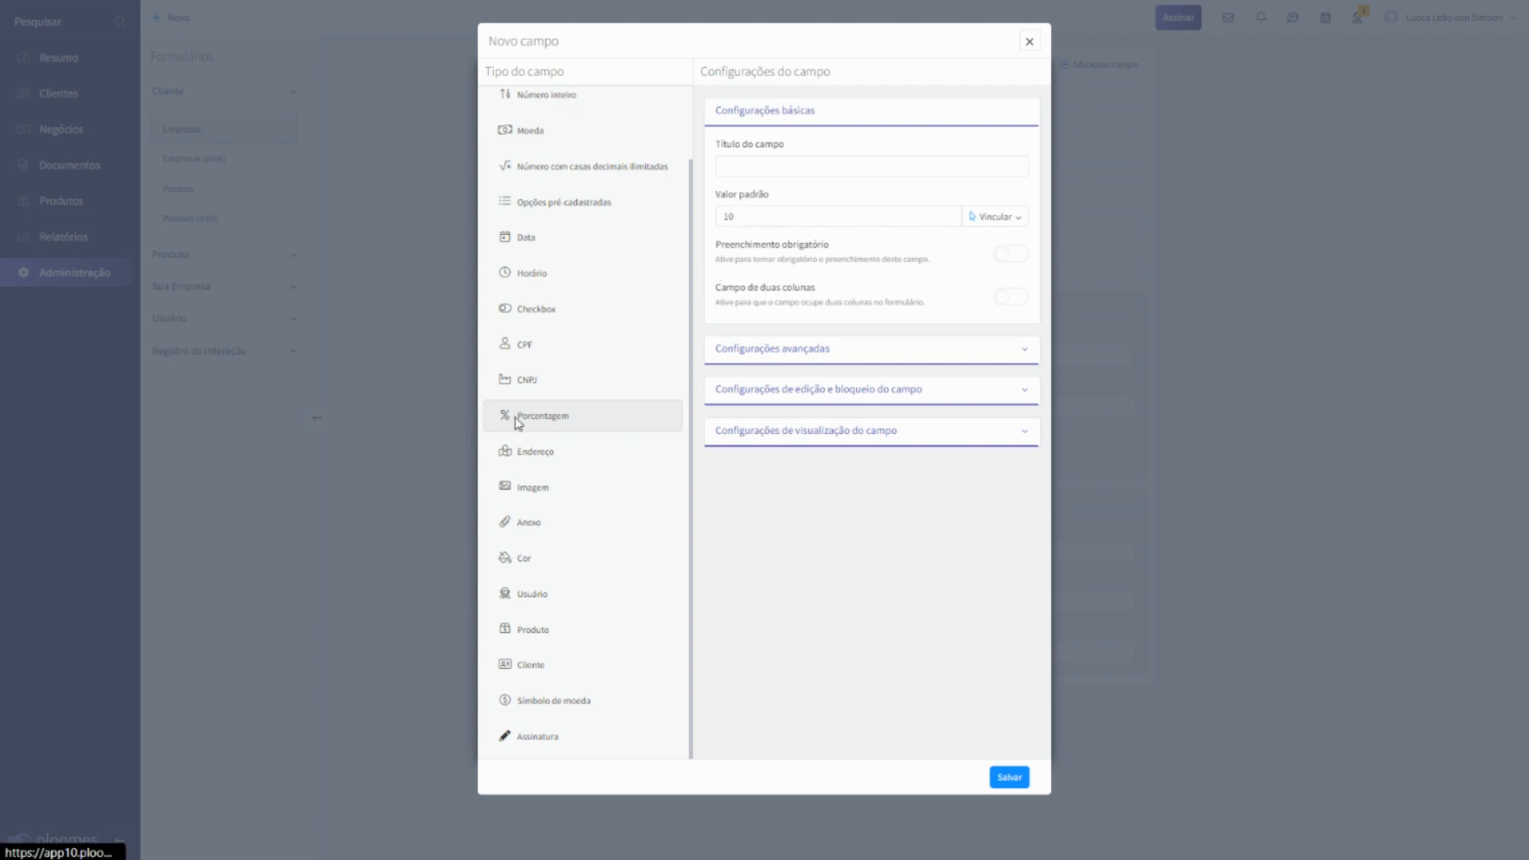
Step: Examine the settings of the Endereço field type and the default value of the Imagem type
{"action": "left_click", "coordinate": [574, 466]}
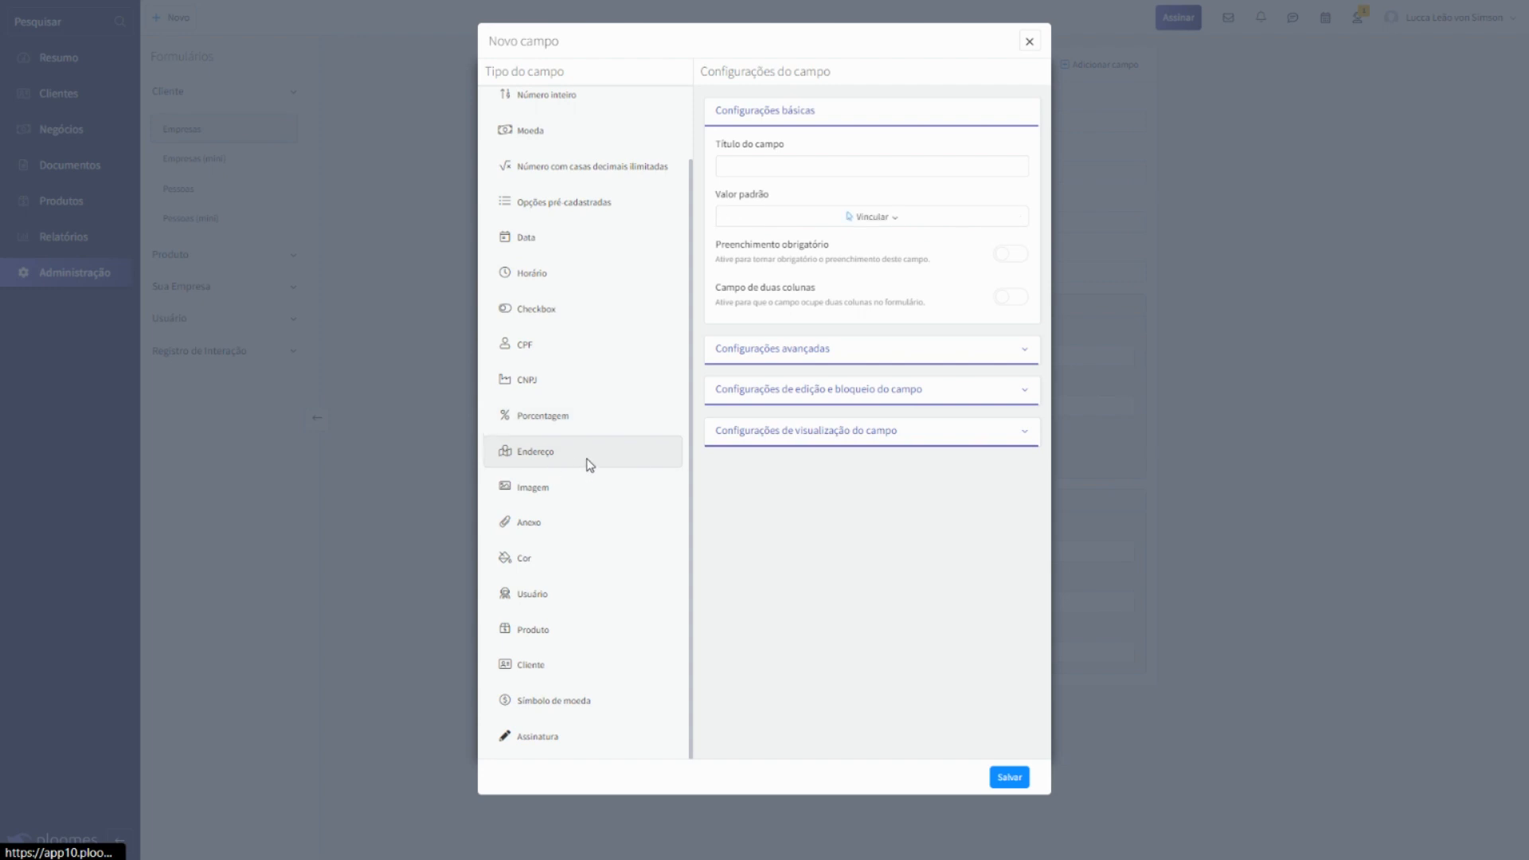
{"action": "left_click", "coordinate": [579, 492]}
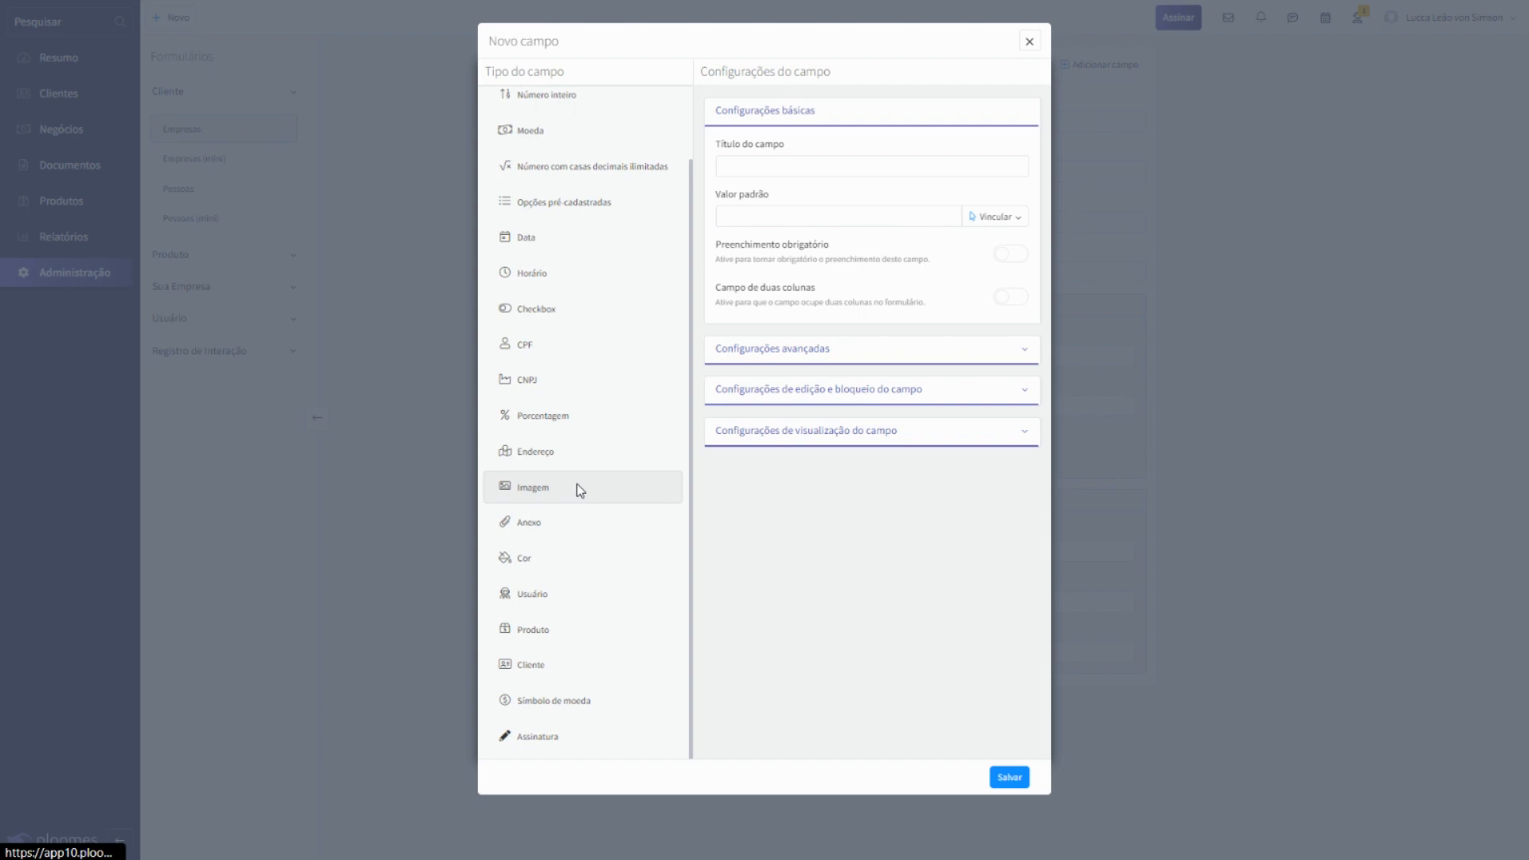
{"action": "left_click", "coordinate": [871, 222]}
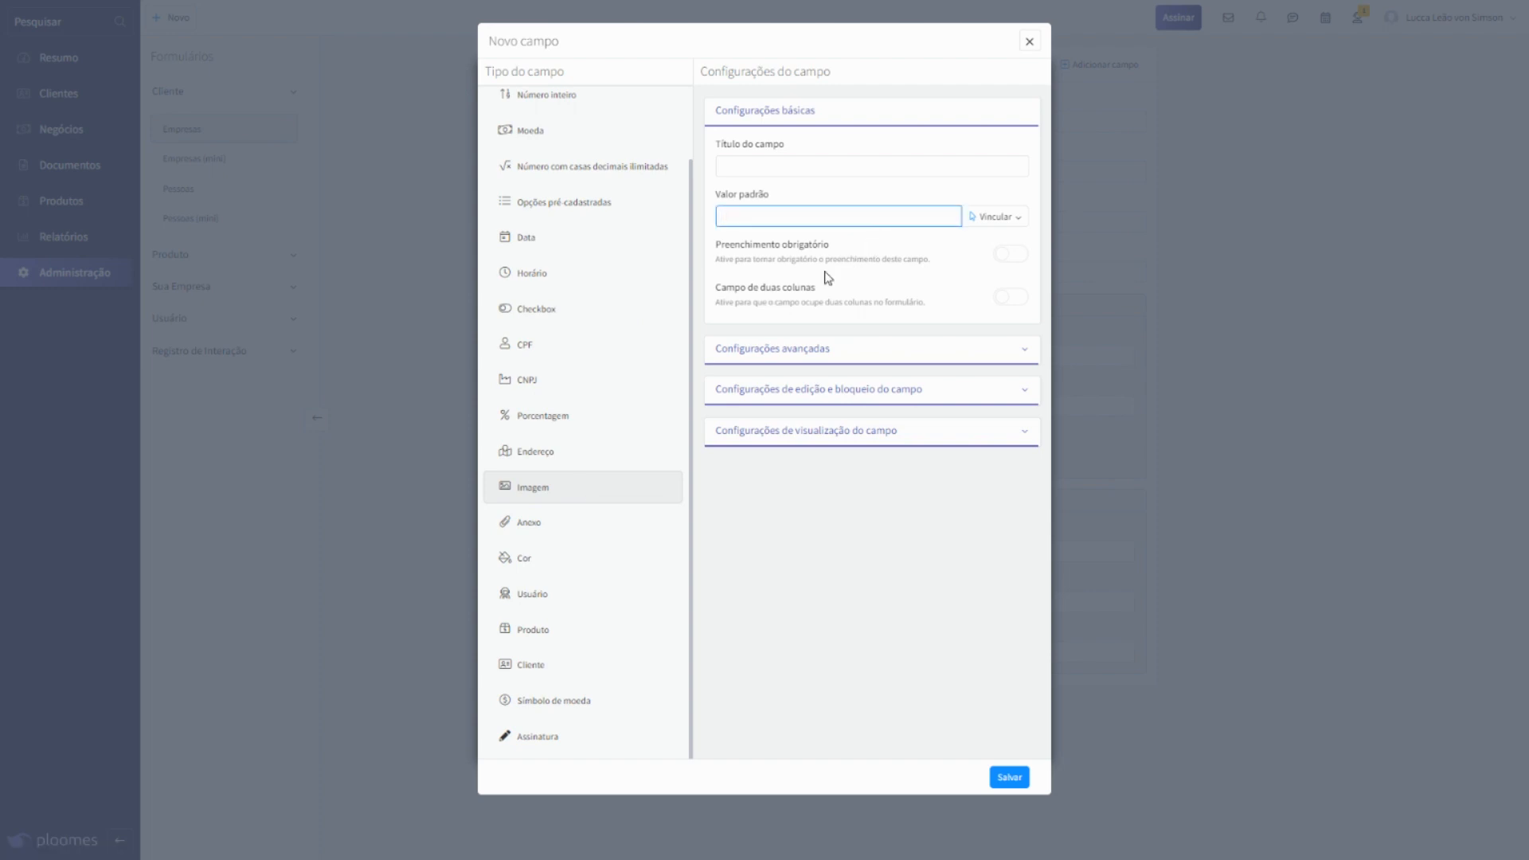
{"action": "left_click", "coordinate": [934, 186]}
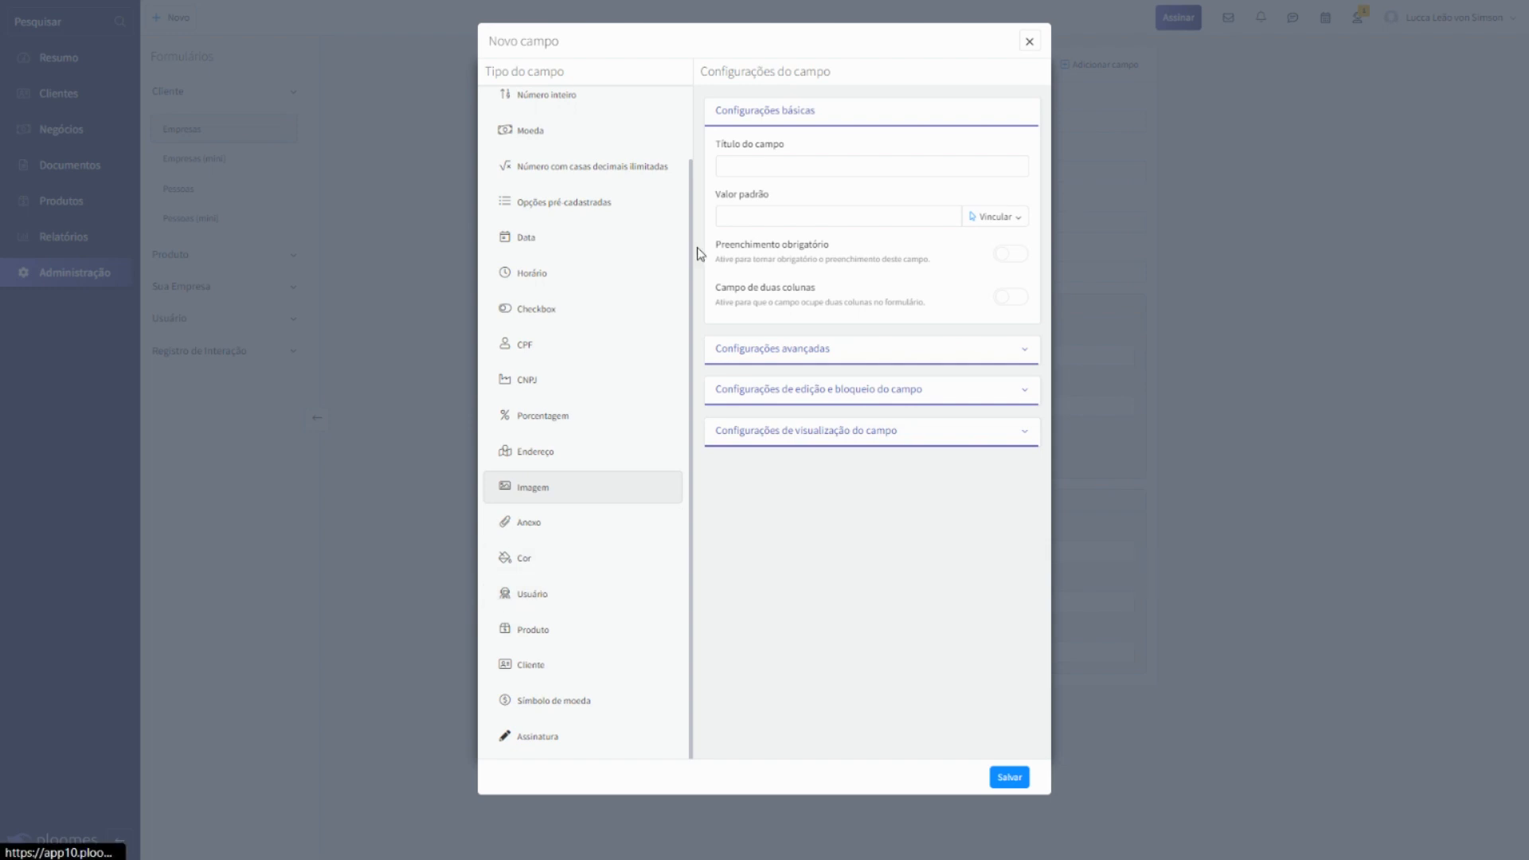
Step: View the Anexo field type, then try the Cor type with a dark red default colour
{"action": "left_click", "coordinate": [563, 529]}
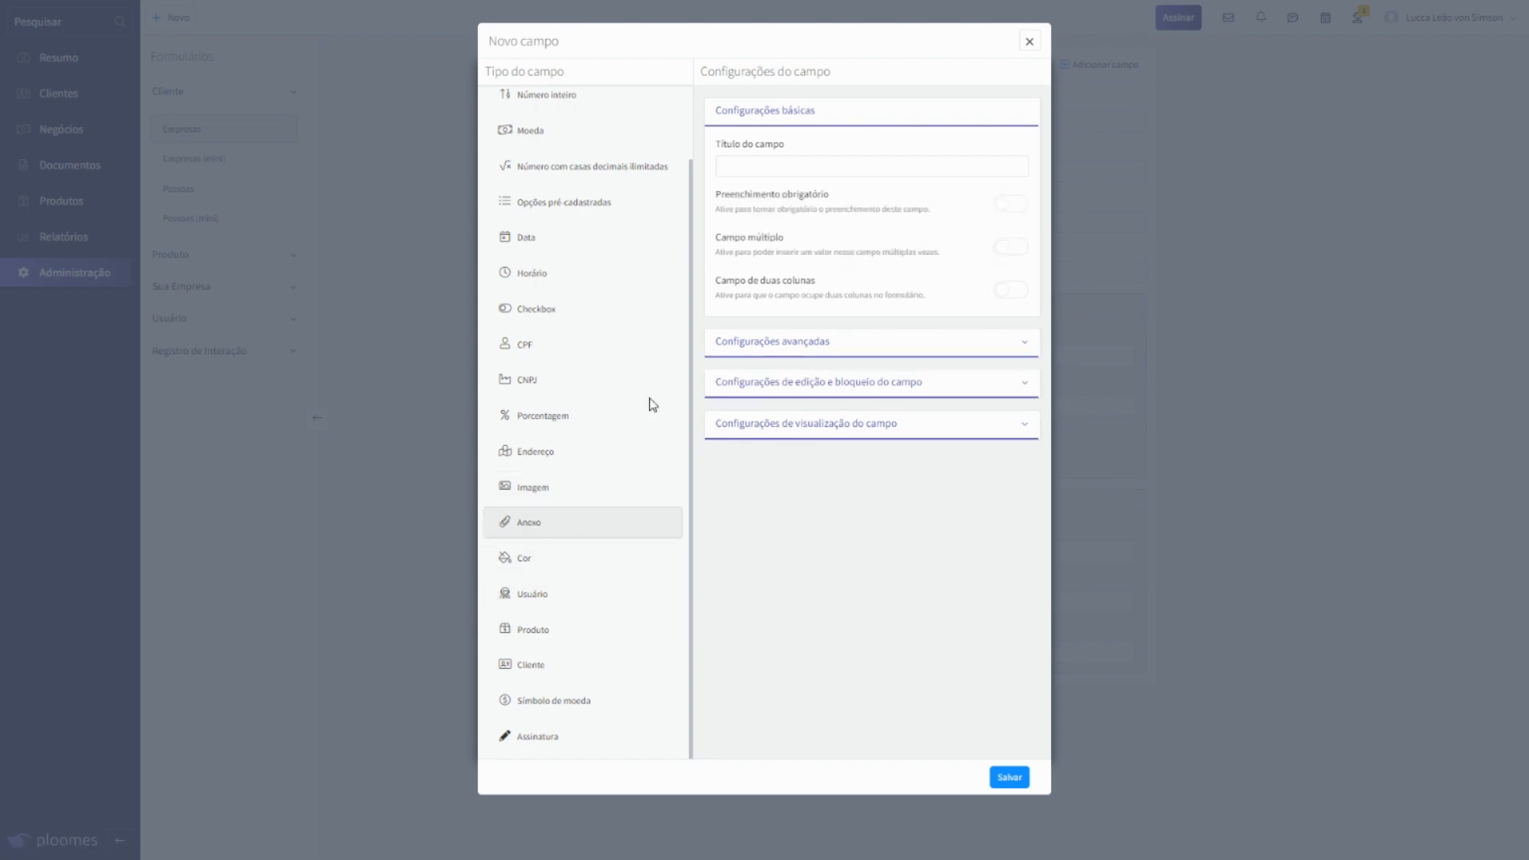
{"action": "left_click", "coordinate": [576, 558]}
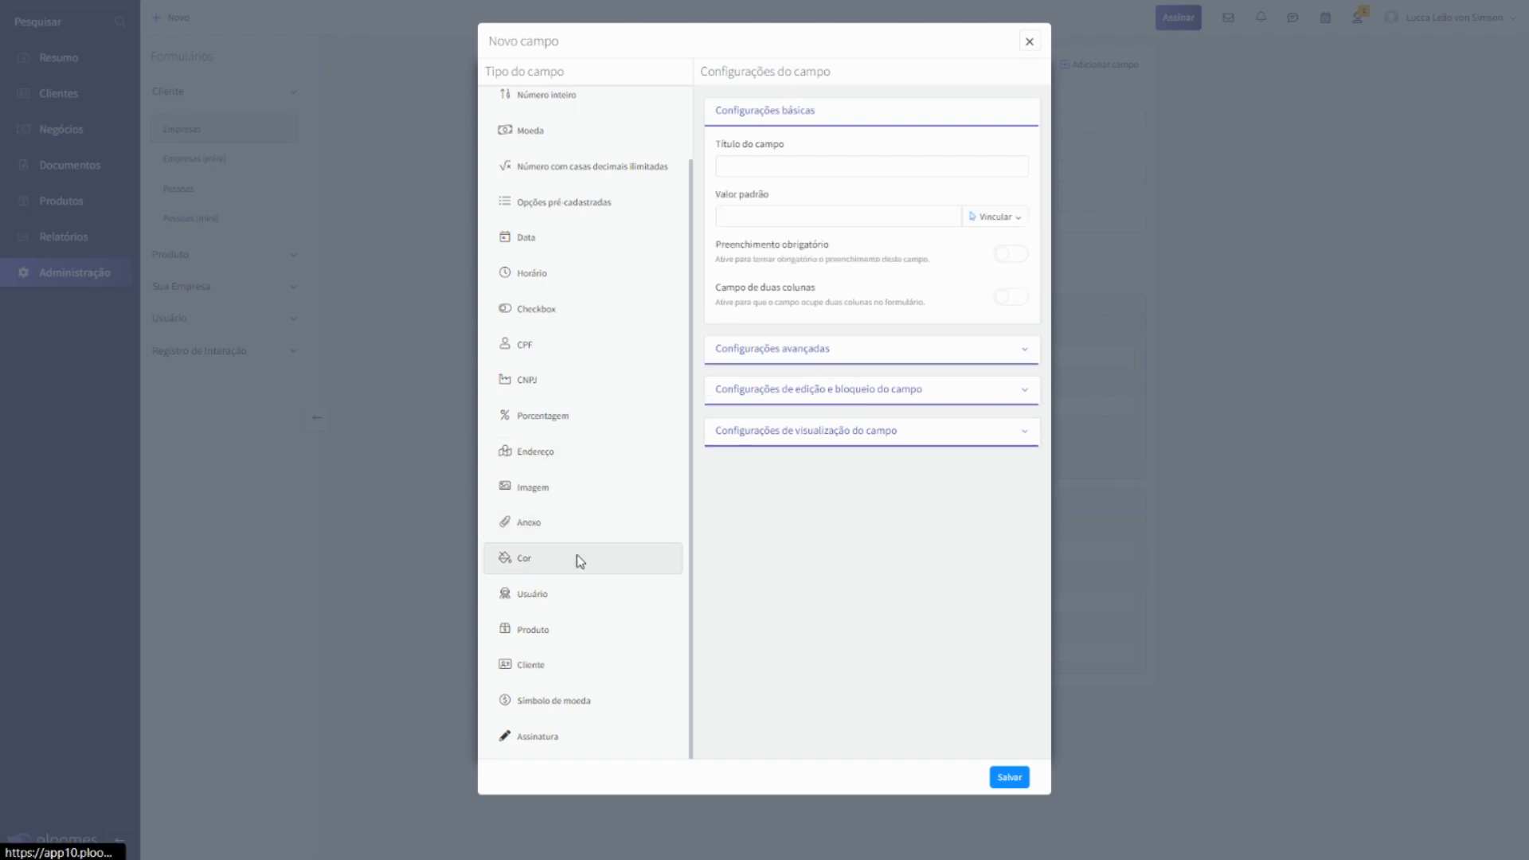
{"action": "left_click", "coordinate": [820, 219]}
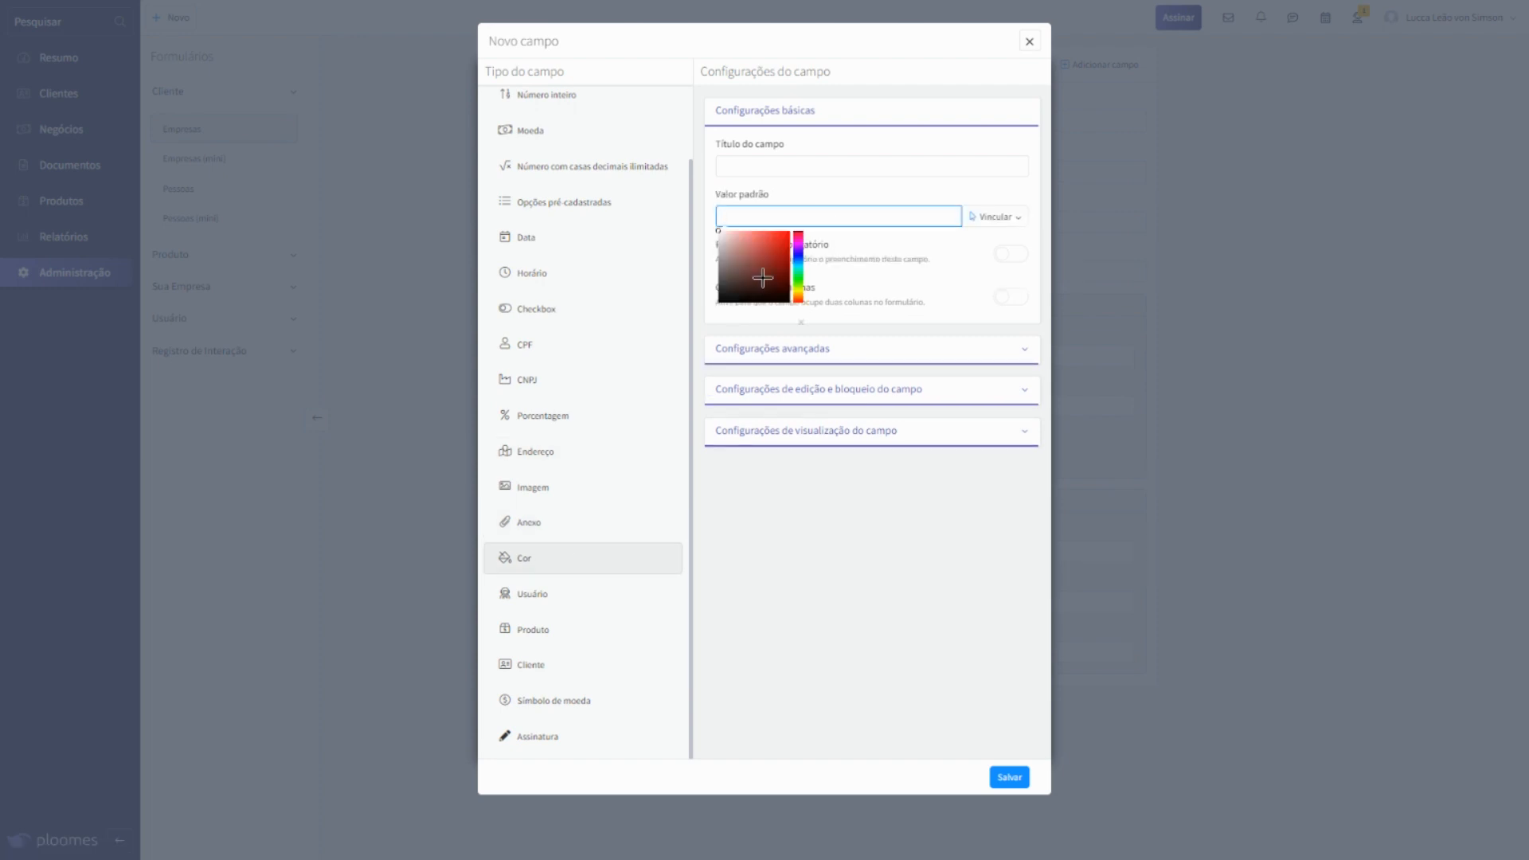
{"action": "left_click", "coordinate": [773, 272]}
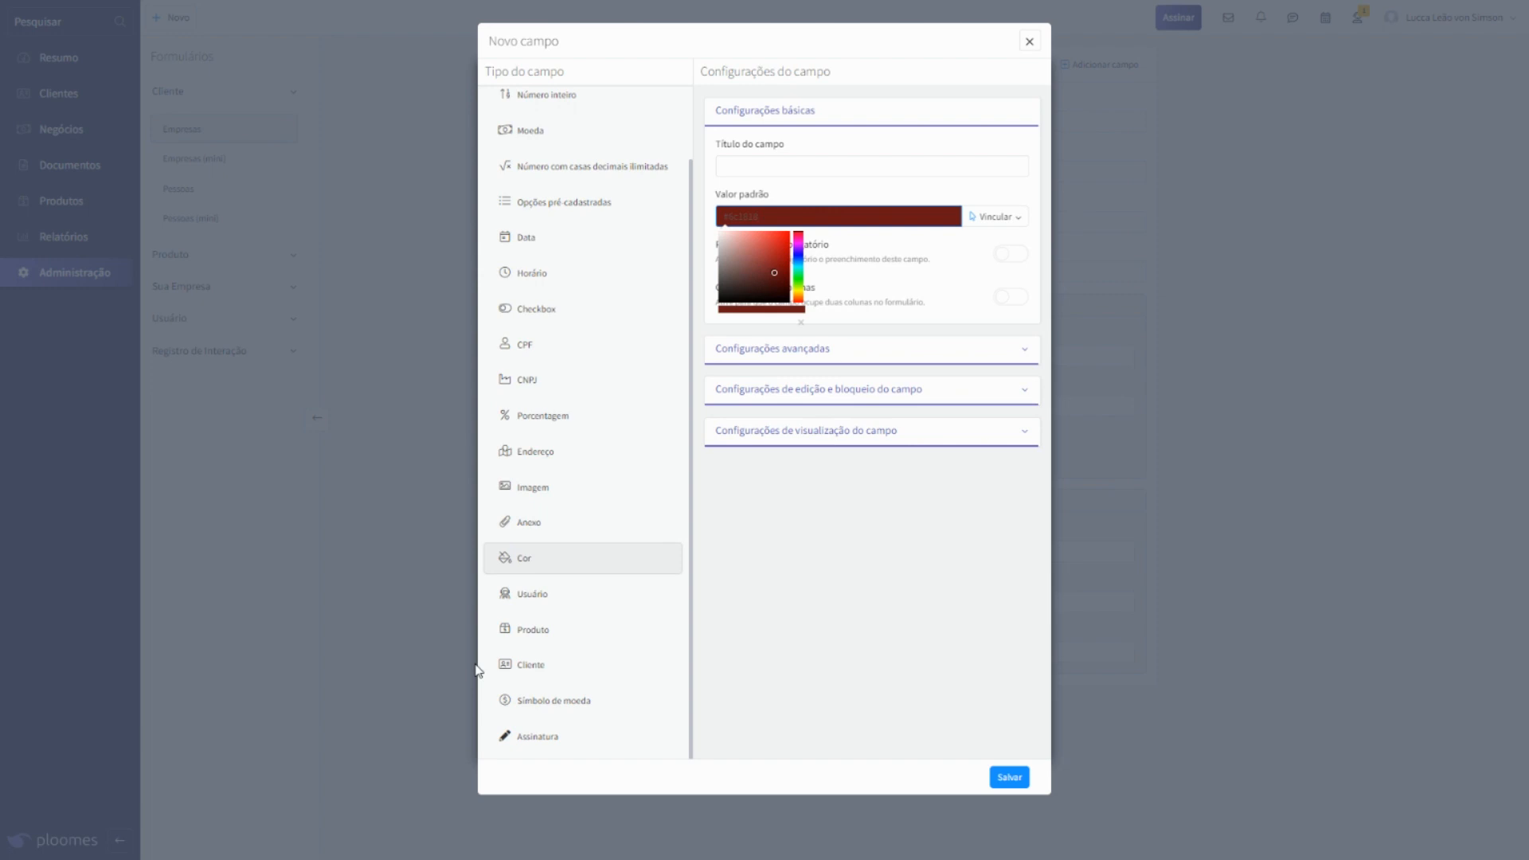
Step: Examine the settings of the Usuário, Cliente, Símbolo de moeda and Assinatura field types
{"action": "left_click", "coordinate": [556, 599]}
{"action": "left_click", "coordinate": [567, 671]}
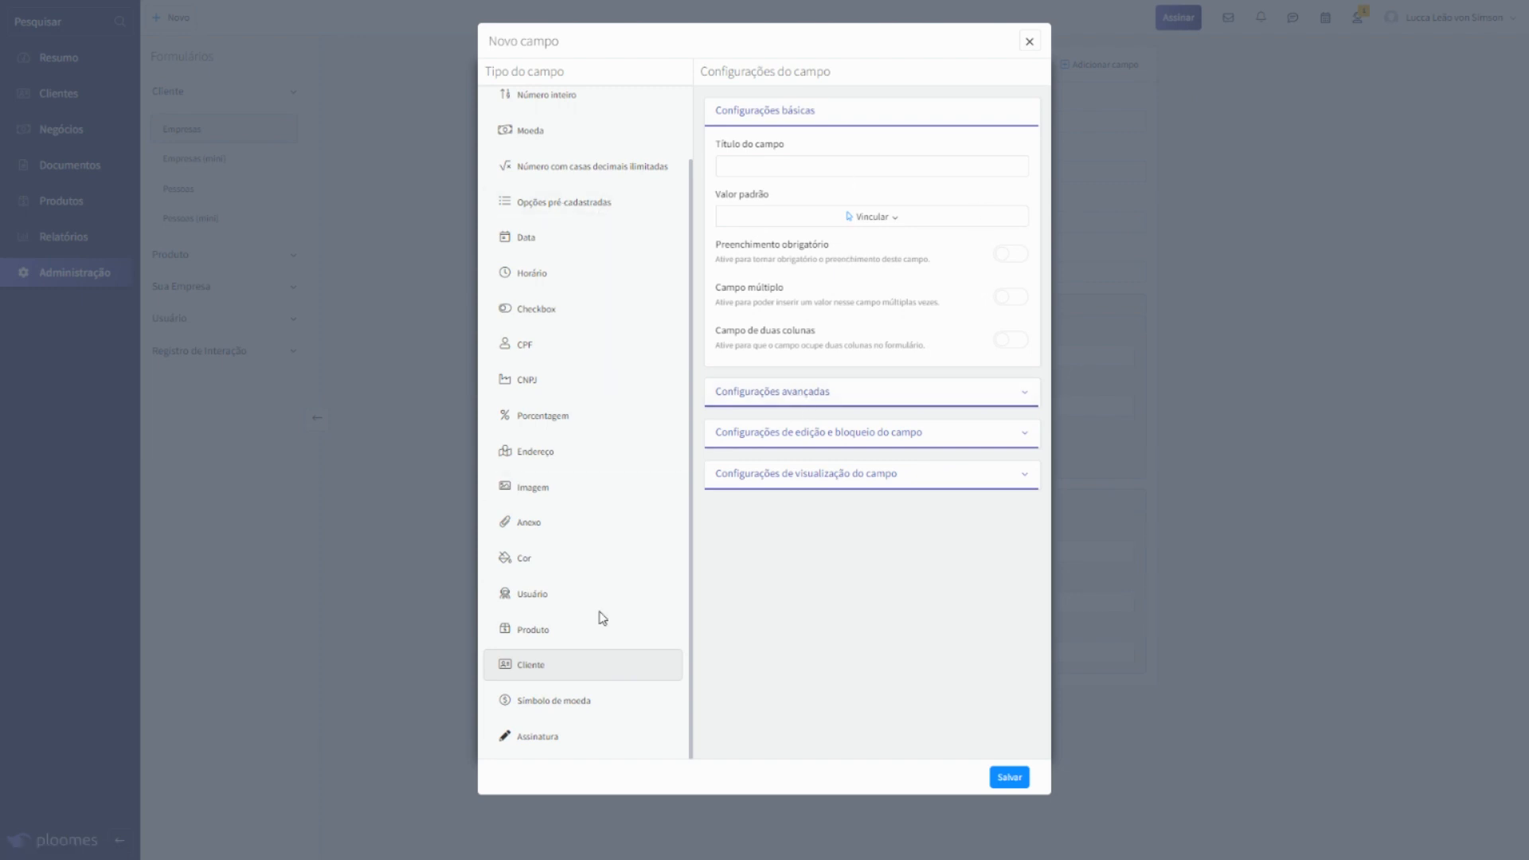
{"action": "left_click", "coordinate": [569, 712]}
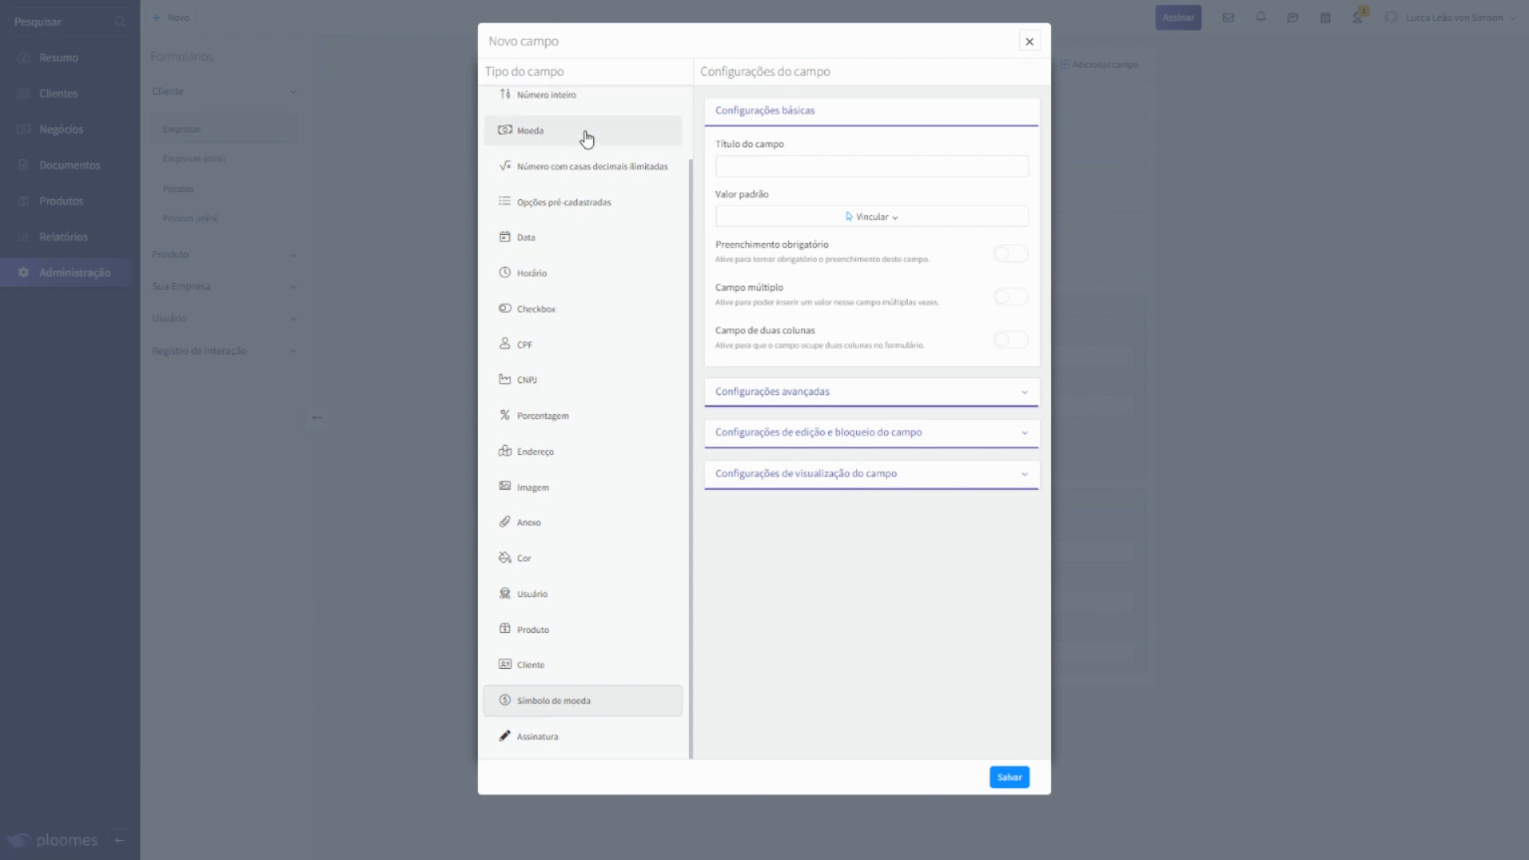
{"action": "left_click", "coordinate": [530, 747]}
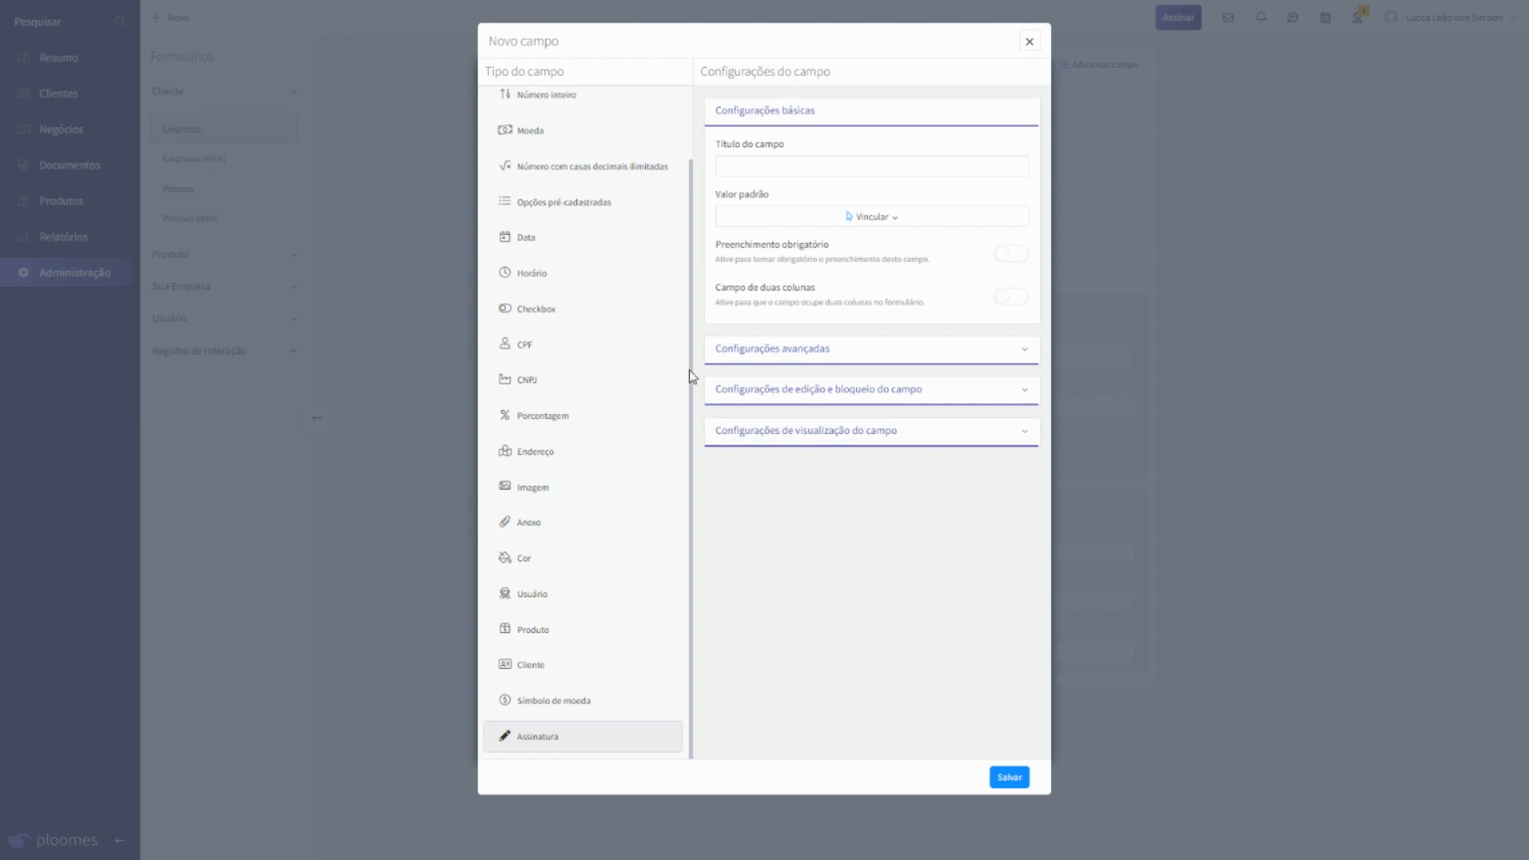
{"action": "scroll", "coordinate": [649, 288], "scroll_direction": "up", "scroll_amount": 1}
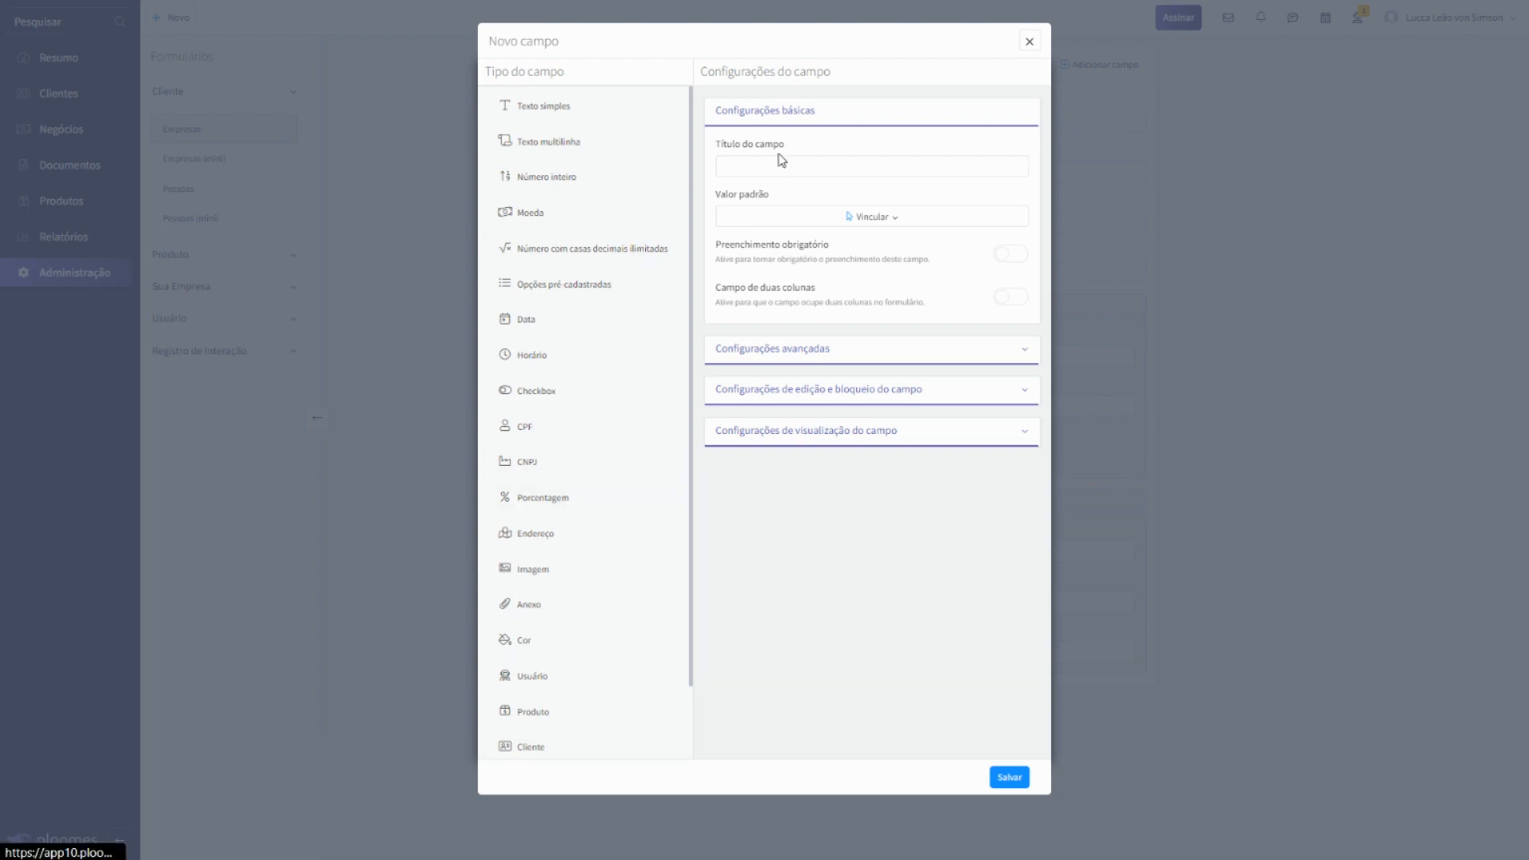
Step: Return the new field to the Texto simples type and close its settings without saving
{"action": "left_click", "coordinate": [623, 113]}
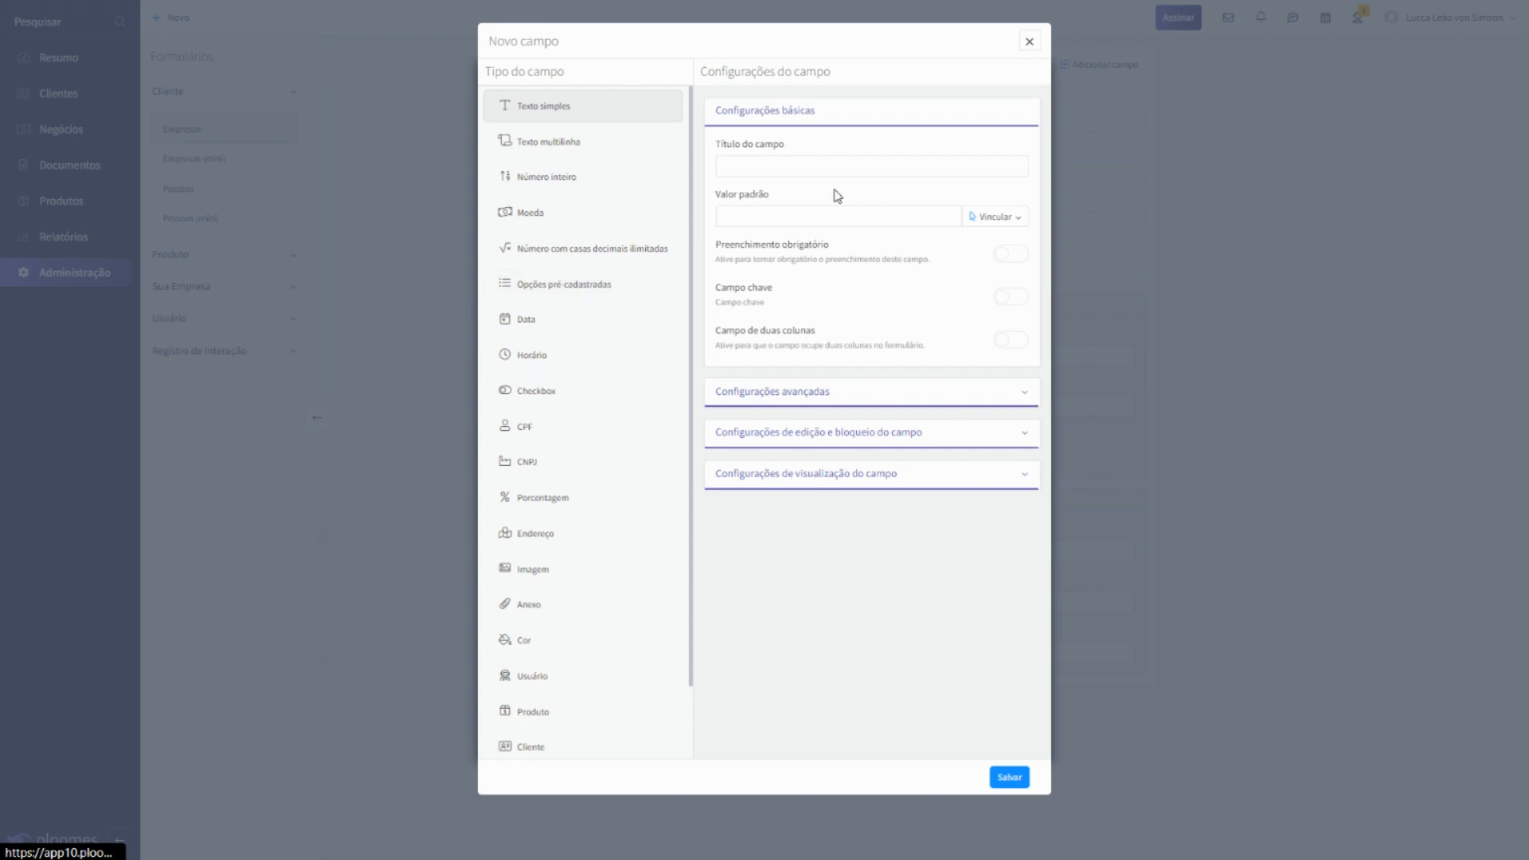
{"action": "left_click", "coordinate": [837, 159]}
{"action": "left_click", "coordinate": [1030, 42]}
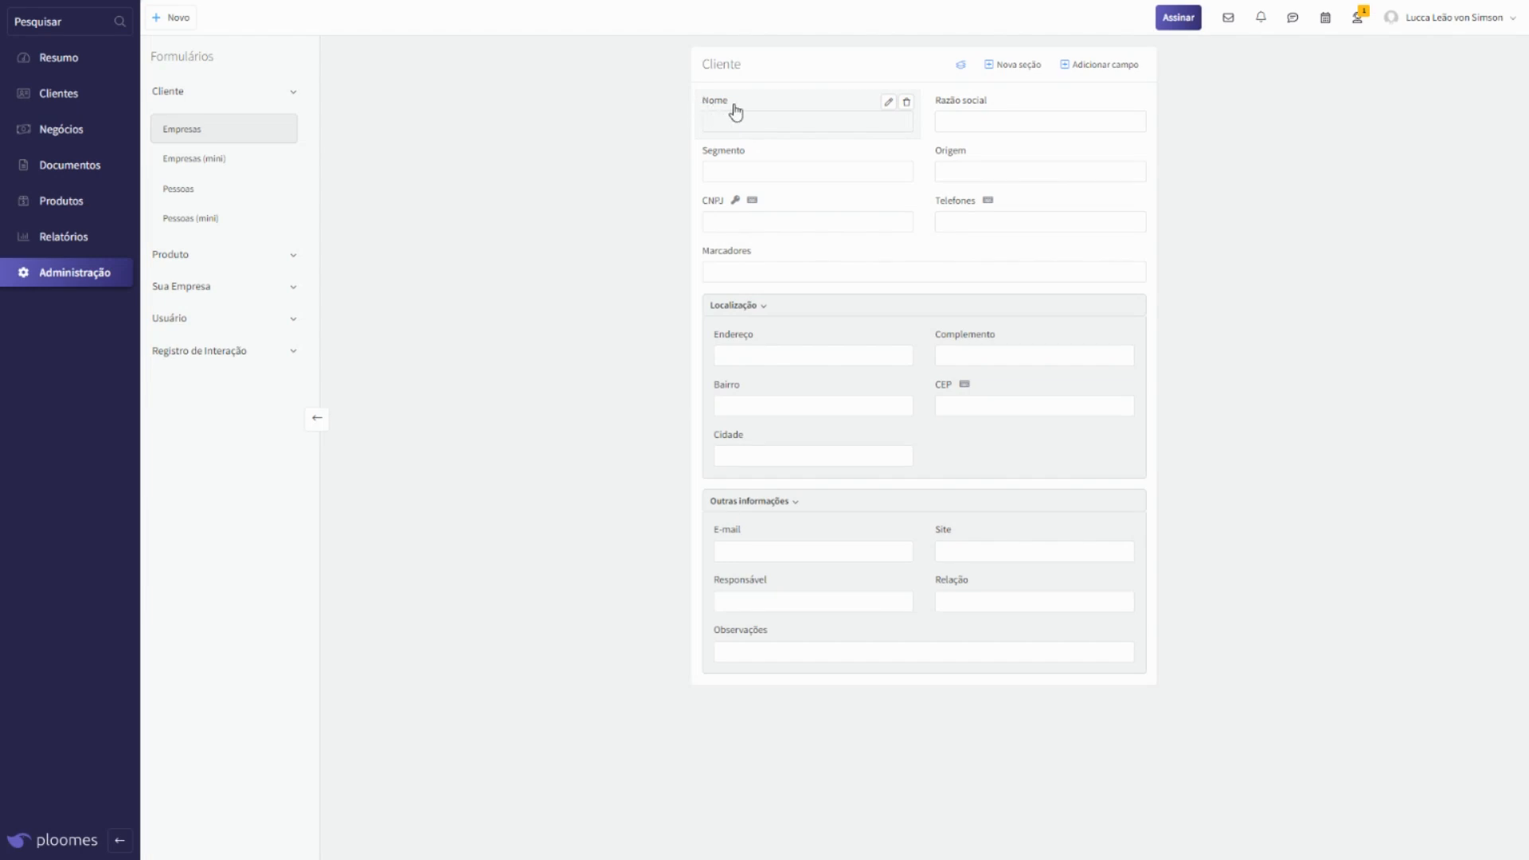
Step: Start another new field for the Empresas form and look through the client fields that can be linked as its default value
{"action": "left_click", "coordinate": [1107, 65]}
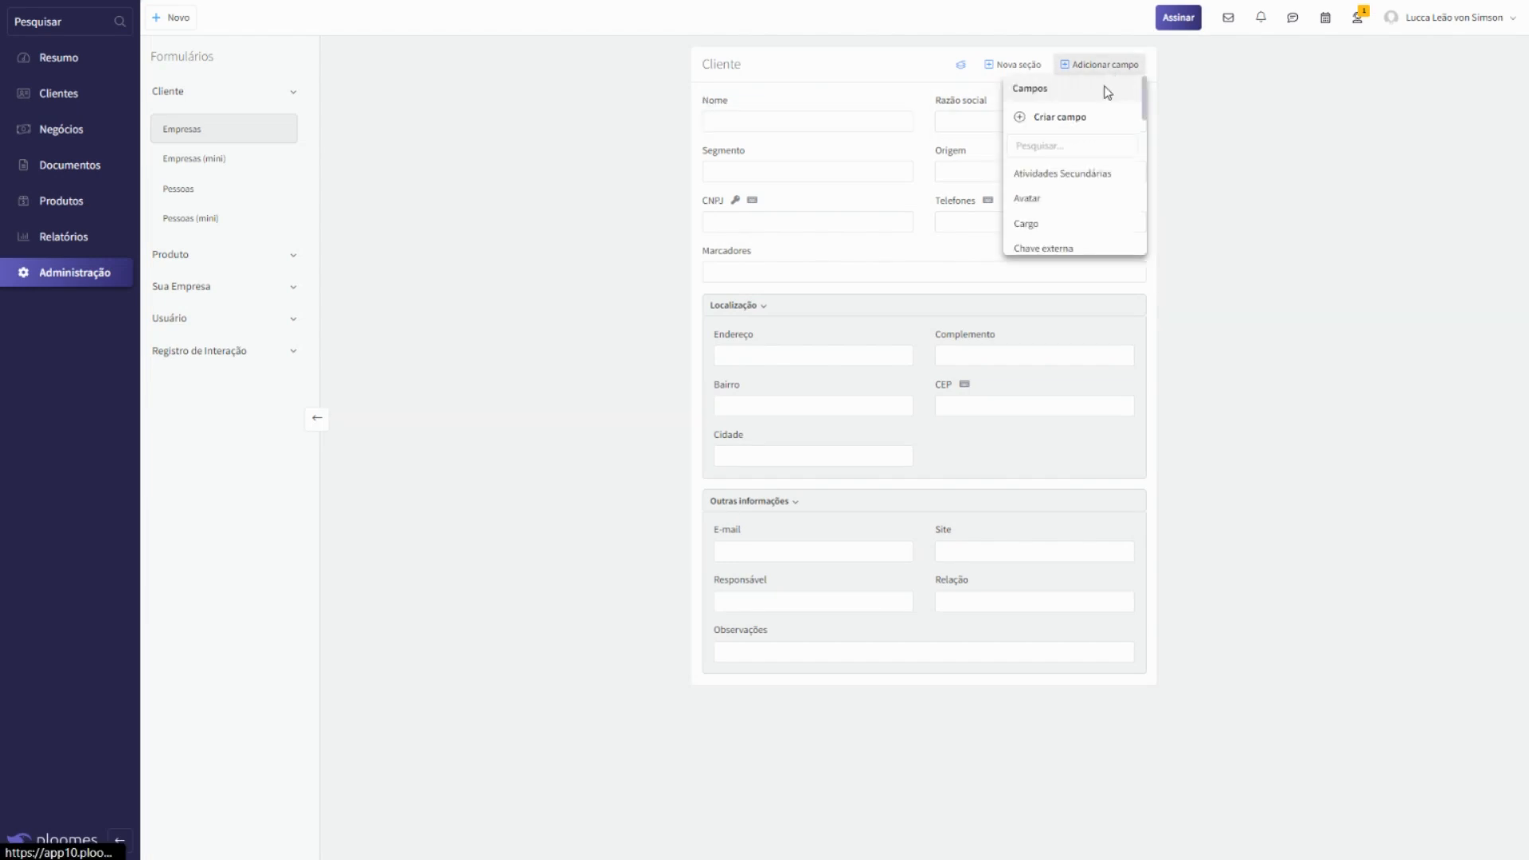
{"action": "left_click", "coordinate": [1070, 124]}
{"action": "left_click", "coordinate": [746, 214]}
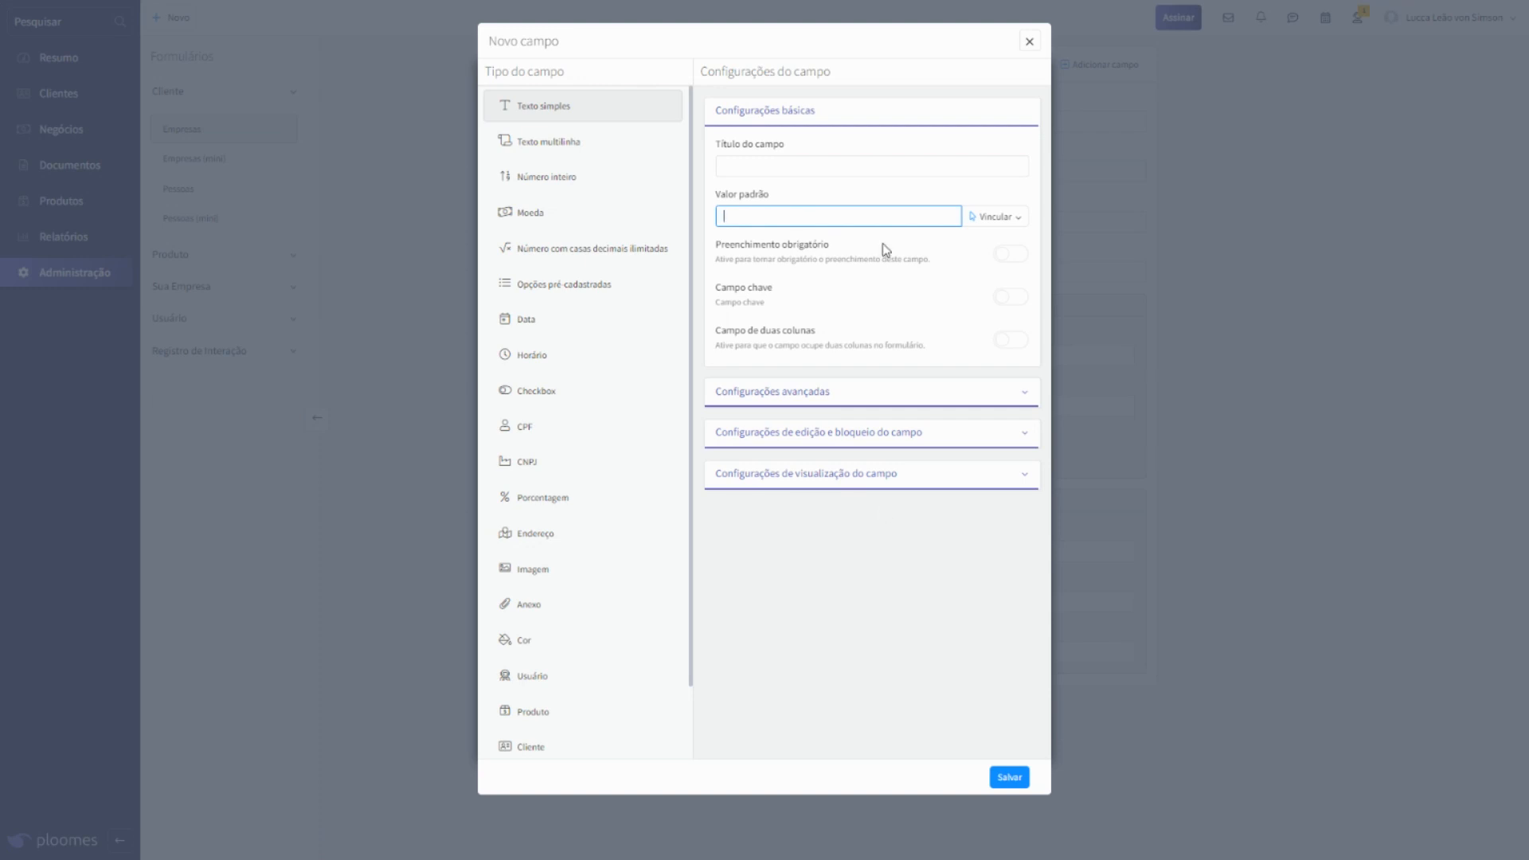
{"action": "left_click", "coordinate": [886, 201]}
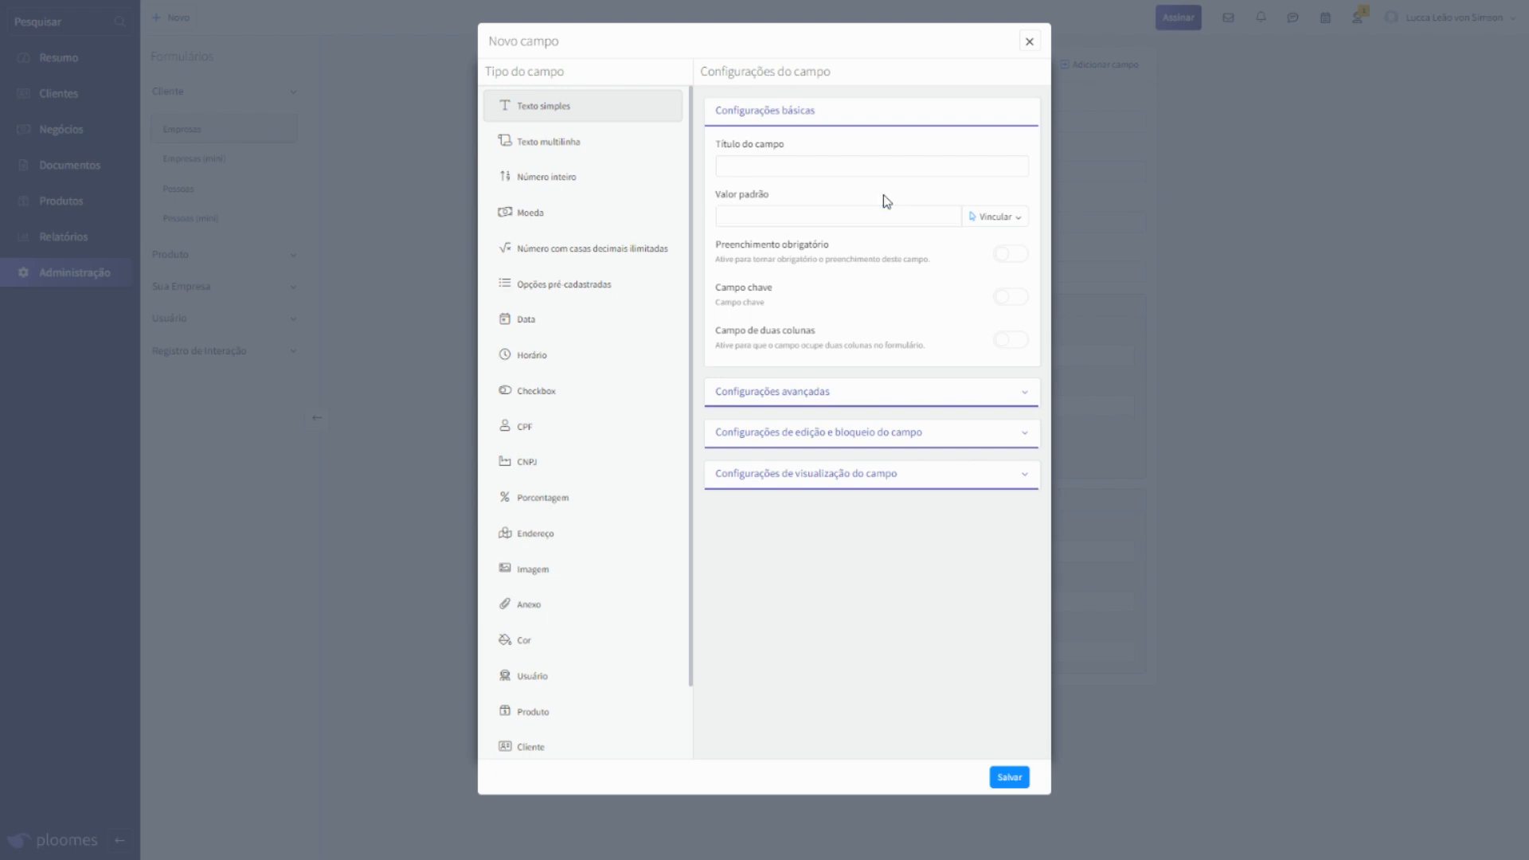
{"action": "left_click", "coordinate": [994, 220]}
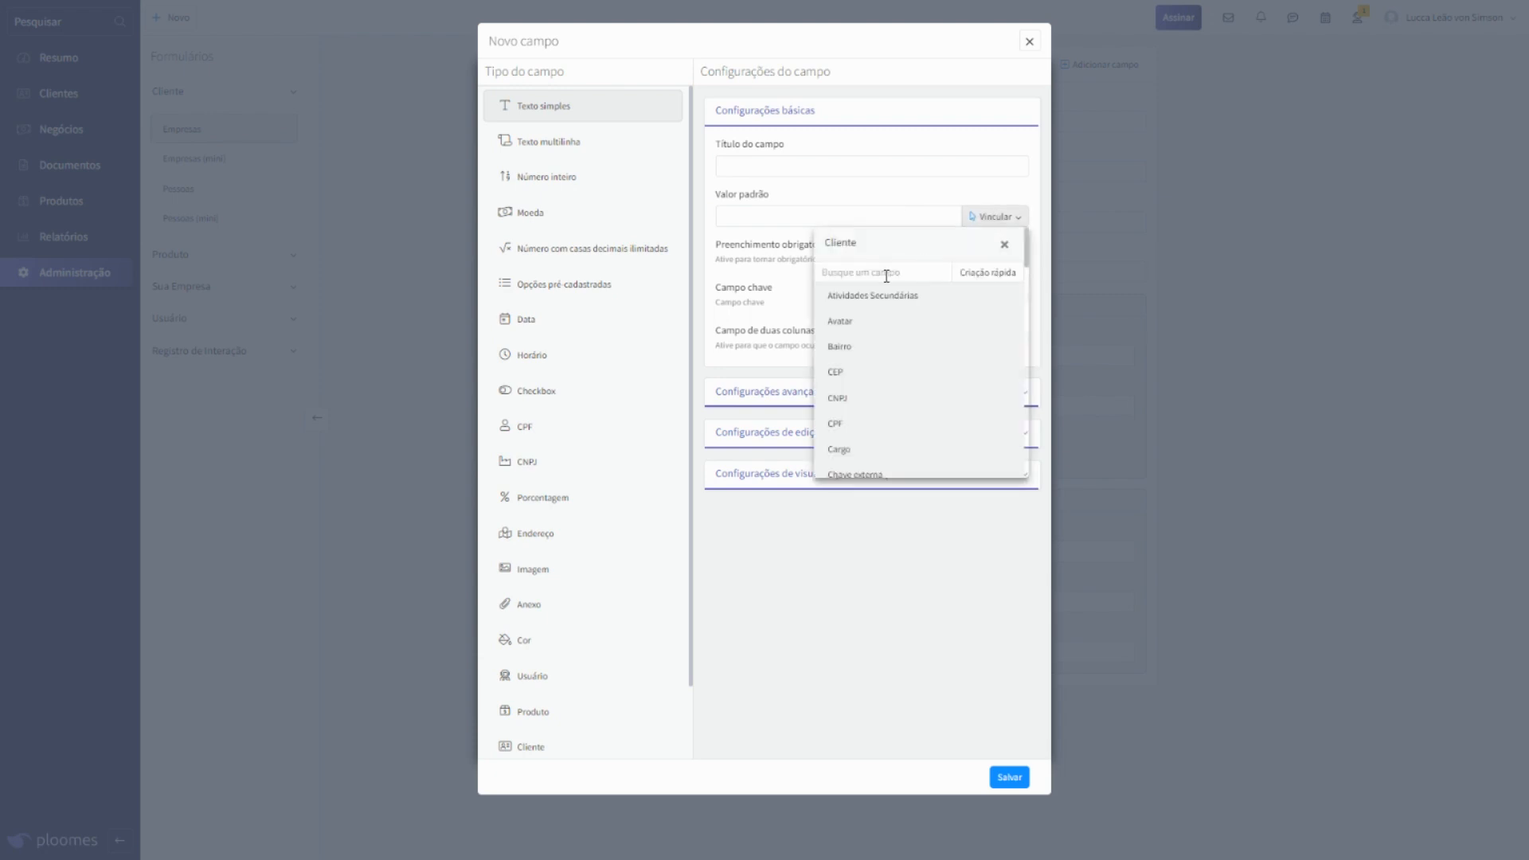
{"action": "scroll", "coordinate": [881, 393], "scroll_direction": "down", "scroll_amount": 10}
{"action": "scroll", "coordinate": [922, 311], "scroll_direction": "up", "scroll_amount": 10}
{"action": "left_click", "coordinate": [1005, 246]}
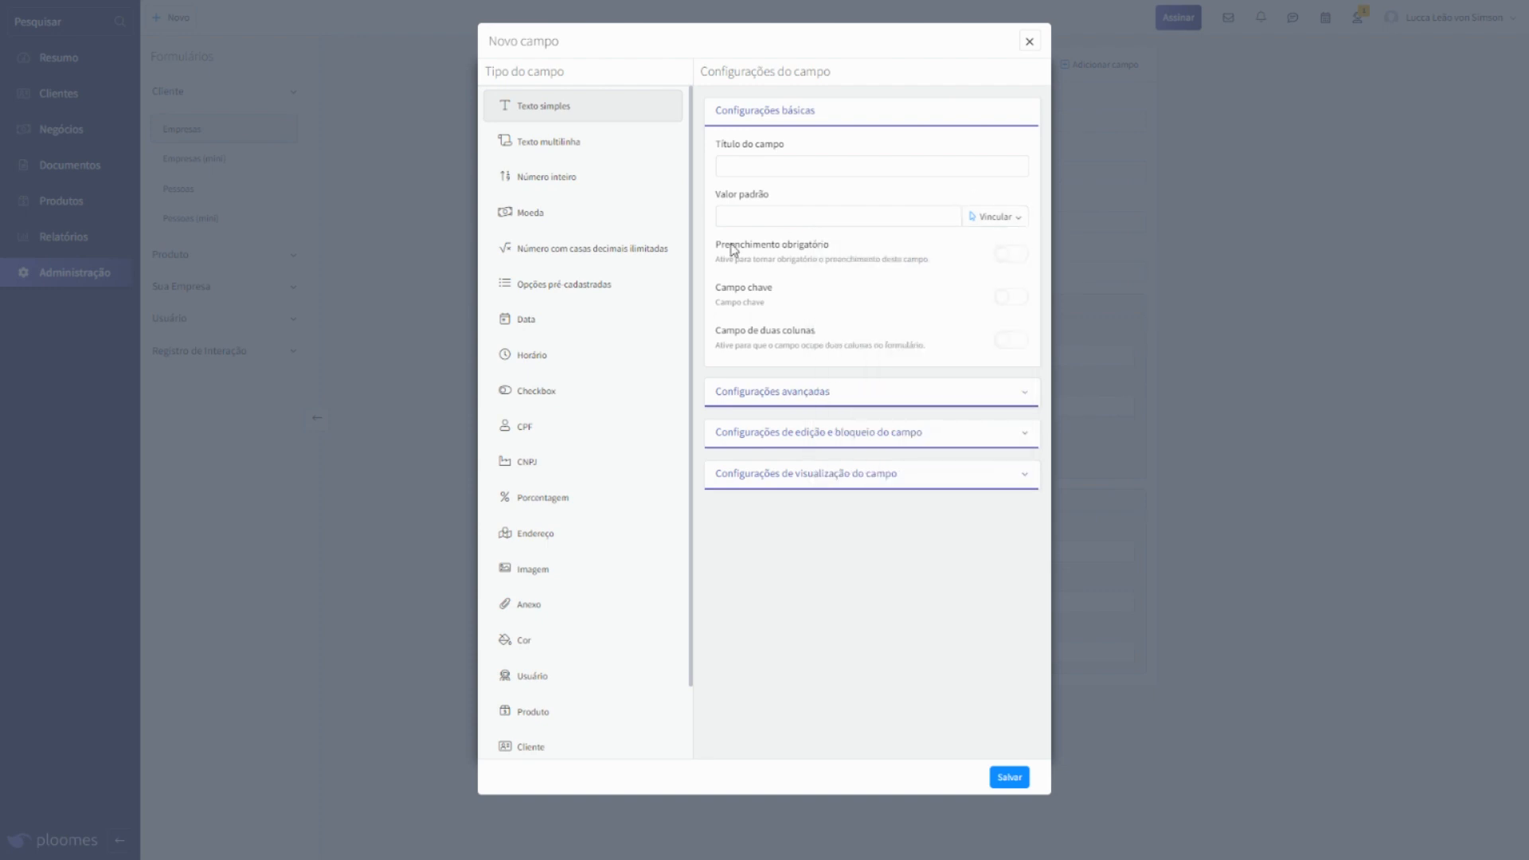
Step: Try the Preenchimento obrigatório and Campo chave settings, then close the new field without saving
{"action": "left_click_drag", "start_coordinate": [731, 249], "coordinate": [923, 271]}
{"action": "left_click", "coordinate": [923, 271]}
{"action": "left_click", "coordinate": [1010, 271]}
{"action": "left_click", "coordinate": [1025, 304]}
{"action": "left_click", "coordinate": [1022, 256]}
{"action": "left_click", "coordinate": [1028, 42]}
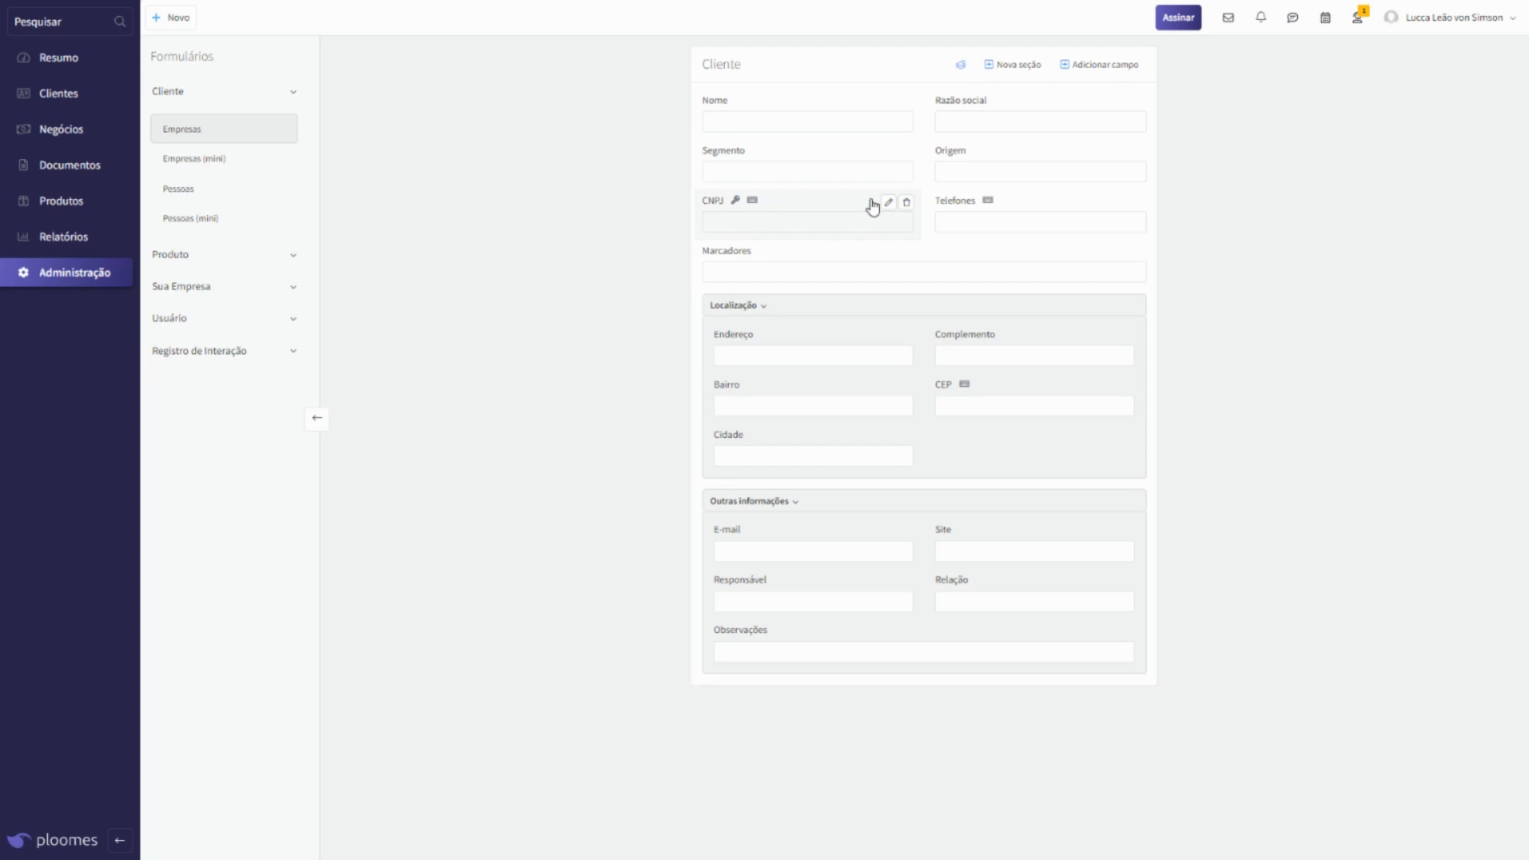
{"action": "left_click", "coordinate": [1103, 65]}
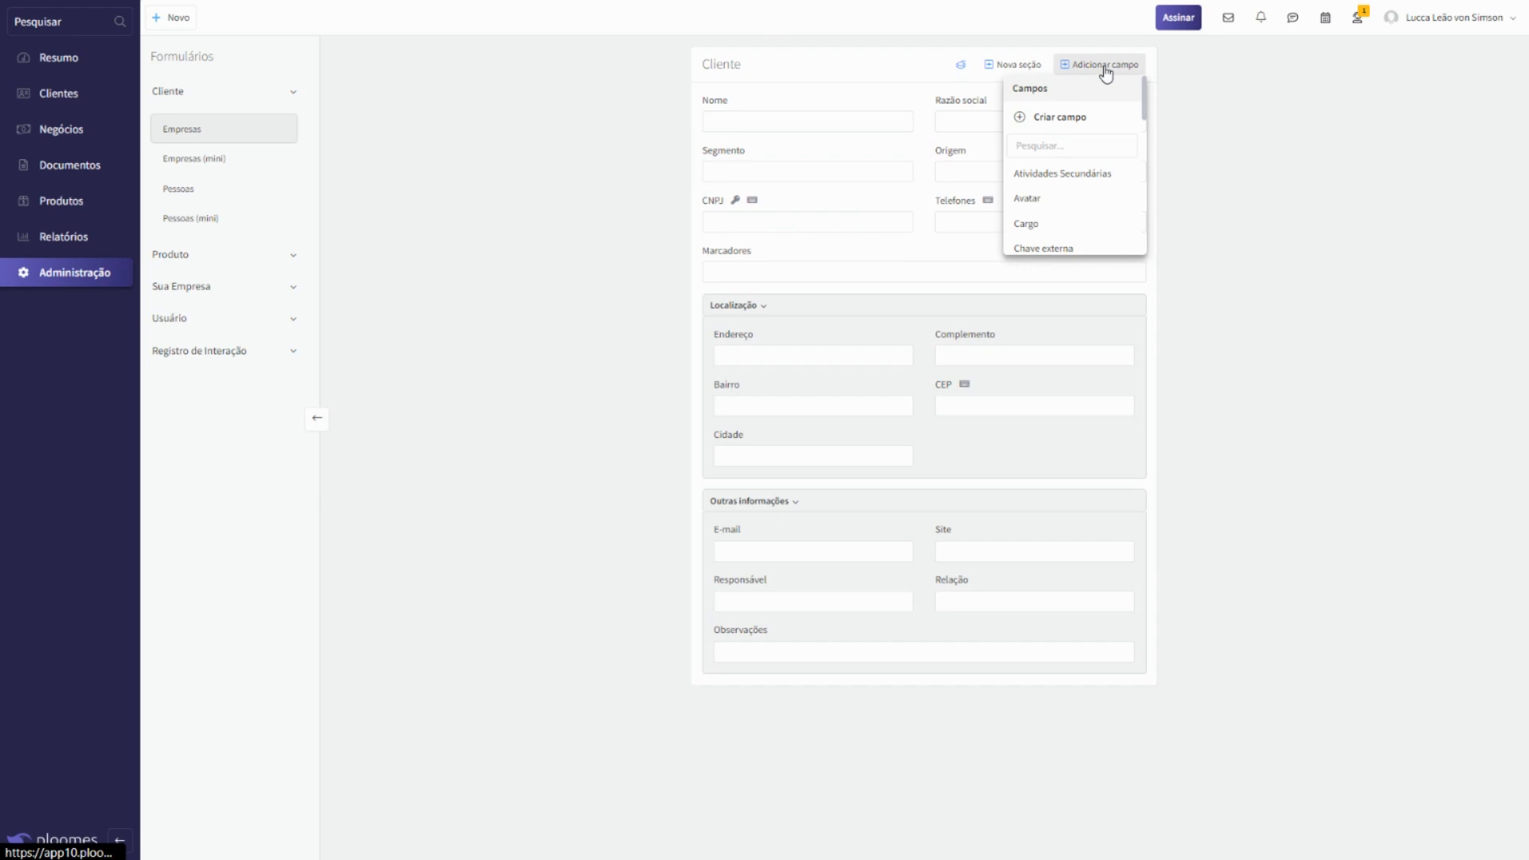
{"action": "left_click", "coordinate": [1079, 118]}
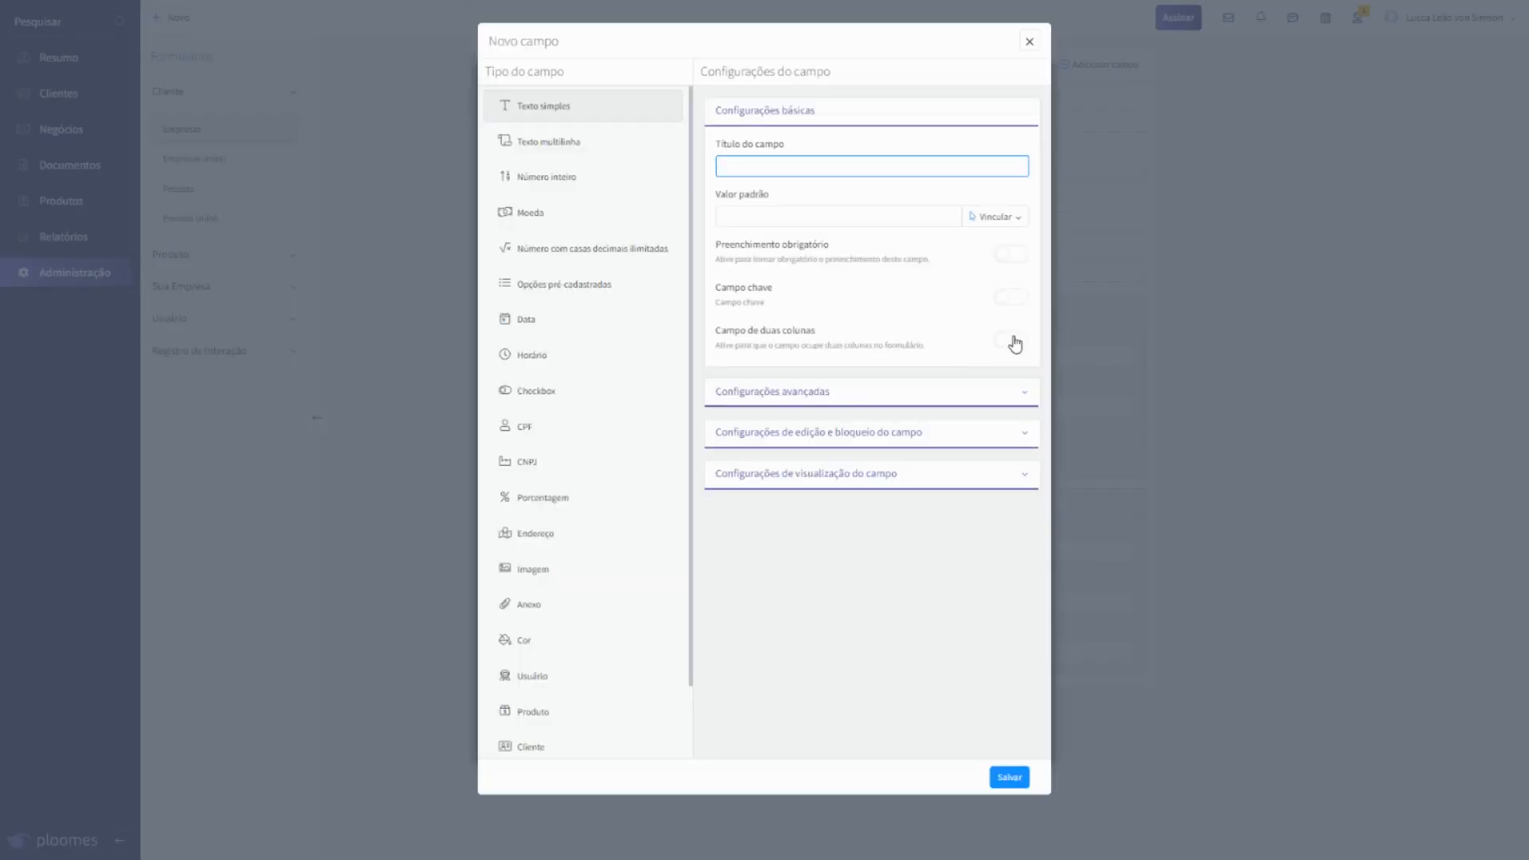
{"action": "left_click", "coordinate": [1030, 41]}
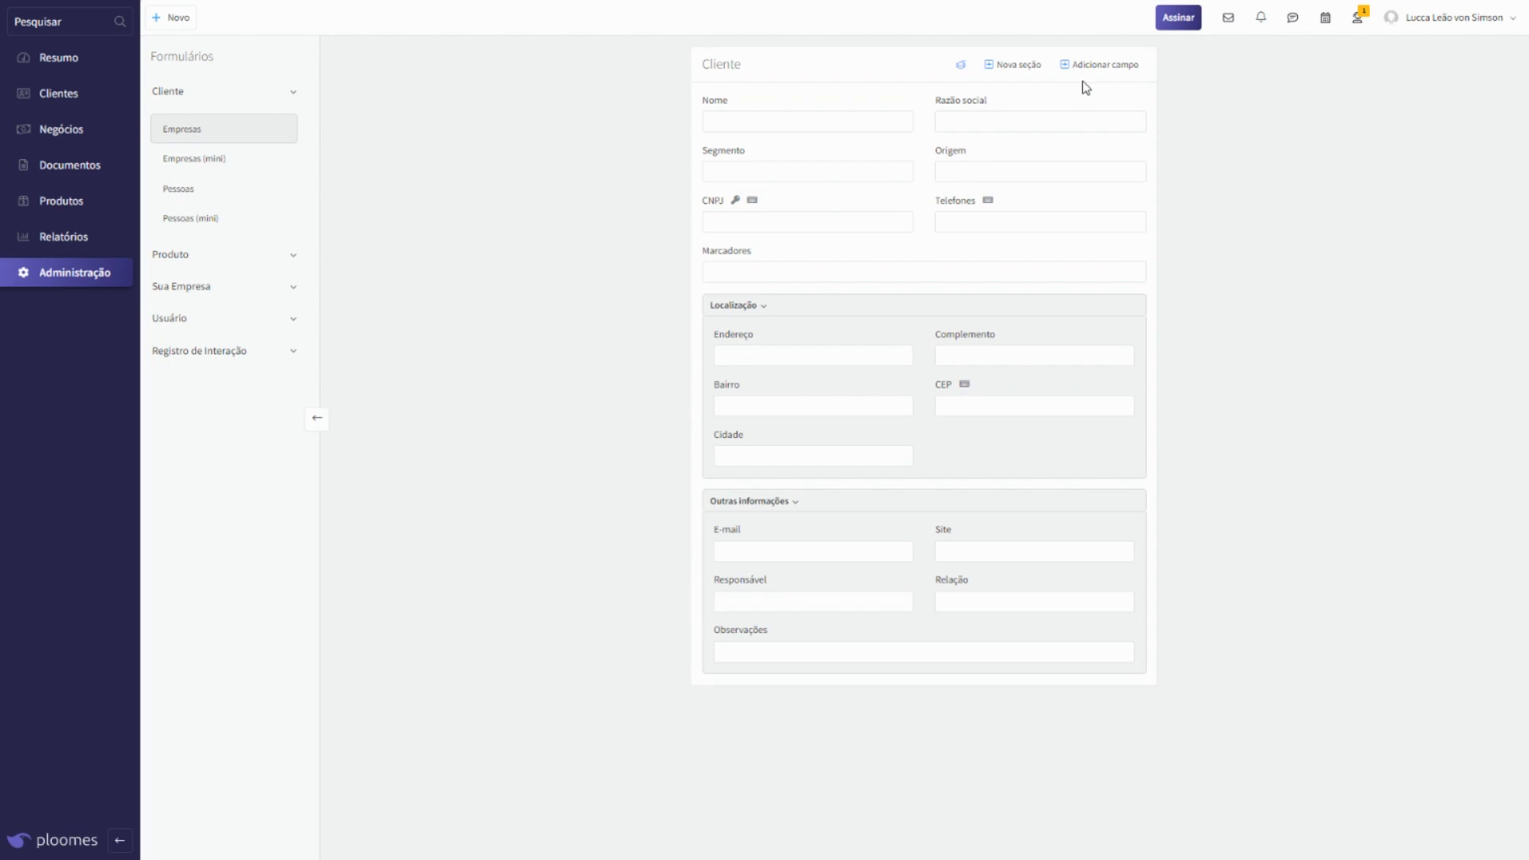
Step: Start a new field on the Empresas form and try the Campo múltiplo setting of the Opções pré cadastradas type
{"action": "left_click", "coordinate": [1099, 63]}
{"action": "left_click", "coordinate": [1057, 114]}
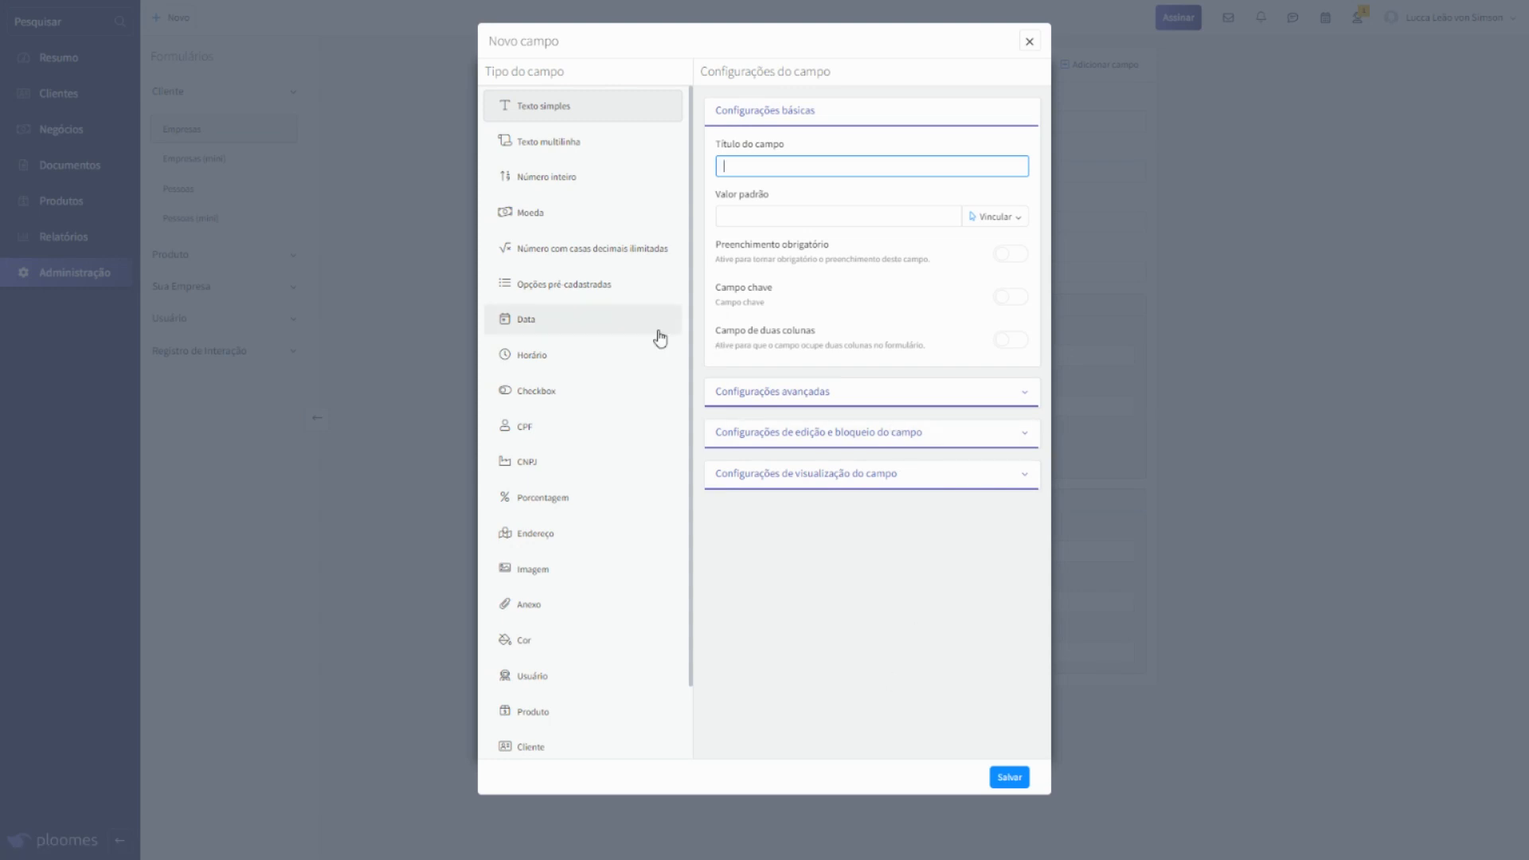
{"action": "left_click", "coordinate": [594, 282]}
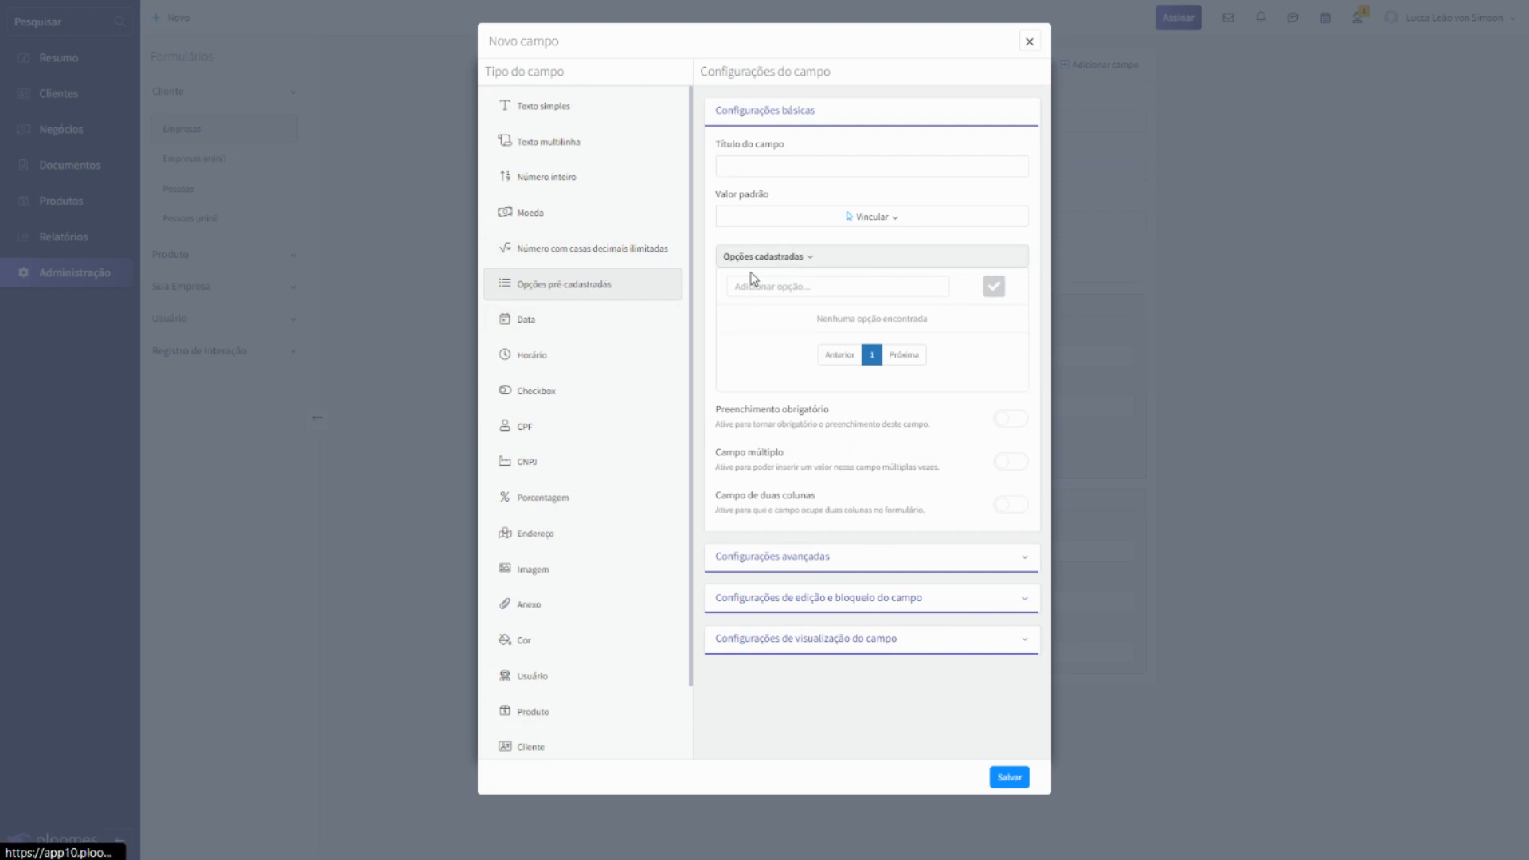
{"action": "triple_click", "coordinate": [852, 468]}
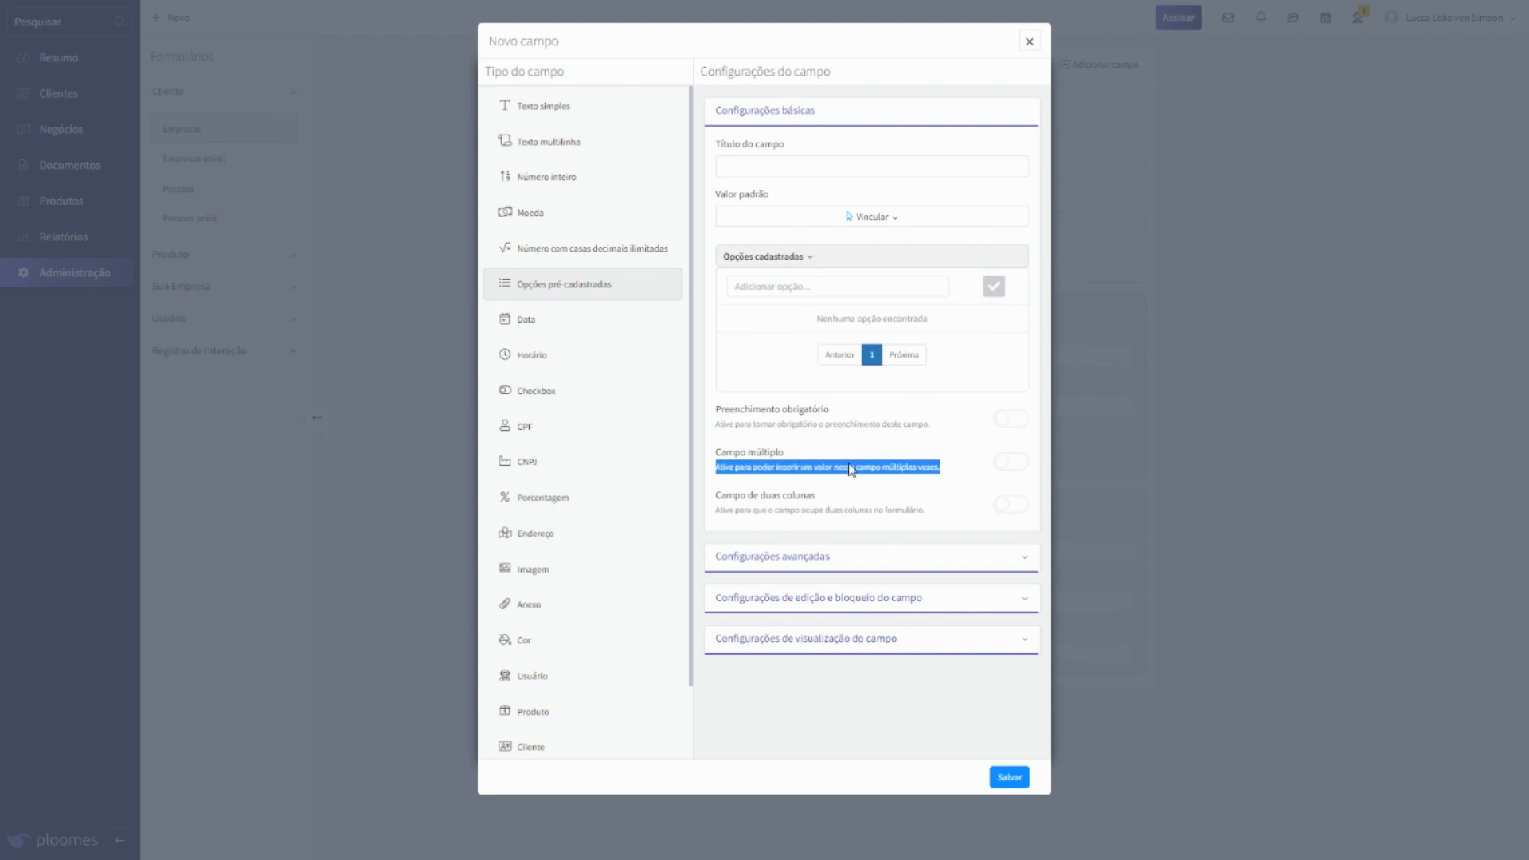
{"action": "left_click", "coordinate": [1012, 468]}
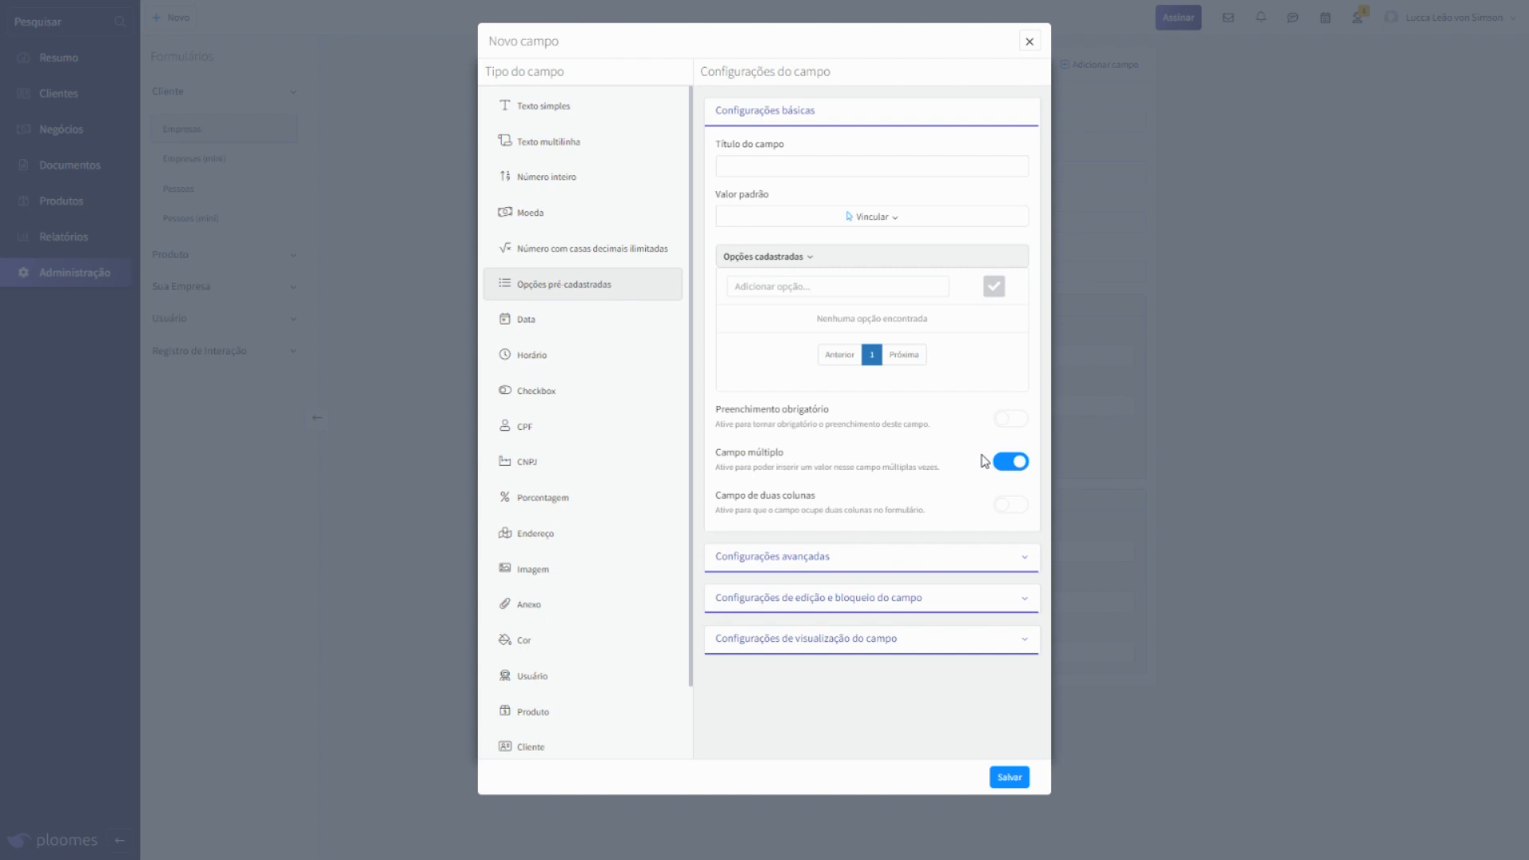
{"action": "left_click", "coordinate": [1016, 465]}
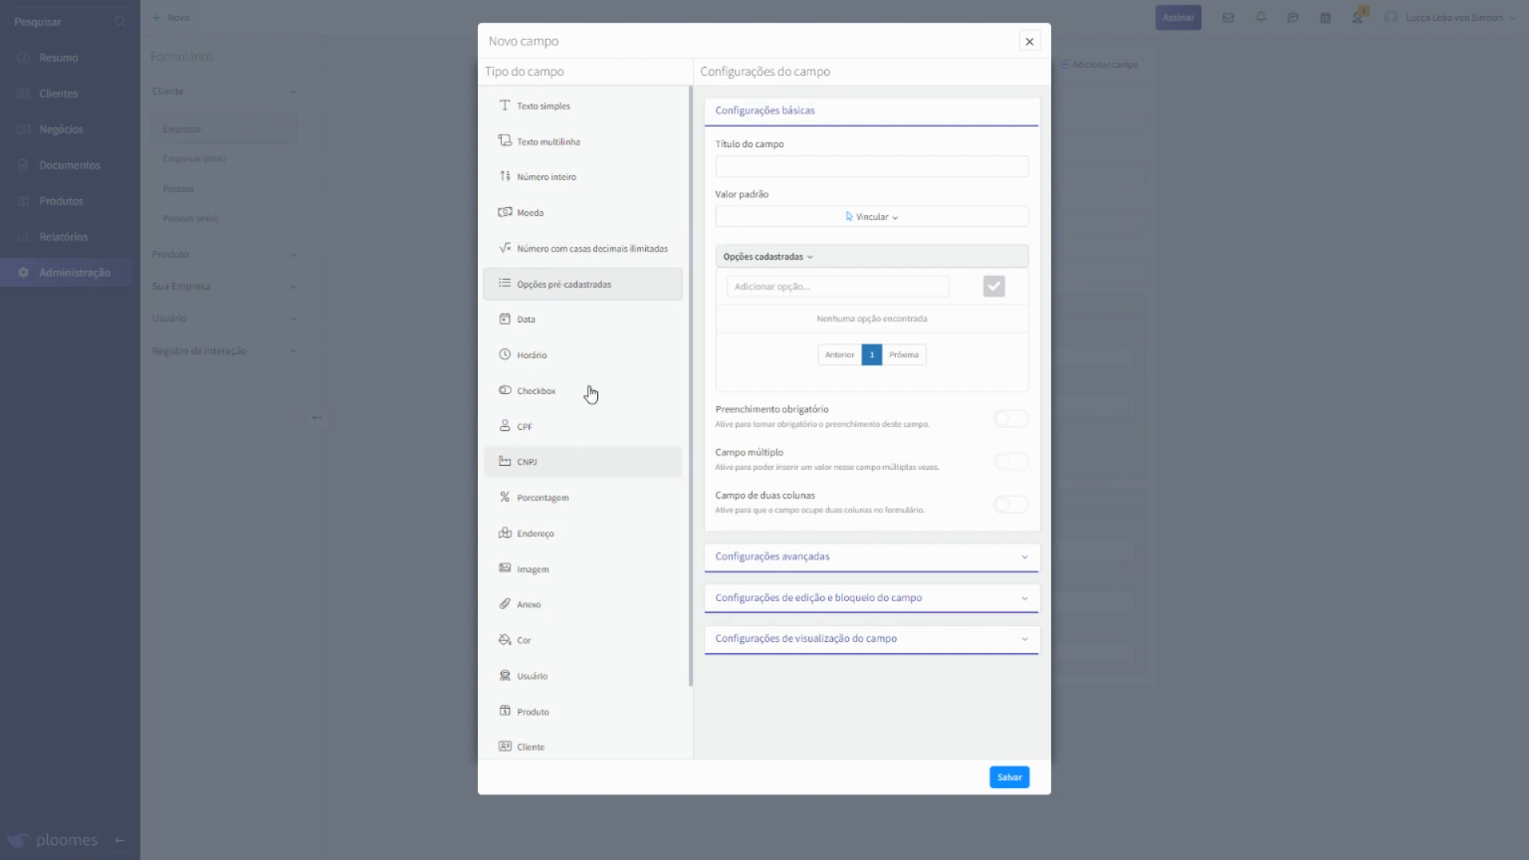
Step: Examine the Campo múltiplo setting offered for the Usuário field type
{"action": "scroll", "coordinate": [619, 366], "scroll_direction": "down", "scroll_amount": 1}
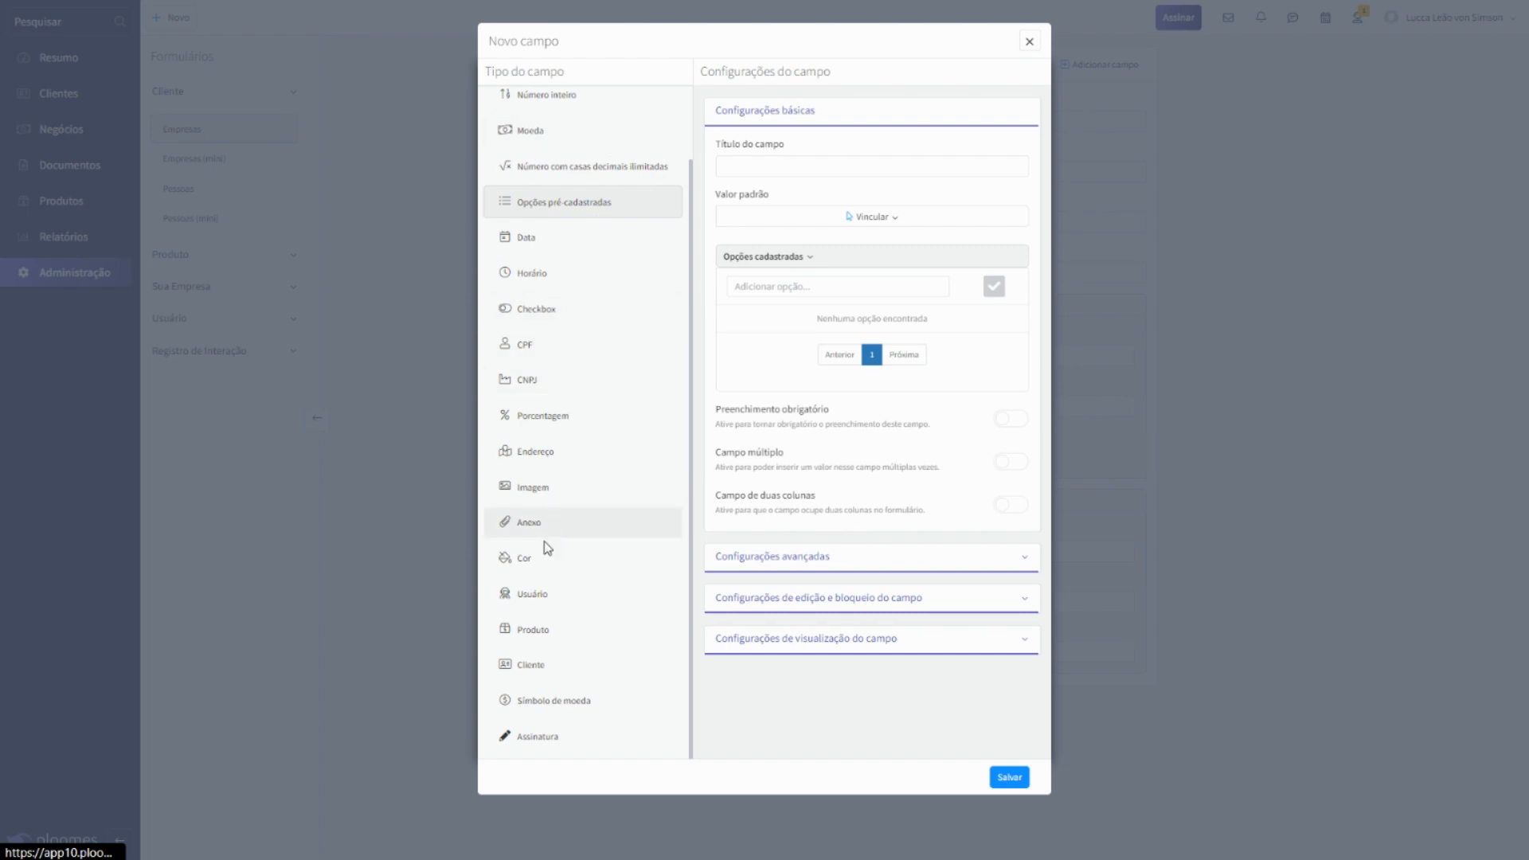
{"action": "left_click", "coordinate": [554, 592]}
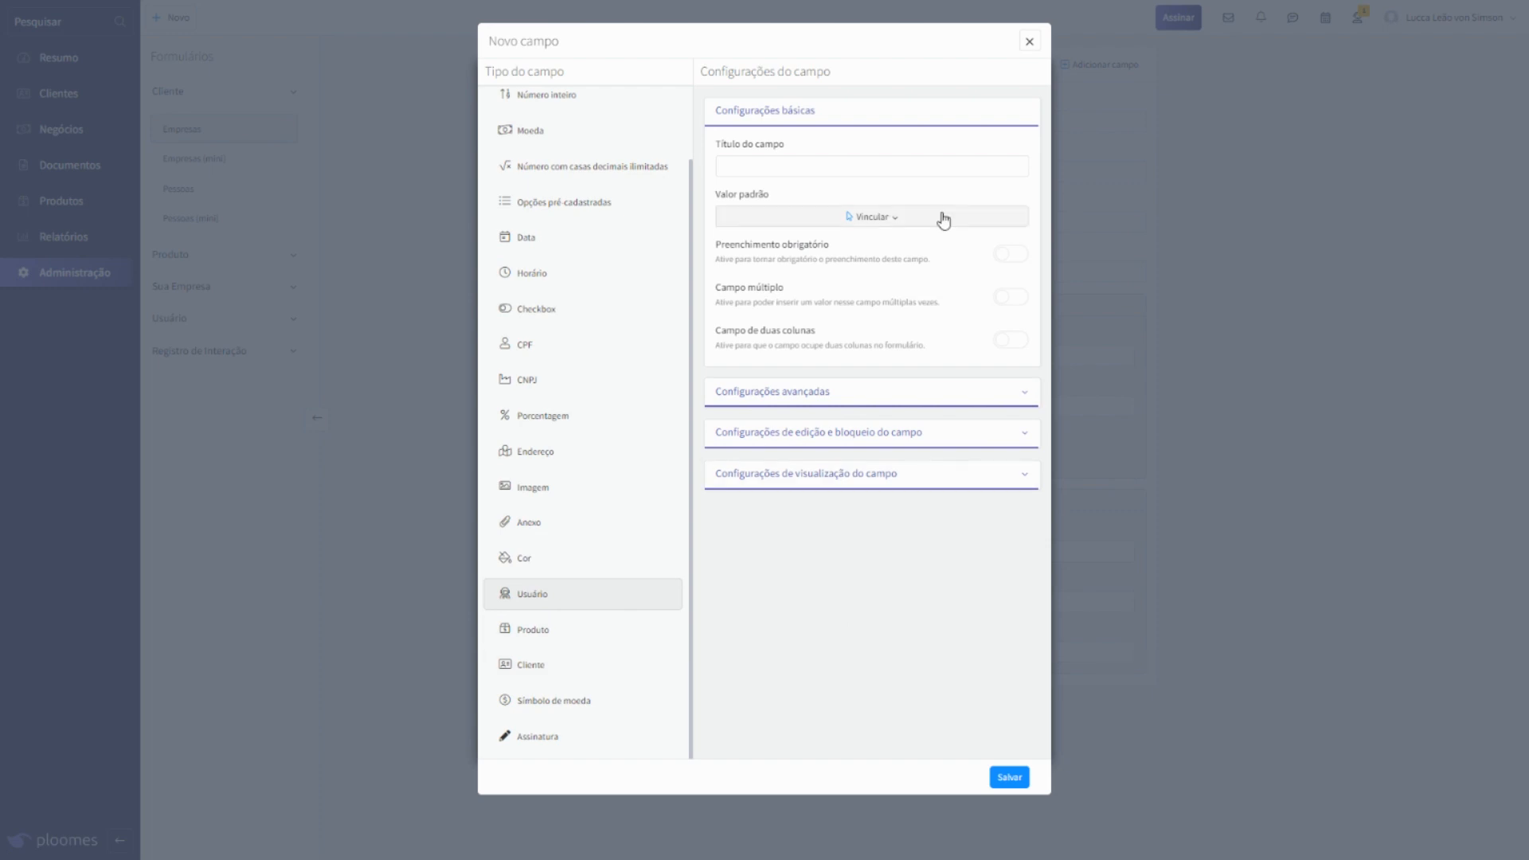
{"action": "scroll", "coordinate": [631, 290], "scroll_direction": "up", "scroll_amount": 2}
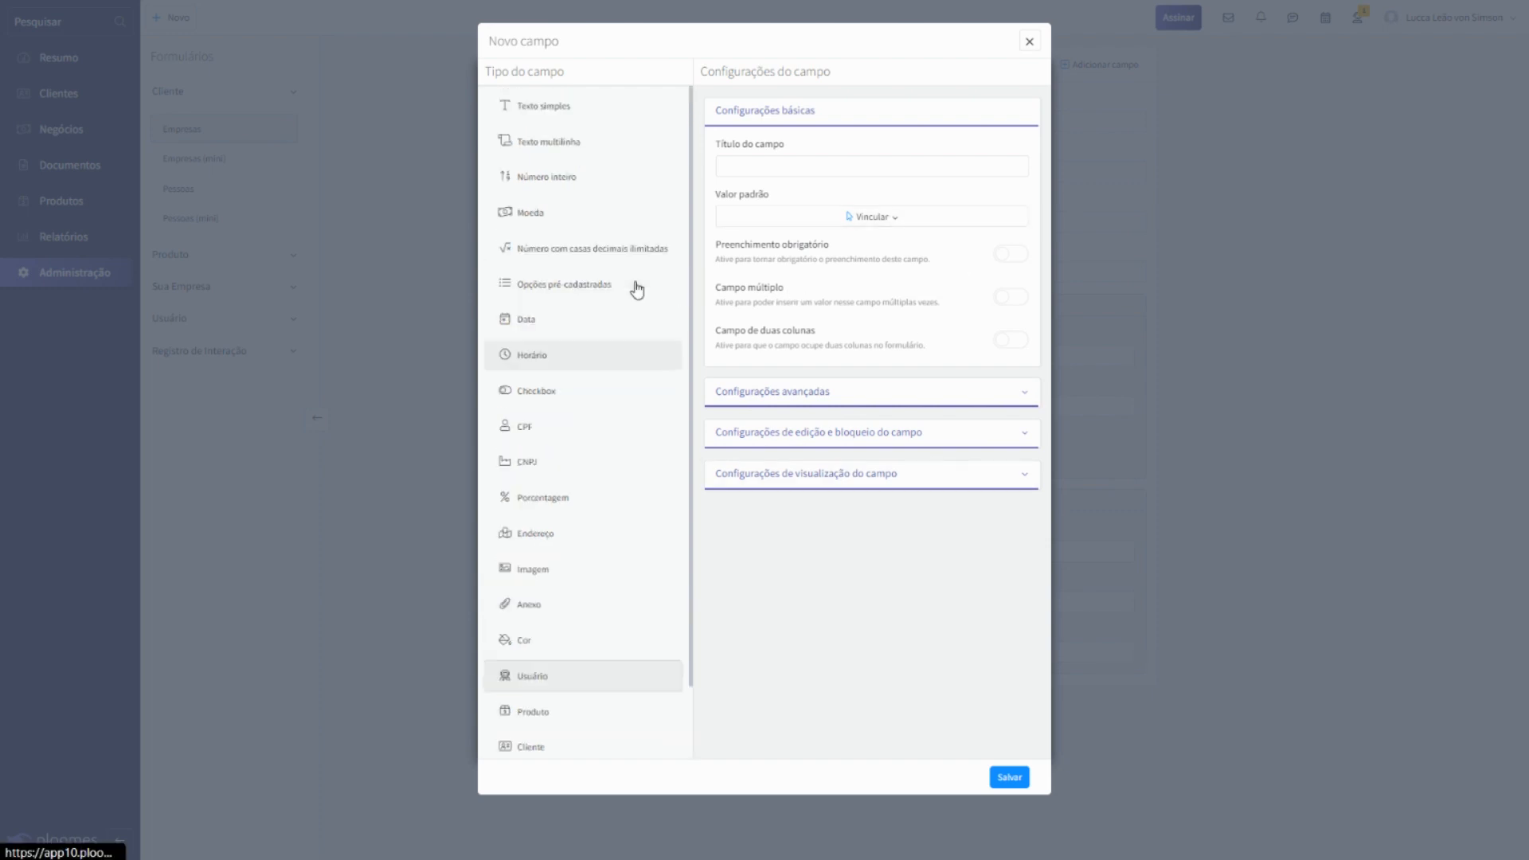
Step: Switch the new field to the Texto simples type and open the formula configuration in its advanced settings
{"action": "left_click", "coordinate": [573, 106]}
{"action": "left_click", "coordinate": [865, 407]}
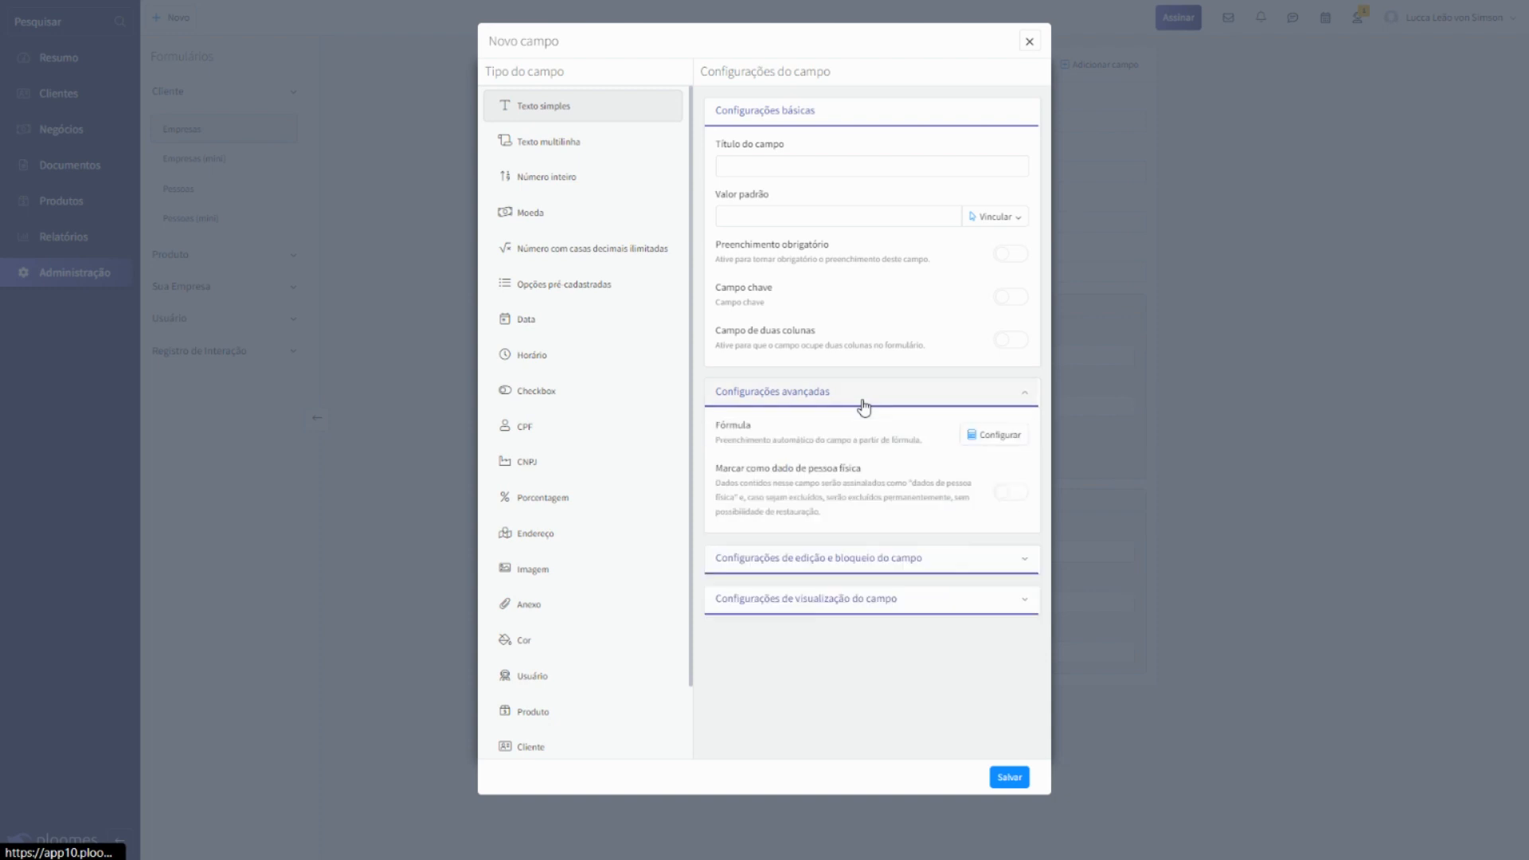
{"action": "left_click_drag", "start_coordinate": [802, 439], "coordinate": [967, 434]}
{"action": "left_click", "coordinate": [991, 435]}
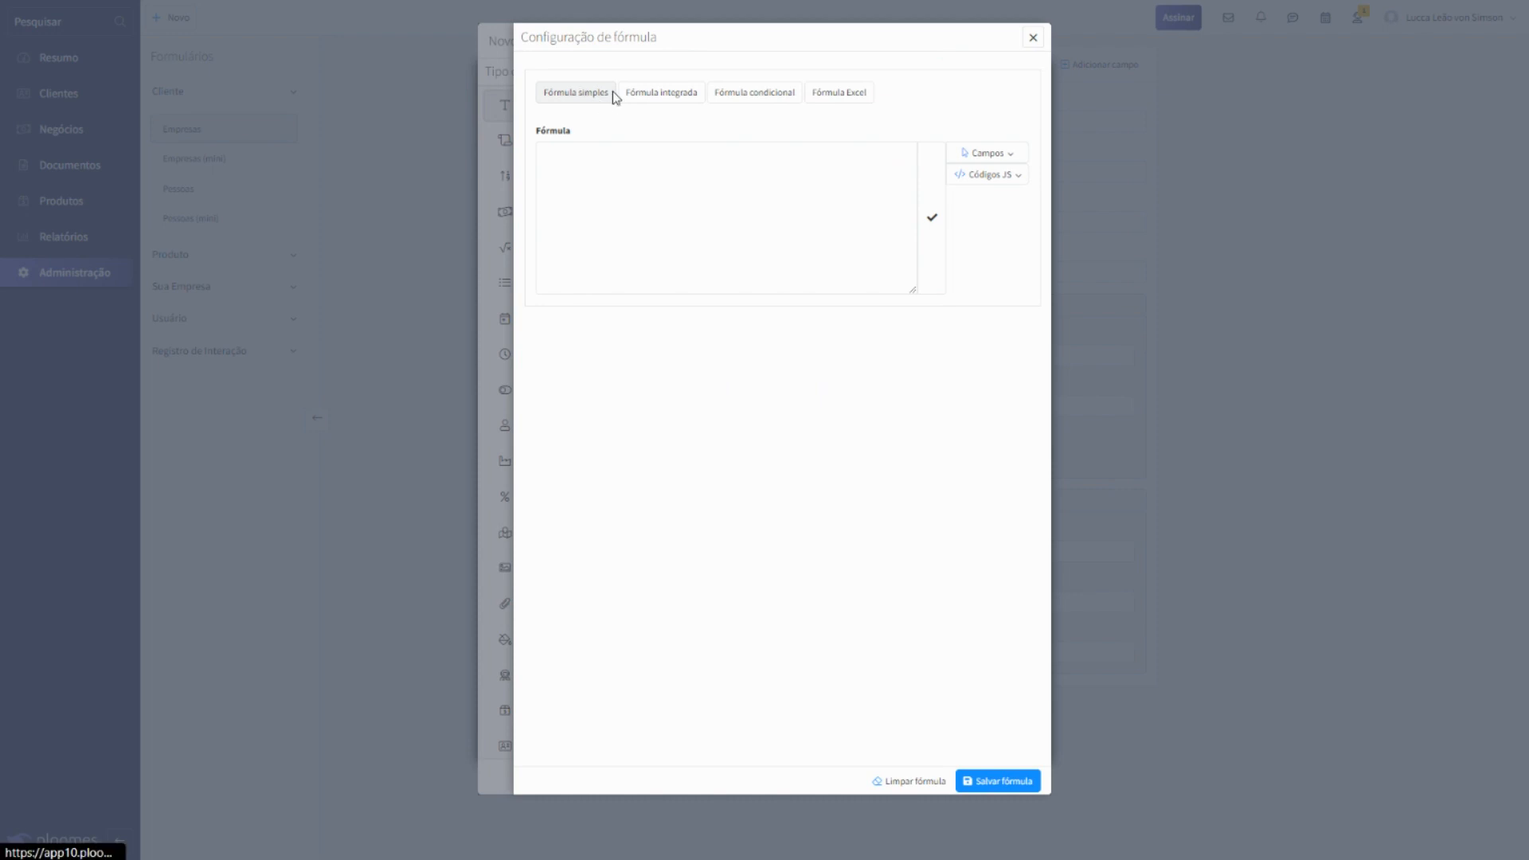
Step: Look through the Fórmula integrada, Fórmula condicional and Fórmula Excel types, then go back to Fórmula simples
{"action": "left_click", "coordinate": [670, 96]}
{"action": "left_click", "coordinate": [753, 93]}
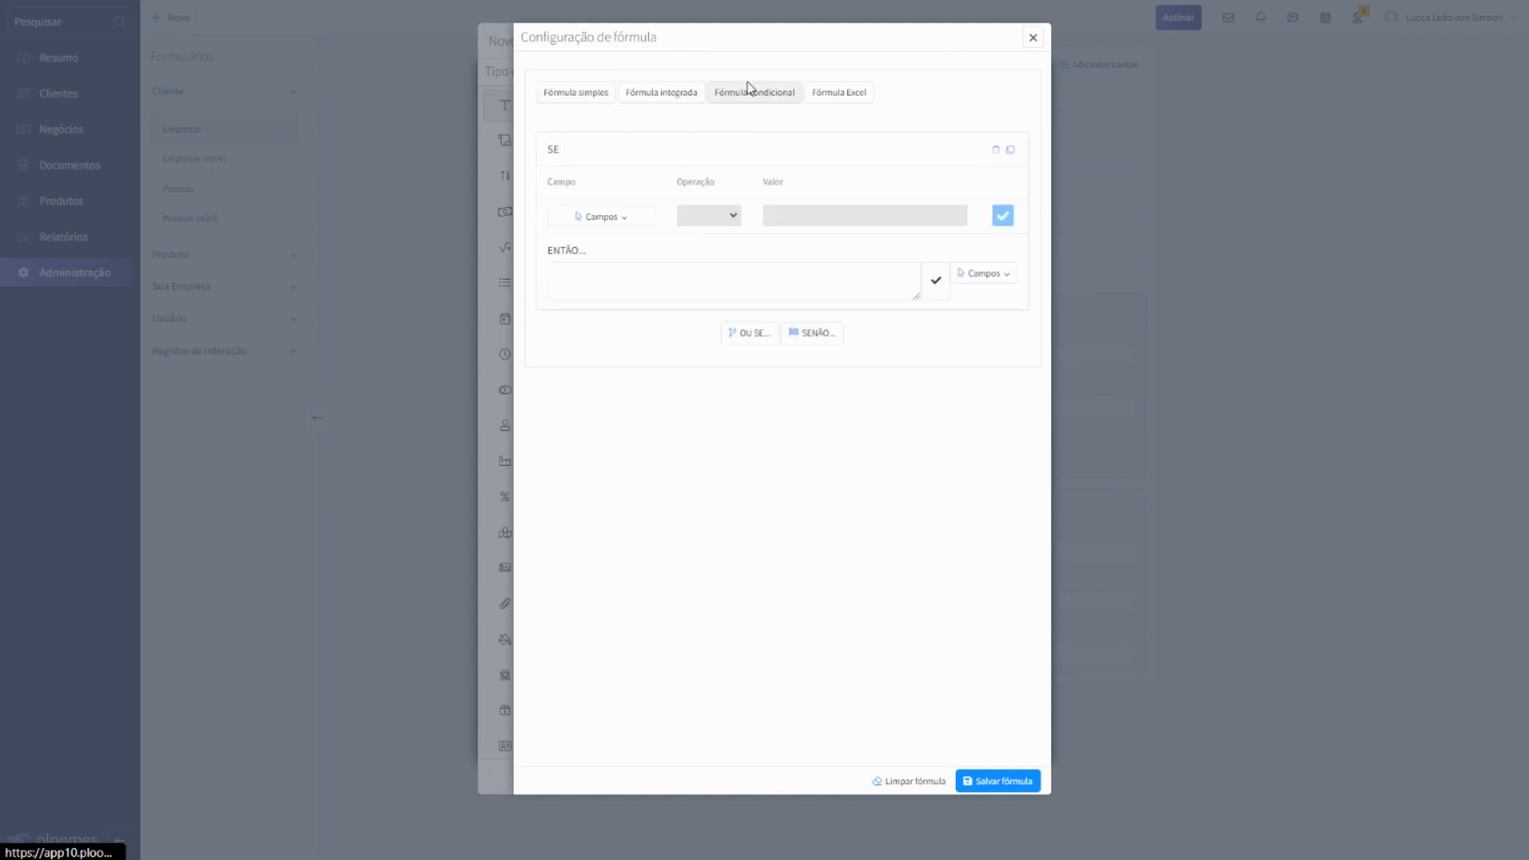
{"action": "left_click", "coordinate": [840, 106]}
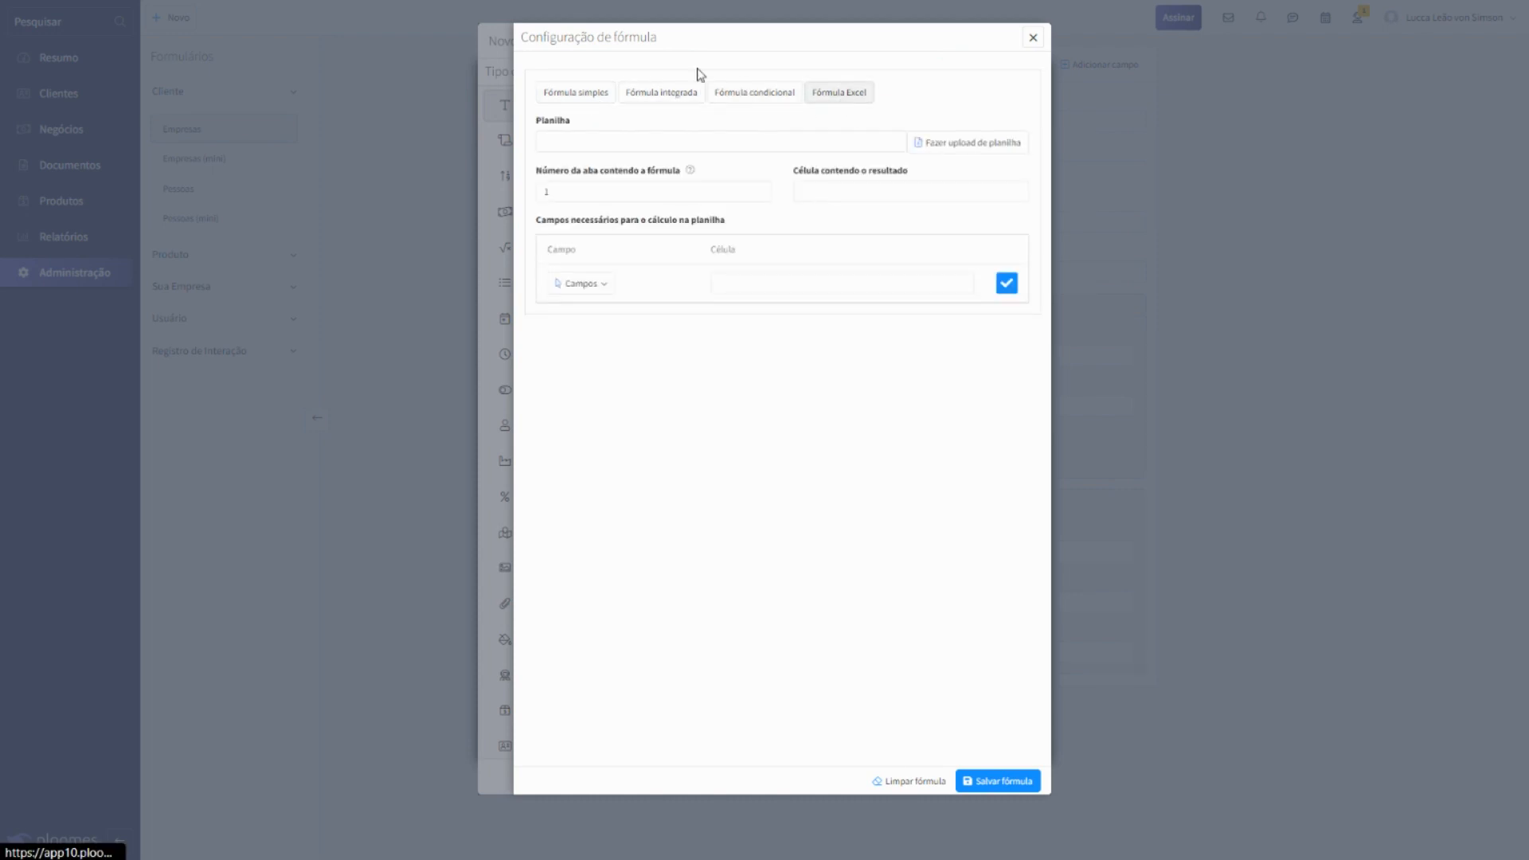
{"action": "left_click", "coordinate": [592, 105]}
Step: Look over the client fields and JS codes that can be inserted into the simple formula
{"action": "left_click", "coordinate": [638, 243]}
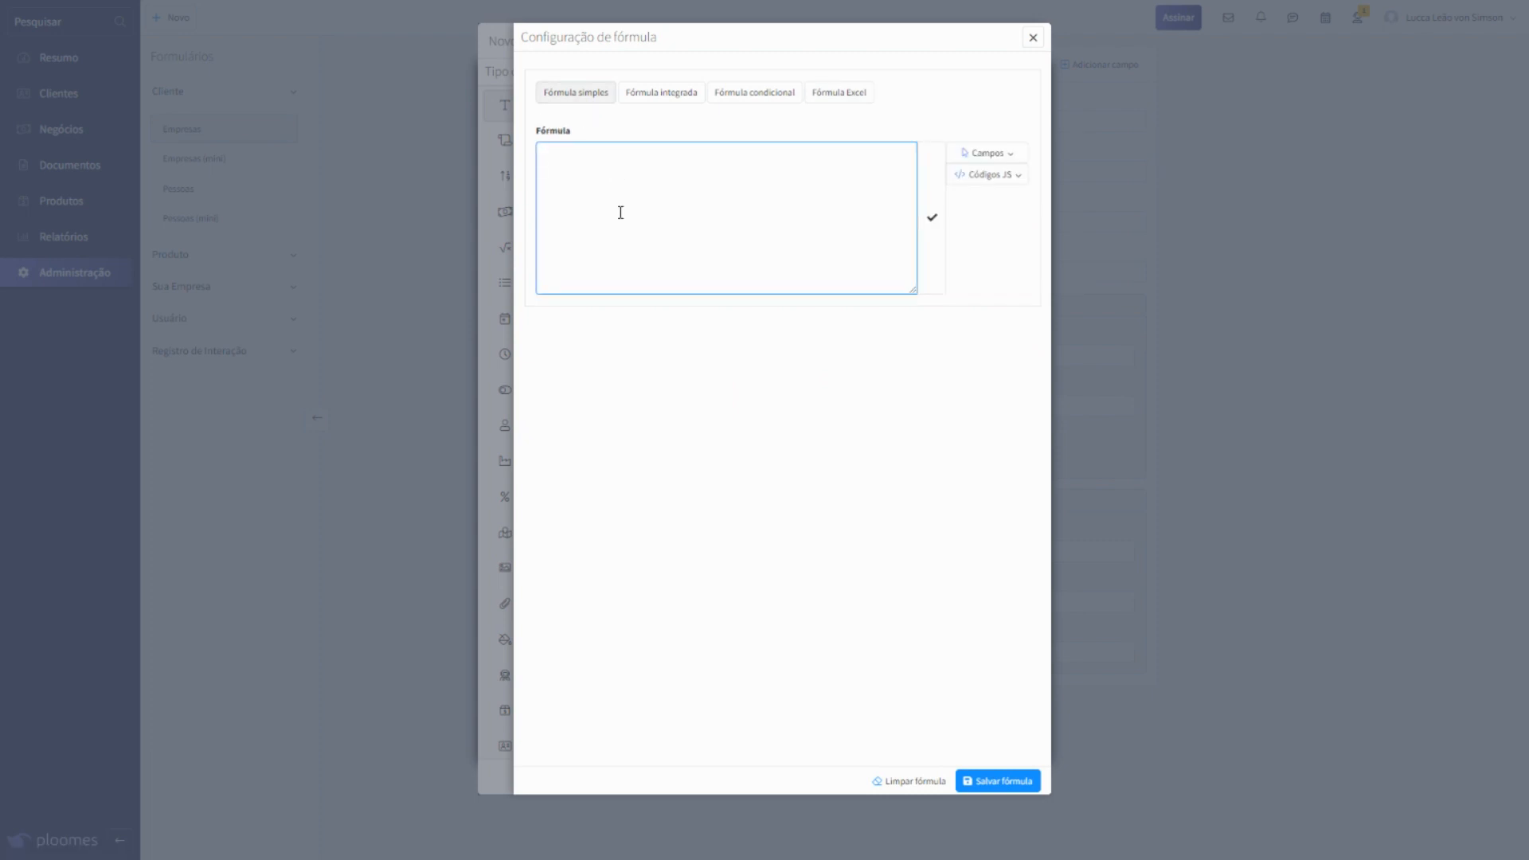
{"action": "left_click", "coordinate": [1005, 157]}
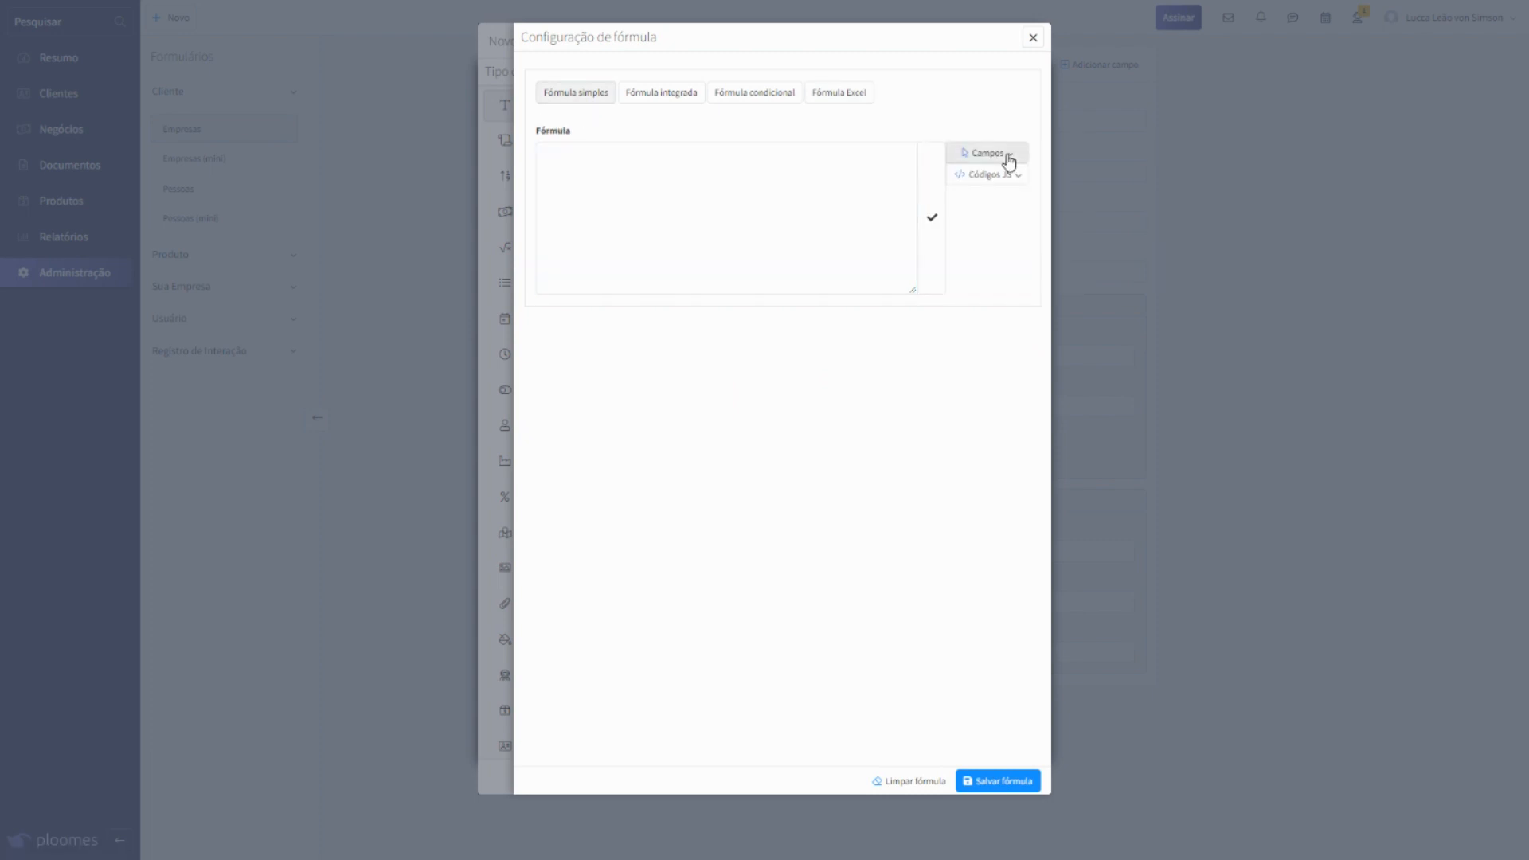
{"action": "left_click", "coordinate": [763, 193]}
{"action": "left_click", "coordinate": [1003, 183]}
Step: Write the simple formula "[Cliente.Nome]".substring(3), inserting the client's Nome field between the quotation marks
{"action": "left_click", "coordinate": [874, 195]}
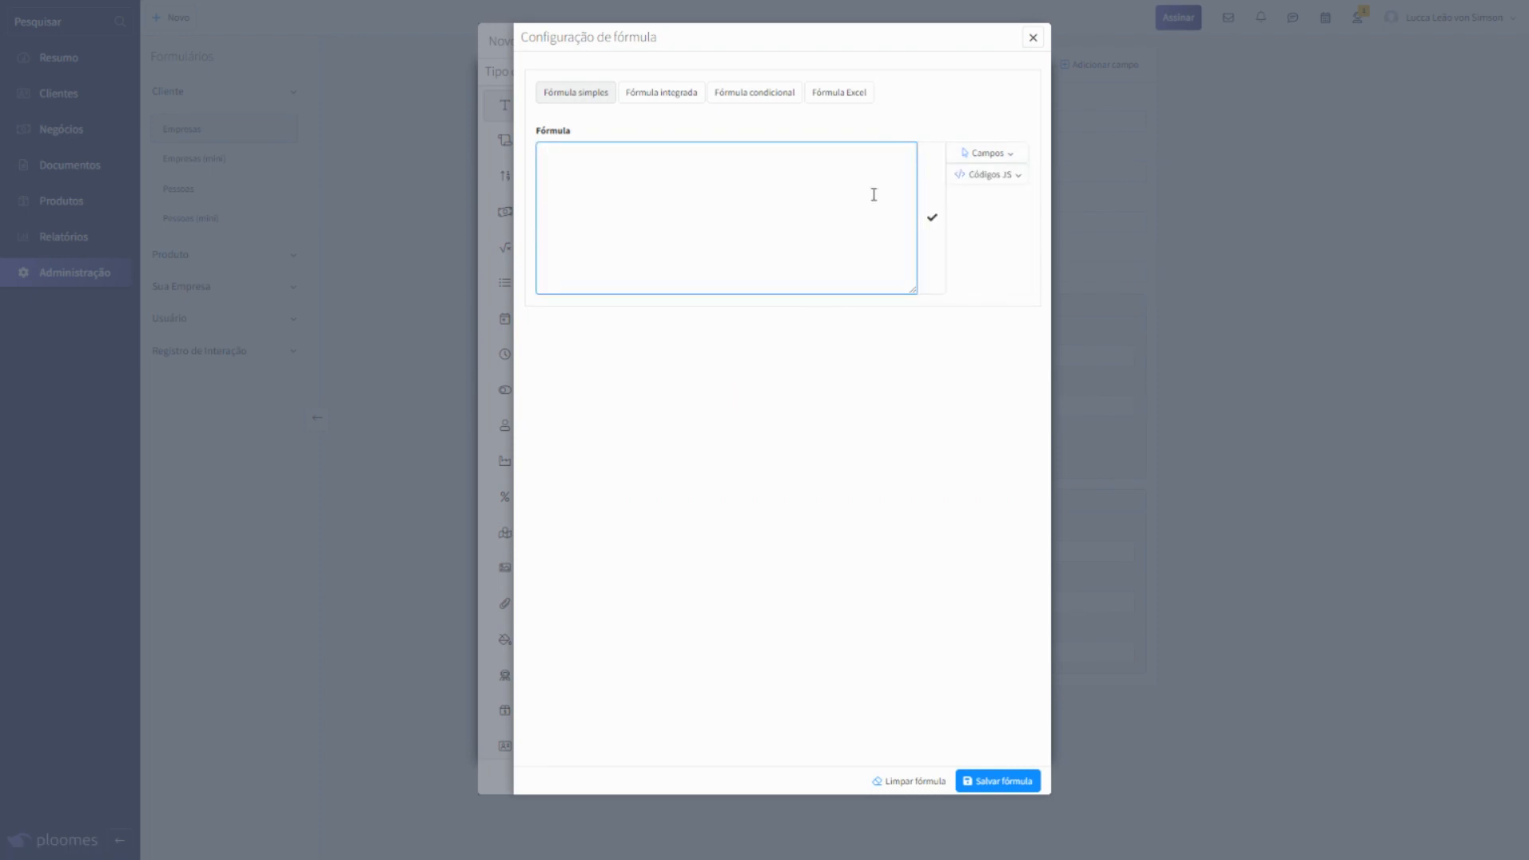
{"action": "type", "text": "\""}
{"action": "left_click", "coordinate": [983, 154]}
{"action": "left_click", "coordinate": [917, 214]}
{"action": "type", "text": "nome"}
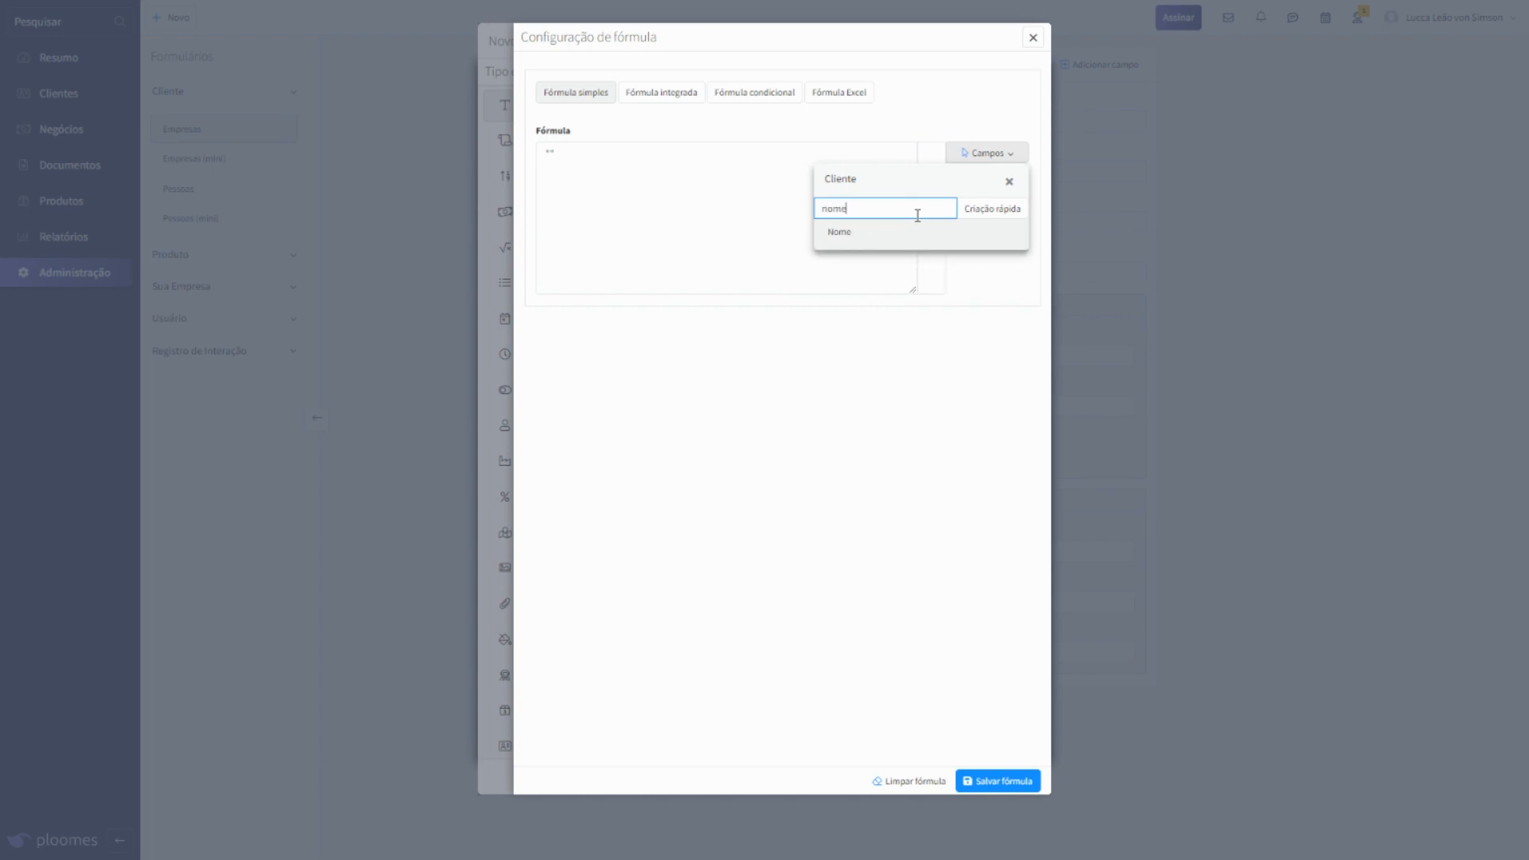
{"action": "left_click", "coordinate": [904, 230]}
{"action": "type", "text": "\""}
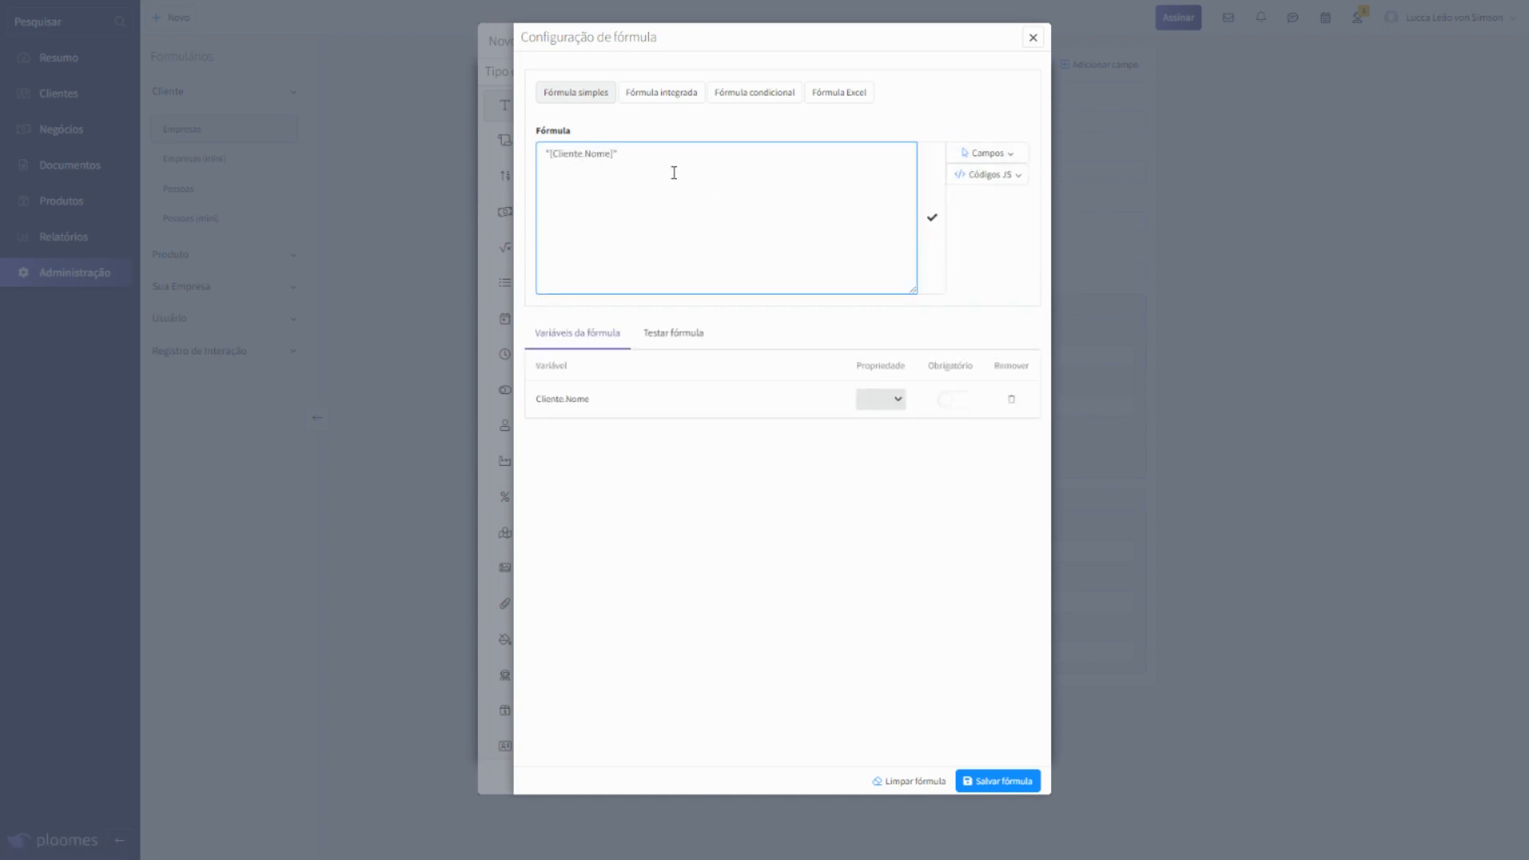
{"action": "type", "text": ".substring(3)"}
Step: Test the formula by entering a sample first name for Cliente.Nome and calculating it
{"action": "left_click", "coordinate": [693, 335]}
{"action": "left_click", "coordinate": [975, 470]}
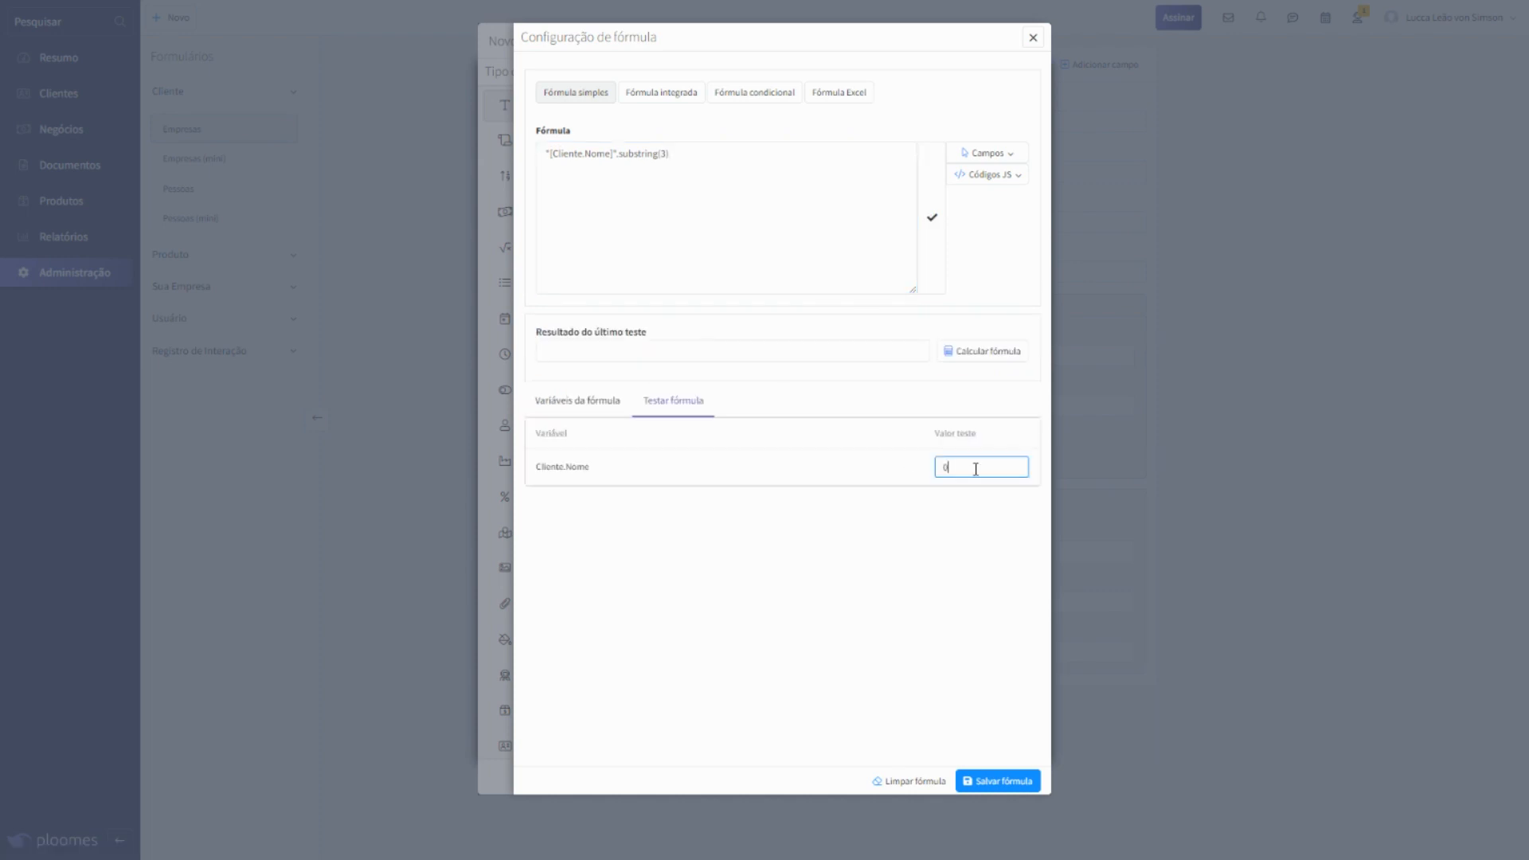
{"action": "type", "text": "Lucca"}
{"action": "left_click", "coordinate": [998, 354]}
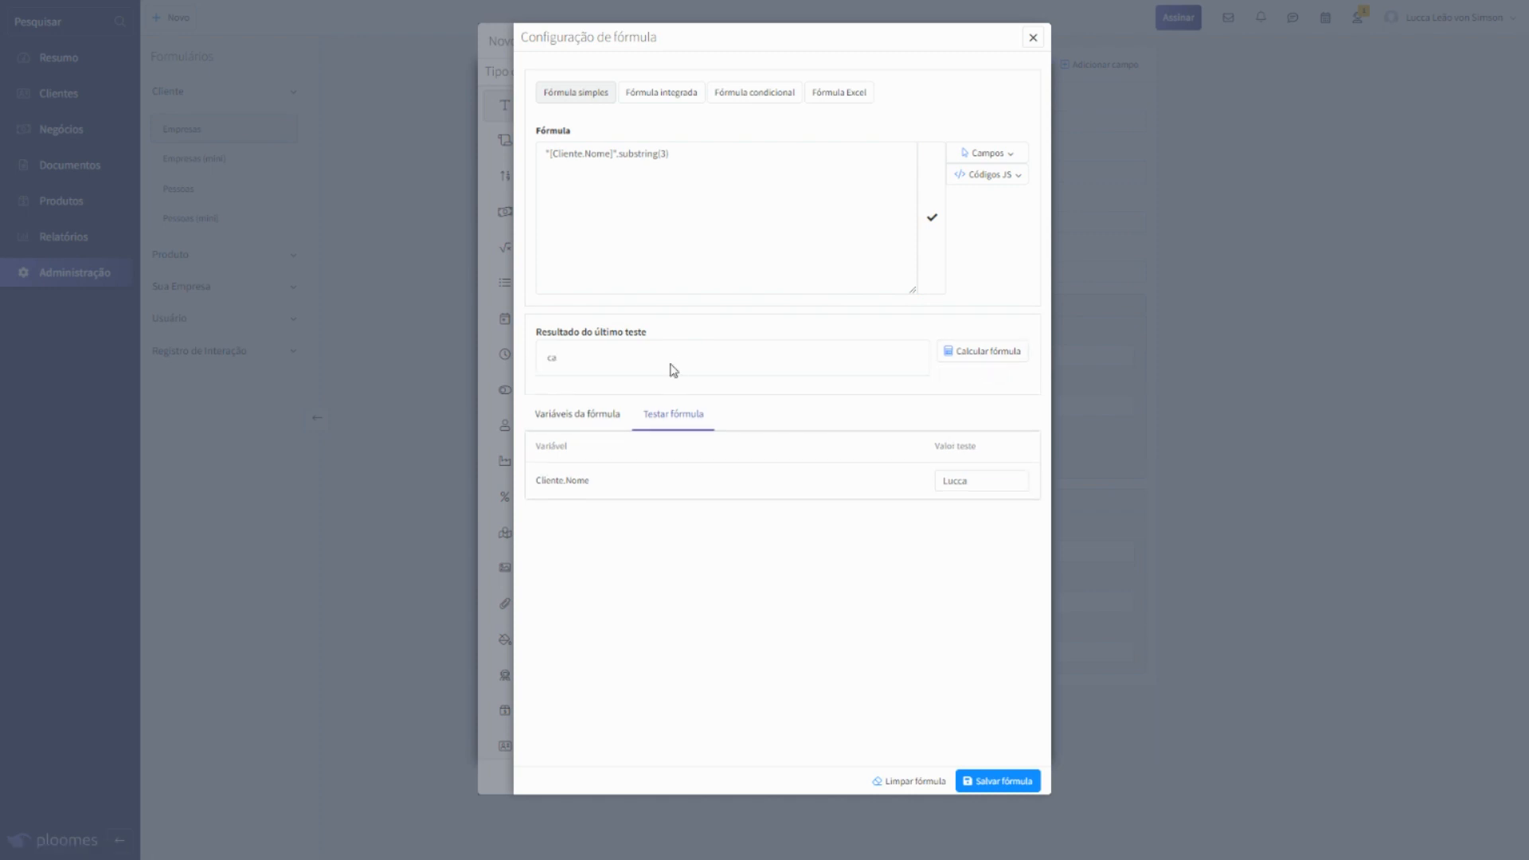
Step: Change substring to substr in the formula and calculate the test again
{"action": "left_click", "coordinate": [655, 154]}
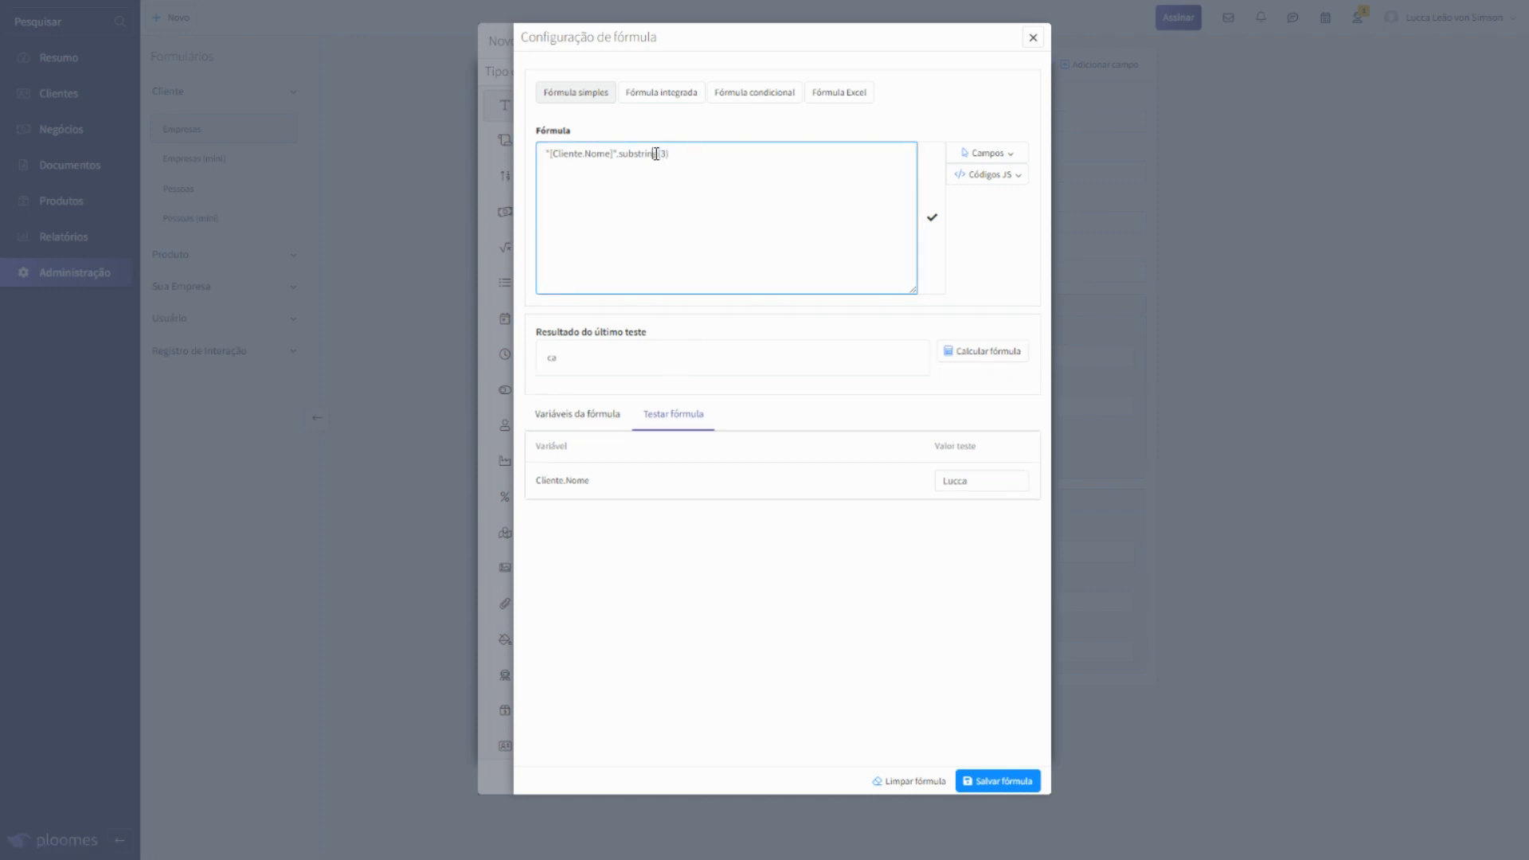
{"action": "key", "text": "BackSpace"}
{"action": "key", "text": "BackSpace"}
{"action": "key", "text": "BackSpace"}
{"action": "left_click", "coordinate": [966, 353]}
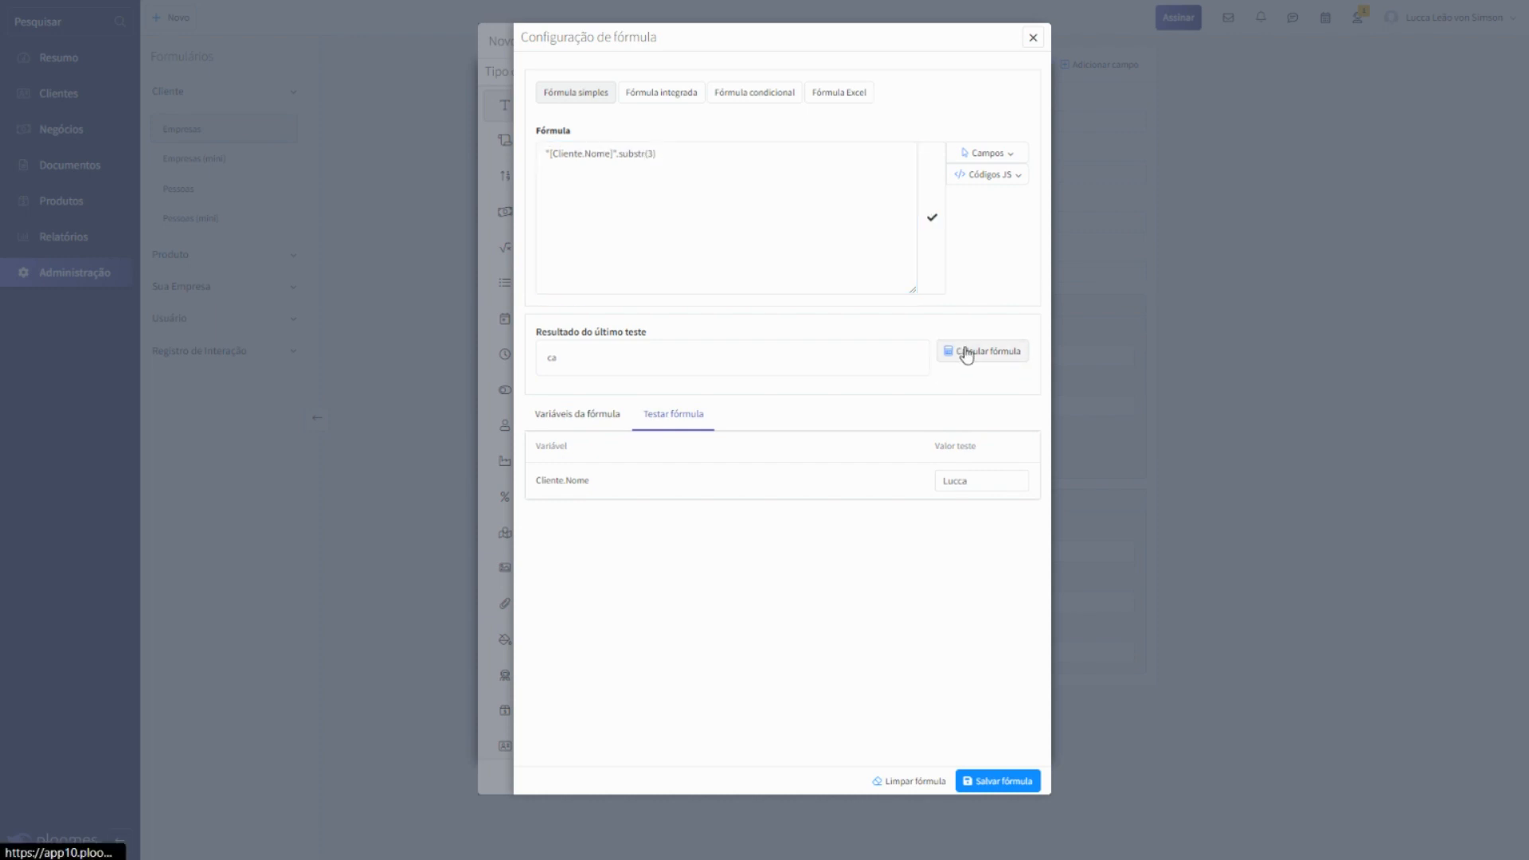
Step: Change the arguments of substr to (0,3) and recalculate the test result
{"action": "left_click", "coordinate": [654, 154]}
{"action": "type", "text": "0,"}
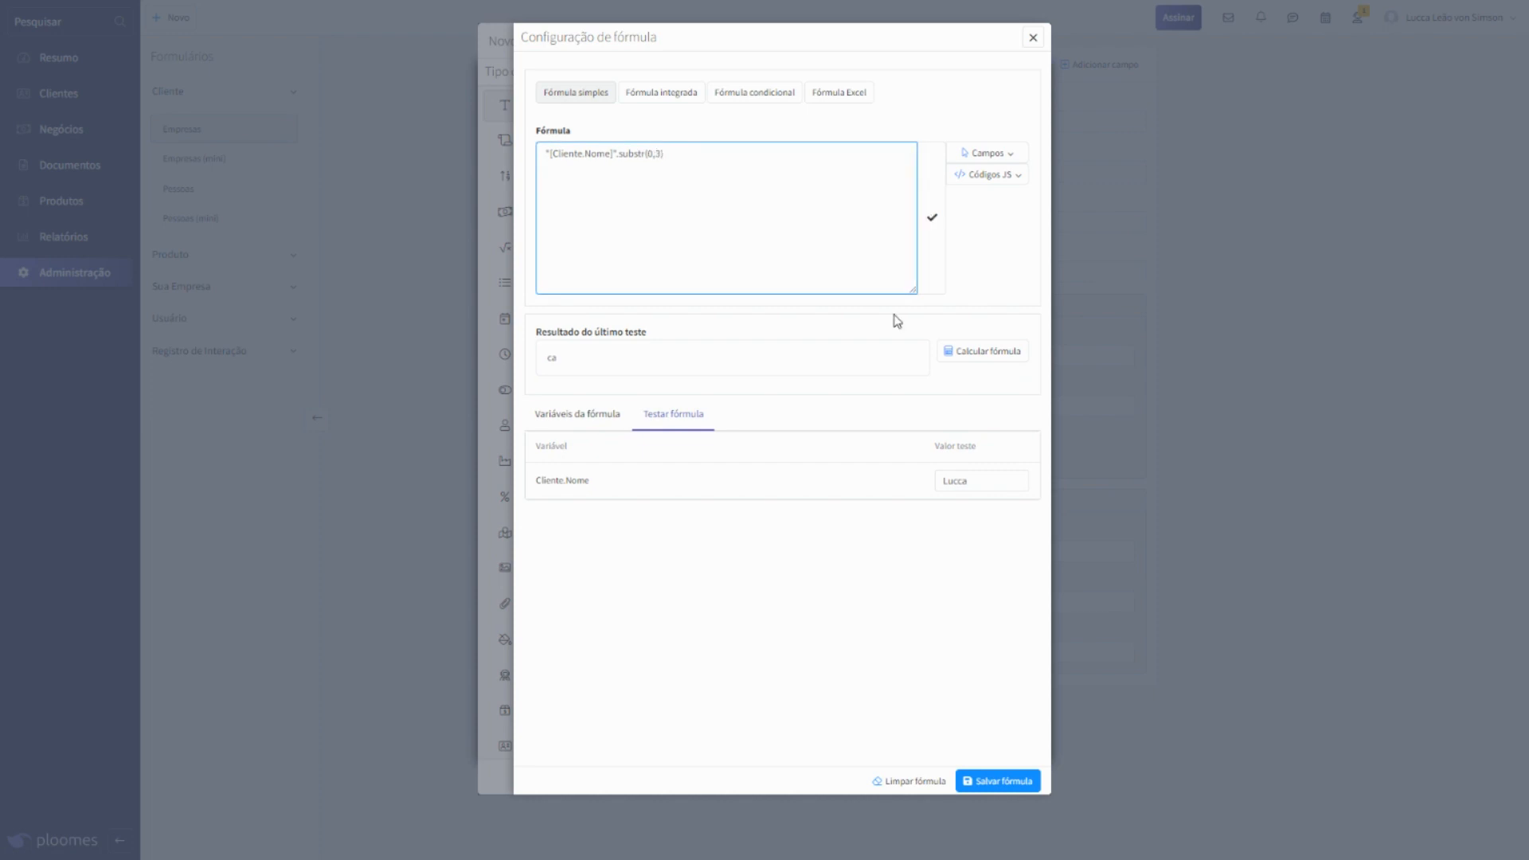
{"action": "left_click", "coordinate": [978, 349]}
{"action": "left_click_drag", "start_coordinate": [659, 179], "coordinate": [526, 195]}
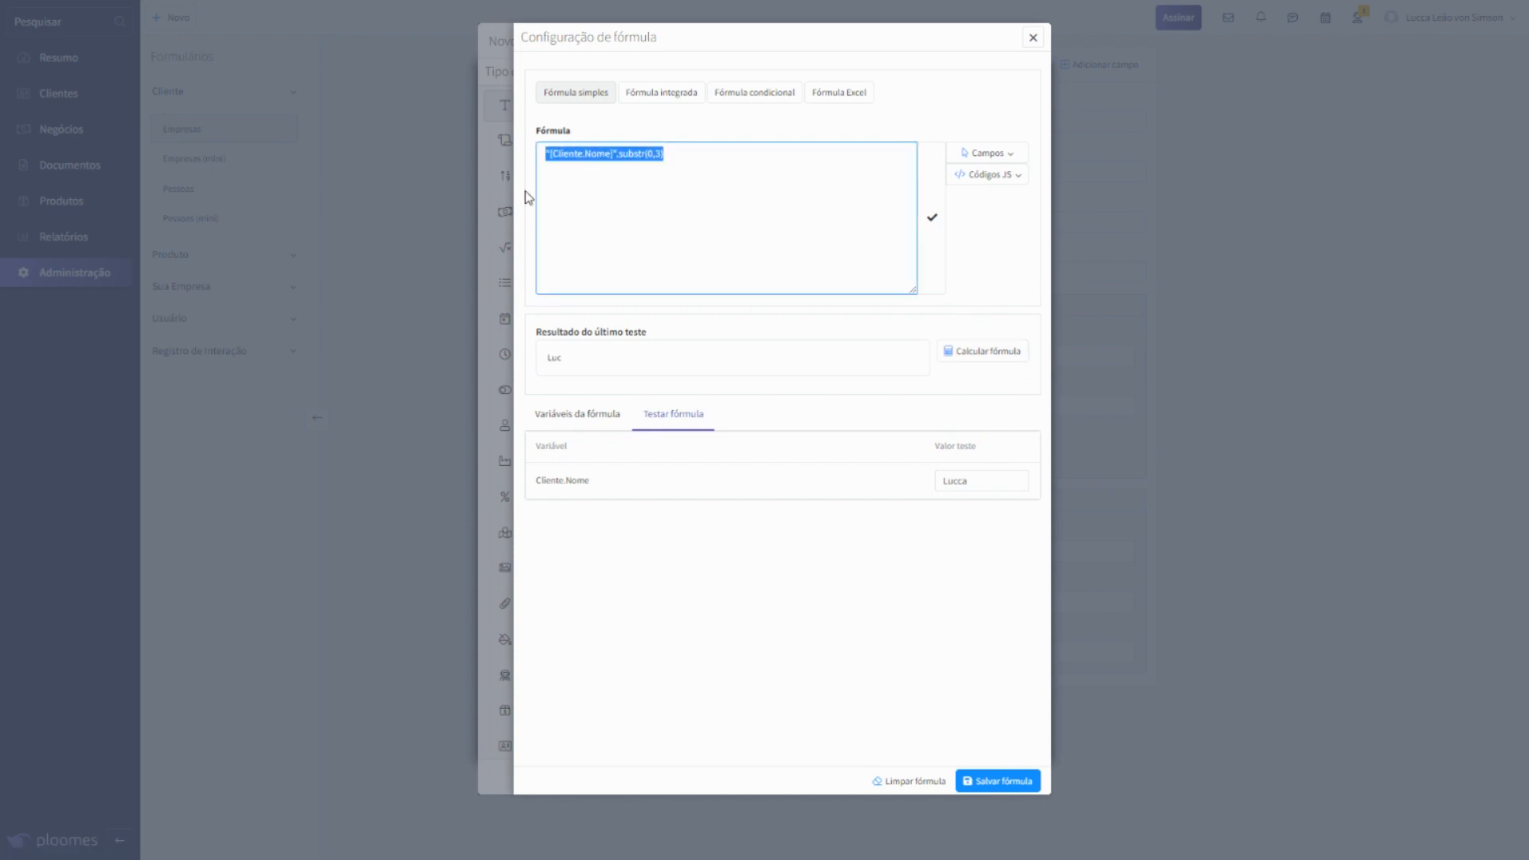
{"action": "left_click", "coordinate": [696, 209]}
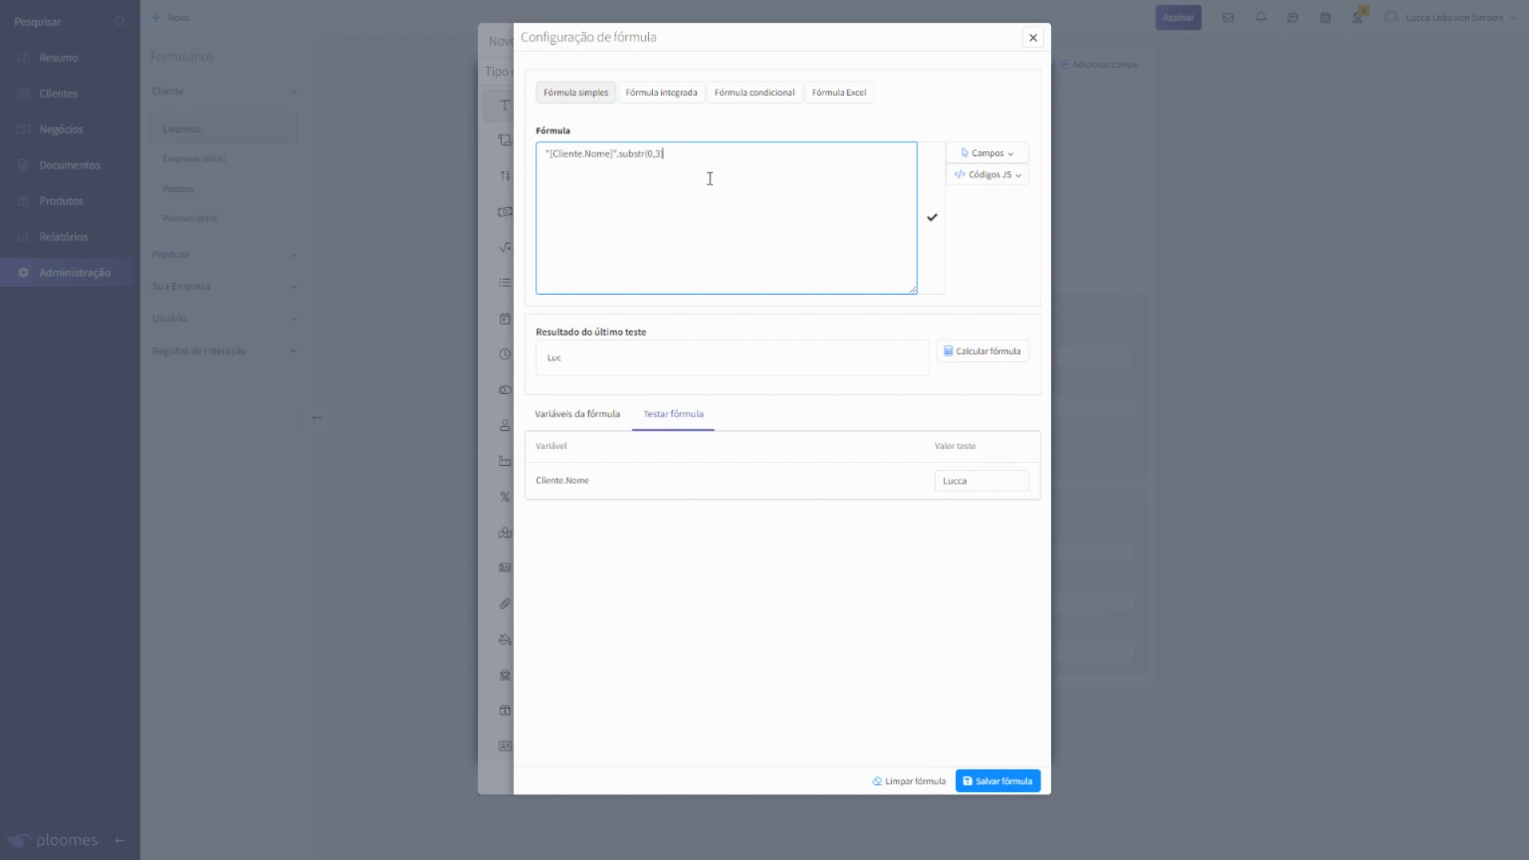
Step: Examine the URL, method and request body settings of the Fórmula integrada type, then view Fórmula condicional
{"action": "left_click", "coordinate": [667, 92]}
{"action": "left_click", "coordinate": [666, 137]}
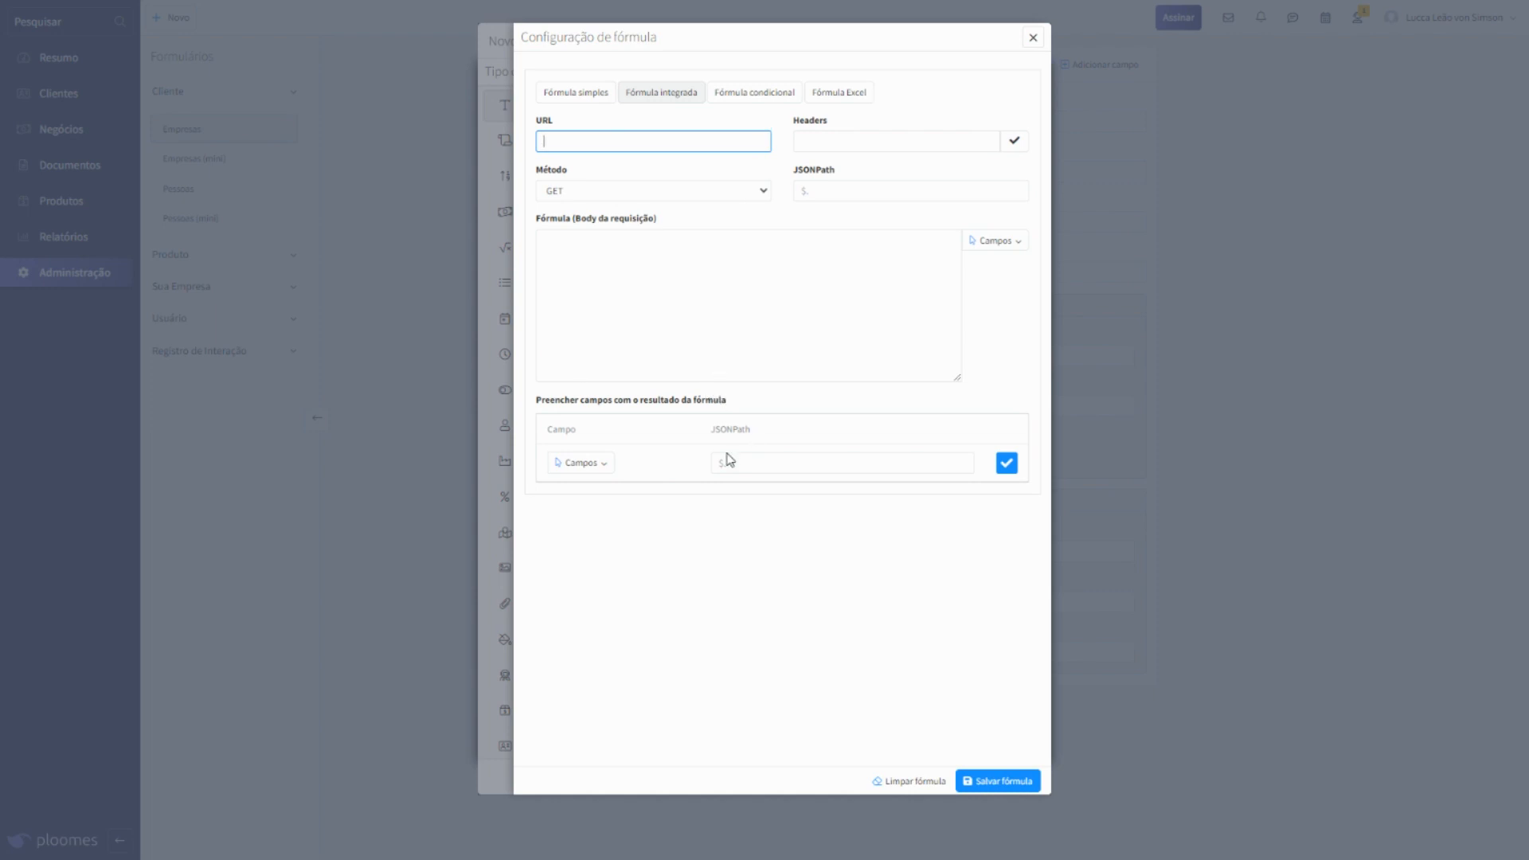
{"action": "left_click", "coordinate": [752, 99]}
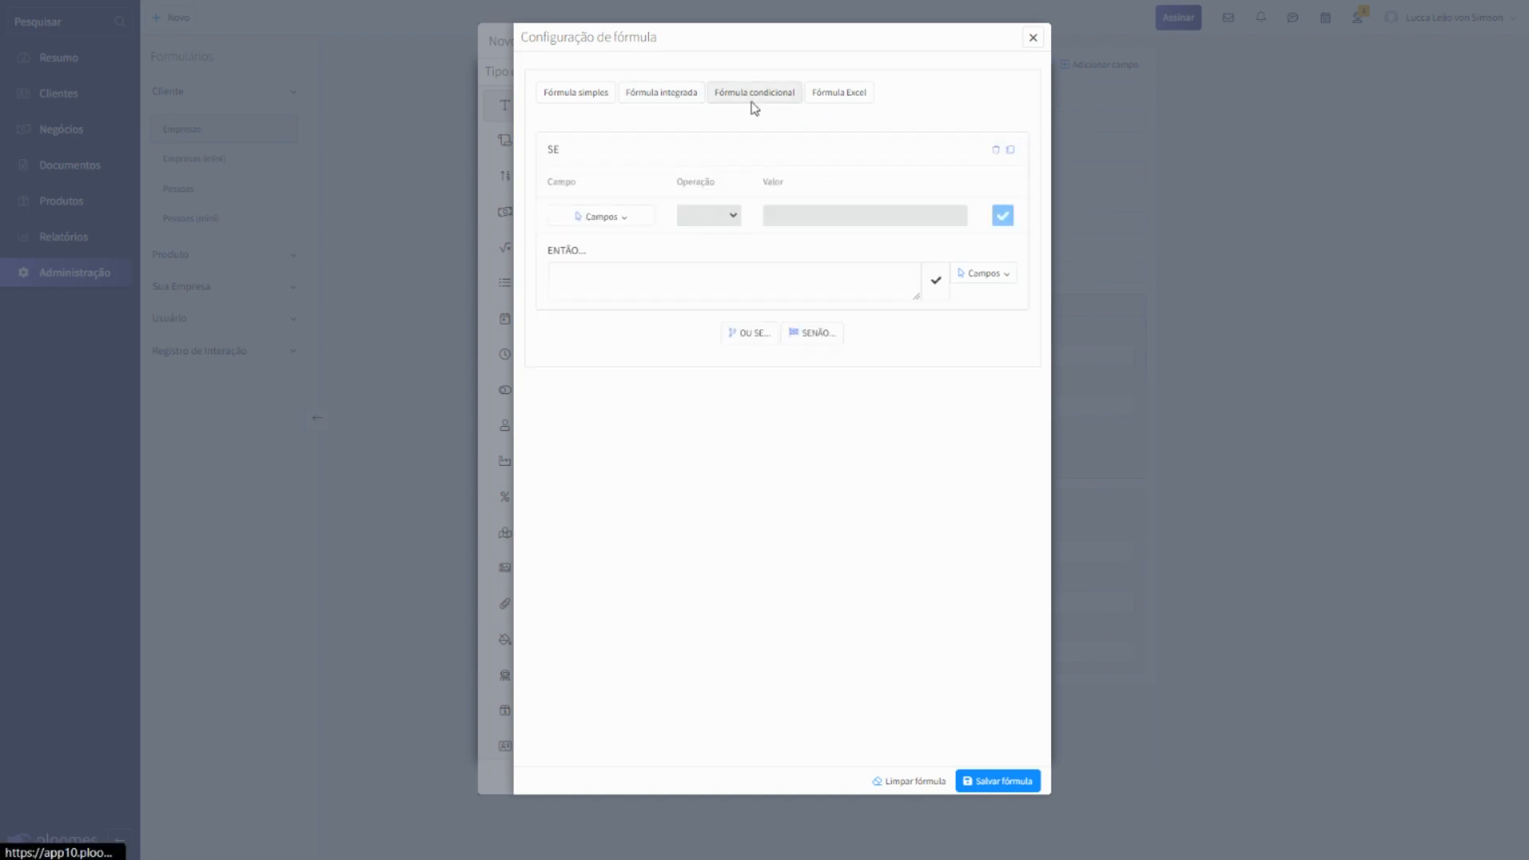
Step: Insert the ready-made if/else JS code into the simple formula
{"action": "left_click", "coordinate": [601, 100]}
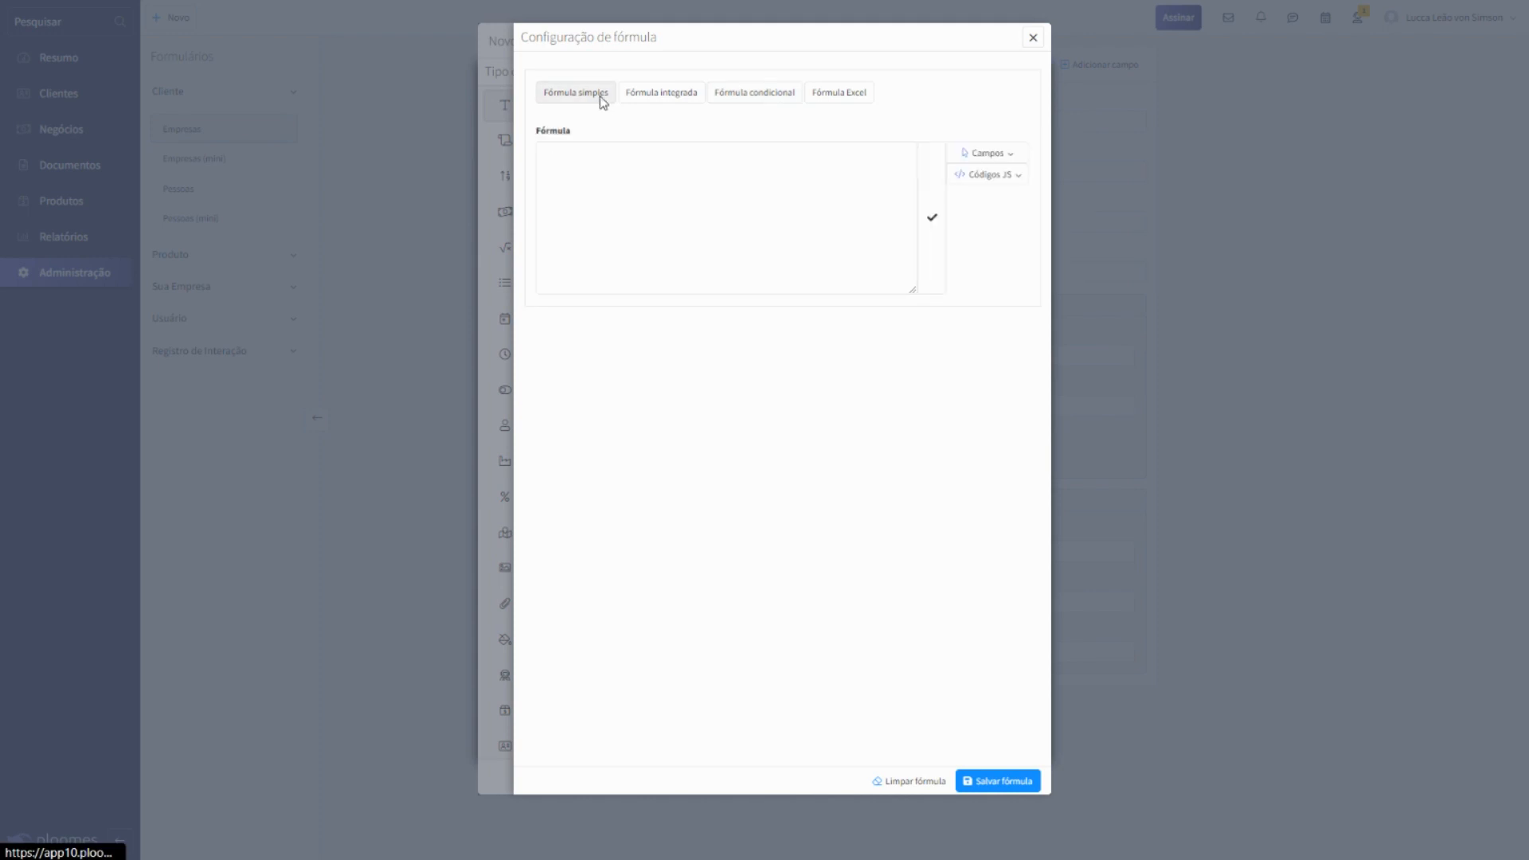
{"action": "left_click", "coordinate": [992, 179]}
{"action": "left_click", "coordinate": [914, 280]}
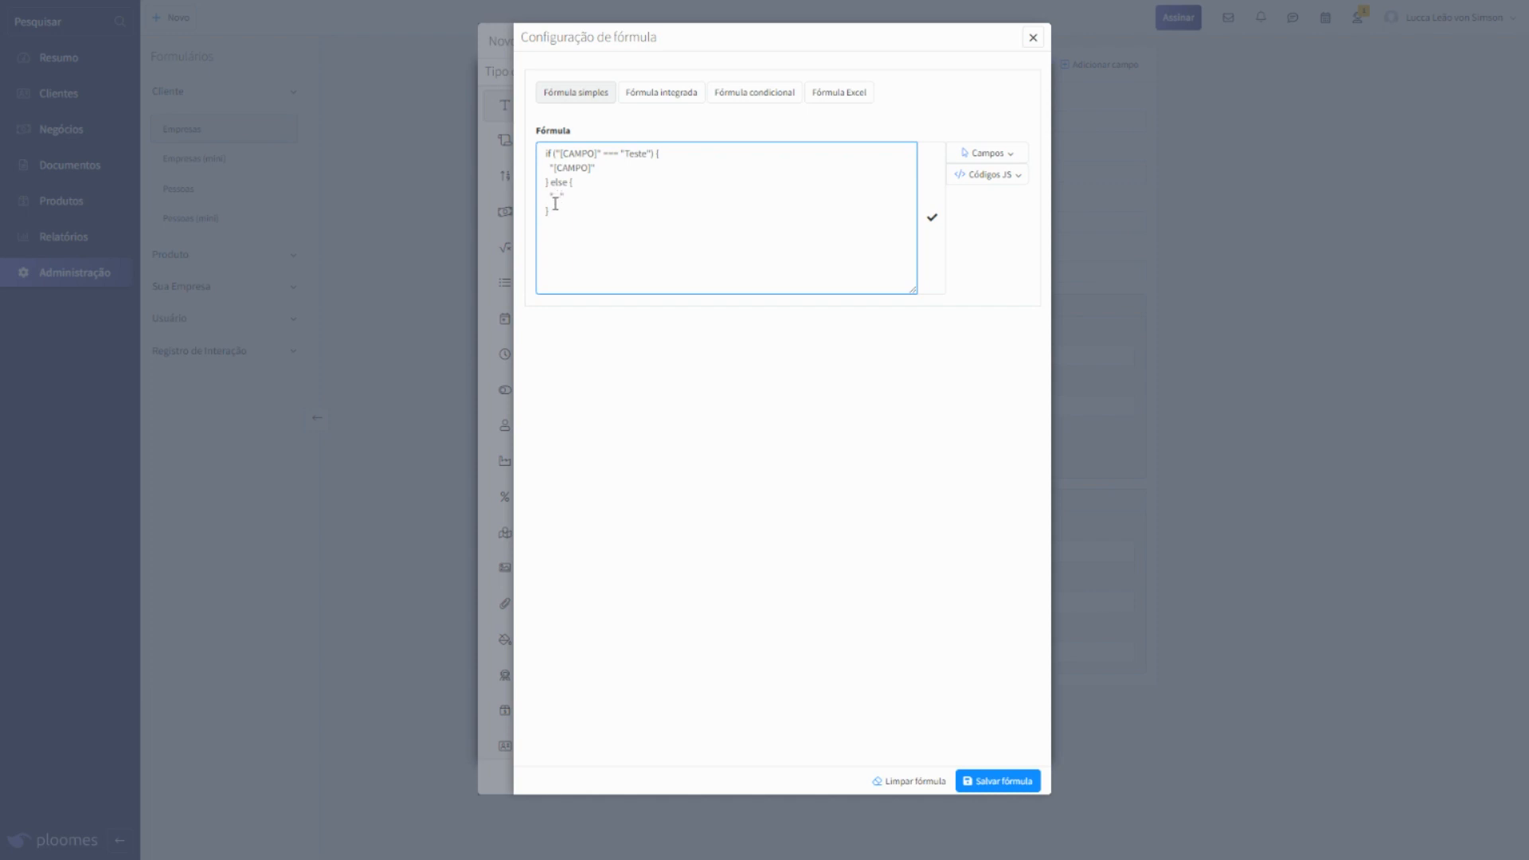
Step: In Fórmula condicional, add an SE condition requiring the client's CEP field to be Igual a 00000-000
{"action": "left_click", "coordinate": [758, 96]}
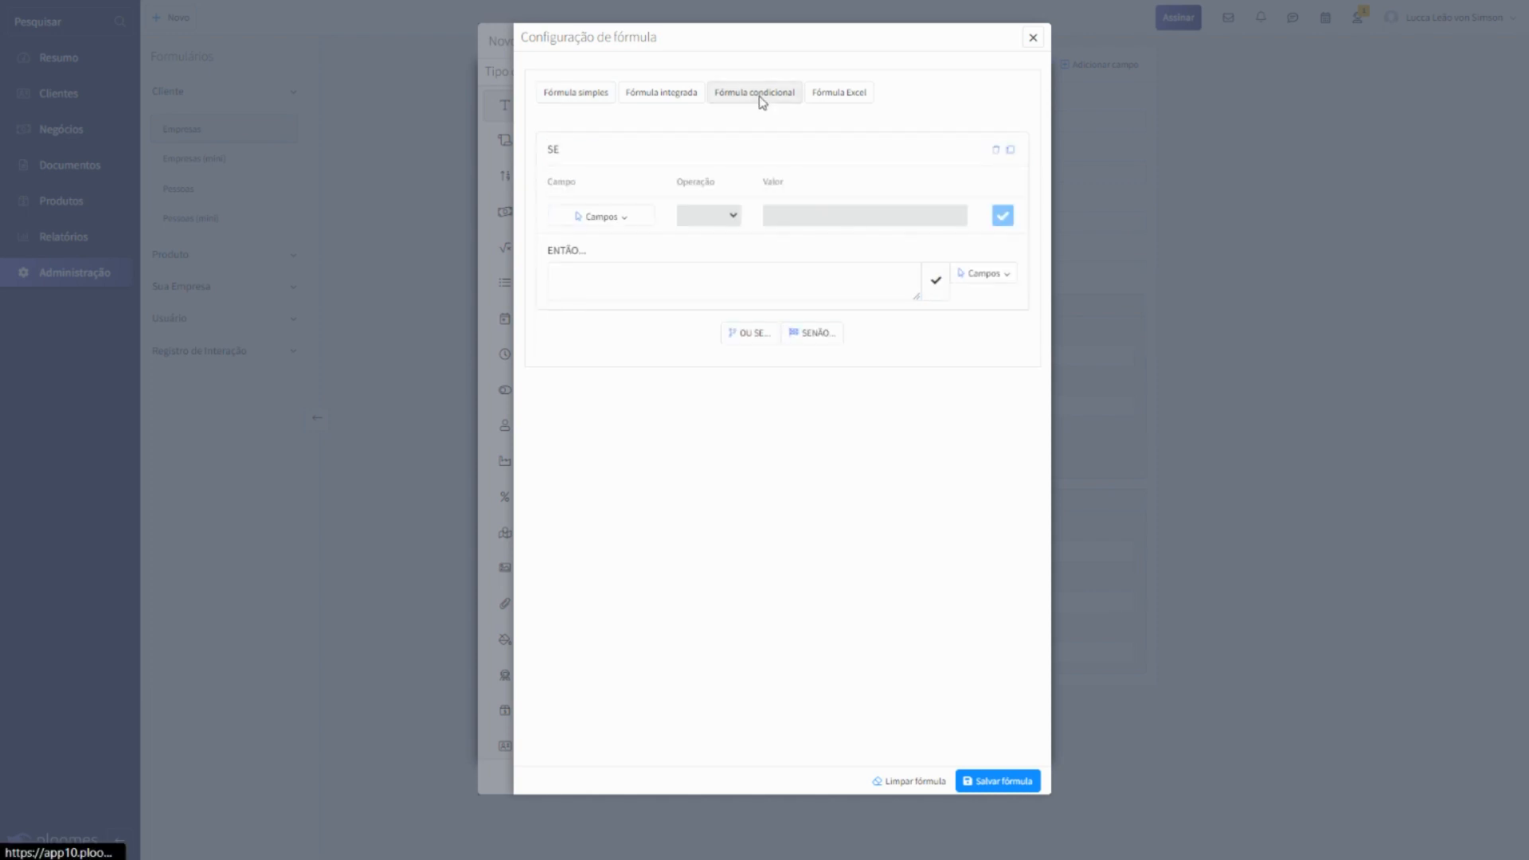
{"action": "left_click", "coordinate": [601, 216]}
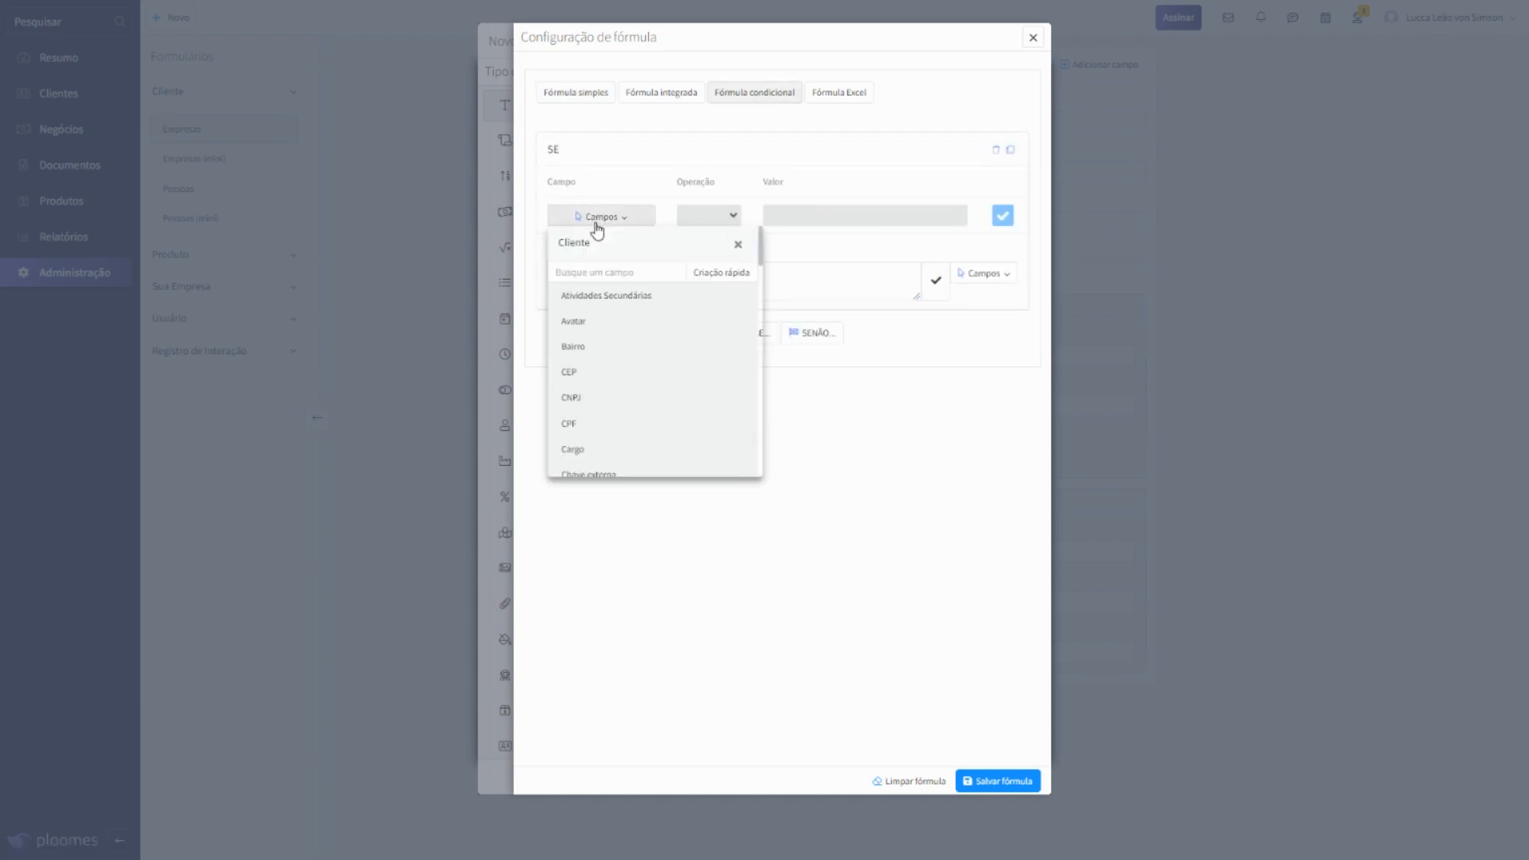
{"action": "left_click", "coordinate": [610, 371]}
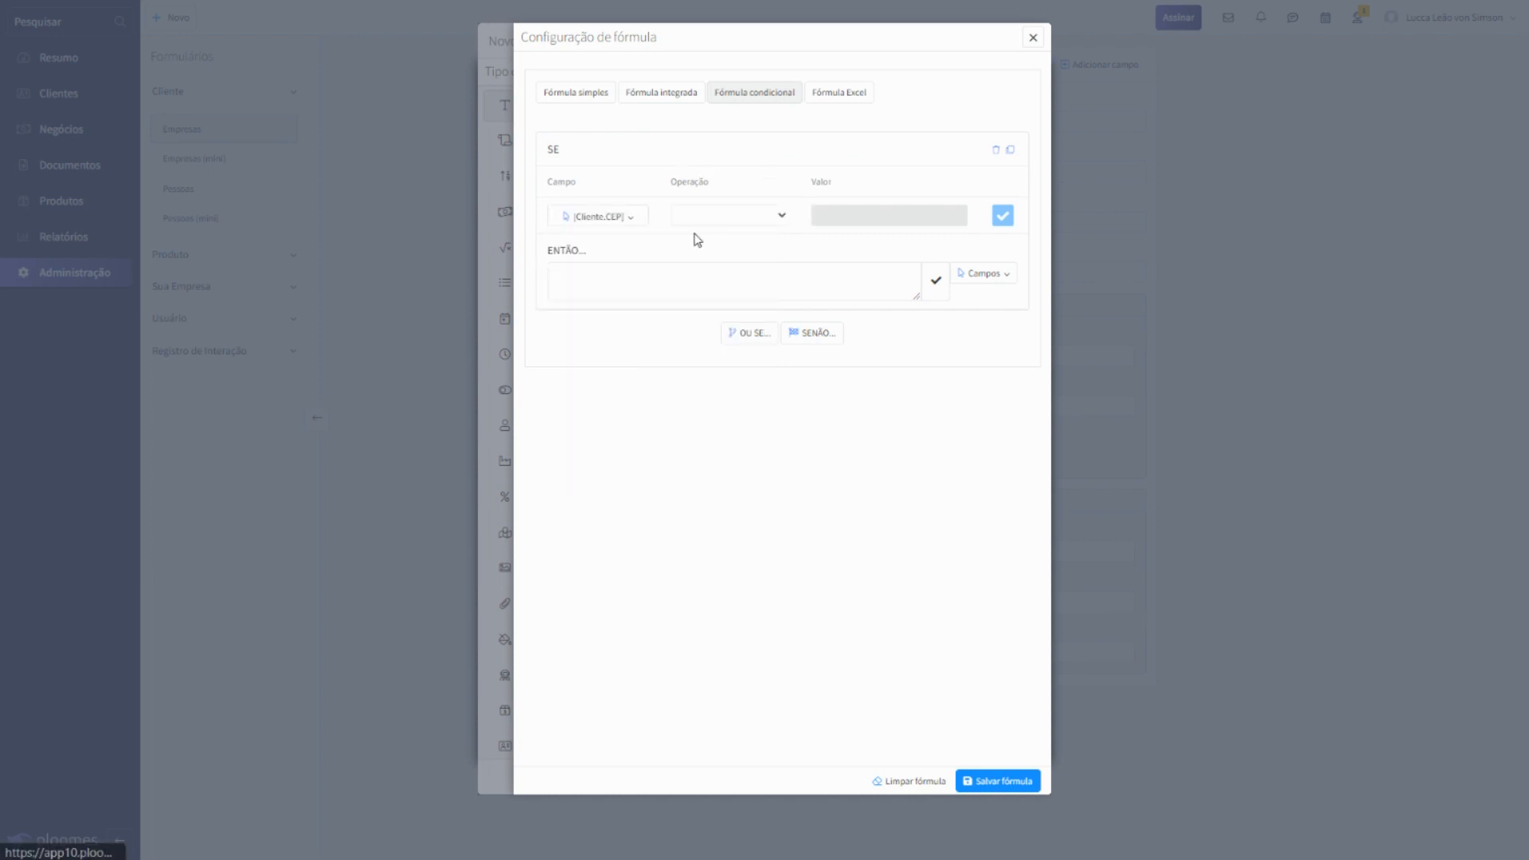
{"action": "left_click", "coordinate": [697, 223]}
{"action": "left_click", "coordinate": [699, 252]}
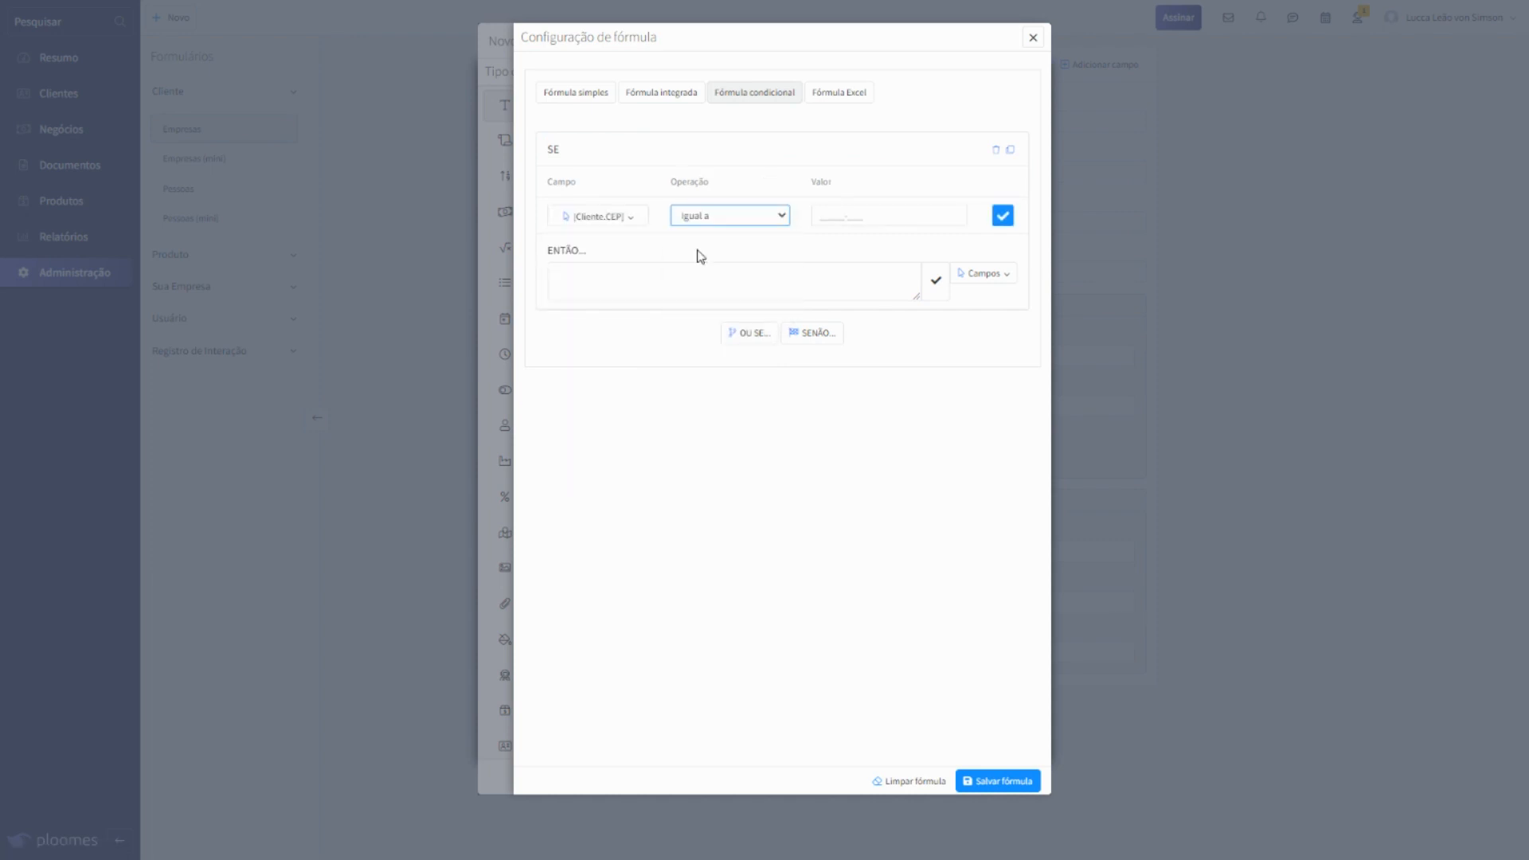
{"action": "left_click", "coordinate": [822, 217]}
{"action": "type", "text": "000000000"}
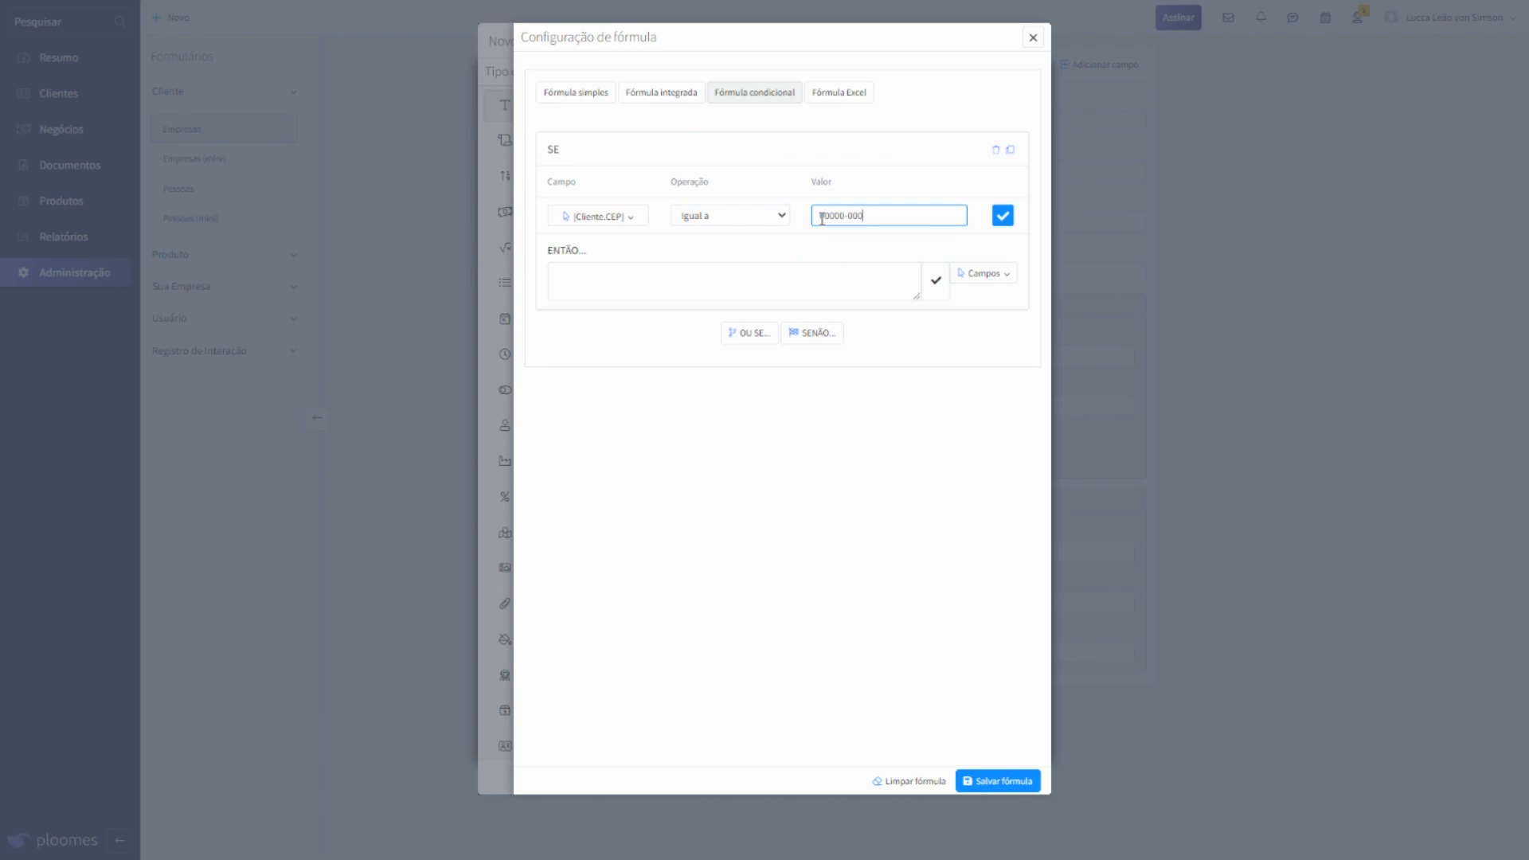
{"action": "left_click", "coordinate": [1001, 220]}
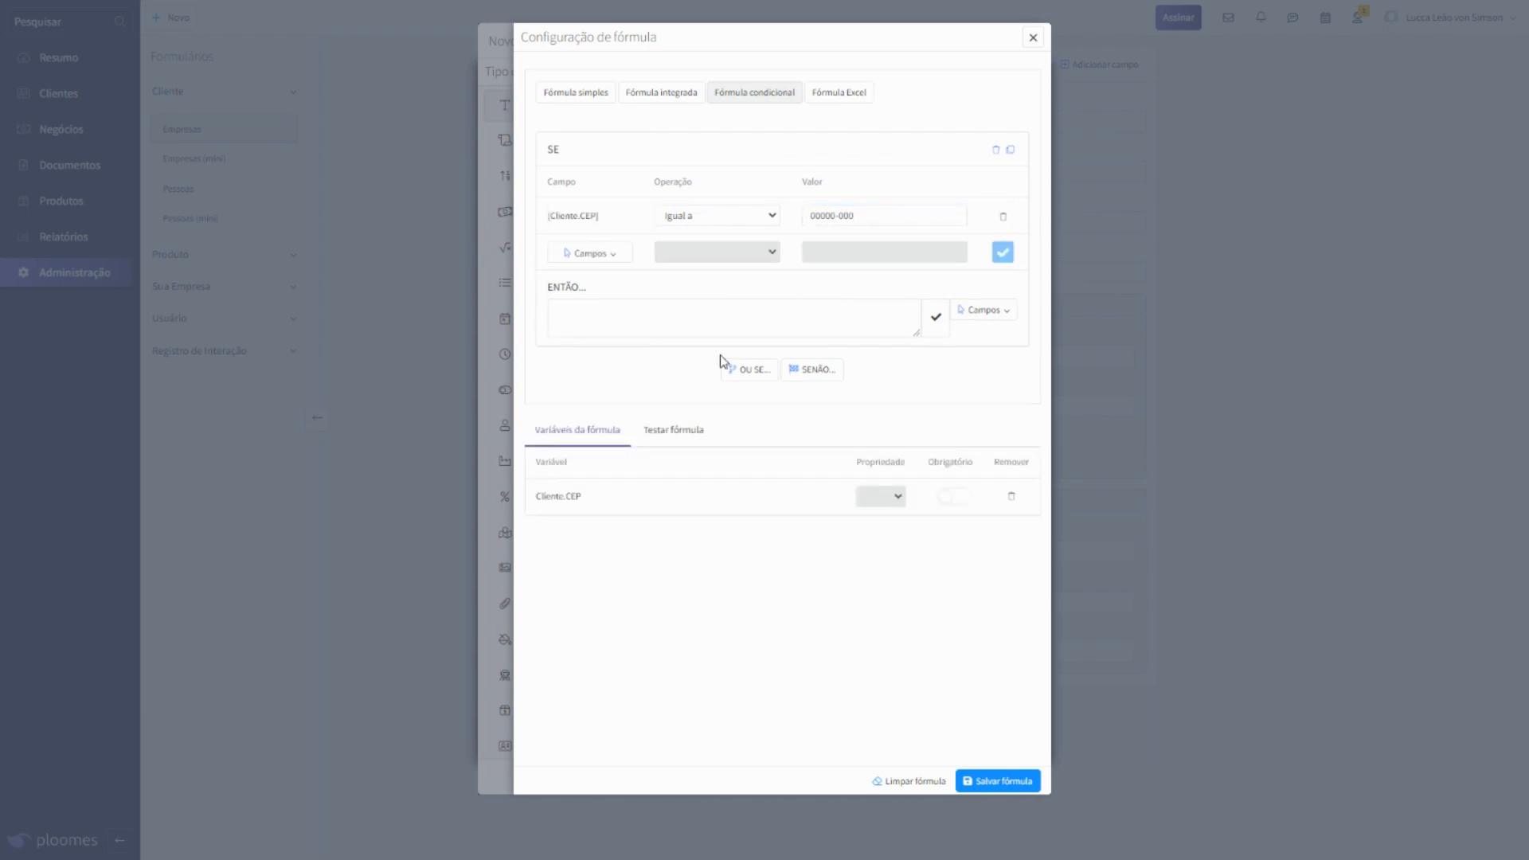
Step: Add an OU SE block and a SENÃO block to the conditional formula
{"action": "left_click", "coordinate": [735, 323]}
{"action": "left_click", "coordinate": [745, 373]}
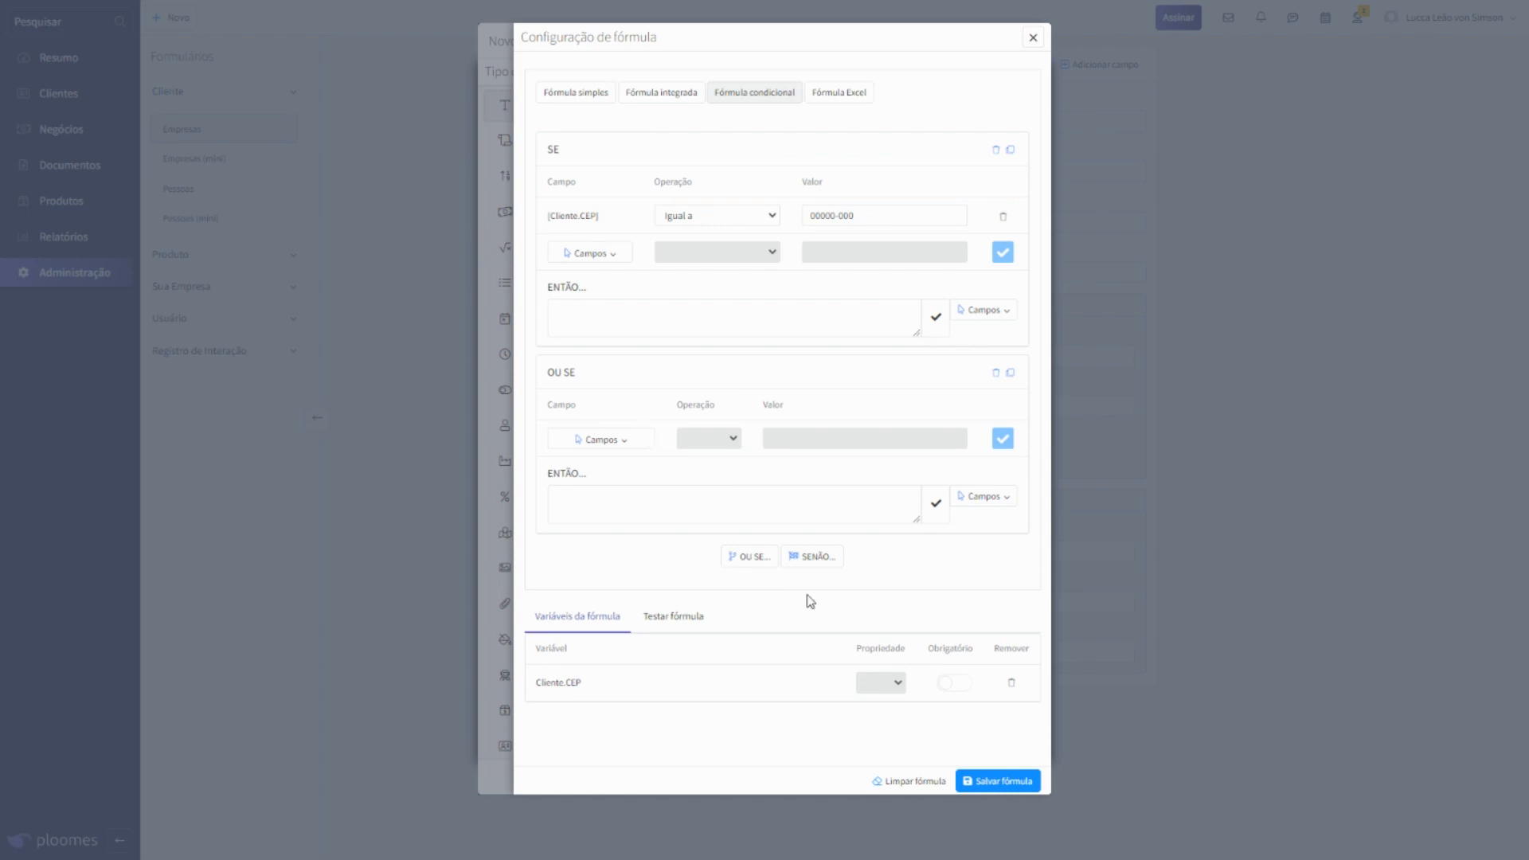
{"action": "left_click", "coordinate": [816, 556]}
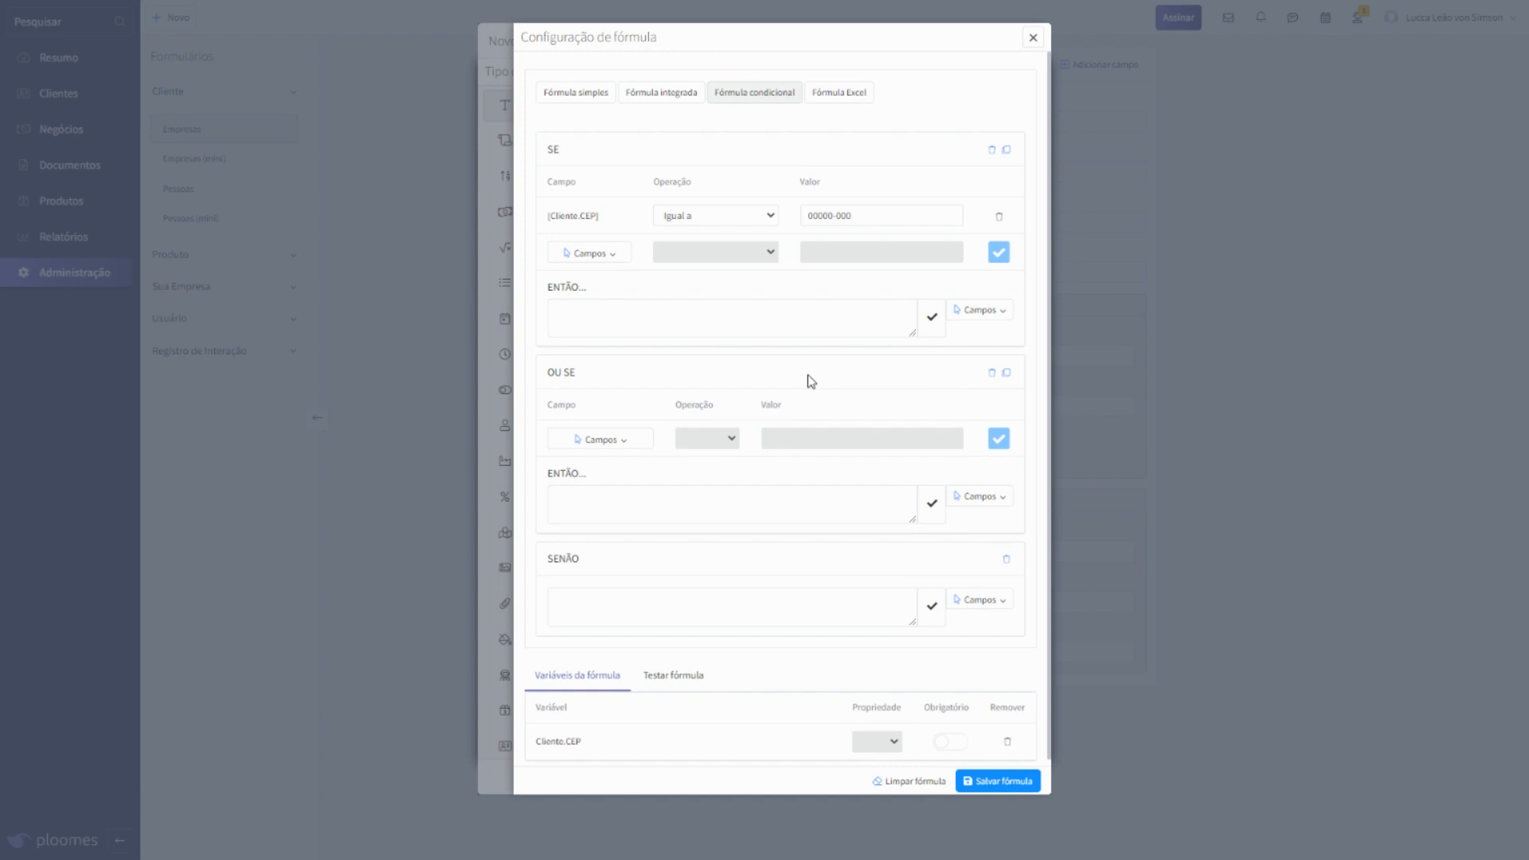
Step: View the Fórmula Excel settings, then close the formula configuration without saving
{"action": "left_click", "coordinate": [831, 96]}
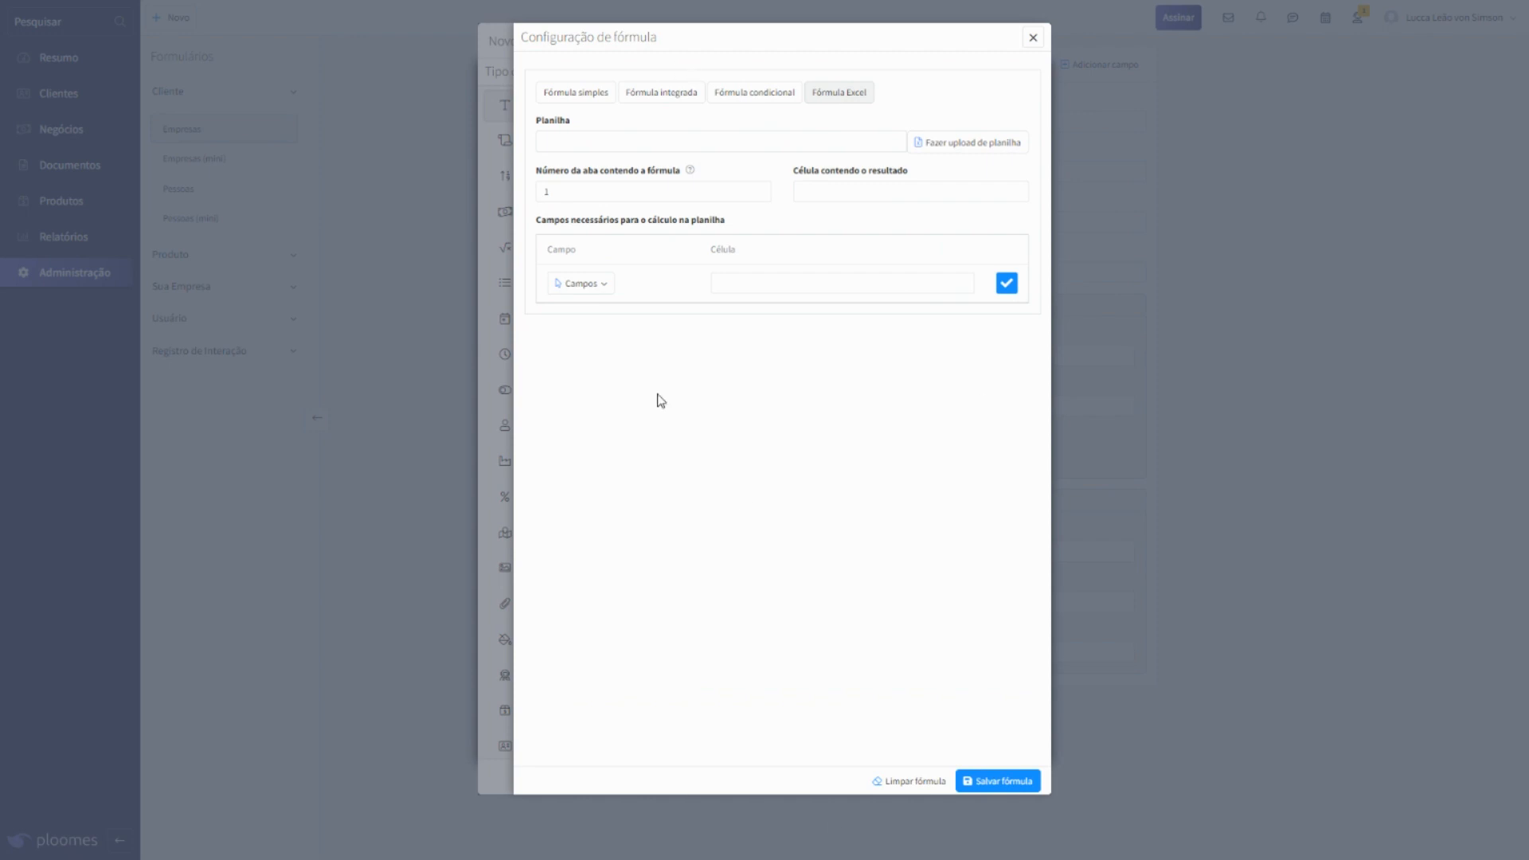
{"action": "left_click", "coordinate": [1032, 40]}
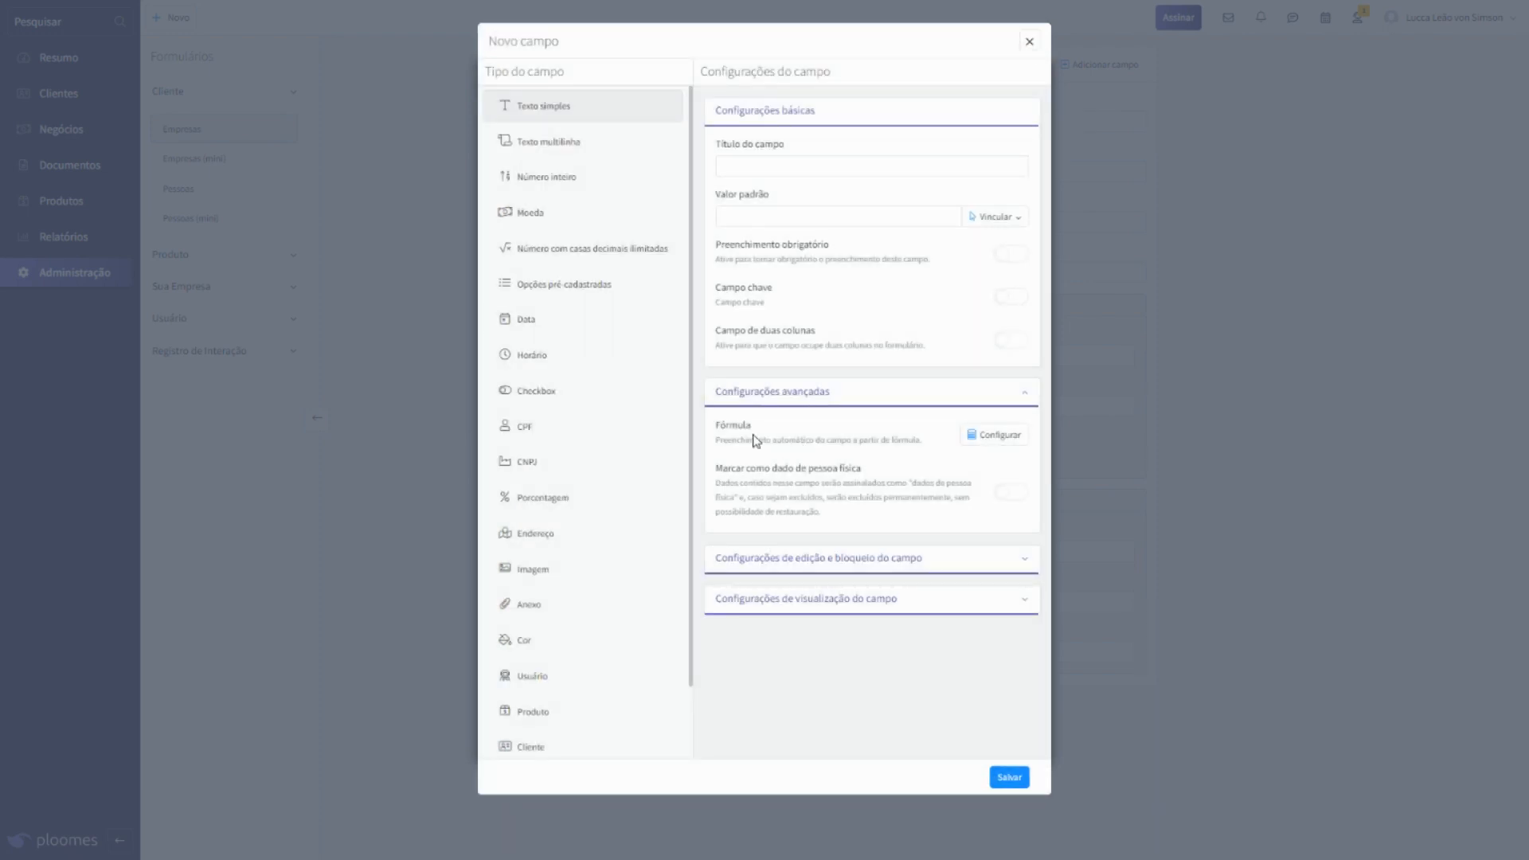
{"action": "double_click", "coordinate": [750, 430]}
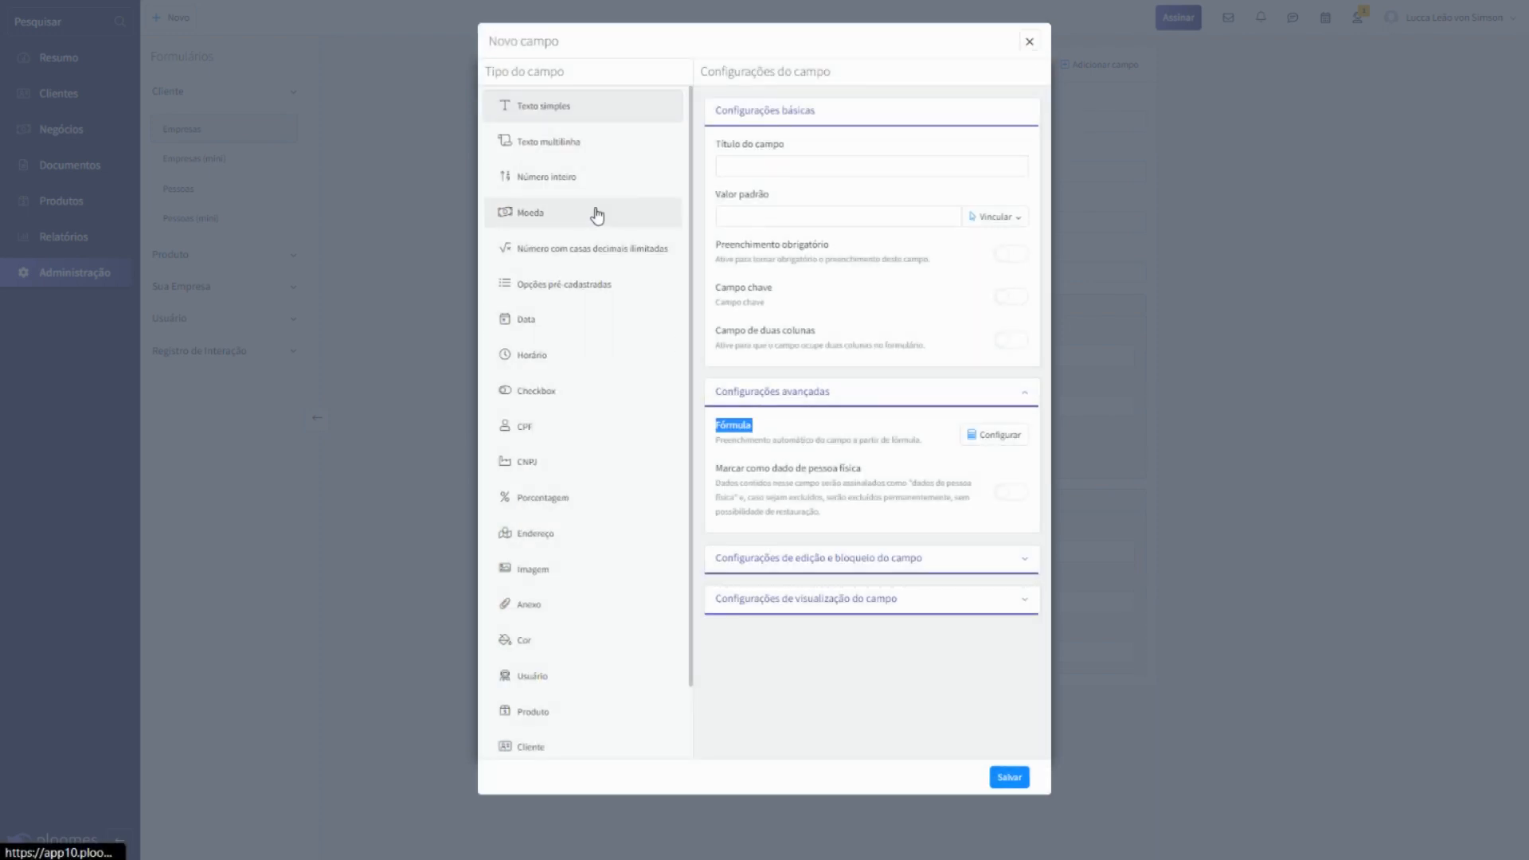
Step: Choose the Opções pré-cadastradas field type and open Filtro por fórmula for Limitar itens listados
{"action": "left_click", "coordinate": [584, 285]}
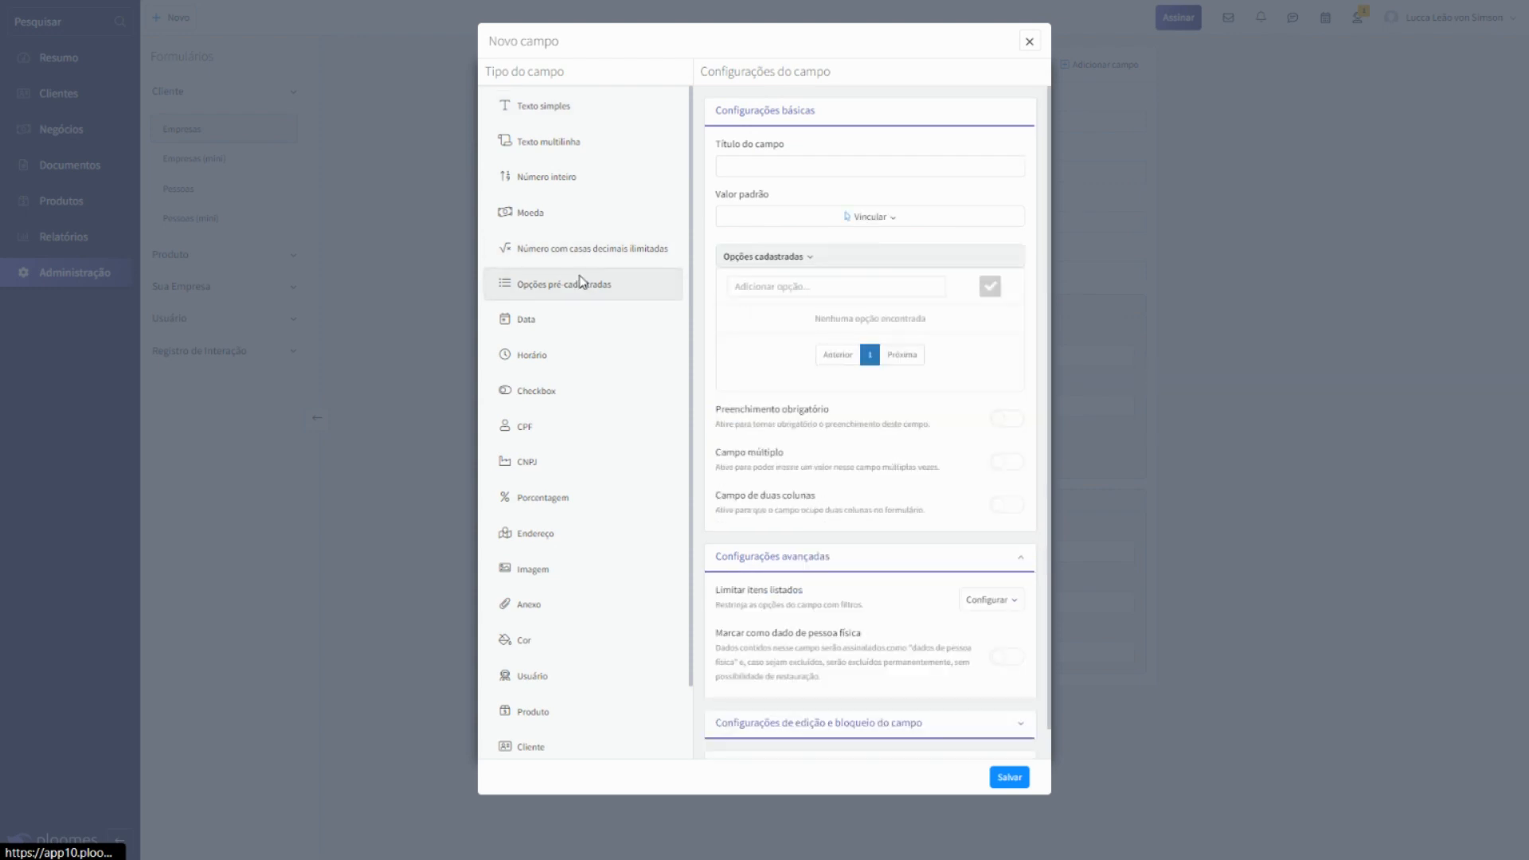
{"action": "scroll", "coordinate": [943, 529], "scroll_direction": "down", "scroll_amount": 1}
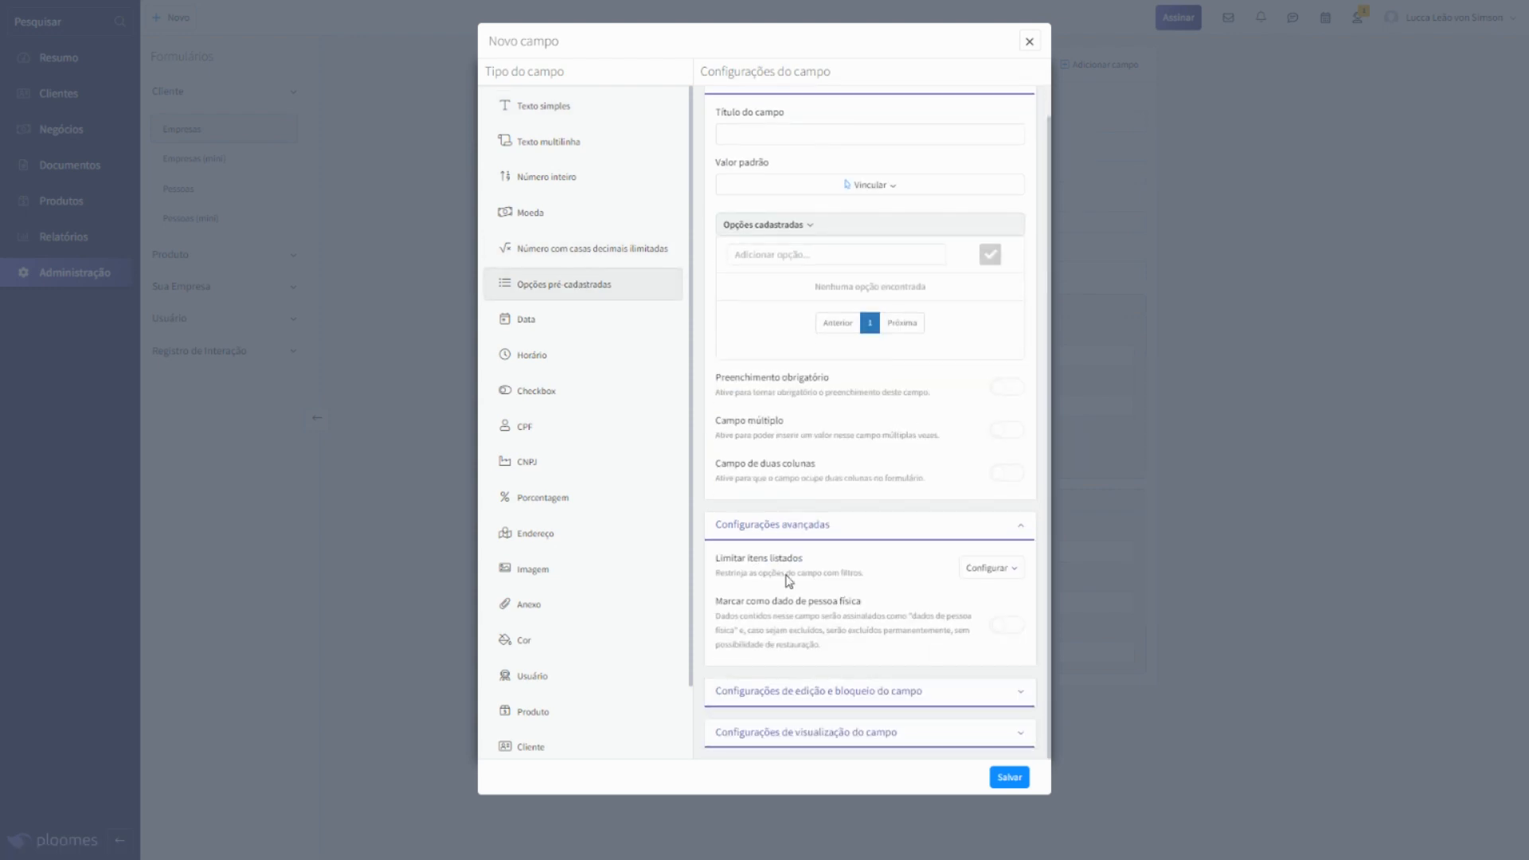
{"action": "triple_click", "coordinate": [761, 559]}
{"action": "left_click", "coordinate": [988, 571]}
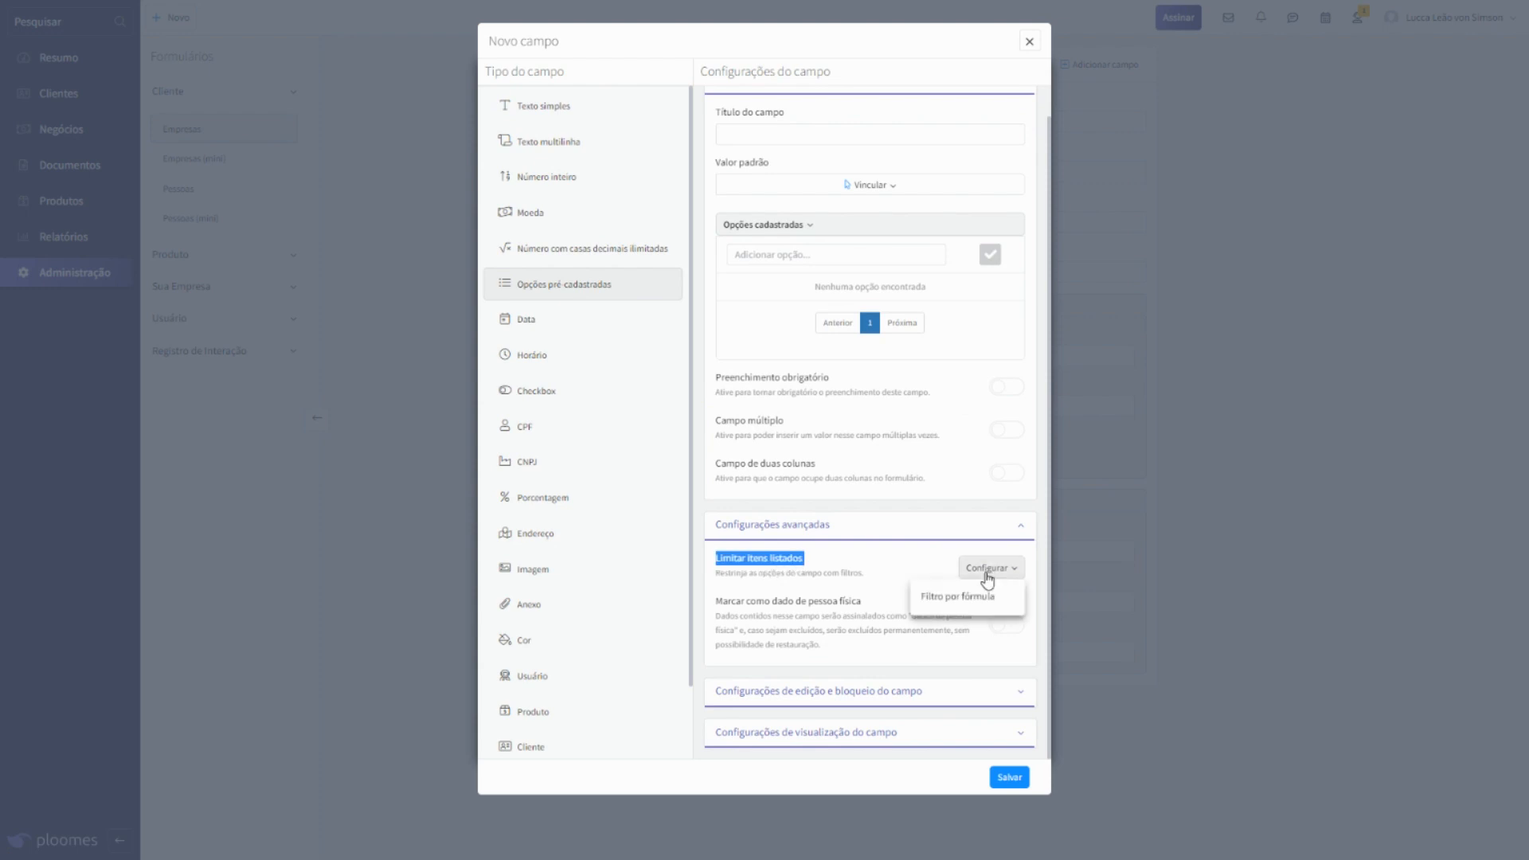
{"action": "left_click", "coordinate": [959, 600]}
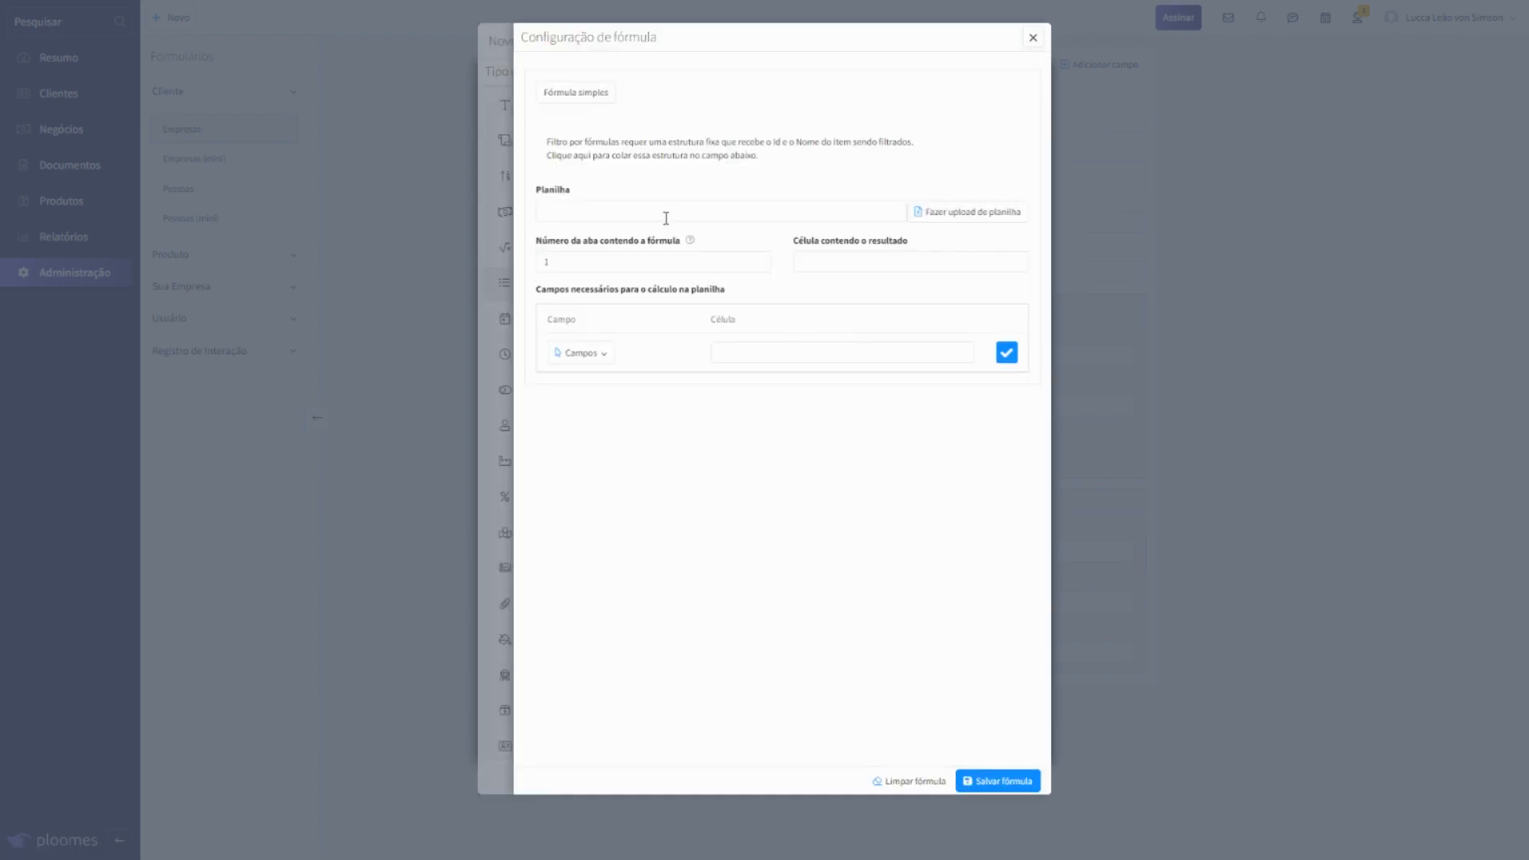
Step: View the Fórmula simples editor of the item filter, then close it without saving
{"action": "left_click", "coordinate": [598, 99]}
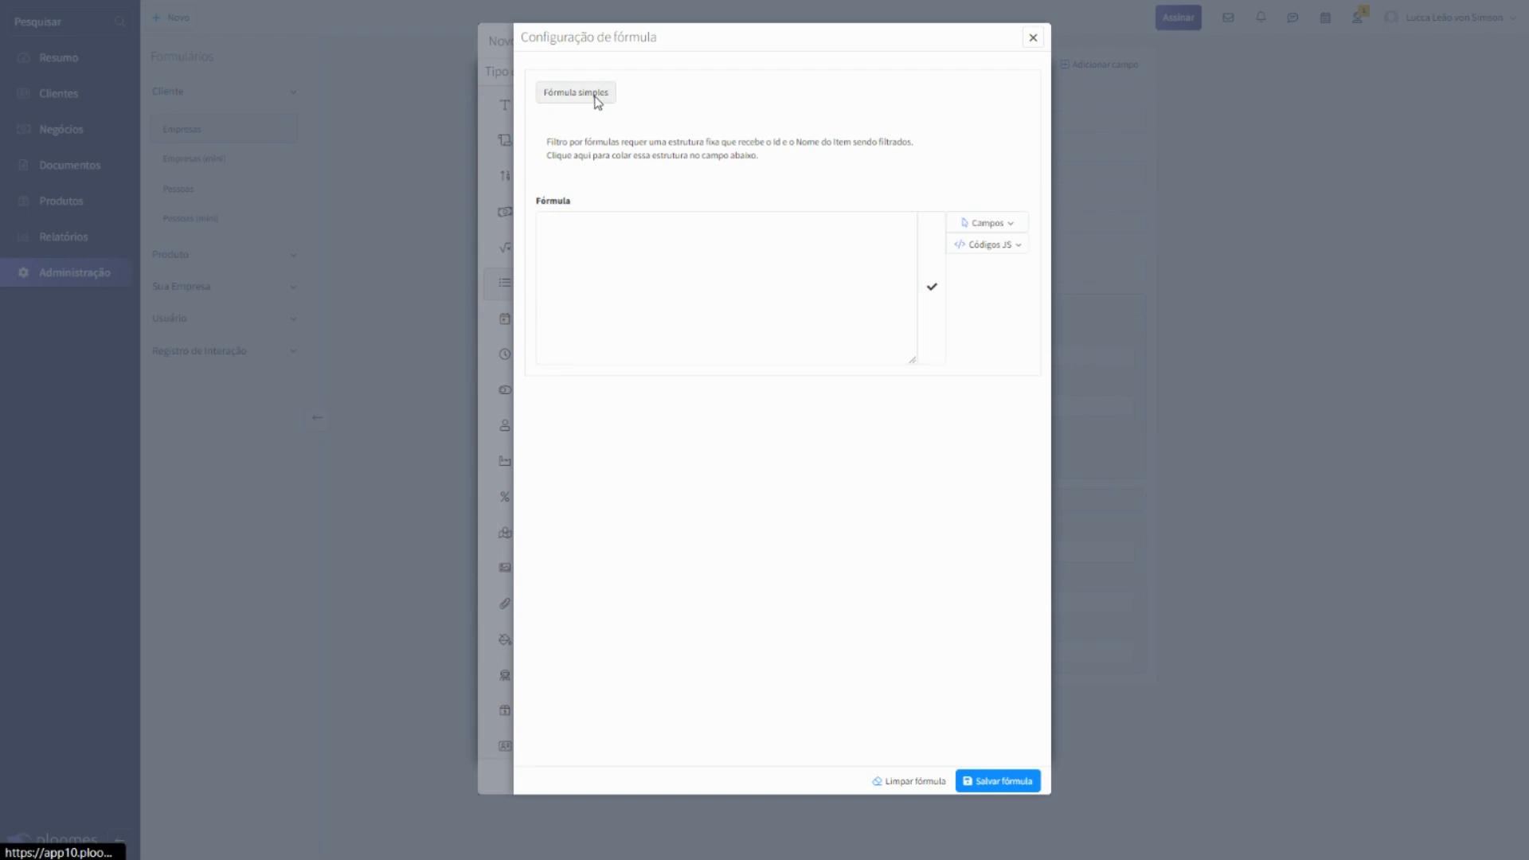
{"action": "left_click", "coordinate": [629, 281]}
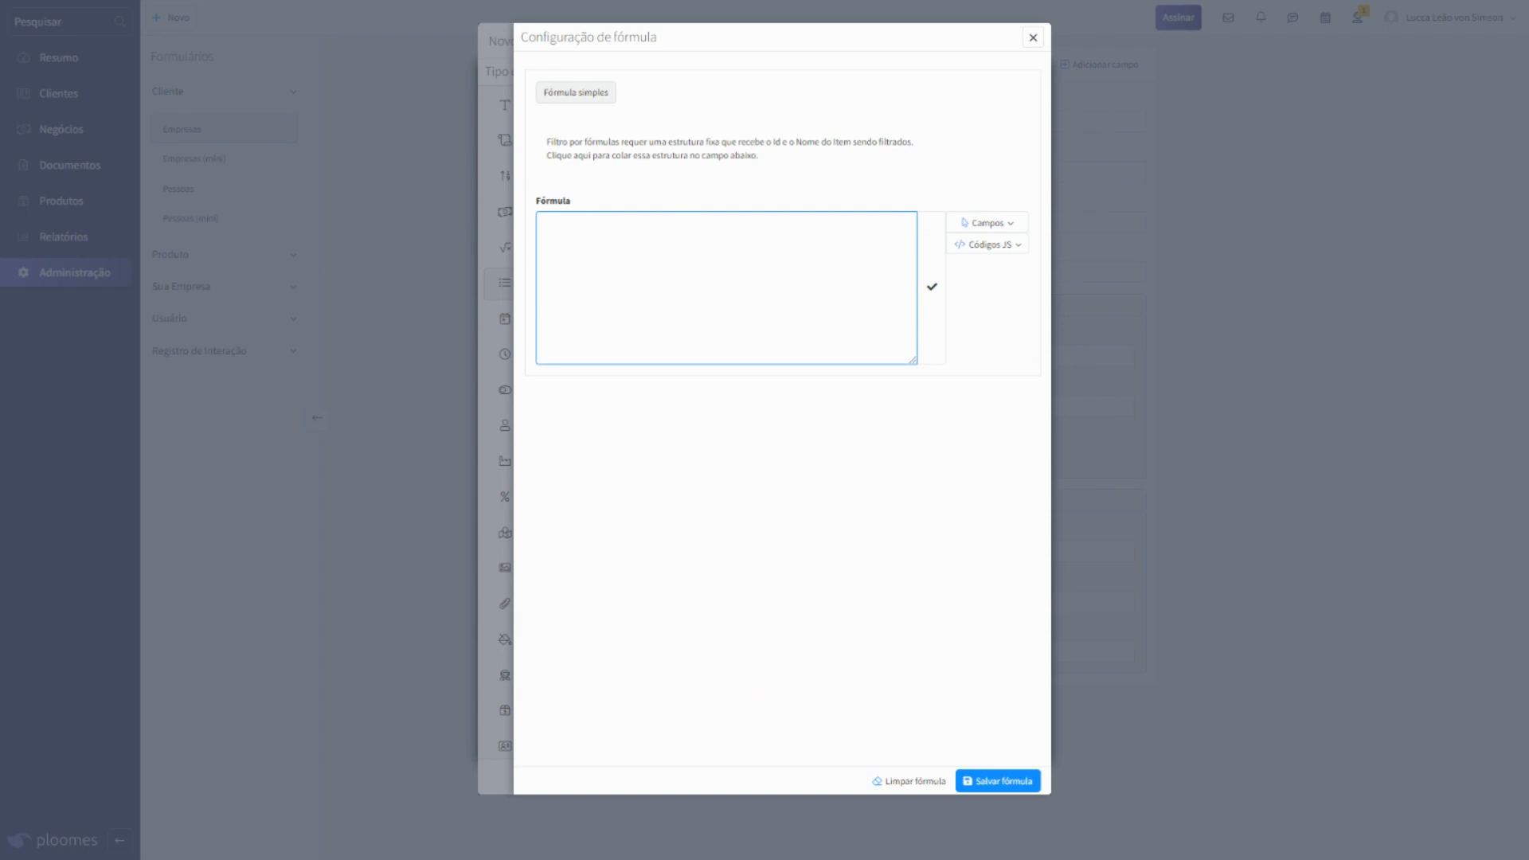
{"action": "key", "text": "alt+Tab"}
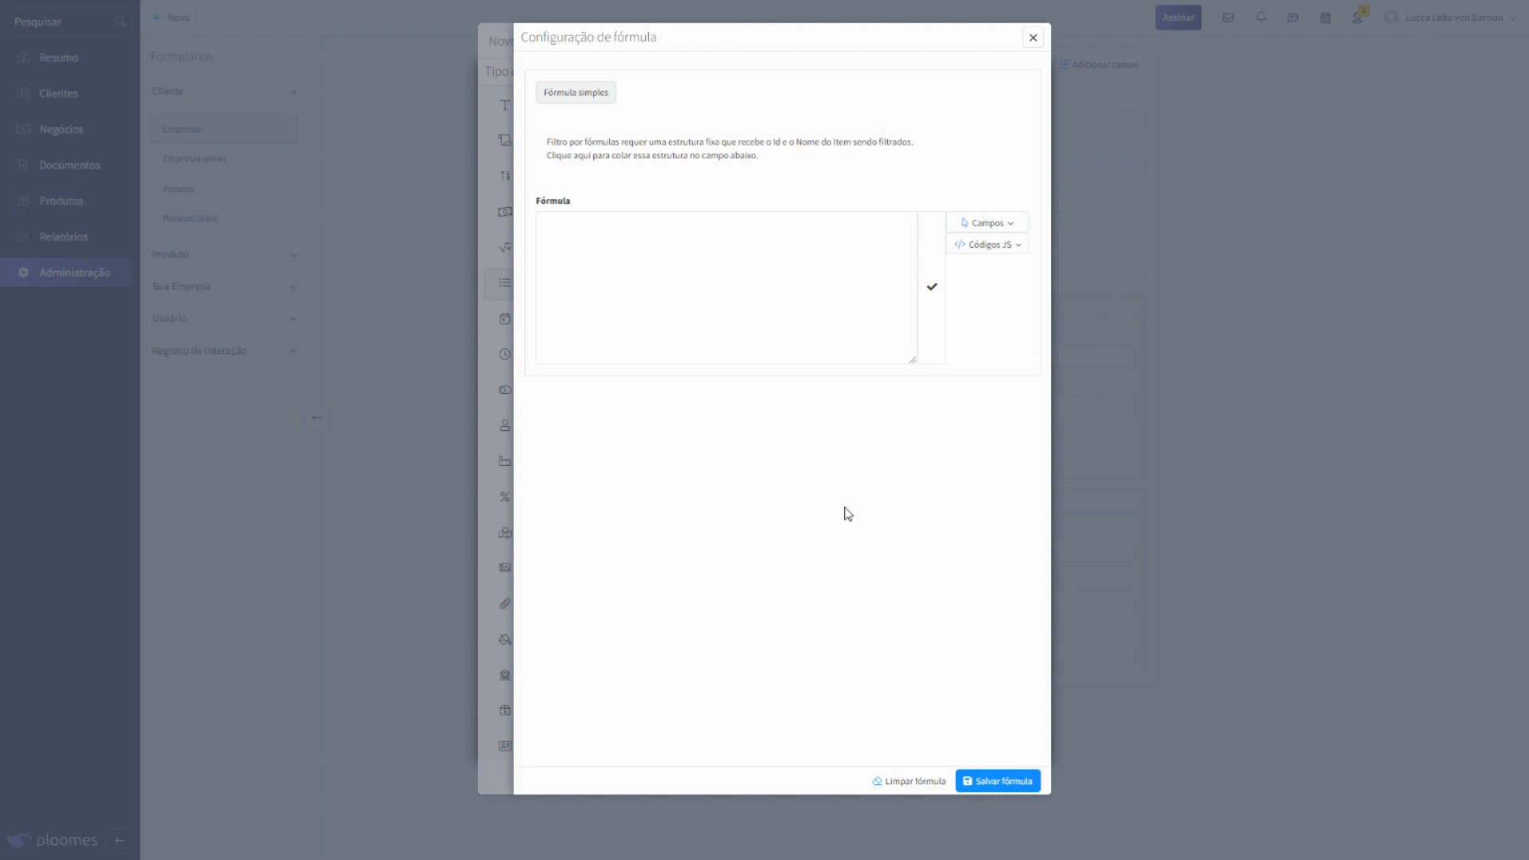
{"action": "left_click", "coordinate": [1034, 38]}
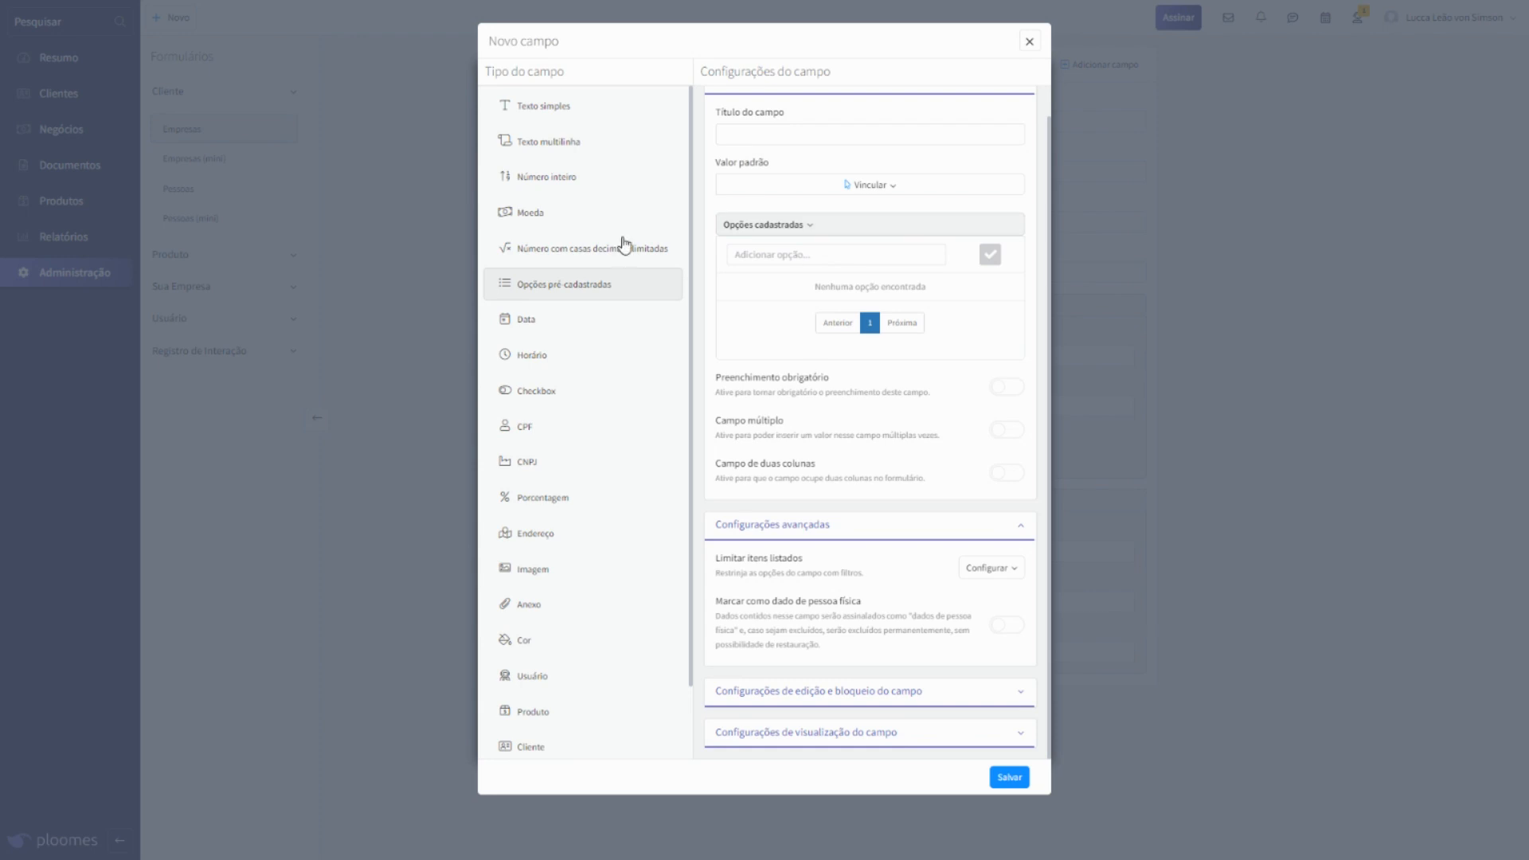
Step: Return to the Texto simples field type, examine Marcar como dado de pessoa física, and collapse Configurações avançadas
{"action": "left_click", "coordinate": [626, 104]}
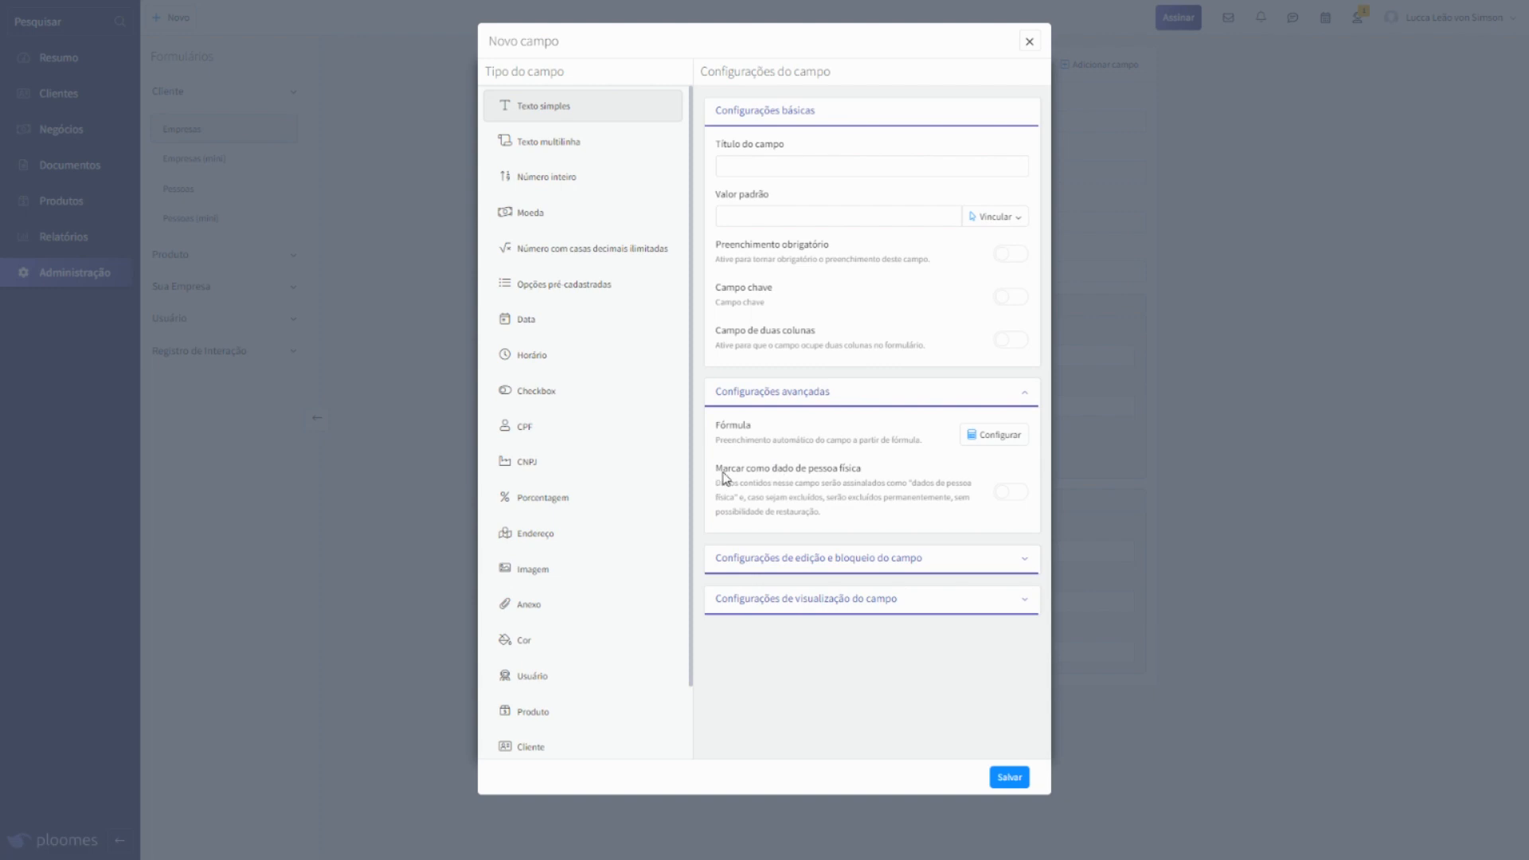
{"action": "left_click_drag", "start_coordinate": [723, 469], "coordinate": [859, 490]}
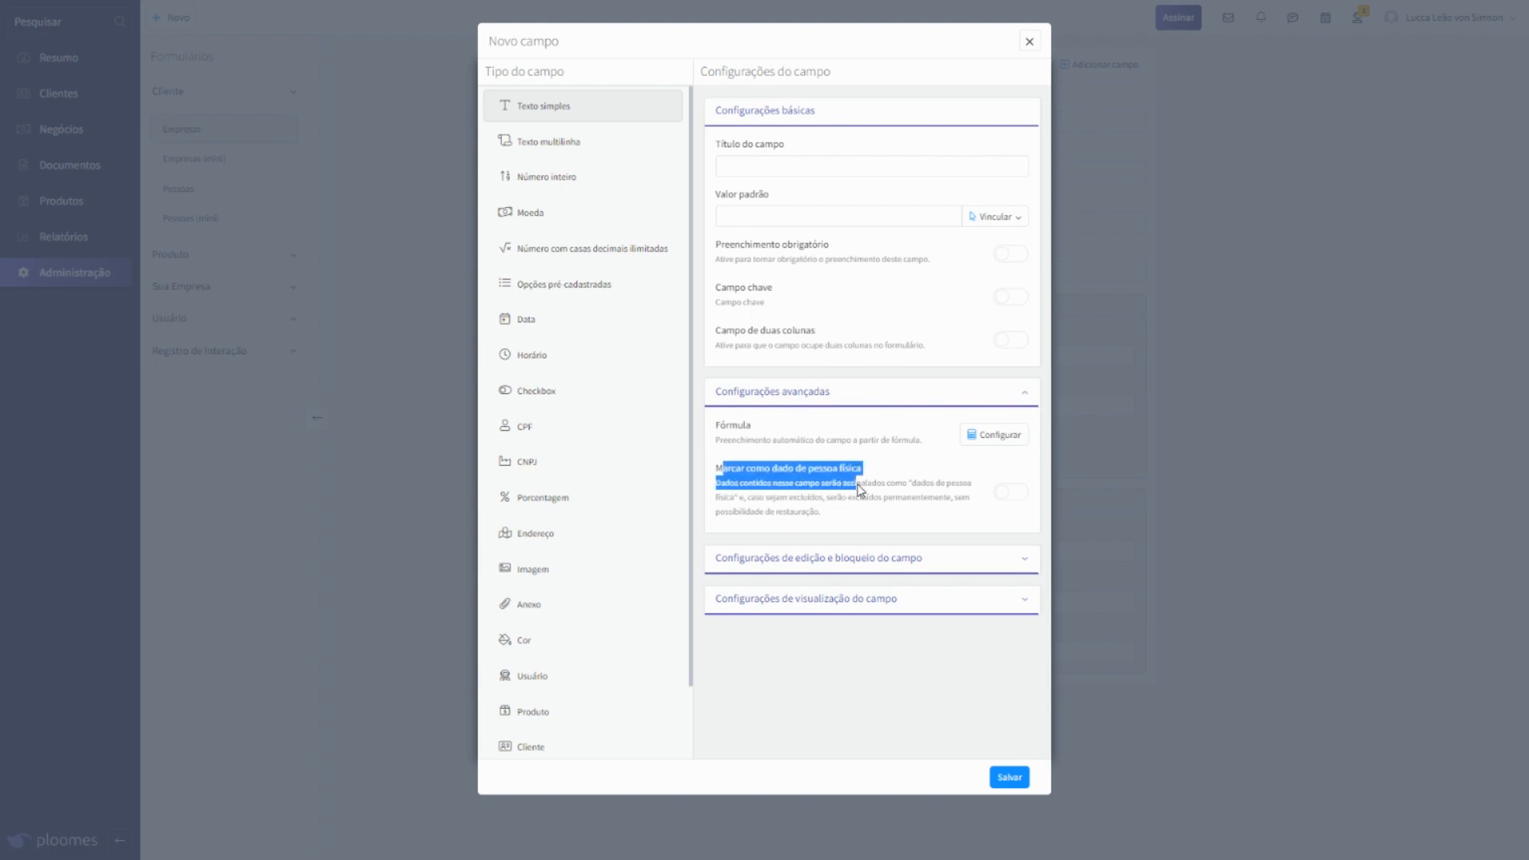
{"action": "double_click", "coordinate": [864, 480]}
{"action": "triple_click", "coordinate": [853, 465]}
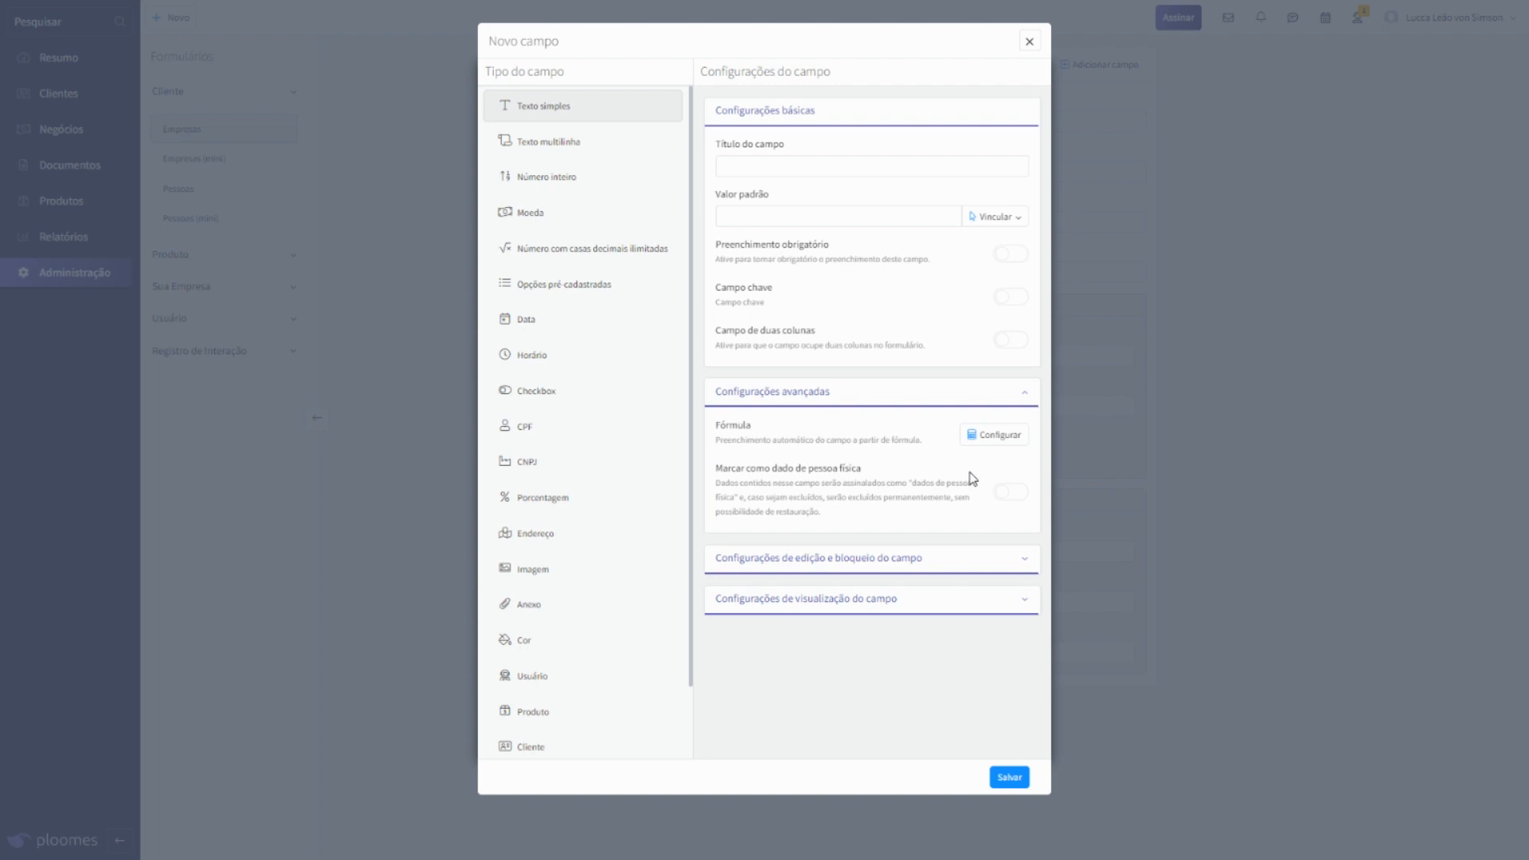
{"action": "left_click", "coordinate": [966, 399]}
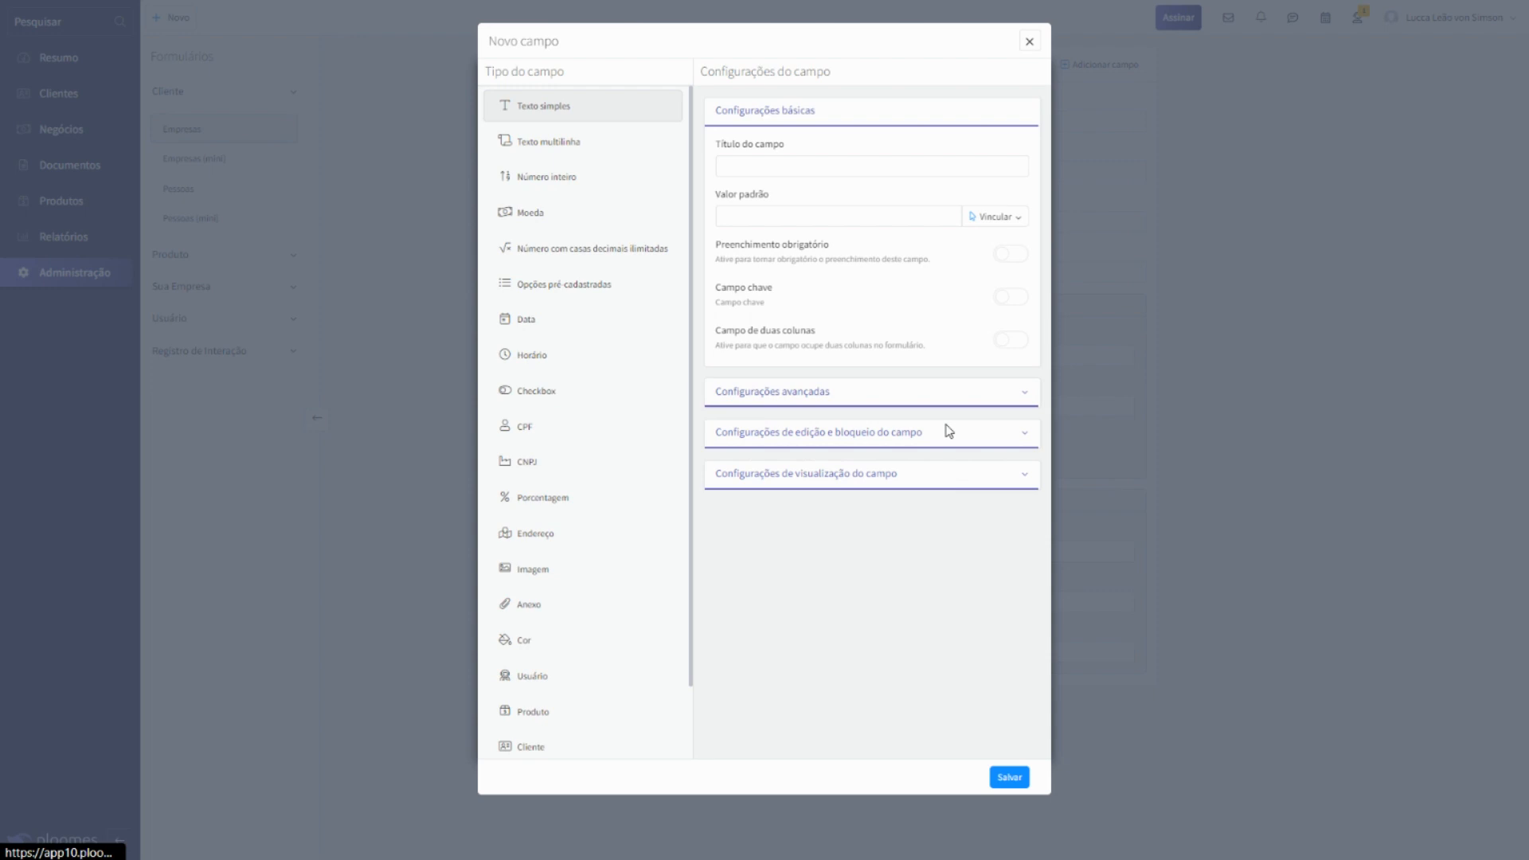
Step: Expand Configurações de edição e bloqueio do campo and view who can be chosen under Edição restrita
{"action": "left_click", "coordinate": [942, 431]}
{"action": "scroll", "coordinate": [944, 435], "scroll_direction": "down", "scroll_amount": 1}
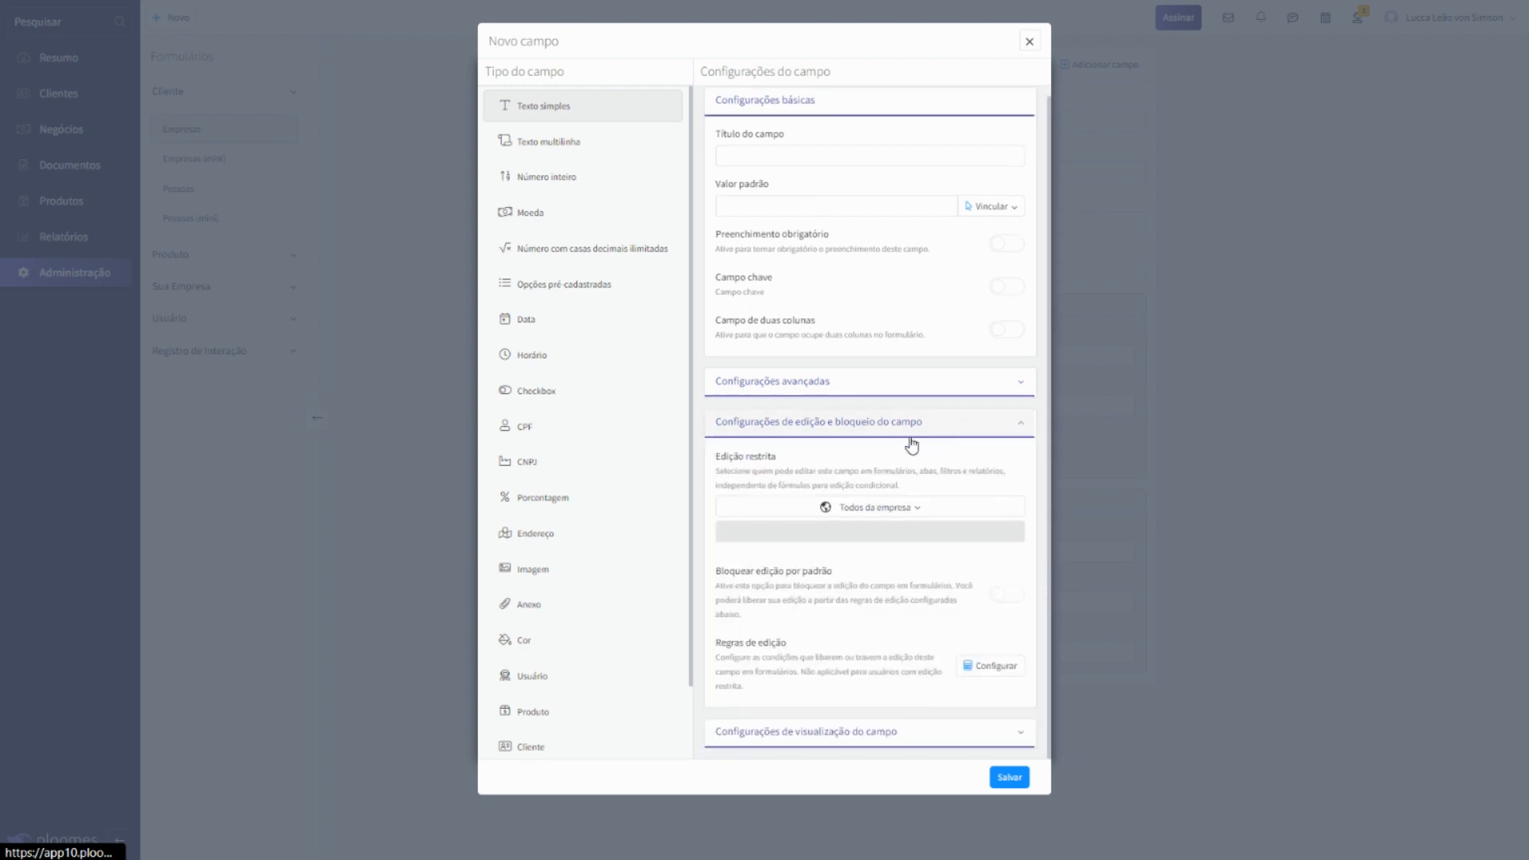
{"action": "left_click", "coordinate": [853, 506]}
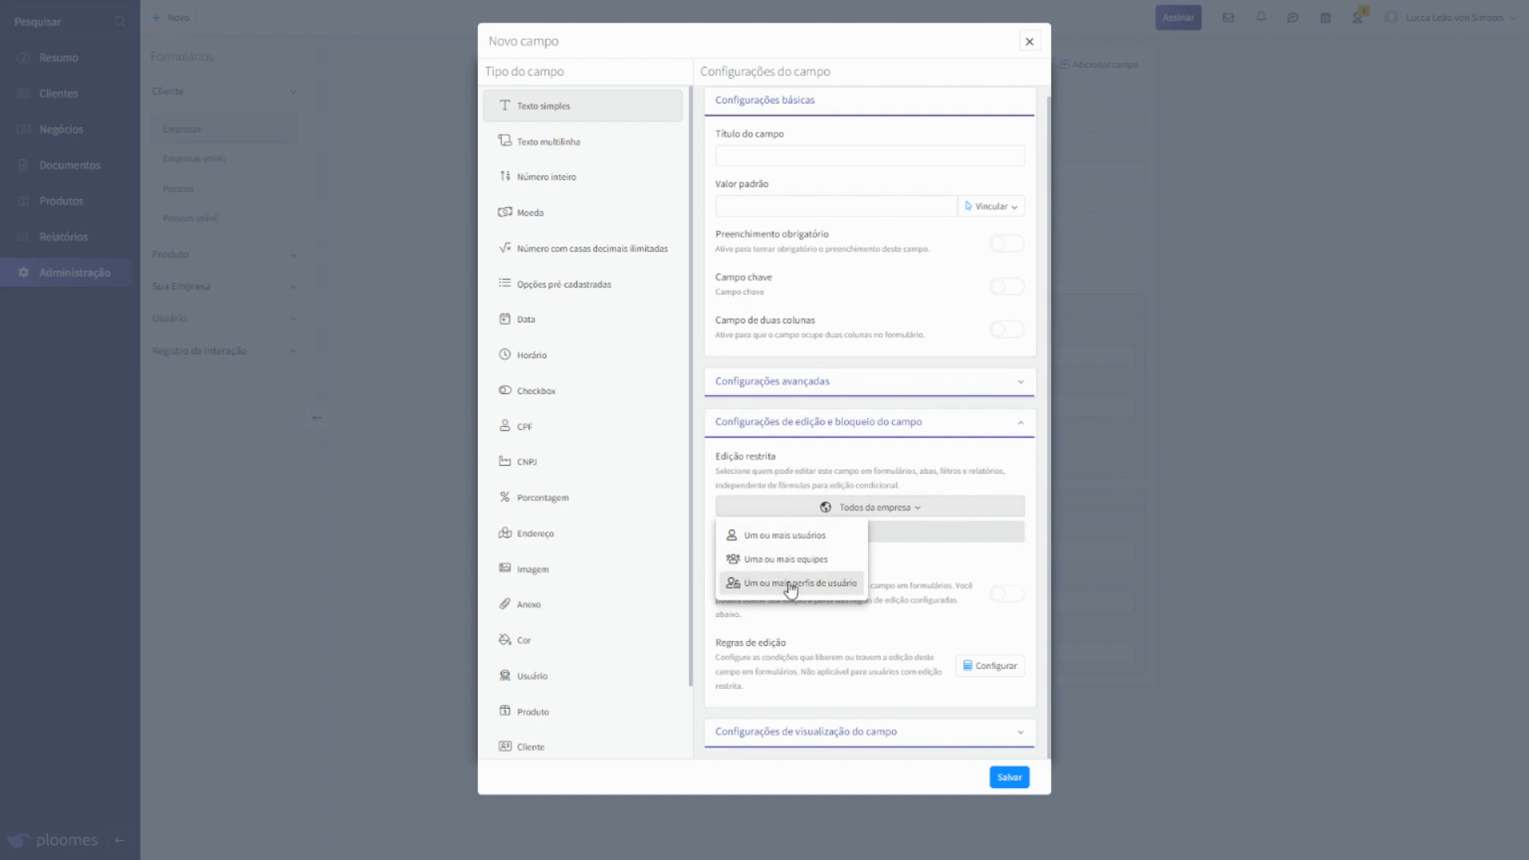
{"action": "left_click", "coordinate": [877, 490]}
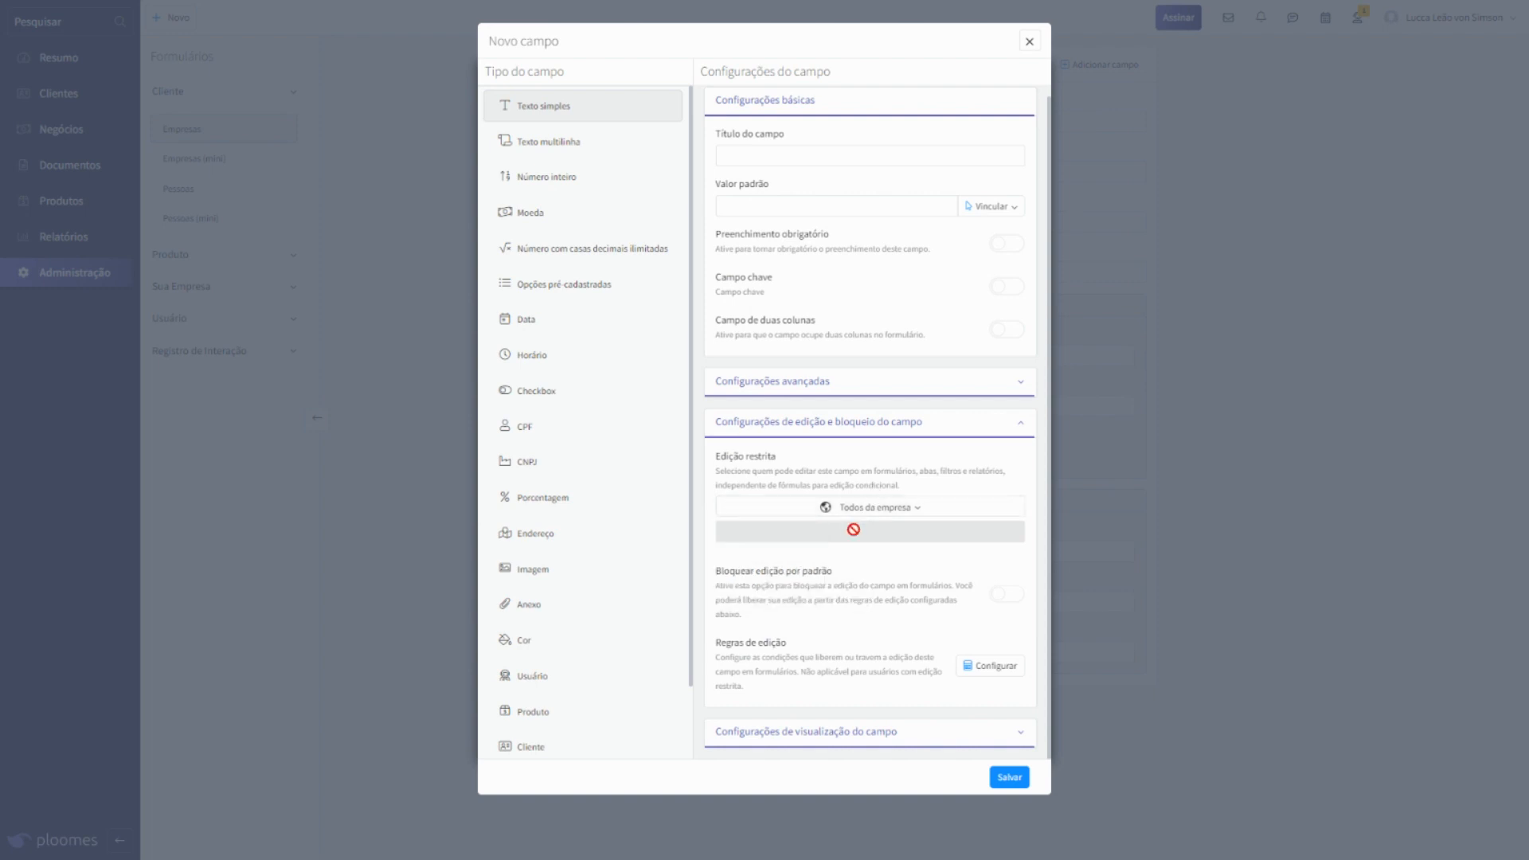
Step: Turn on Bloquear edição por padrão and read the description of Regras de edição
{"action": "left_click_drag", "start_coordinate": [763, 589], "coordinate": [894, 616]}
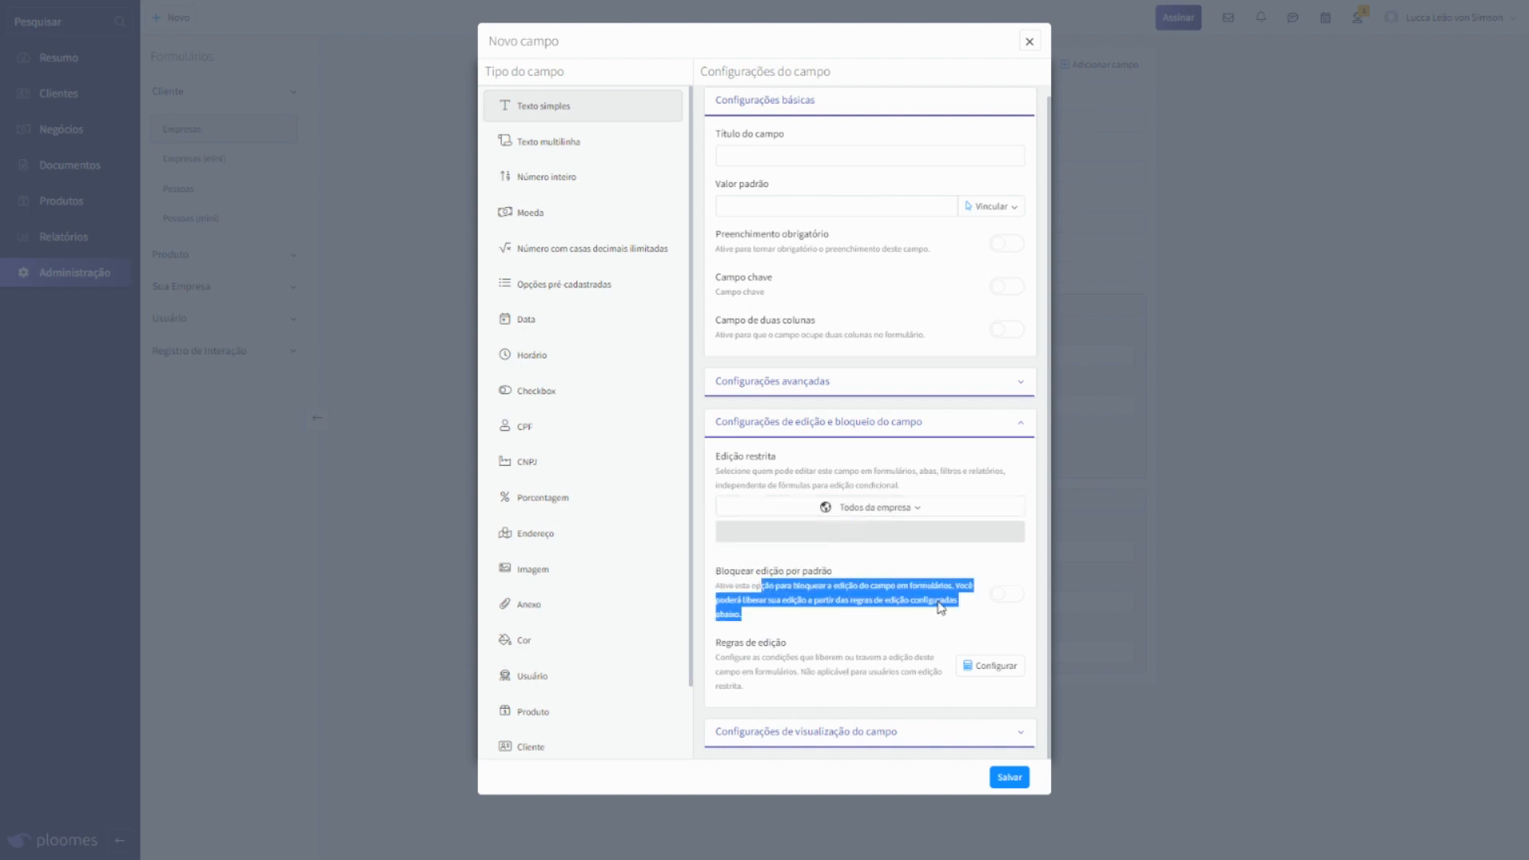
{"action": "left_click", "coordinate": [1005, 596]}
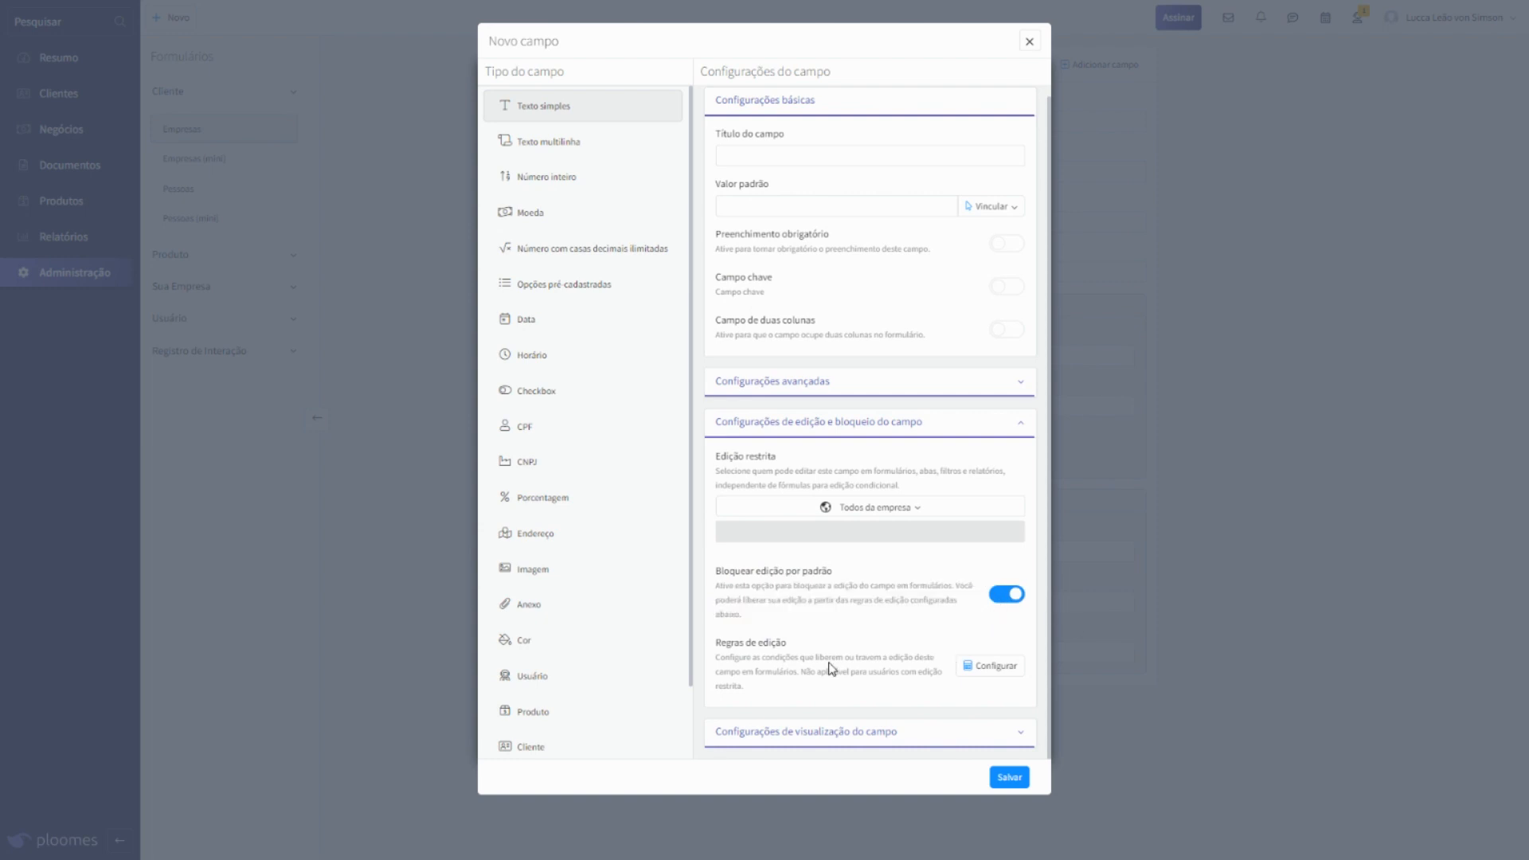
{"action": "left_click_drag", "start_coordinate": [730, 645], "coordinate": [834, 676]}
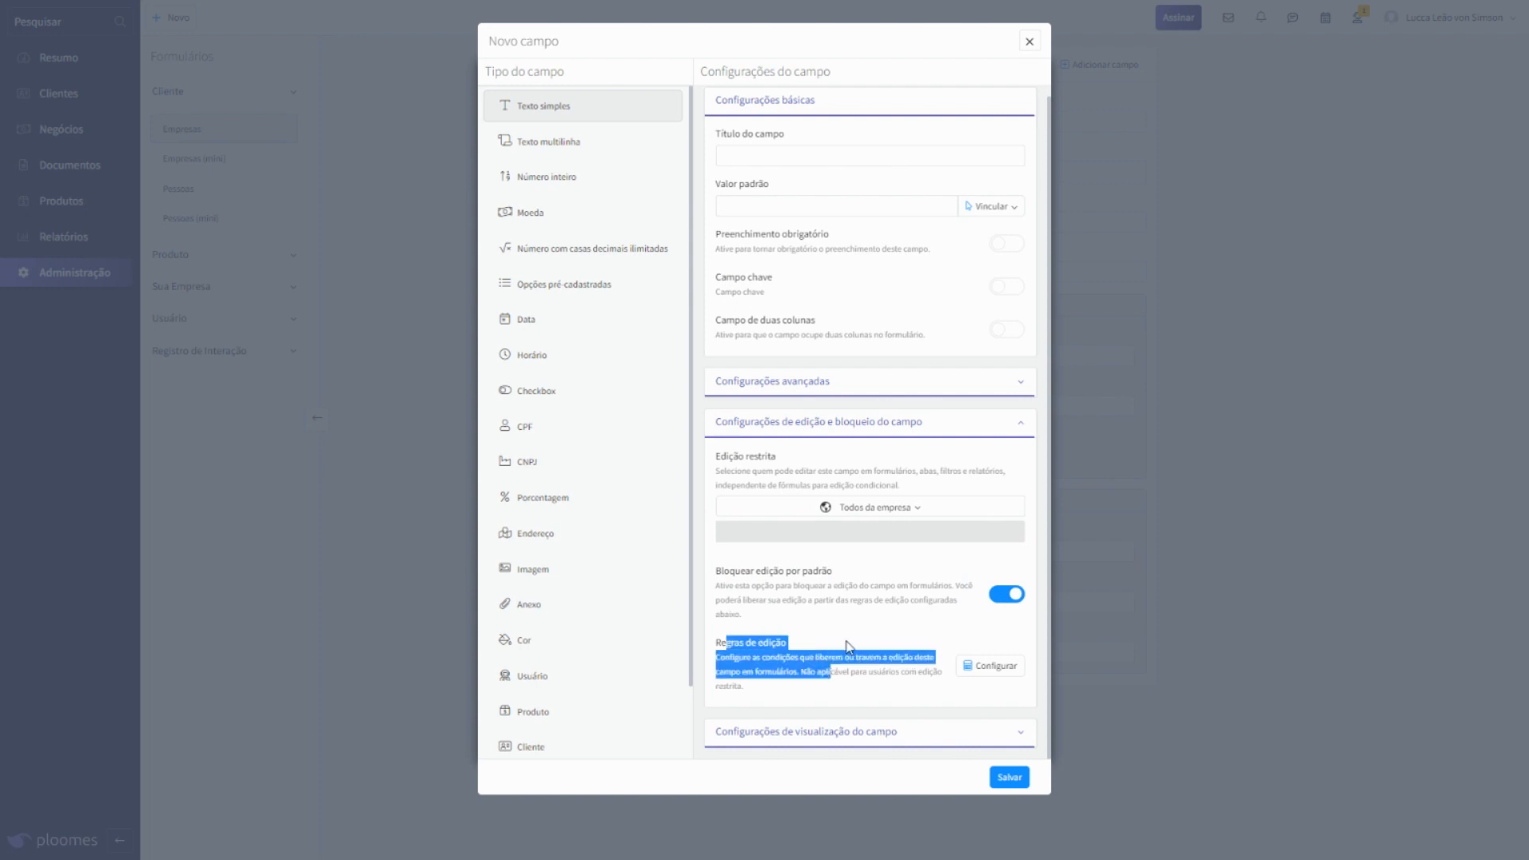
{"action": "left_click", "coordinate": [849, 646]}
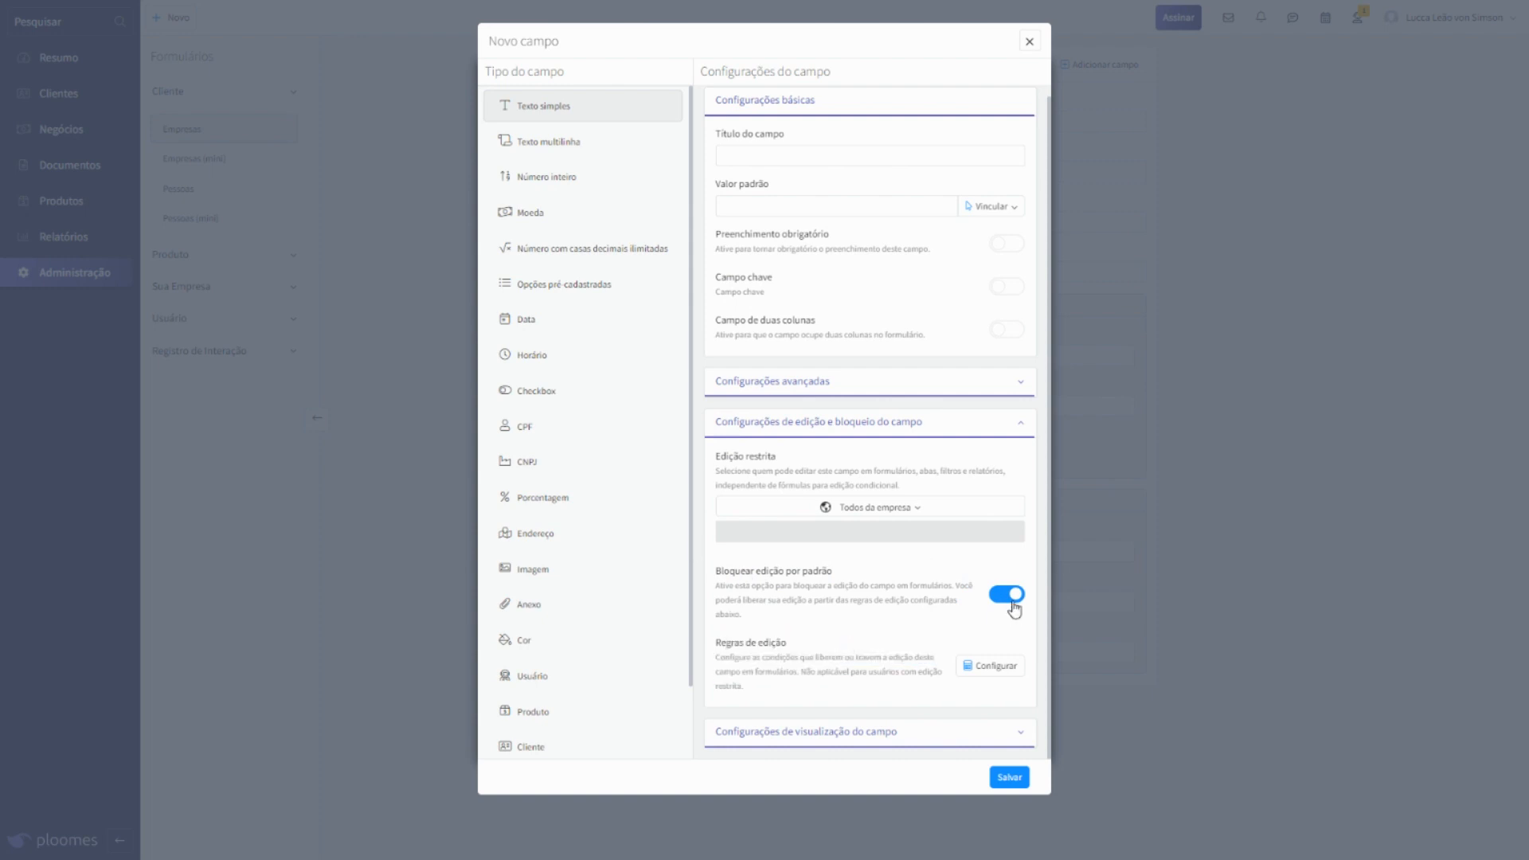
Step: Open the Regras de edição formula configuration, read its true/false locking instruction, and close it without saving
{"action": "left_click", "coordinate": [984, 666]}
{"action": "left_click", "coordinate": [770, 336]}
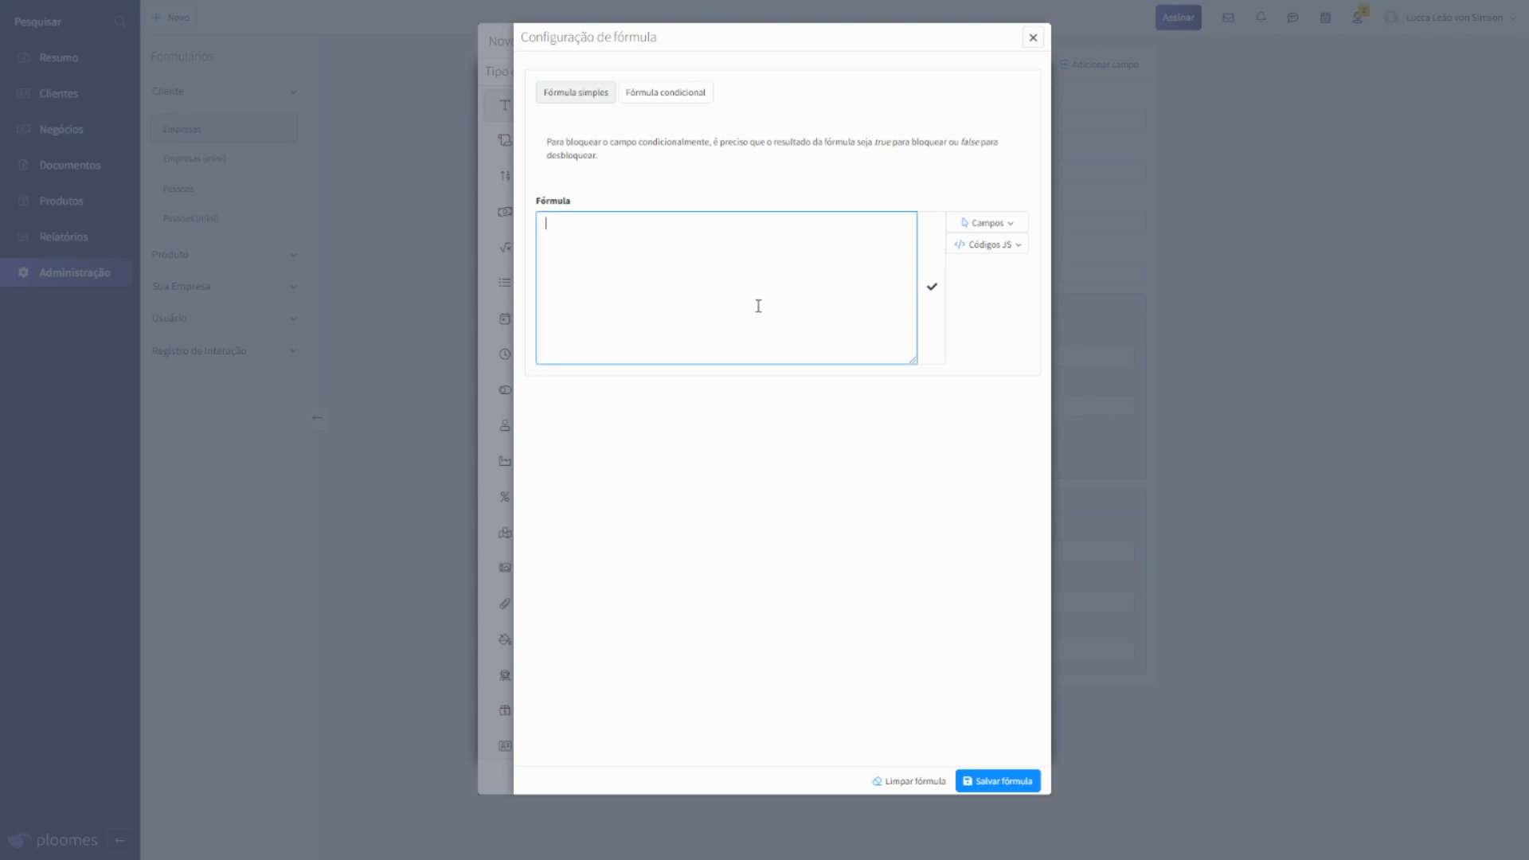
{"action": "left_click_drag", "start_coordinate": [964, 137], "coordinate": [972, 160]}
{"action": "left_click", "coordinate": [912, 184]}
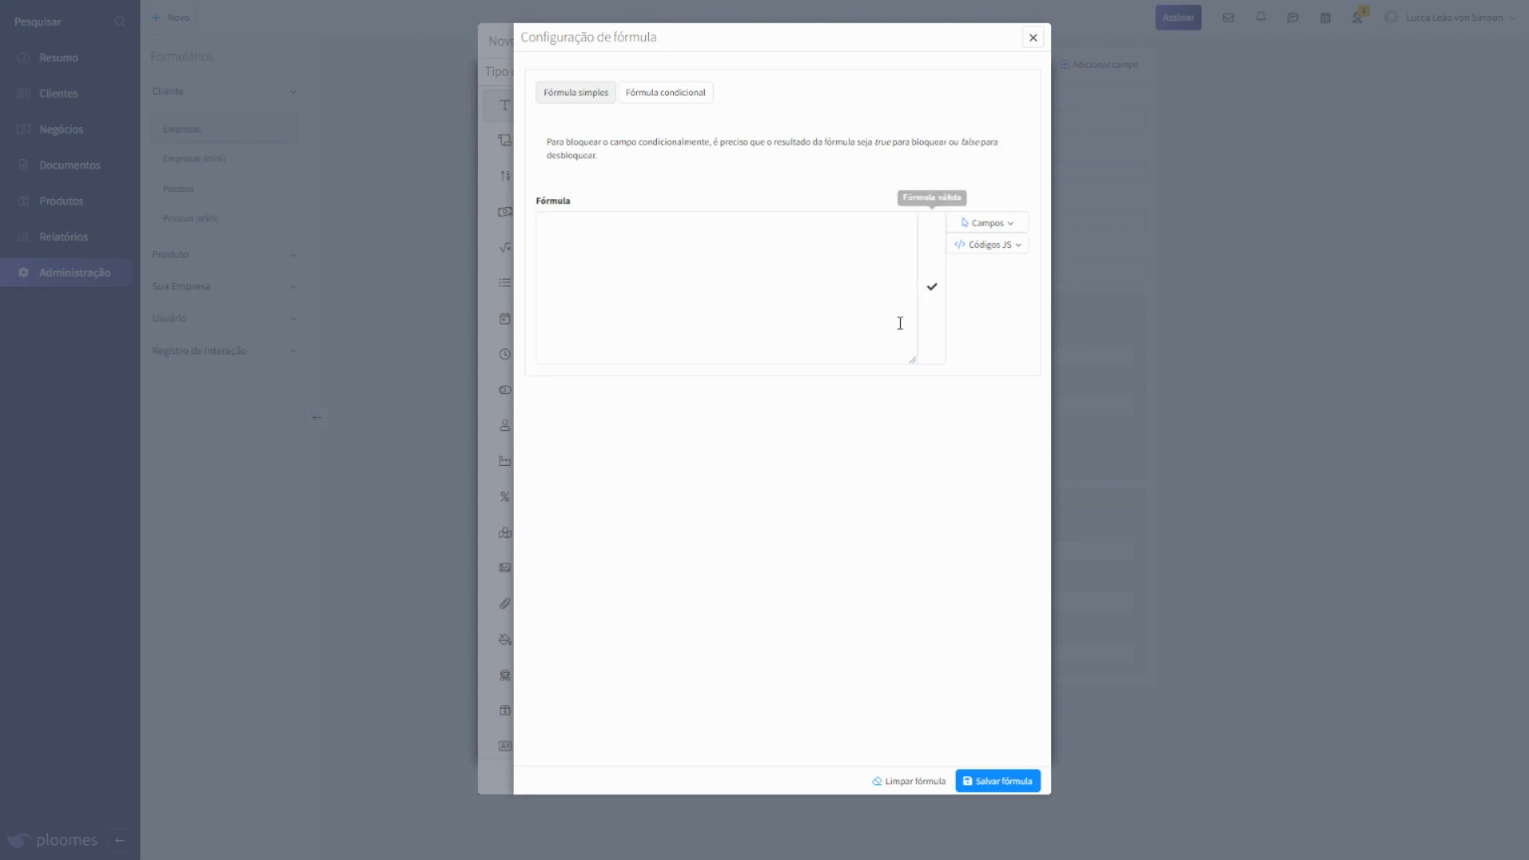
{"action": "left_click", "coordinate": [1034, 38]}
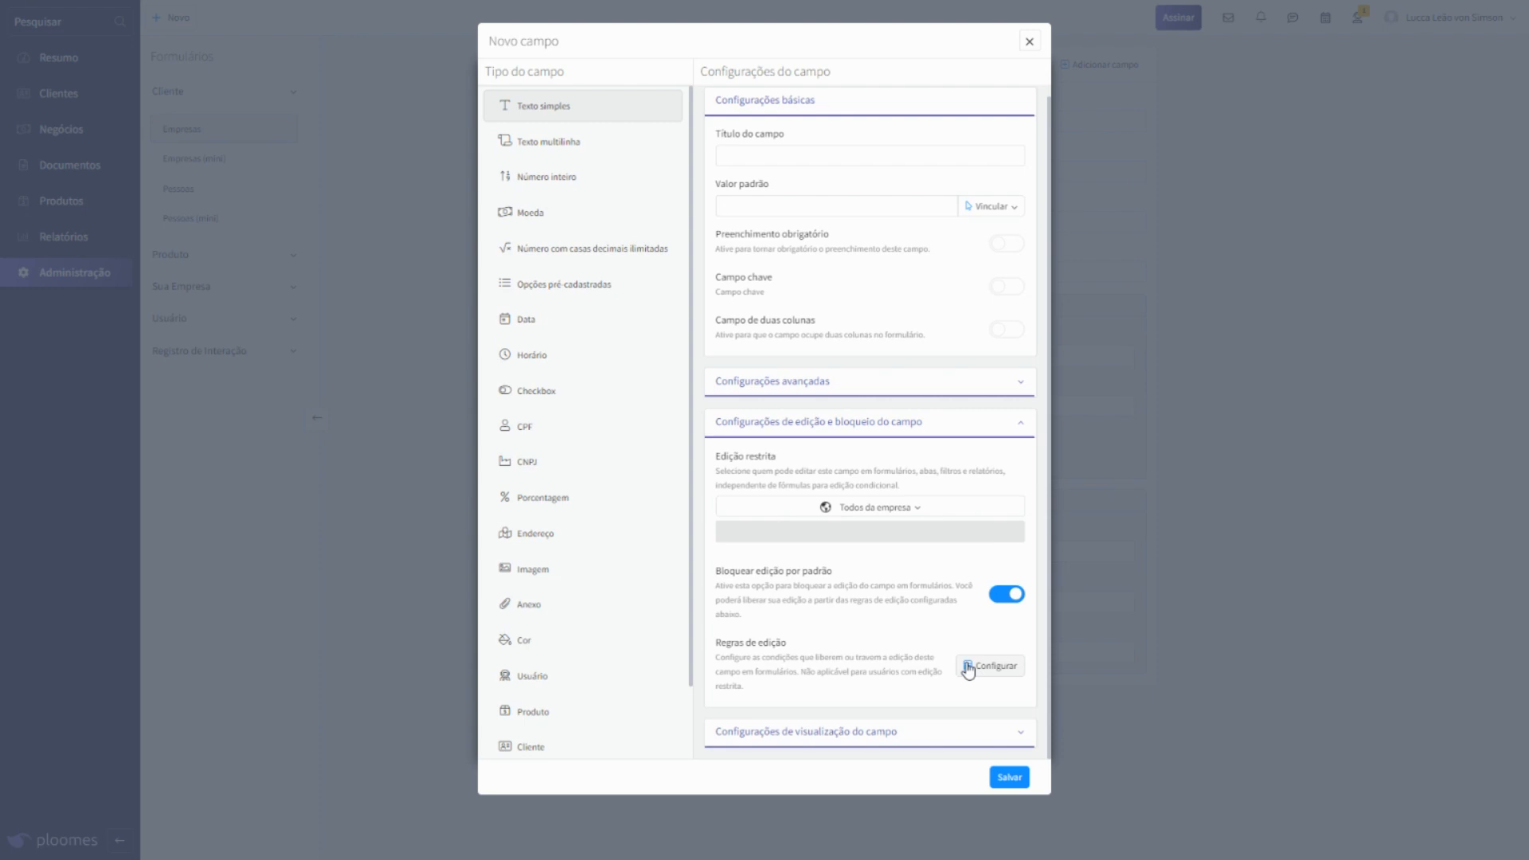
Step: Turn off Bloquear edição por padrão and collapse the field's editing and locking settings
{"action": "left_click", "coordinate": [1008, 602]}
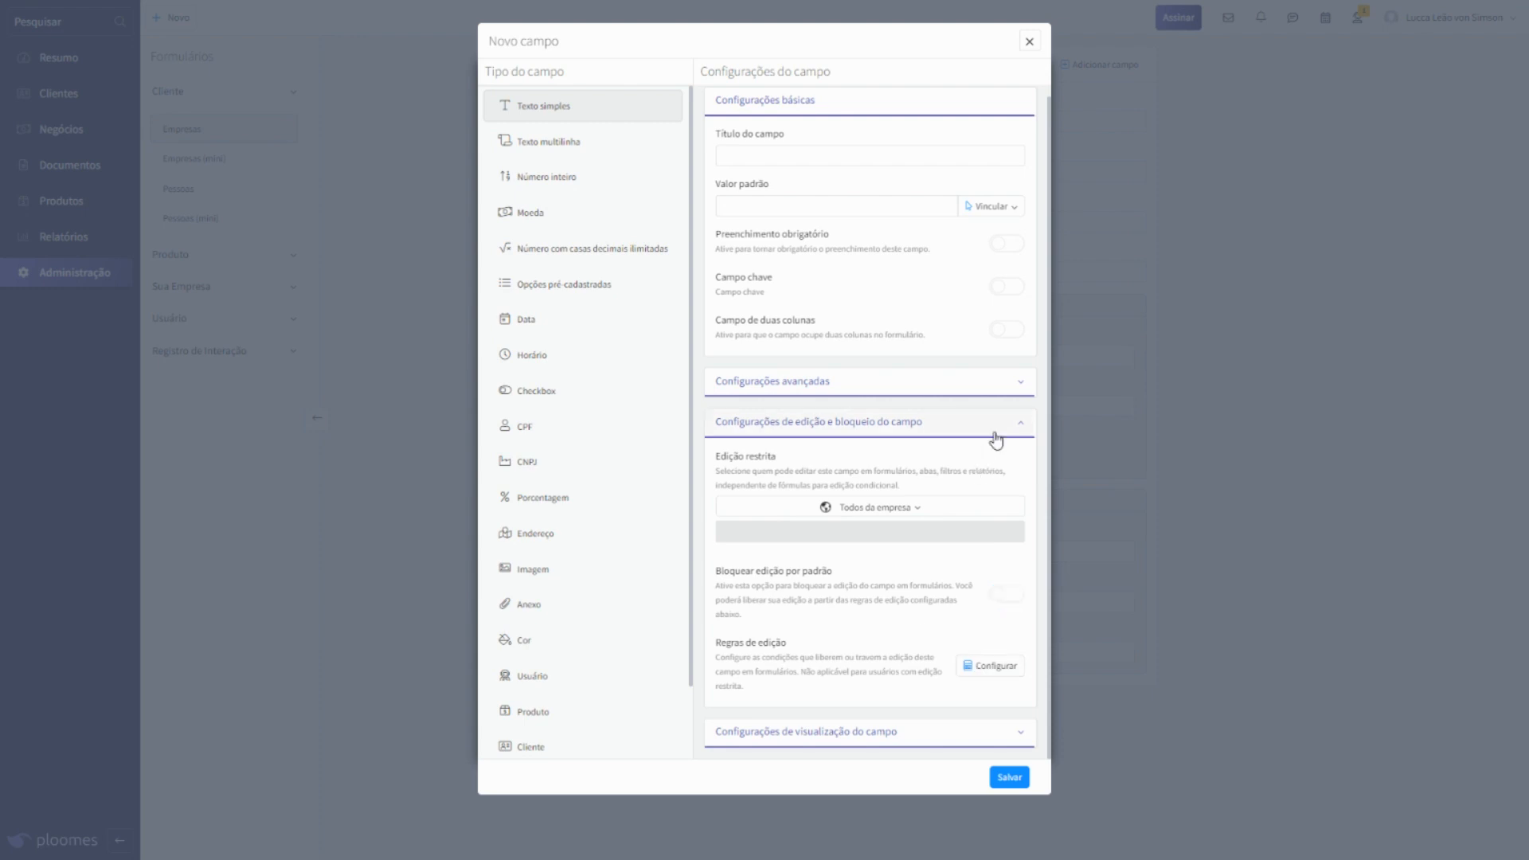
{"action": "left_click", "coordinate": [996, 441]}
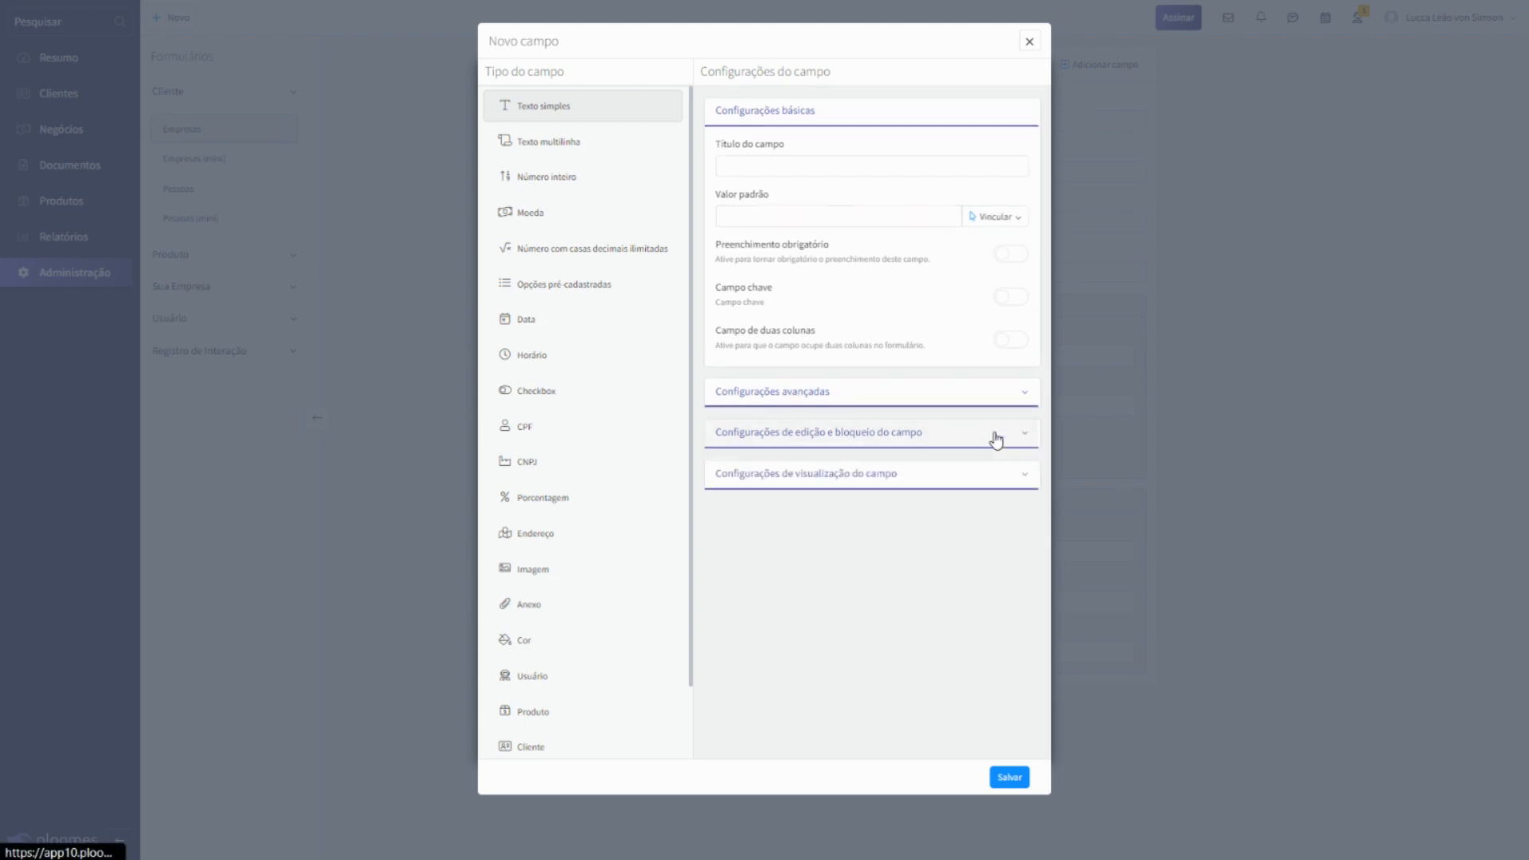
Step: Expand Configurações de visualização do campo, view who can be chosen under Visualização restrita, and close the new field without saving
{"action": "left_click", "coordinate": [961, 471]}
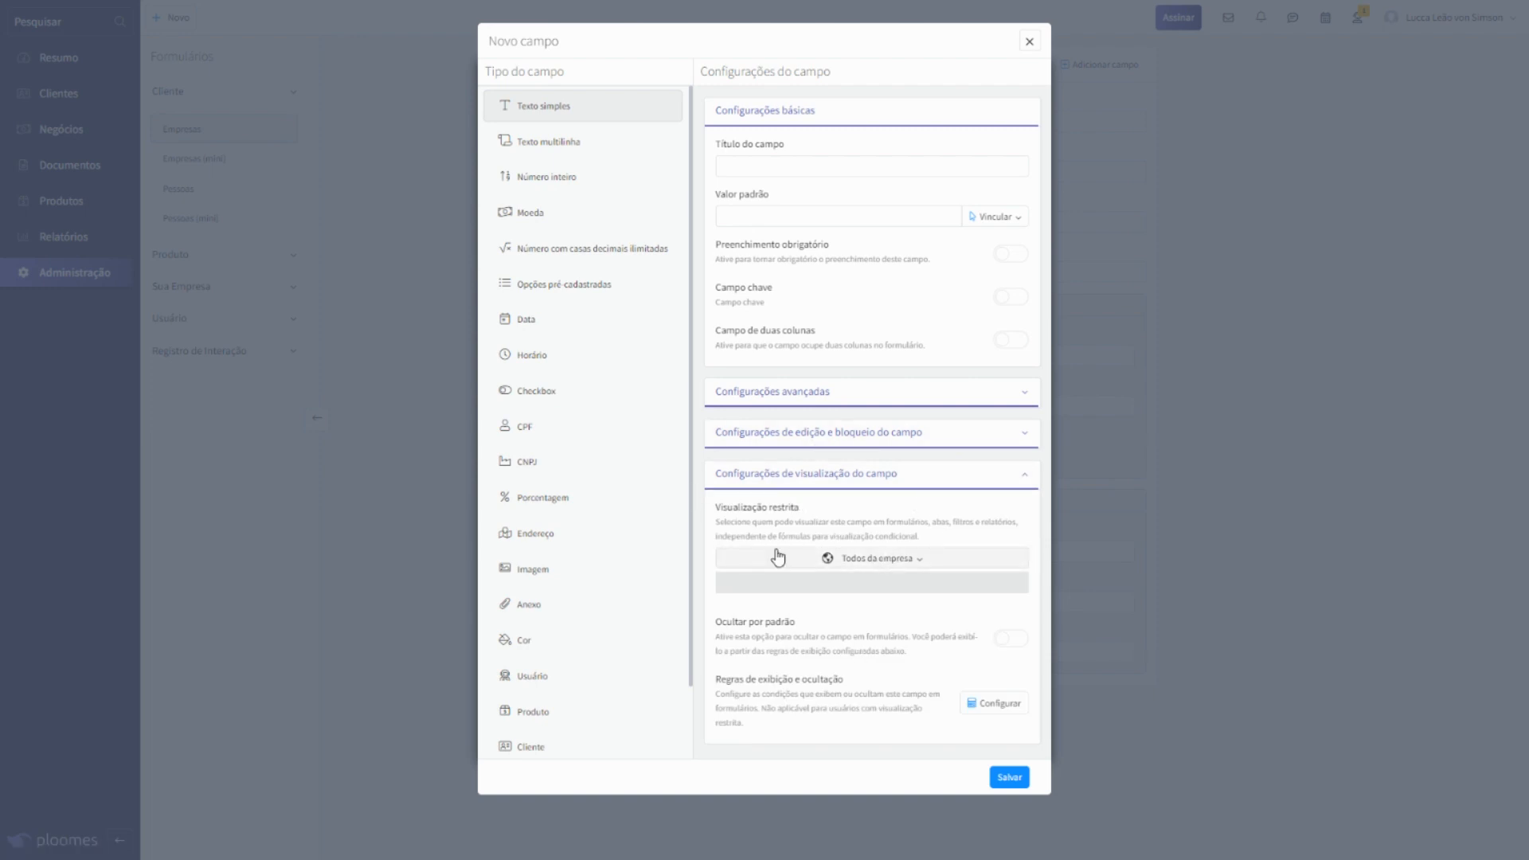
{"action": "left_click", "coordinate": [856, 556]}
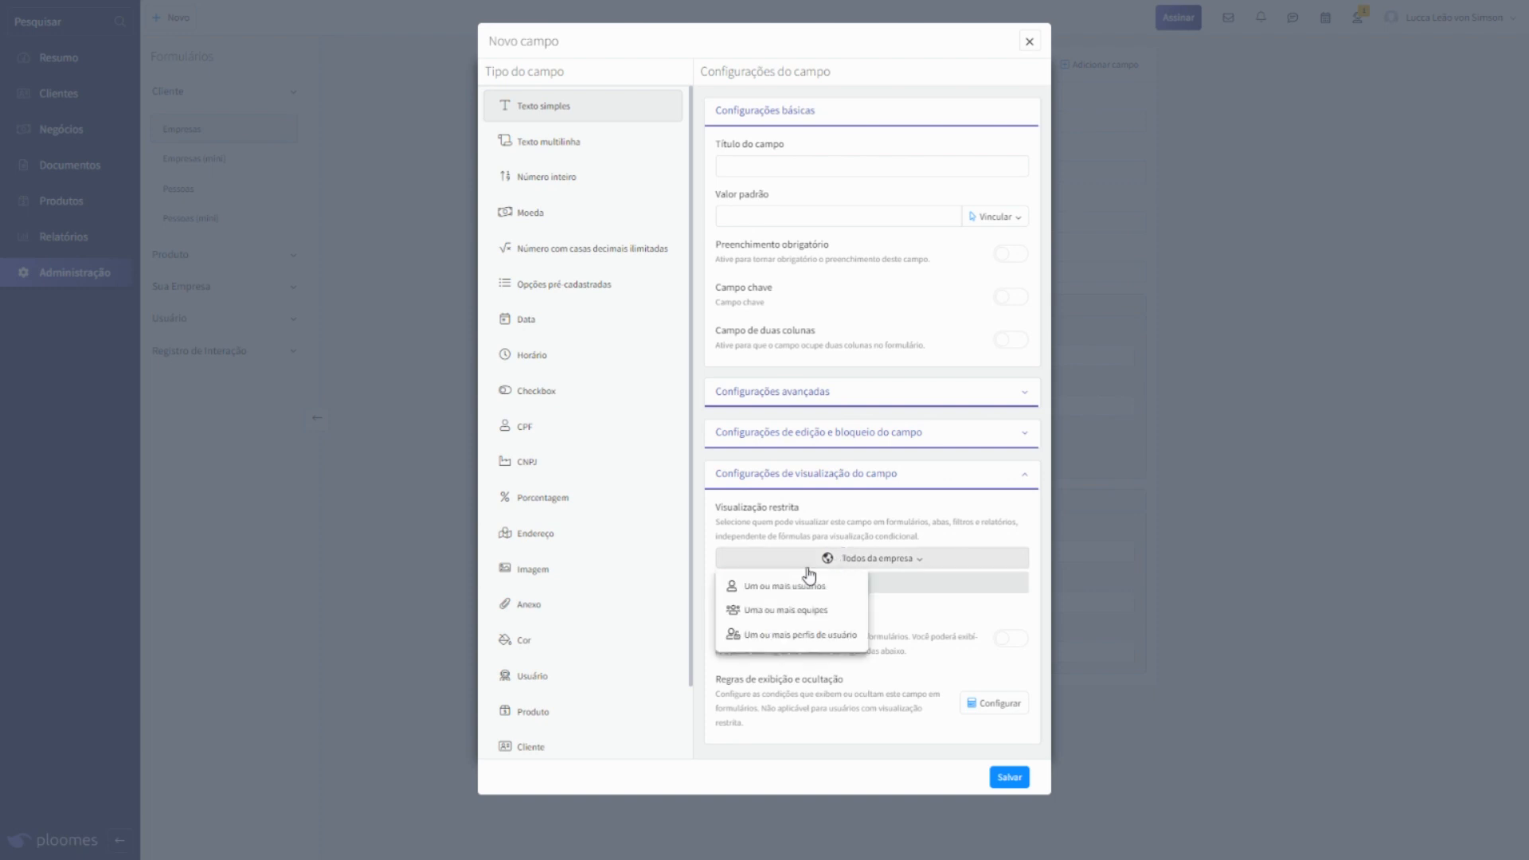
{"action": "left_click", "coordinate": [966, 630]}
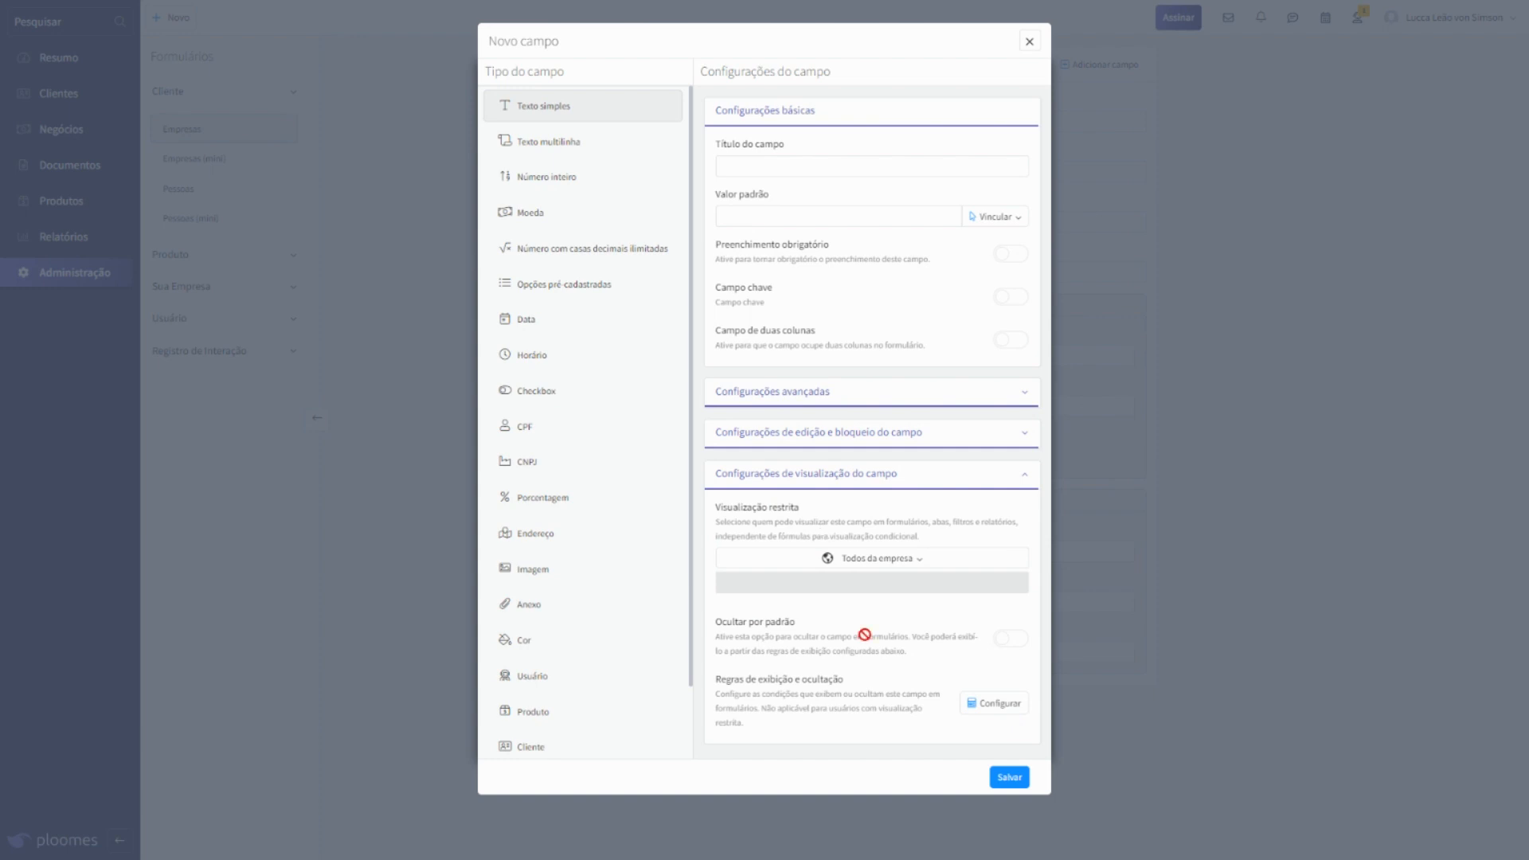
{"action": "left_click", "coordinate": [1030, 41]}
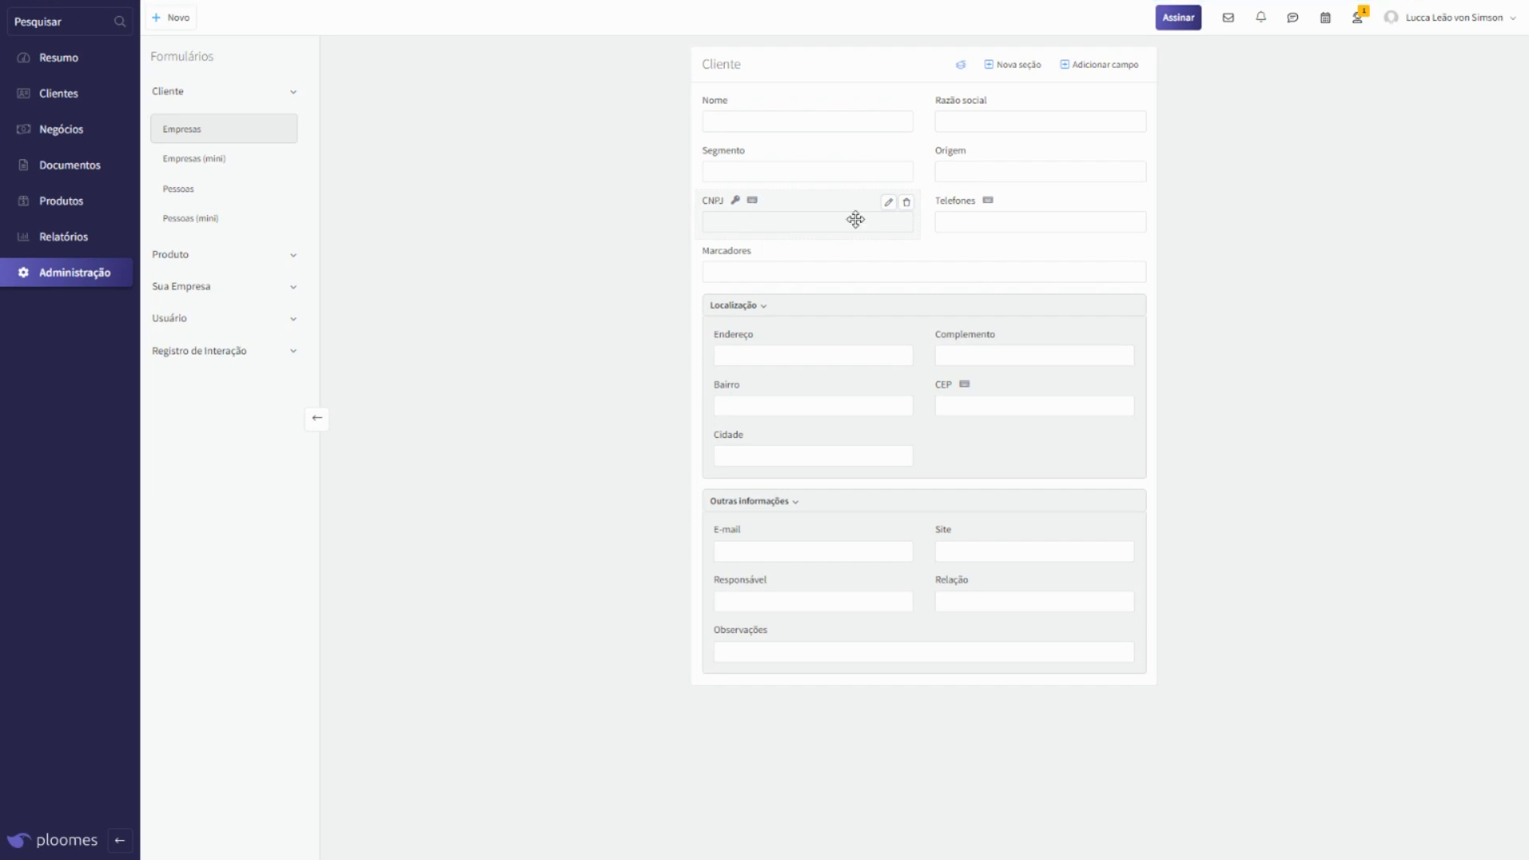
Step: Delete the CNPJ field from the Empresas form, turn off Campo de duas colunas for the Marcadores field, and save
{"action": "left_click", "coordinate": [907, 204]}
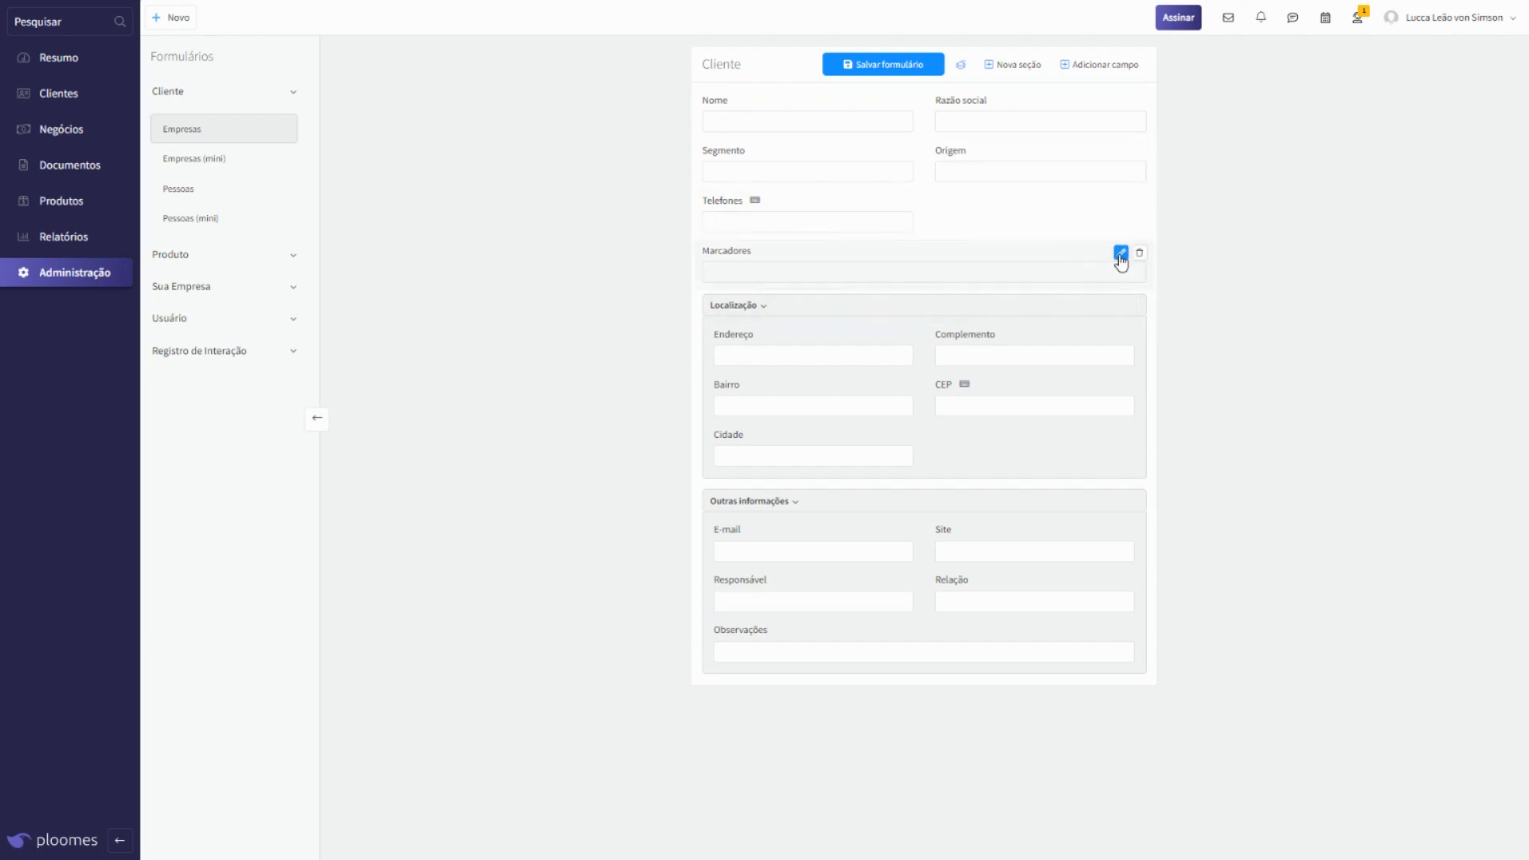
{"action": "left_click", "coordinate": [1122, 253]}
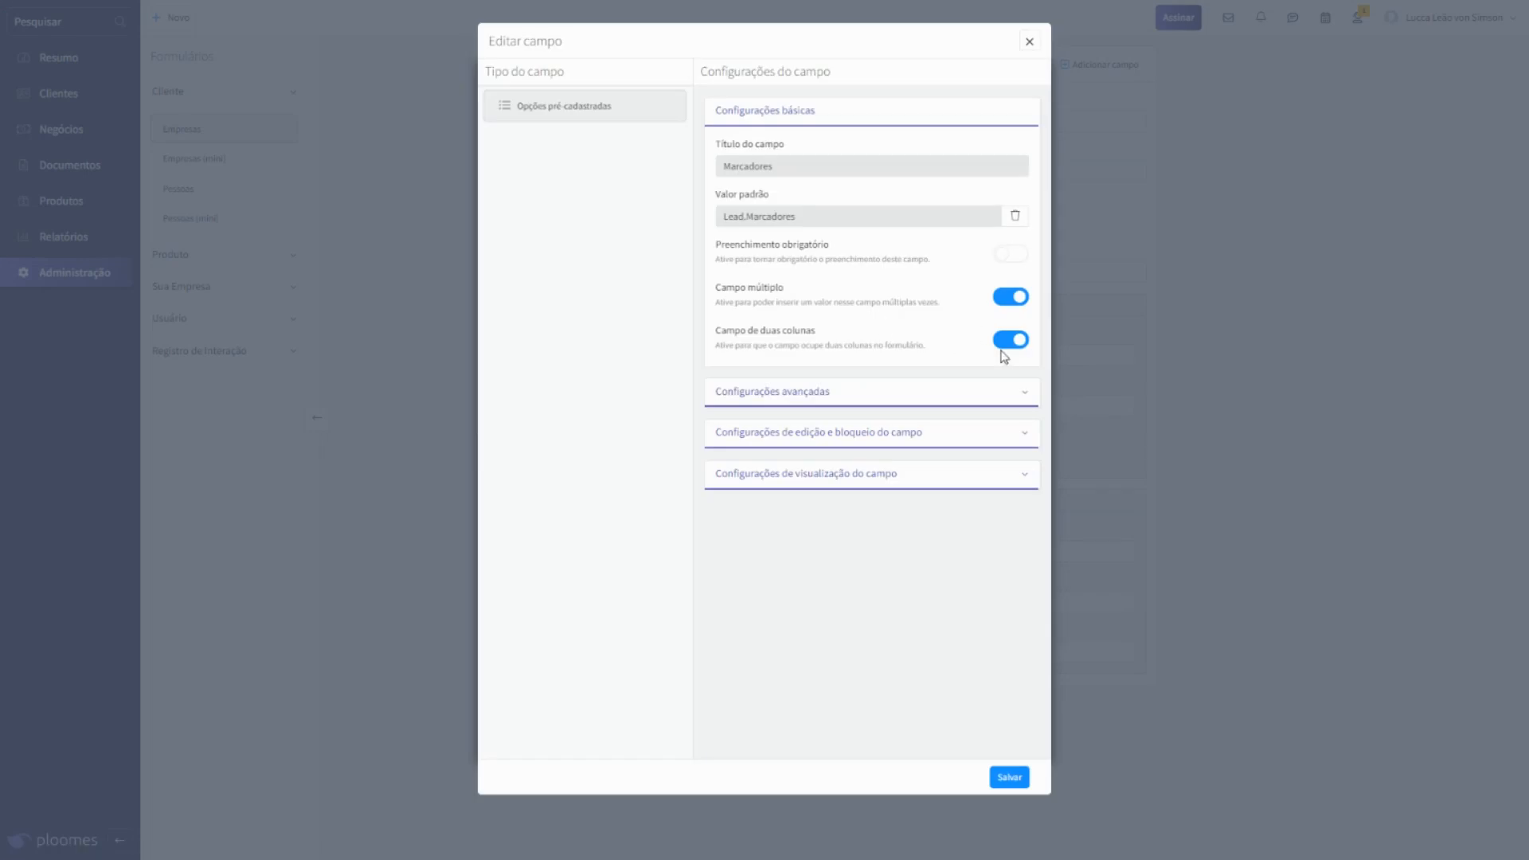
{"action": "left_click", "coordinate": [1010, 341]}
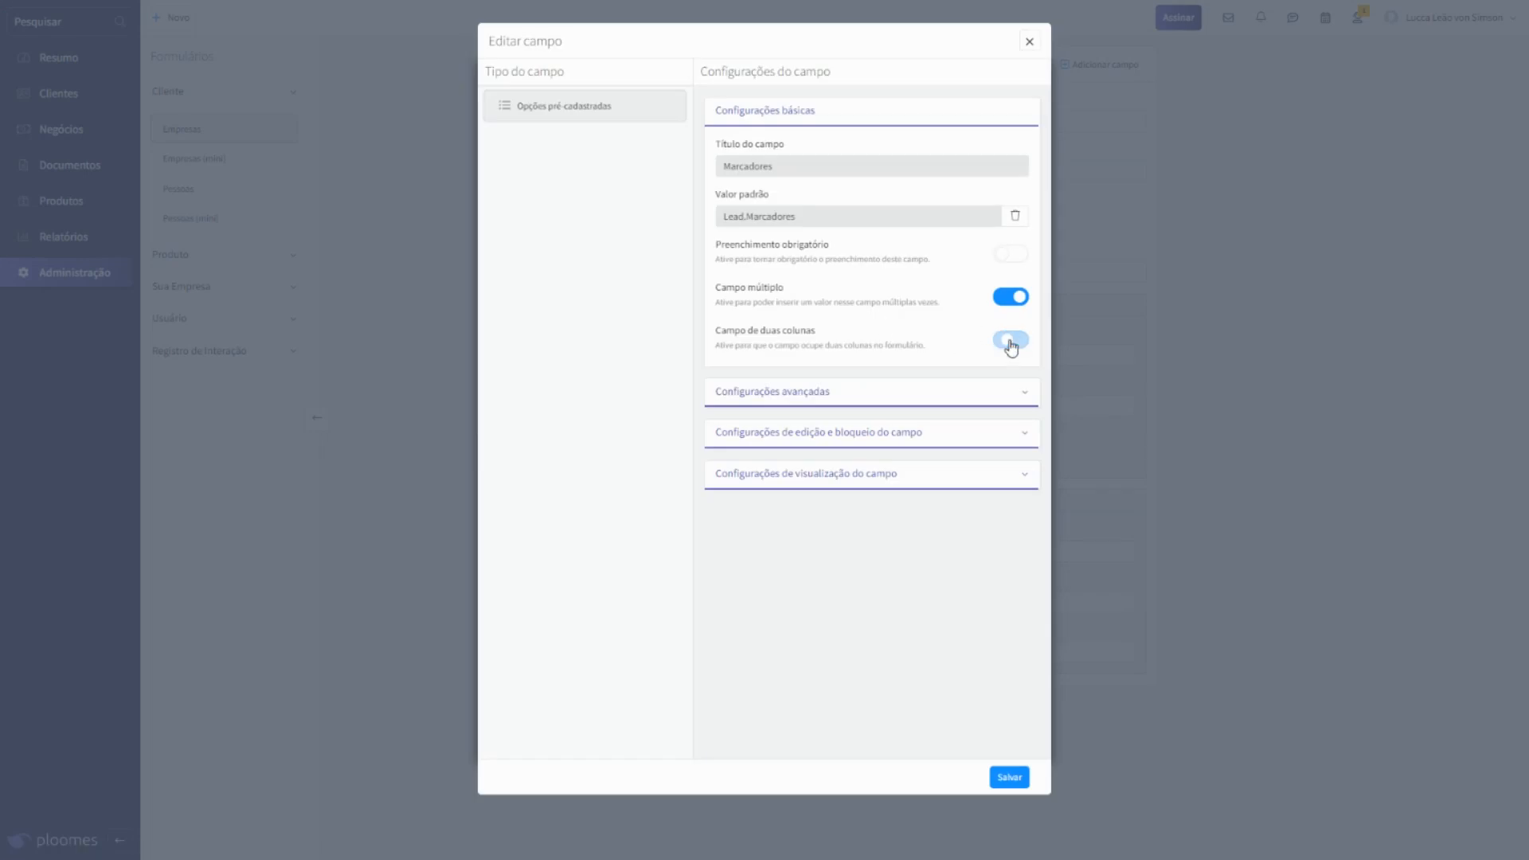
{"action": "left_click", "coordinate": [1010, 777]}
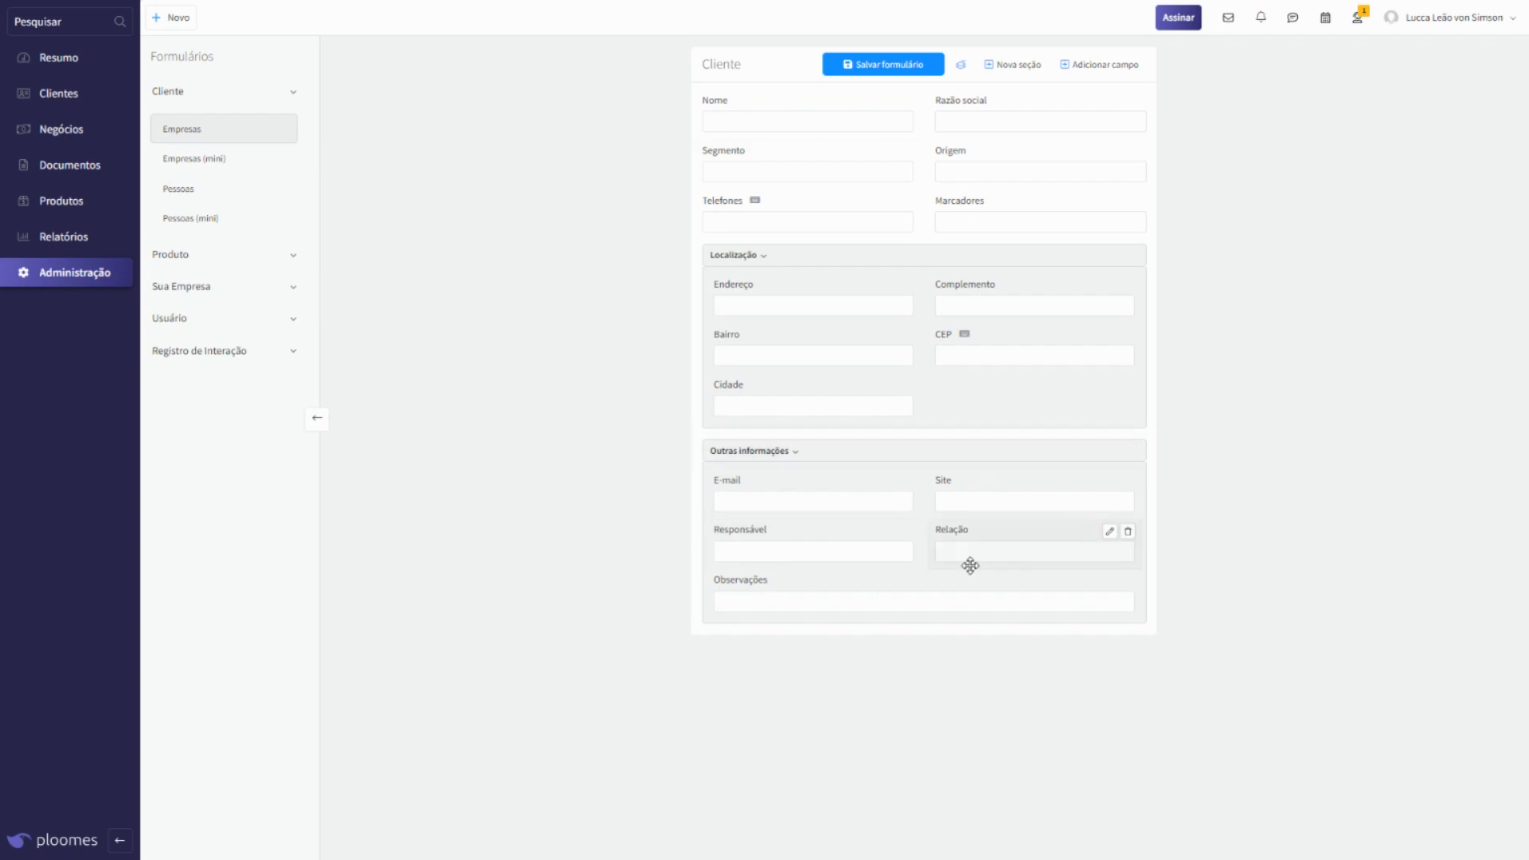
{"action": "left_click", "coordinate": [885, 62]}
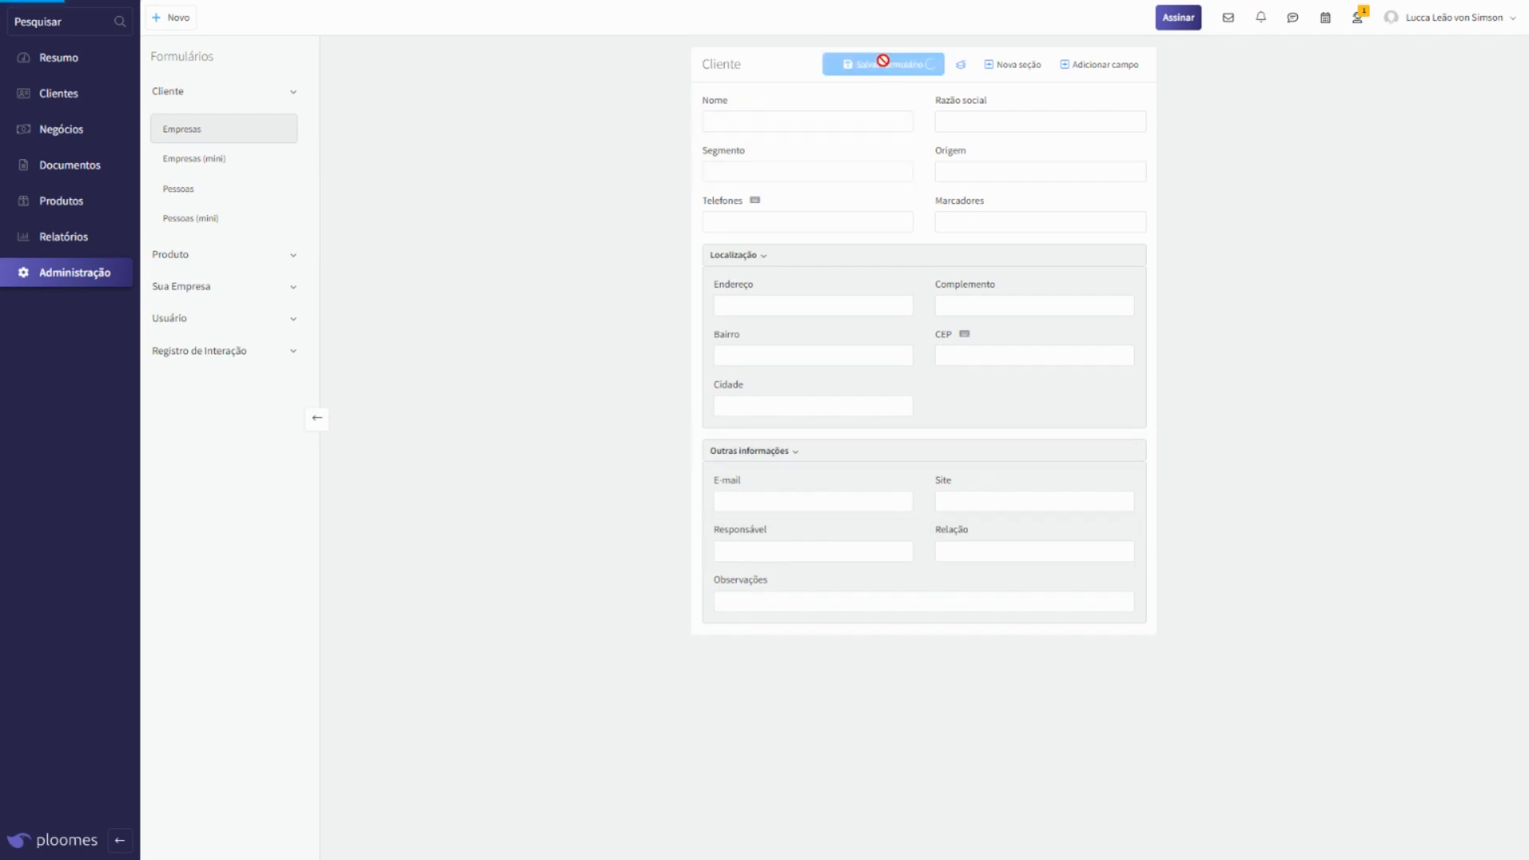
Step: Try repositioning the Localização and Outras informações sections within the Empresas form and save the form
{"action": "left_click_drag", "start_coordinate": [911, 263], "coordinate": [802, 279]}
{"action": "left_click_drag", "start_coordinate": [778, 447], "coordinate": [1011, 208]}
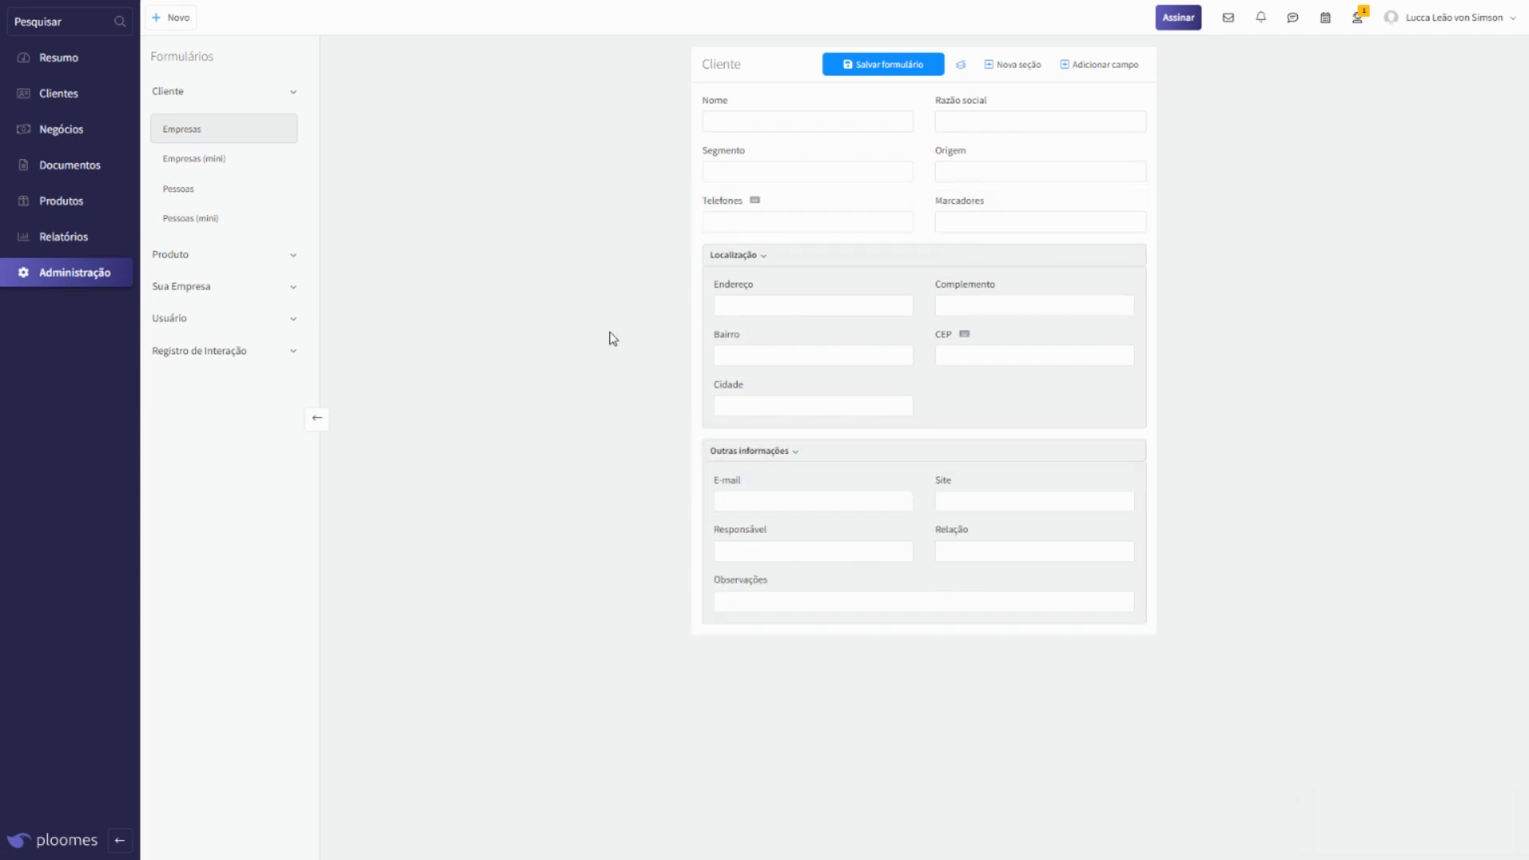
{"action": "left_click", "coordinate": [863, 63]}
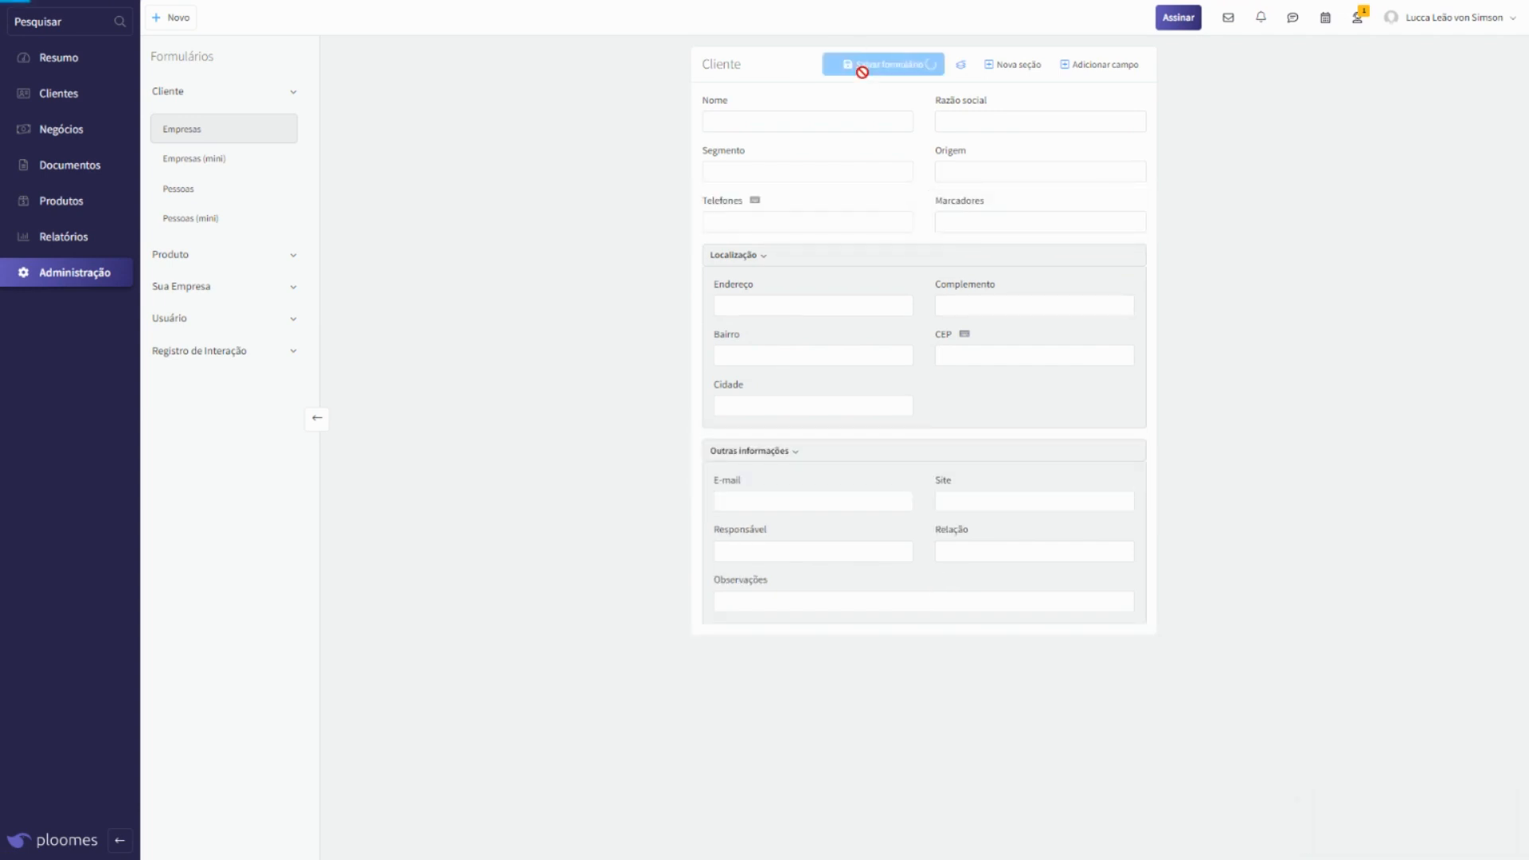
Step: Start a new form section, view the audience choices under Quem pode ver essa seção, and cancel it
{"action": "left_click", "coordinate": [1006, 67]}
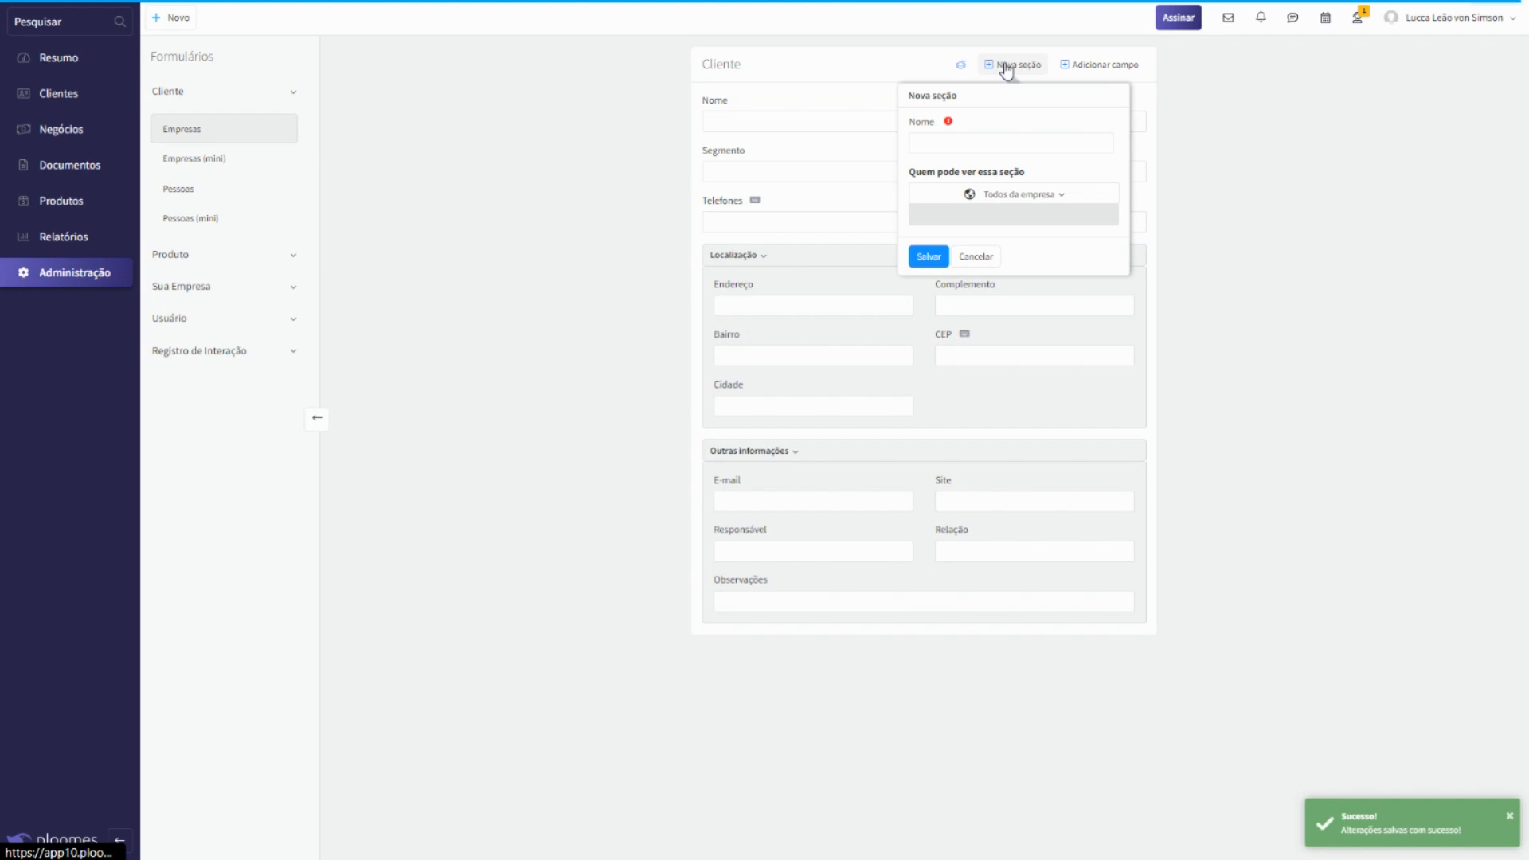
{"action": "left_click", "coordinate": [967, 200]}
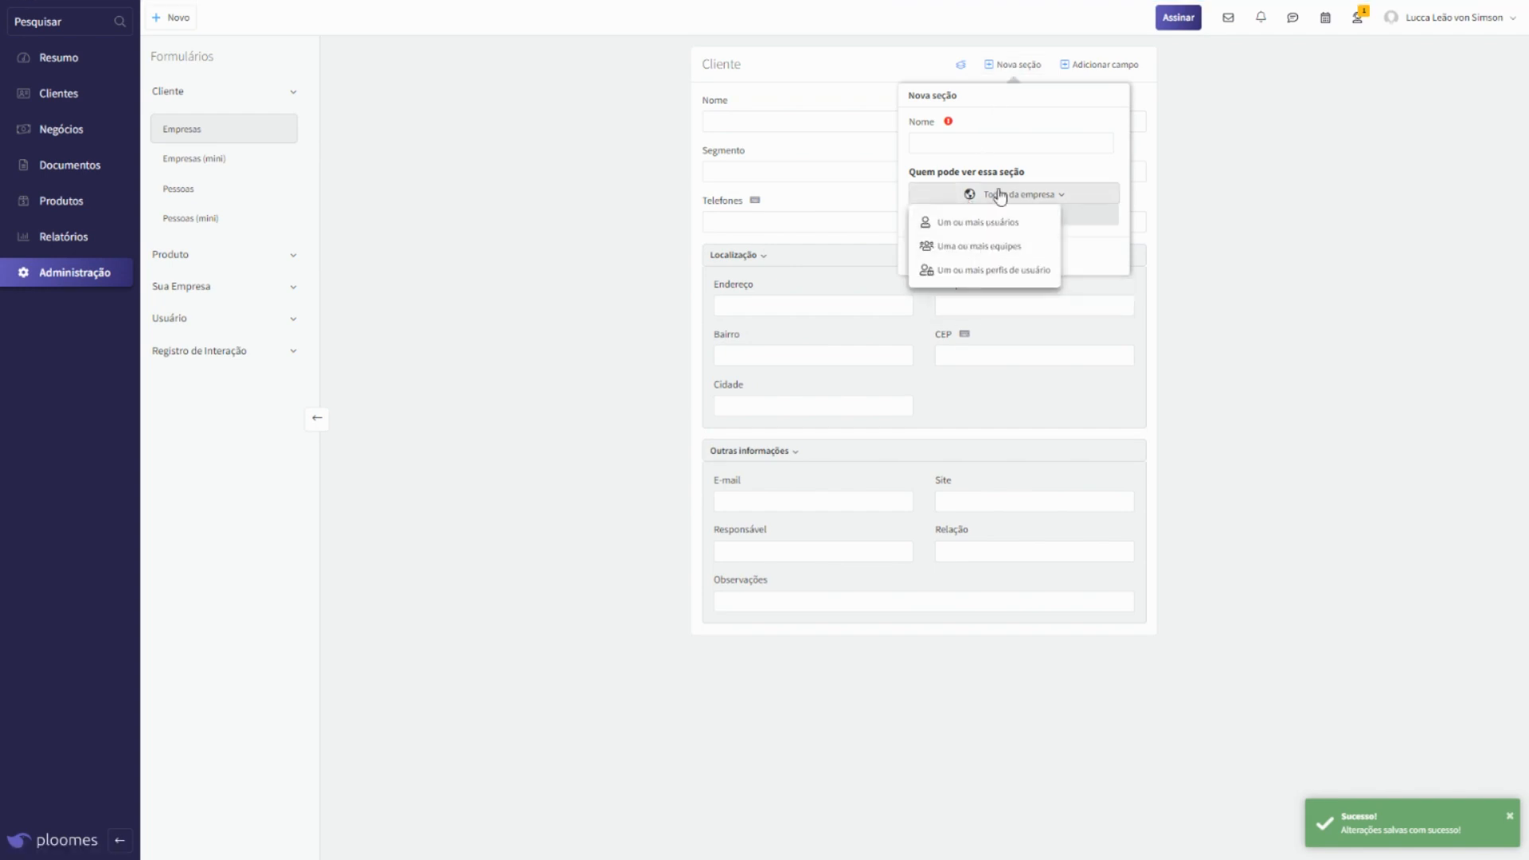
{"action": "left_click", "coordinate": [1012, 192]}
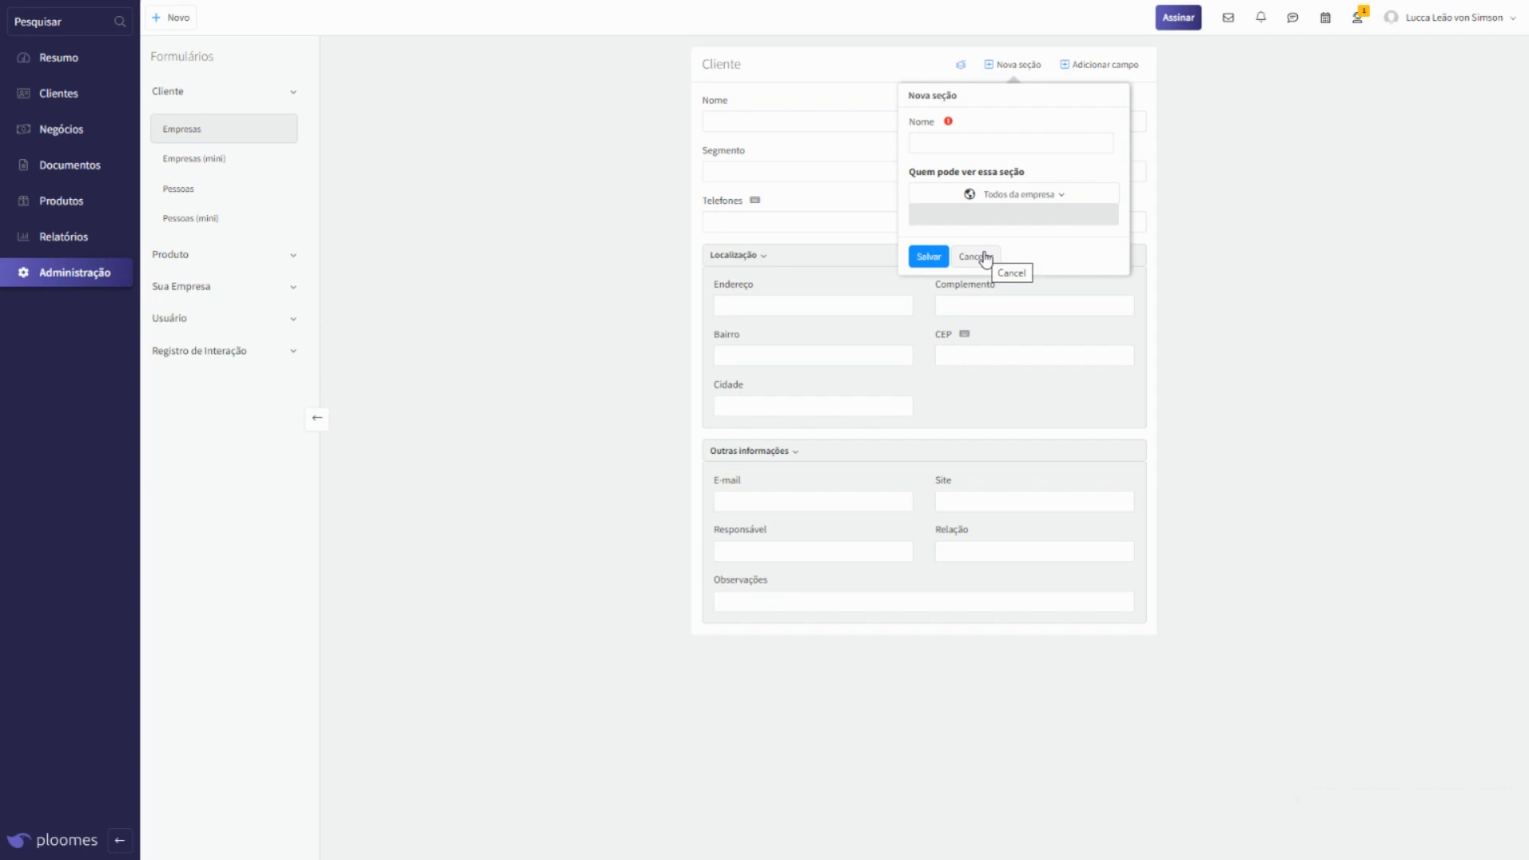
{"action": "left_click", "coordinate": [1010, 196]}
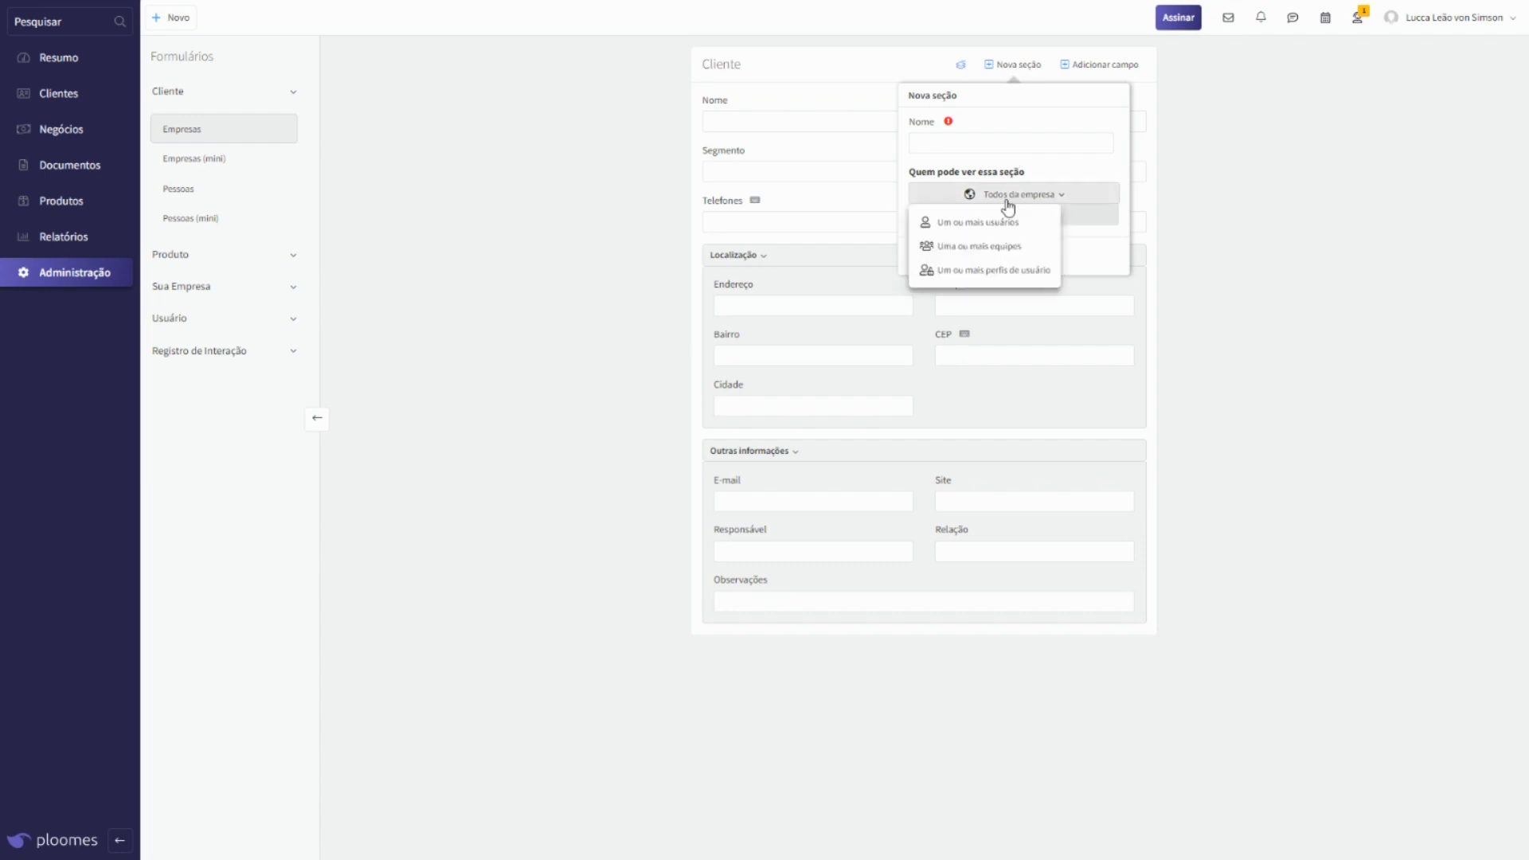
{"action": "left_click", "coordinate": [1102, 194]}
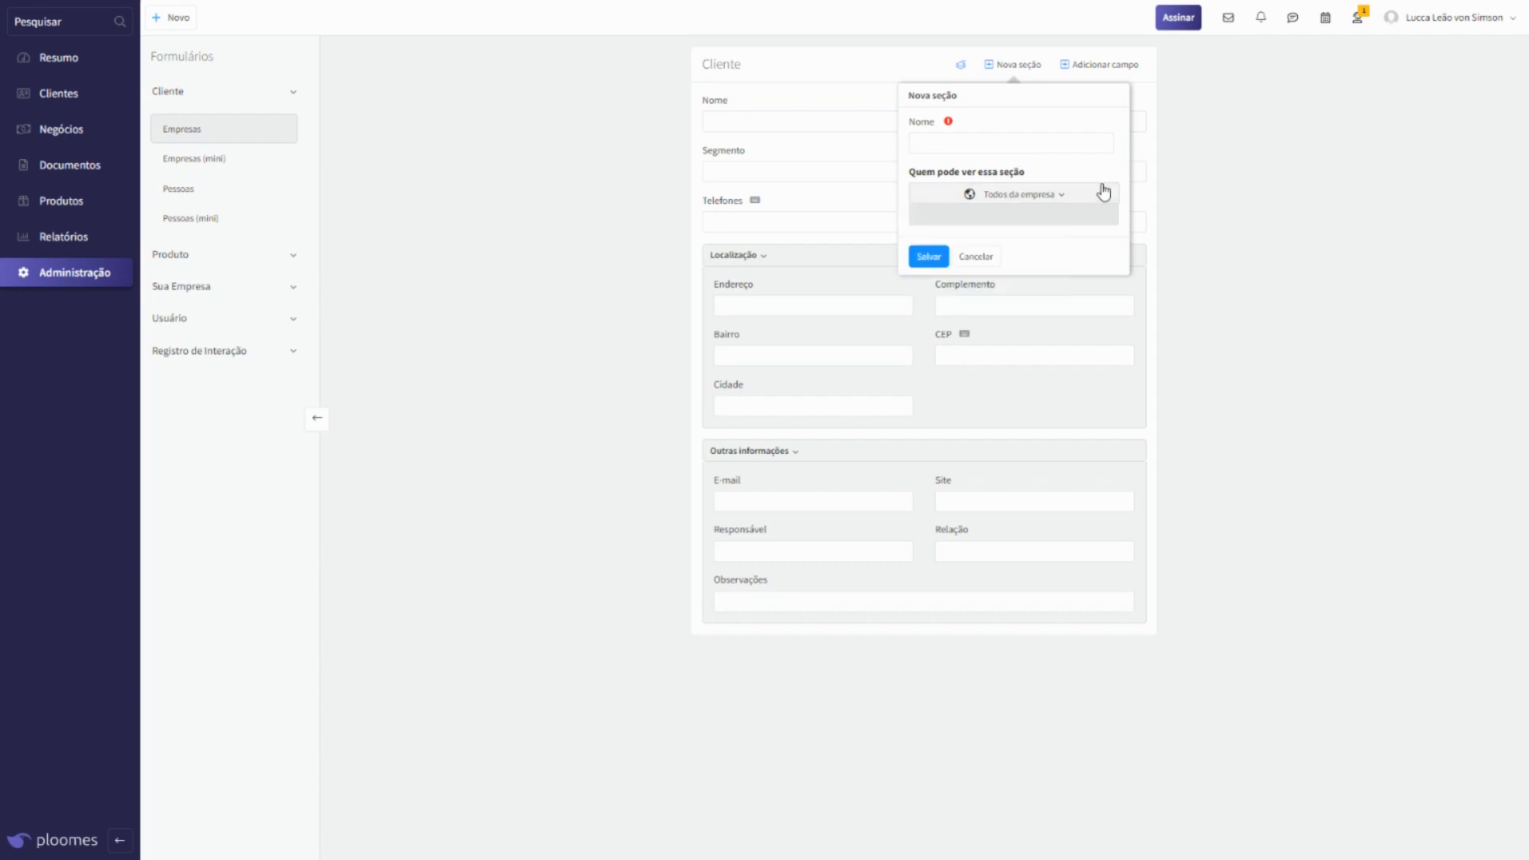
{"action": "left_click", "coordinate": [996, 259]}
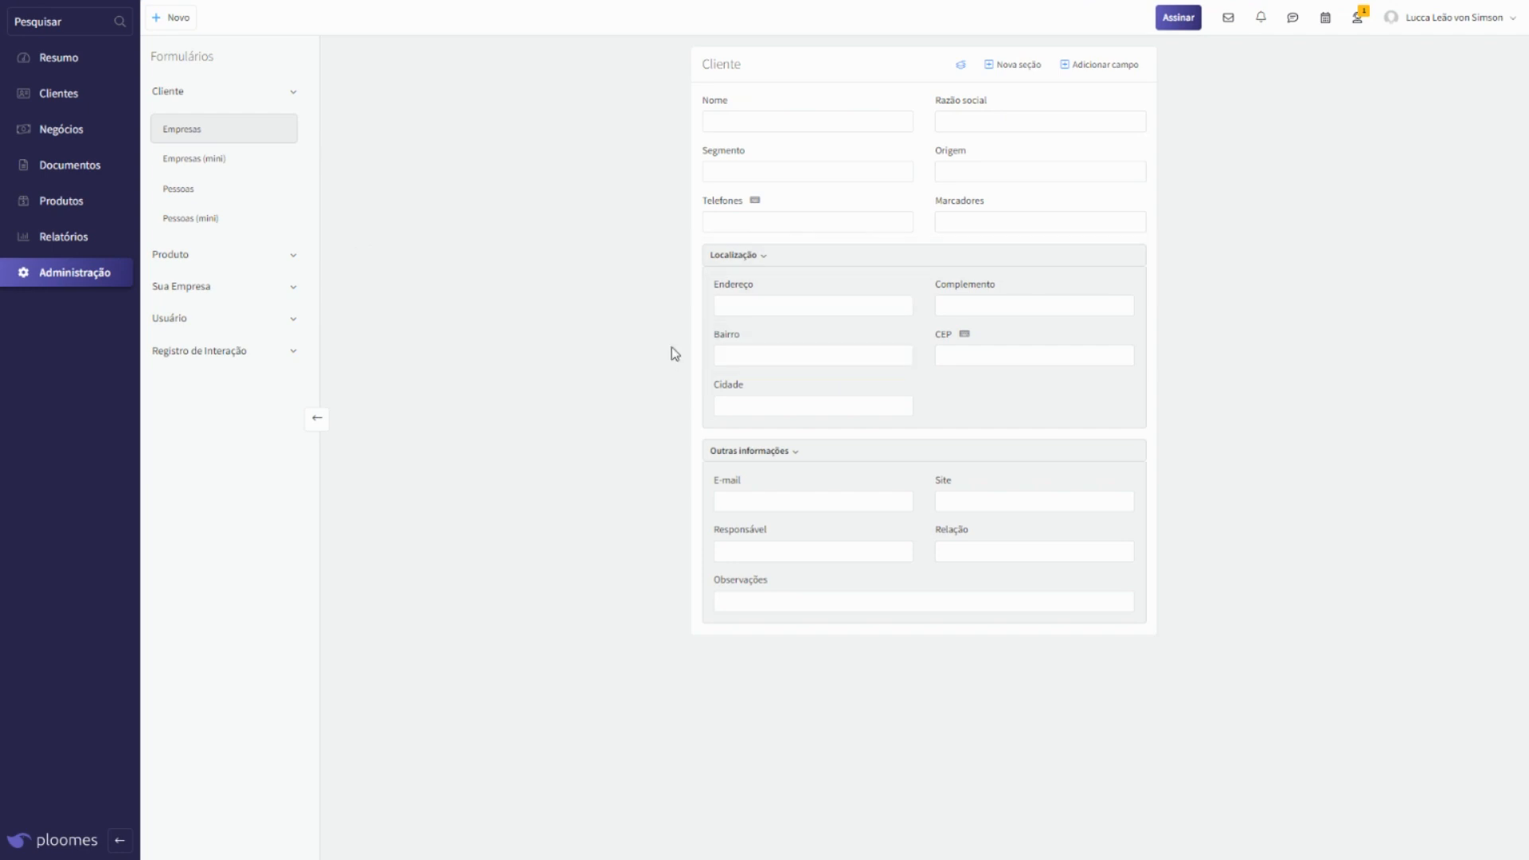
Step: Open the Tatooine Distribuidora client record and examine how the form's Localização and other sections are displayed
{"action": "left_click", "coordinate": [63, 109]}
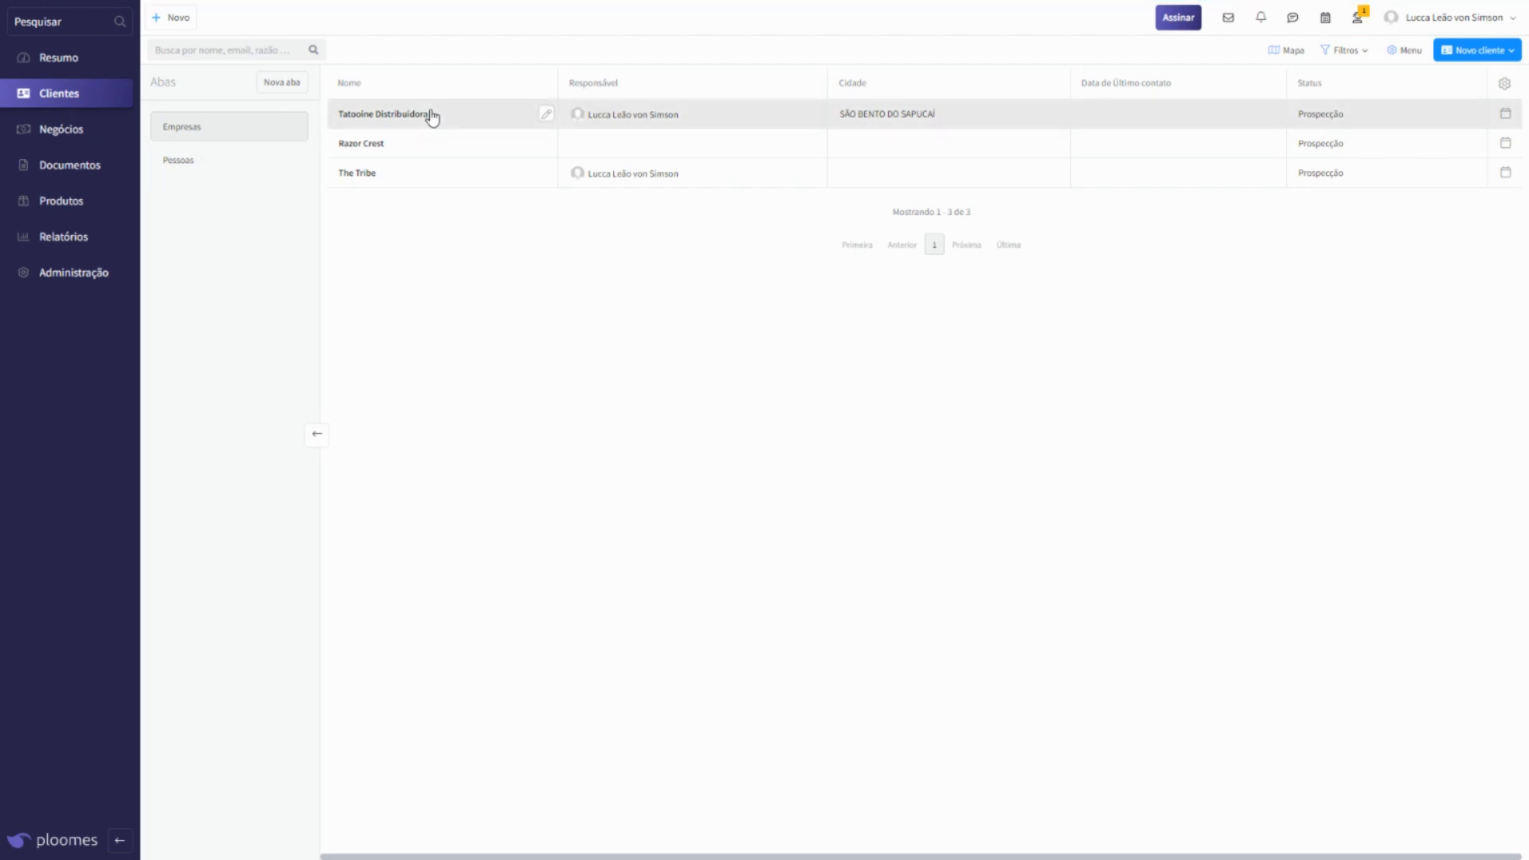
{"action": "left_click", "coordinate": [432, 118]}
{"action": "left_click_drag", "start_coordinate": [177, 435], "coordinate": [223, 430]}
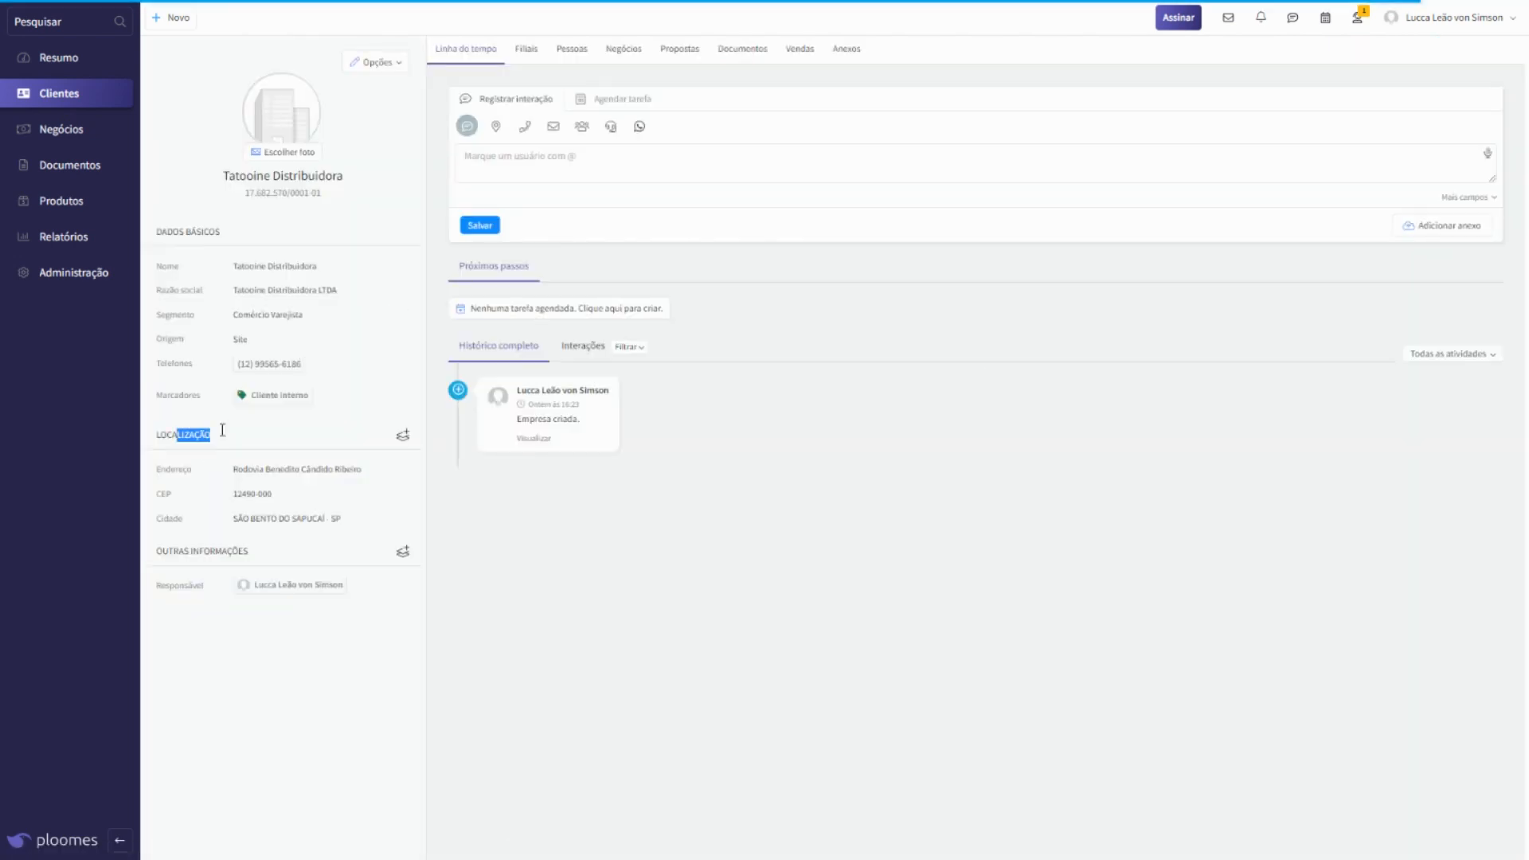
{"action": "left_click", "coordinate": [236, 700]}
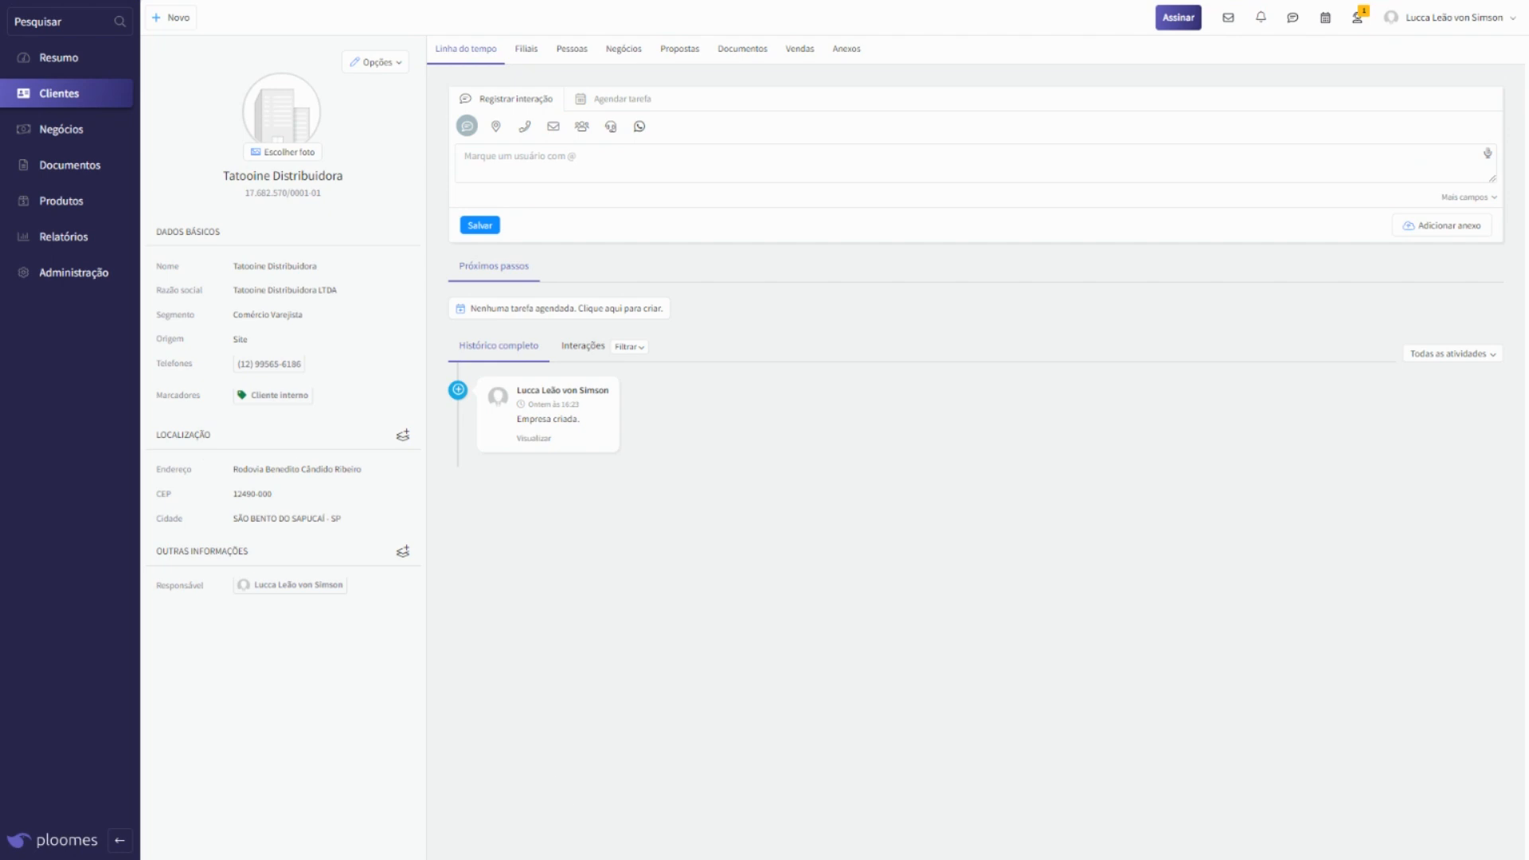
Step: Return to the form settings in Administração and open the Empresas form of Cliente for editing
{"action": "left_click", "coordinate": [50, 279]}
{"action": "left_click", "coordinate": [345, 147]}
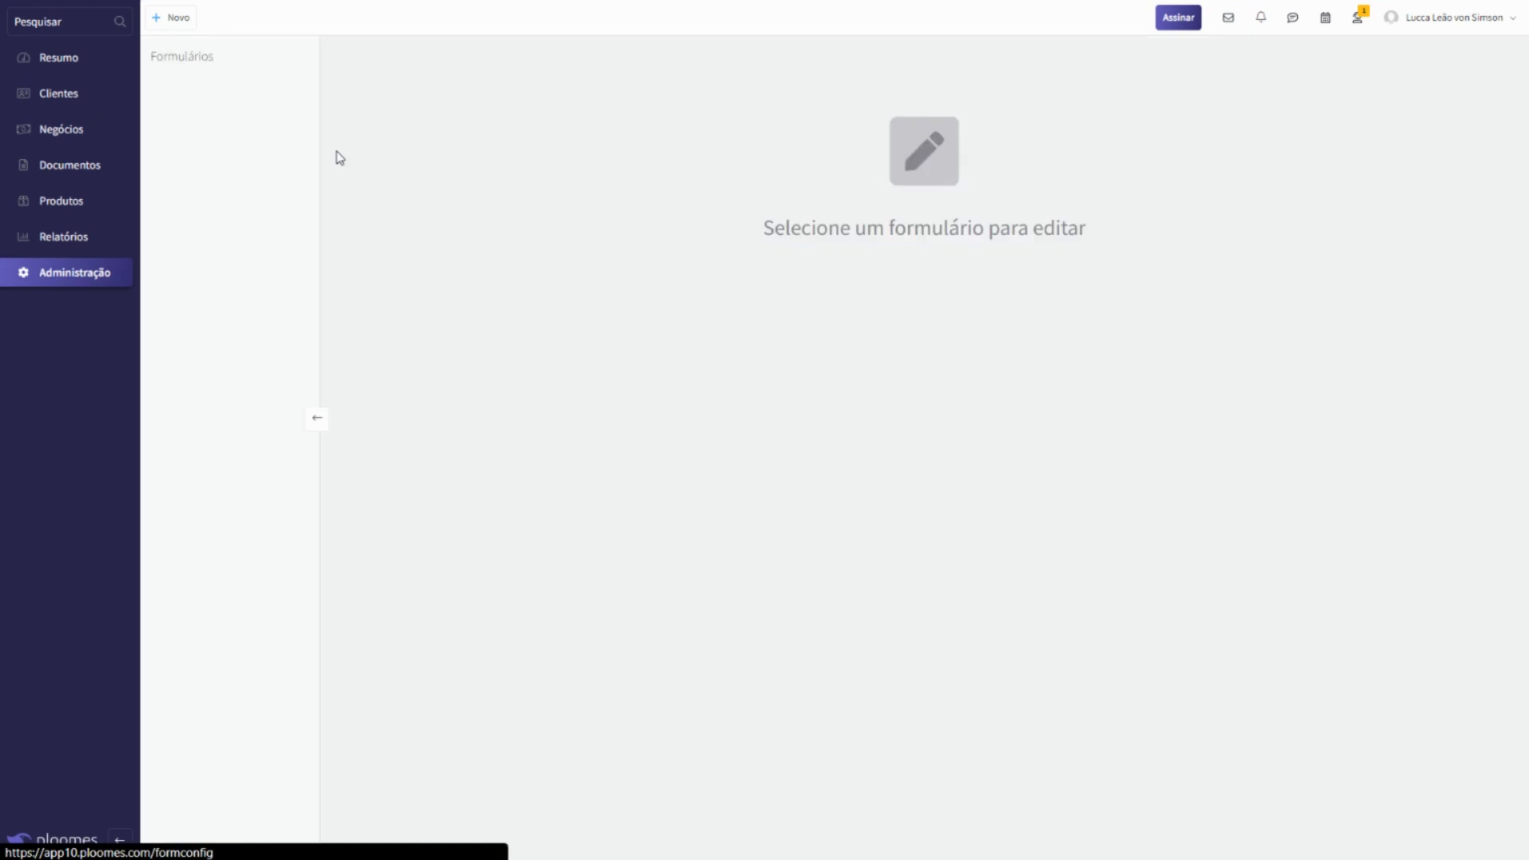
{"action": "left_click", "coordinate": [222, 90]}
{"action": "left_click", "coordinate": [213, 133]}
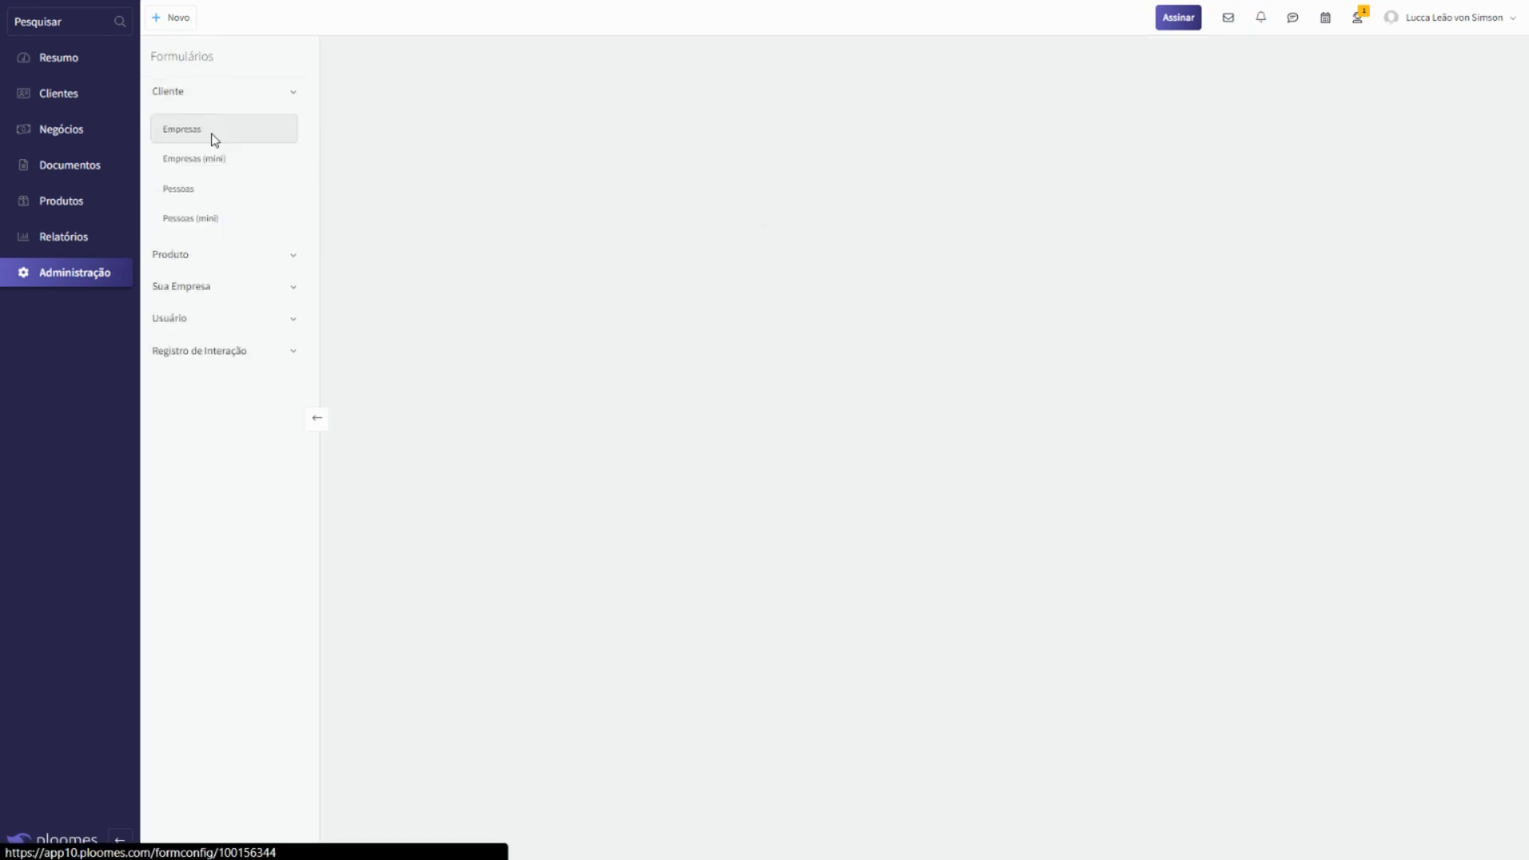